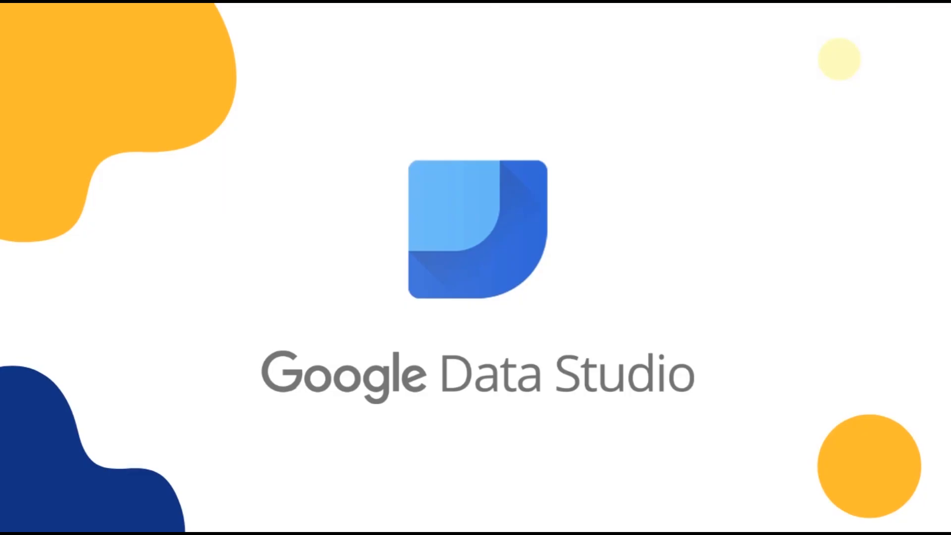
Step: Leave the full-screen presentation and look through Google's product list, including the business products where Data Studio is listed
key(Escape)
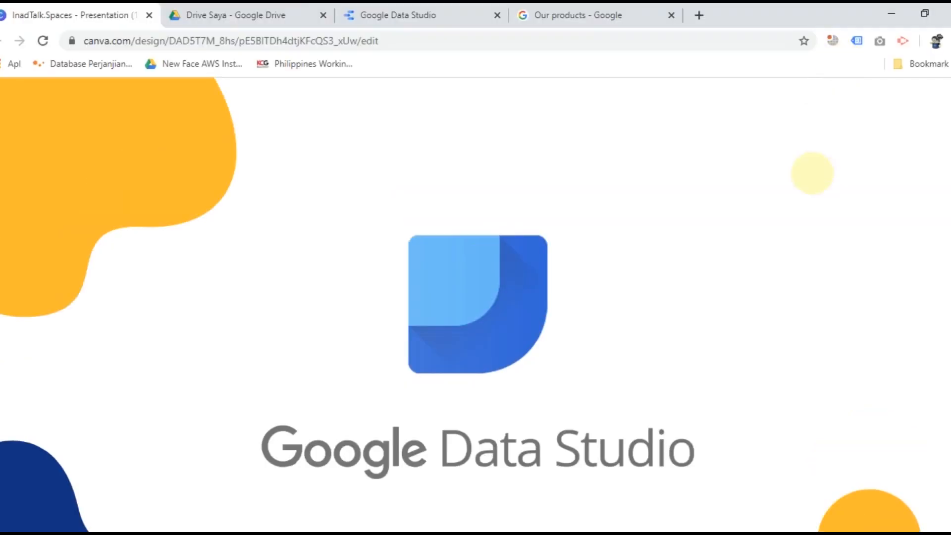
click(632, 11)
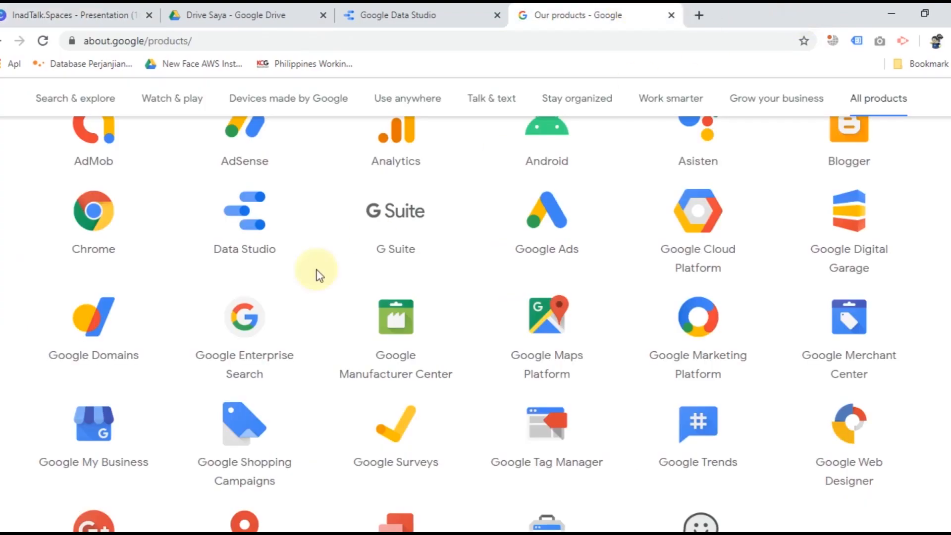
scroll(311, 317, up, 5)
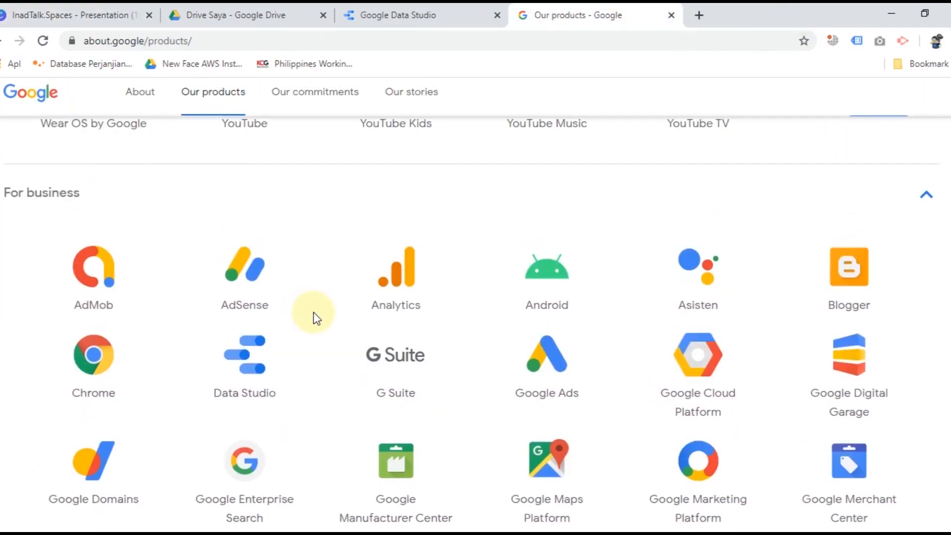
scroll(313, 317, up, 7)
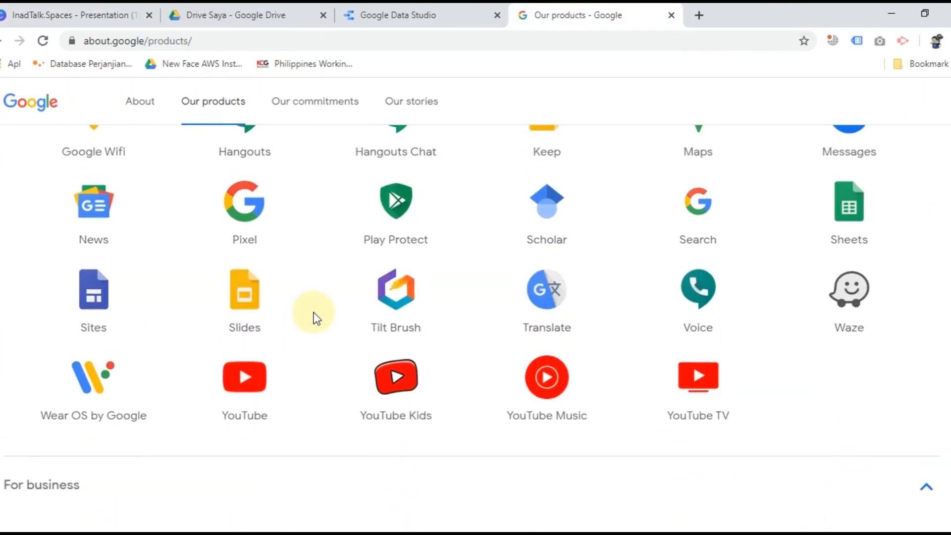
scroll(313, 317, down, 9)
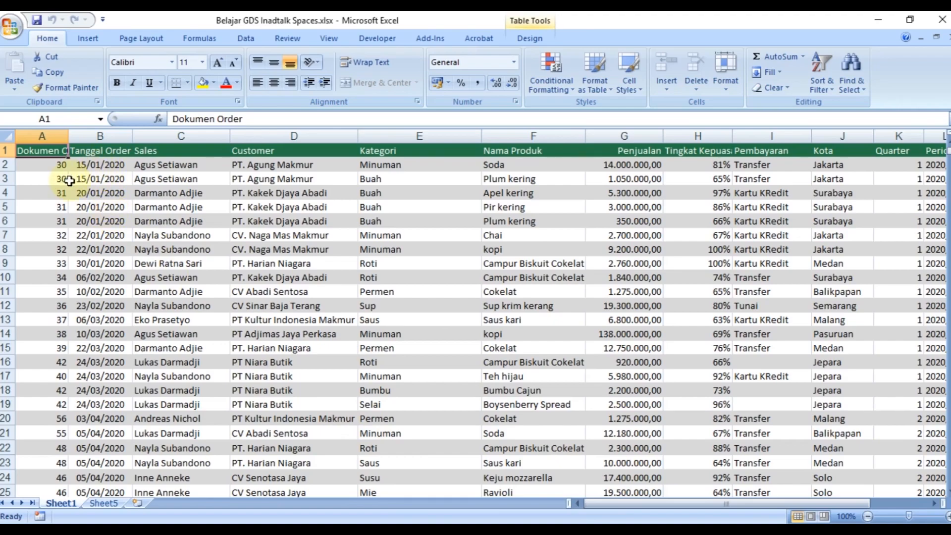
Step: Examine the sales data columns on Sheet1 of Belajar GDS Inadtalk Spaces.xlsx, from the order document number through quarter and period
drag(57, 164, 51, 217)
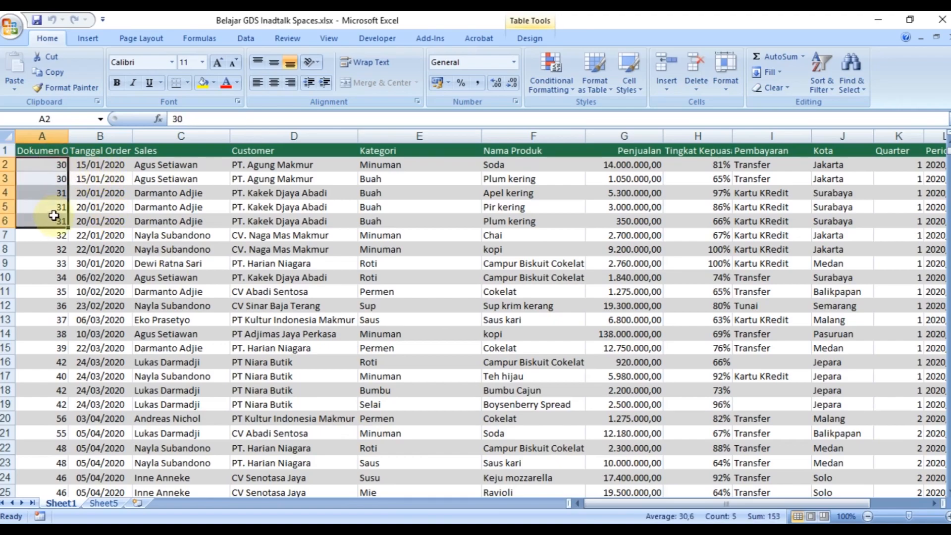
drag(96, 165, 101, 218)
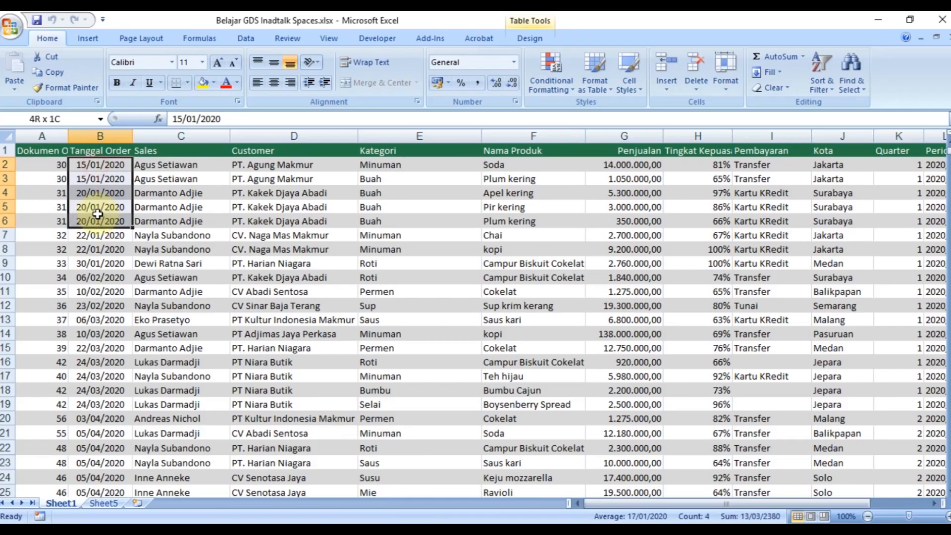
click(175, 168)
drag(175, 168, 176, 219)
click(259, 164)
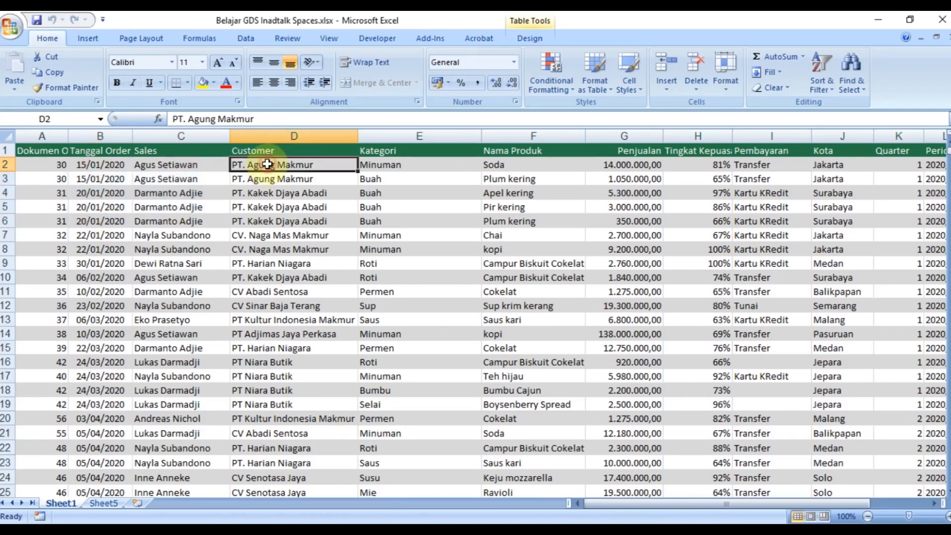
click(420, 165)
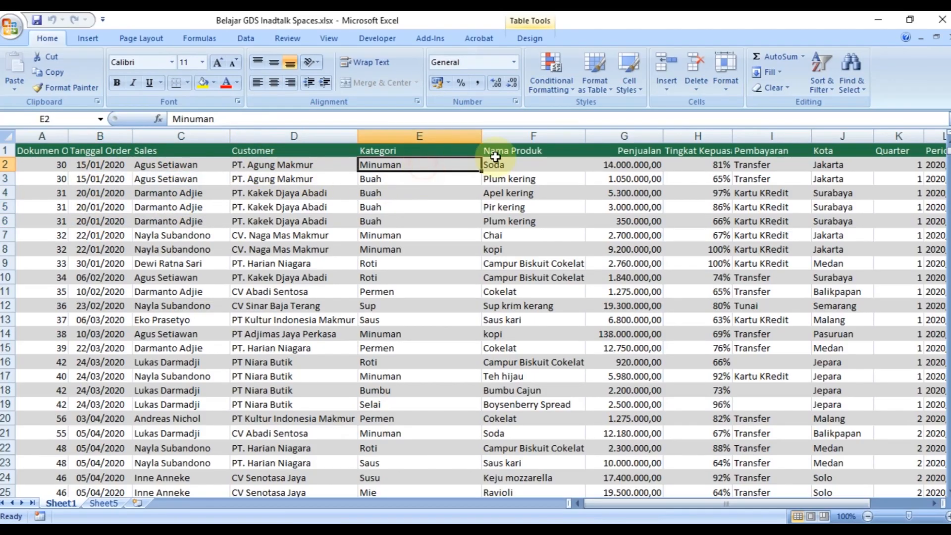
click(512, 166)
click(641, 165)
click(693, 168)
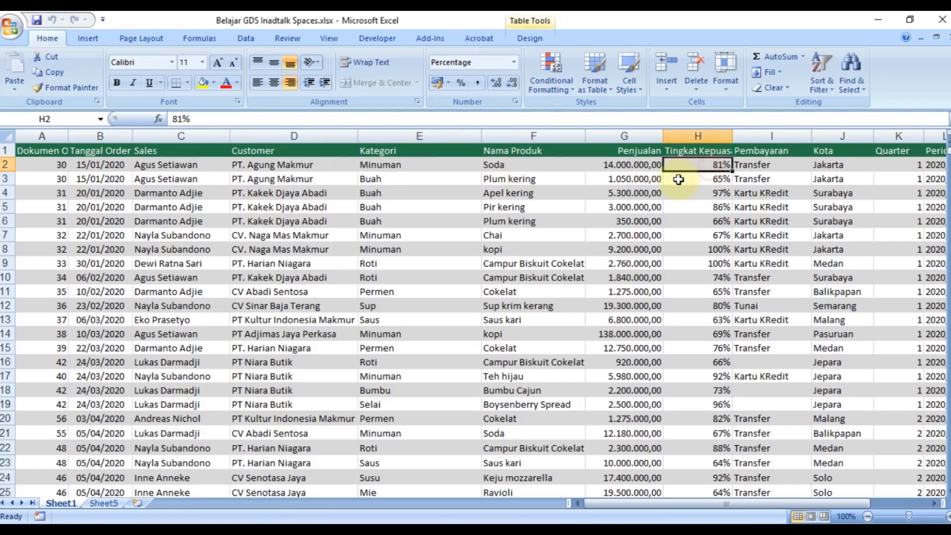
click(761, 170)
click(863, 171)
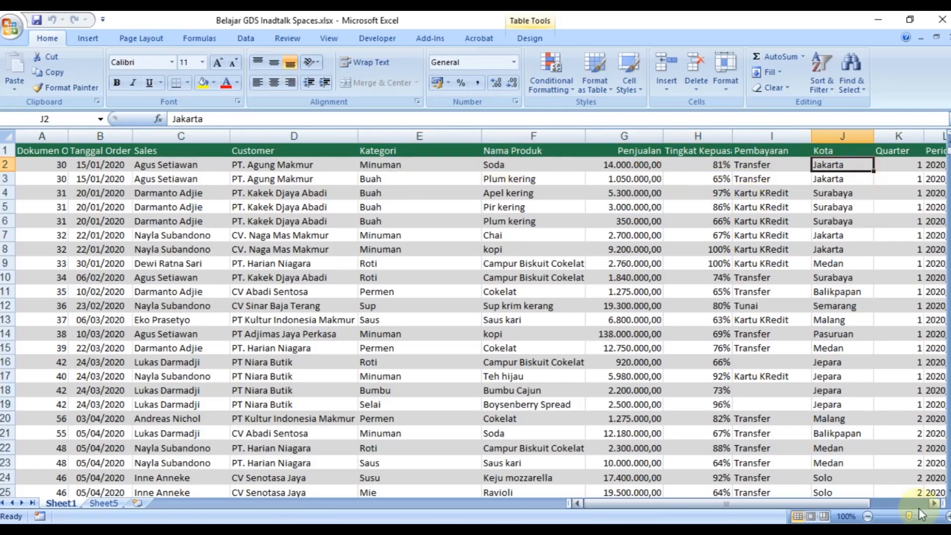
click(933, 503)
click(933, 503)
click(795, 162)
click(838, 162)
drag(583, 342, 18, 338)
click(170, 282)
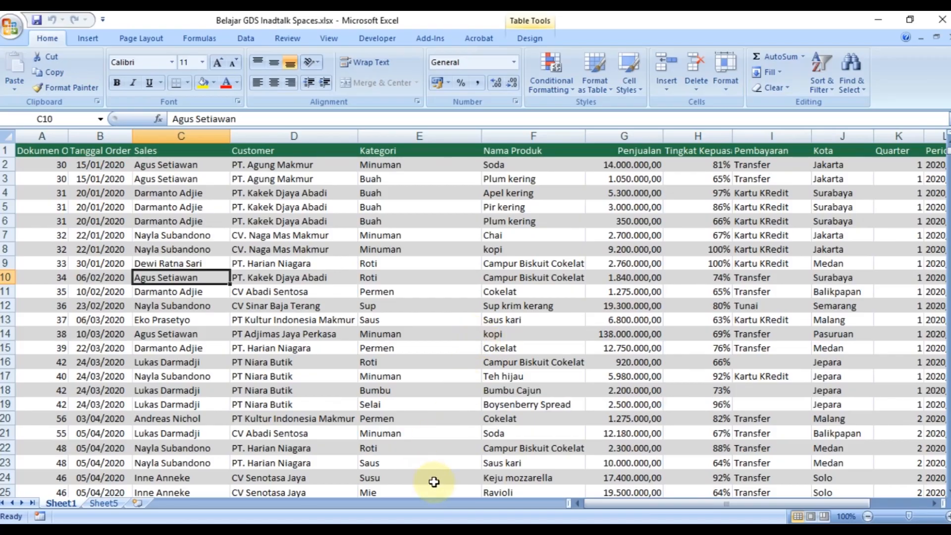
Step: Switch to Google Drive and upload Belajar GDS Inadtalk Spaces.xlsx from the local disk into the Belajar GDS folder, then dismiss the upload notice
click(388, 529)
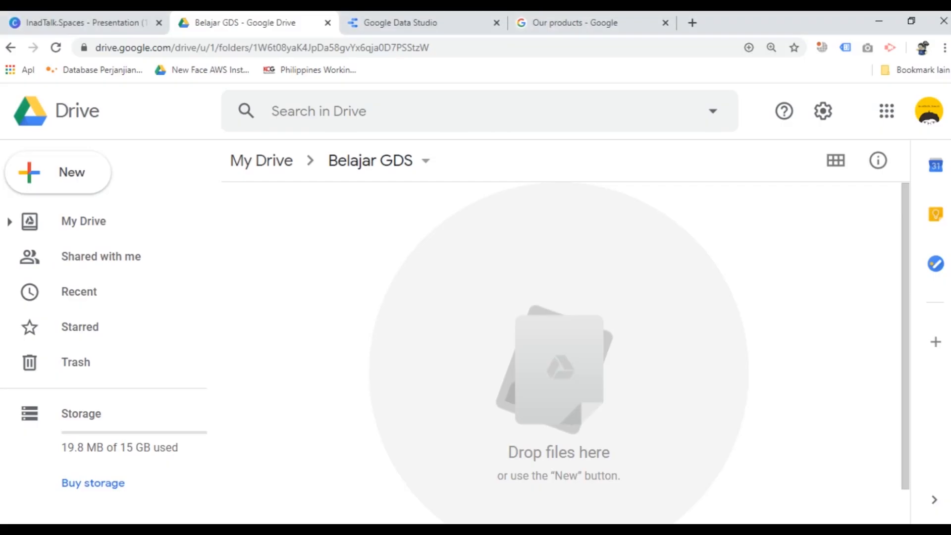
click(363, 14)
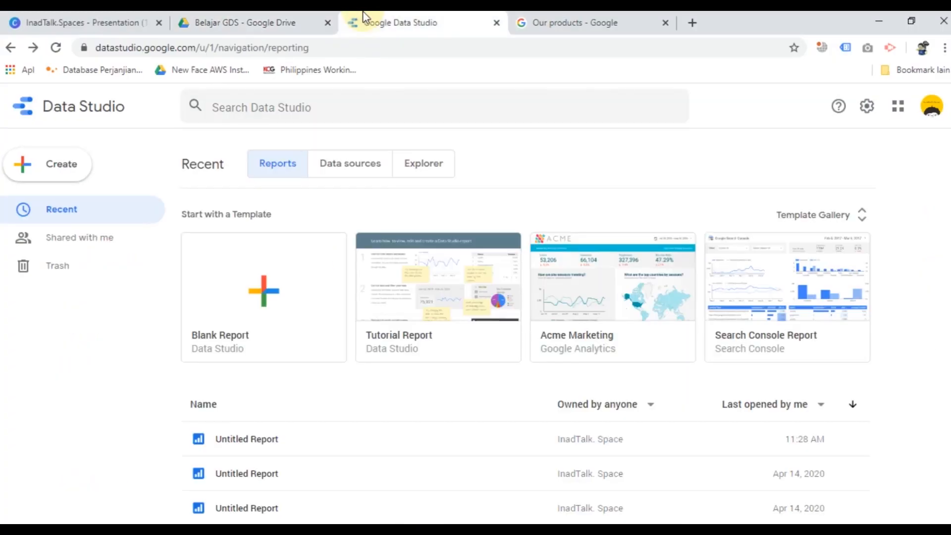
click(283, 20)
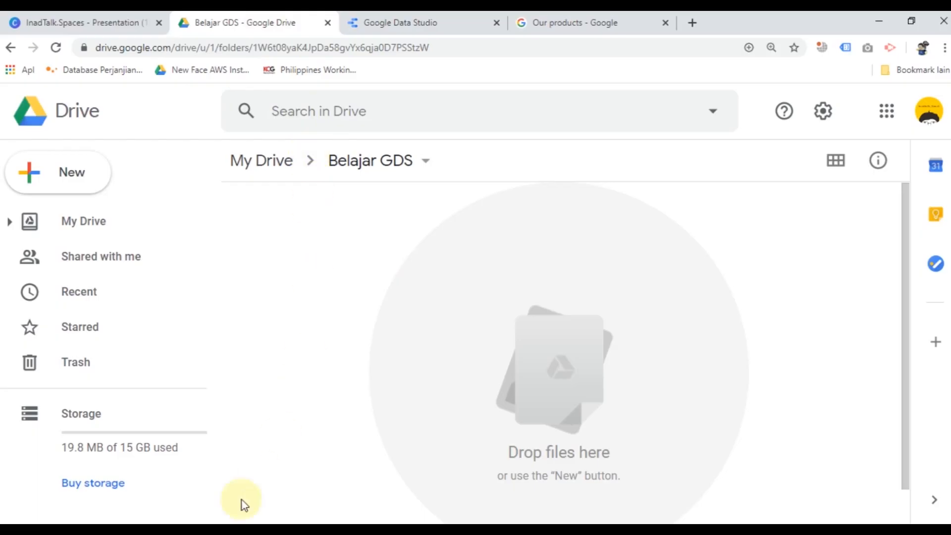
click(208, 529)
click(287, 398)
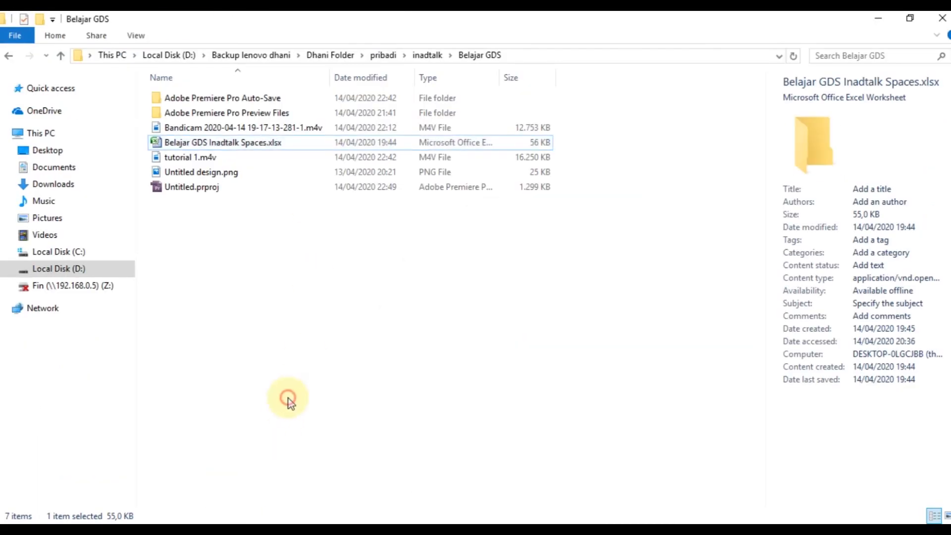
drag(252, 149, 393, 409)
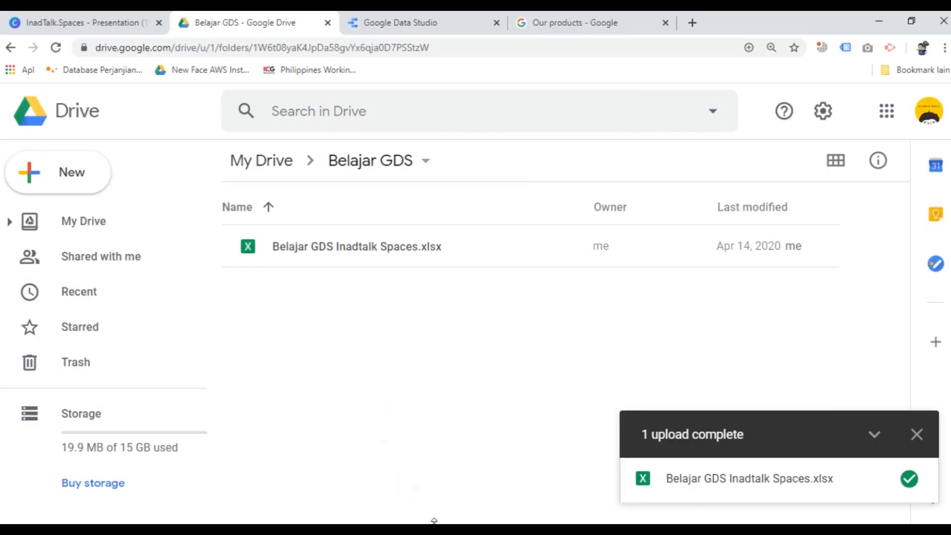
mouse_move(428, 529)
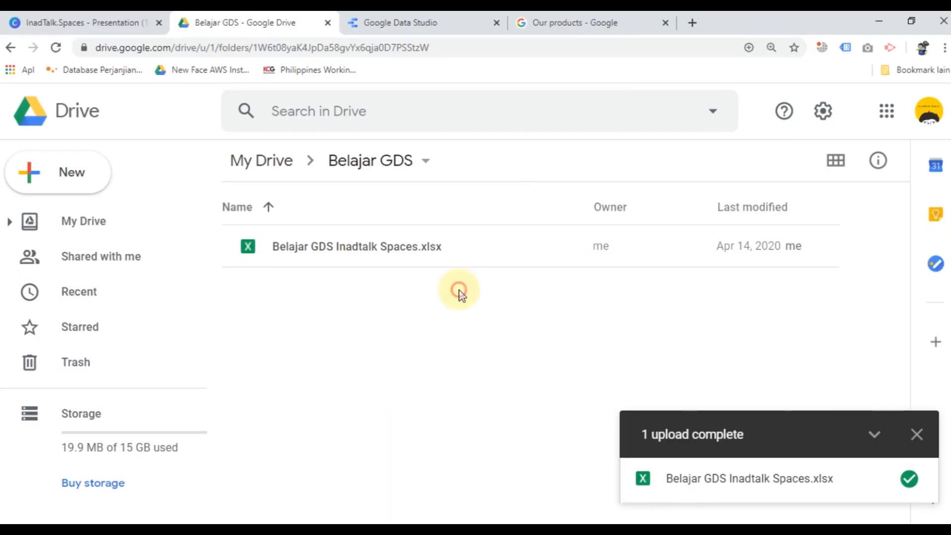
click(917, 435)
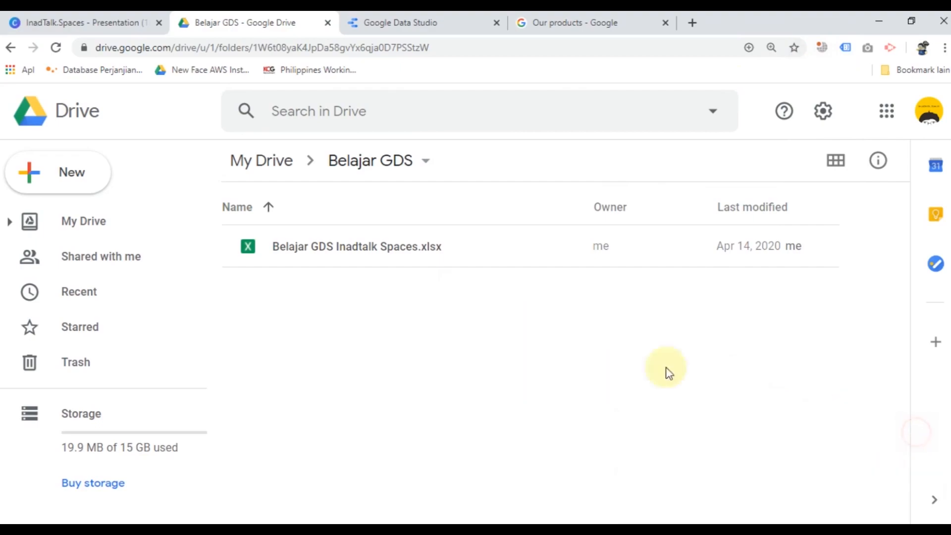
Step: Open the uploaded Belajar GDS Inadtalk Spaces.xlsx with Google Sheets and save it as a native Google Sheets file
double_click(478, 258)
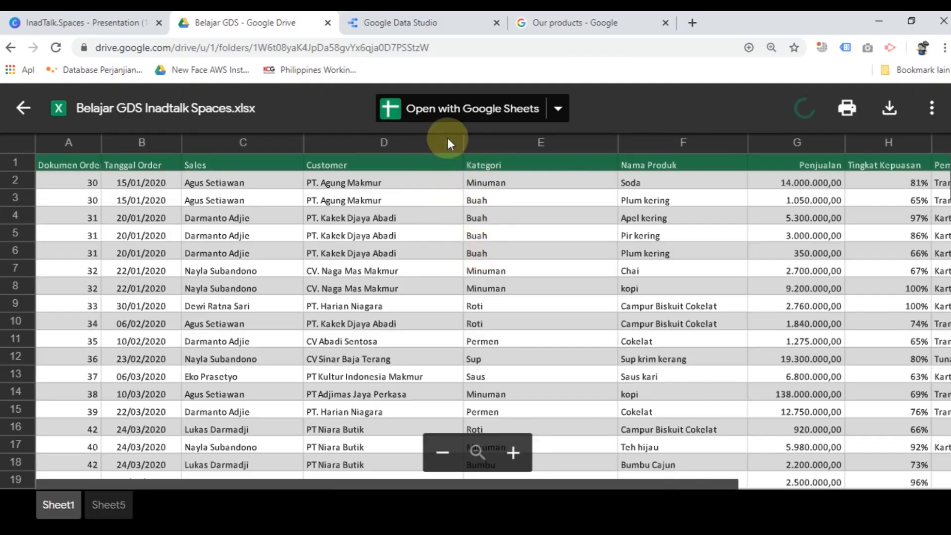
click(475, 120)
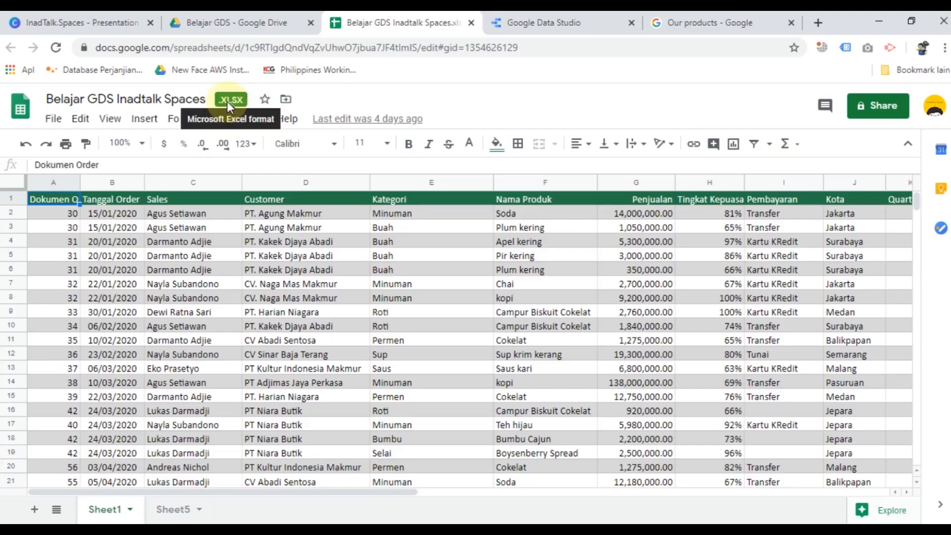
click(53, 121)
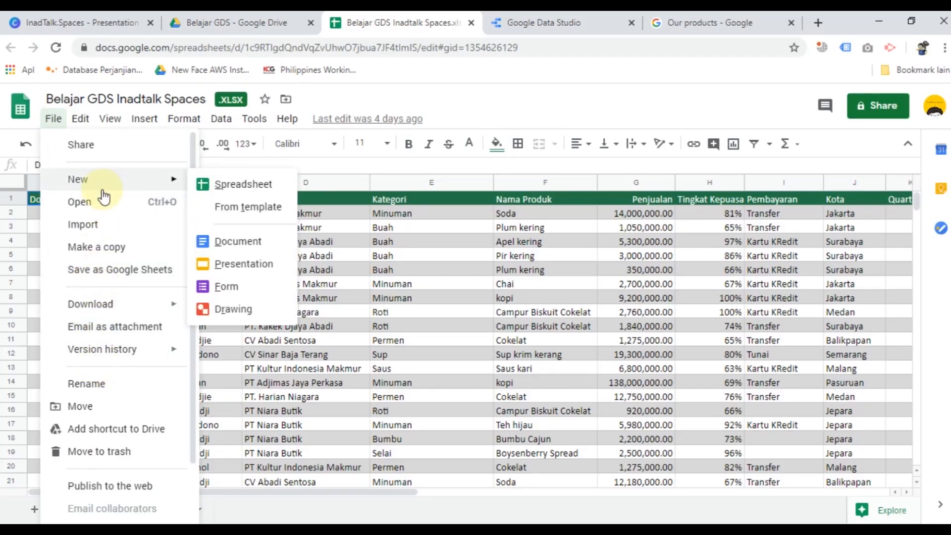
click(116, 273)
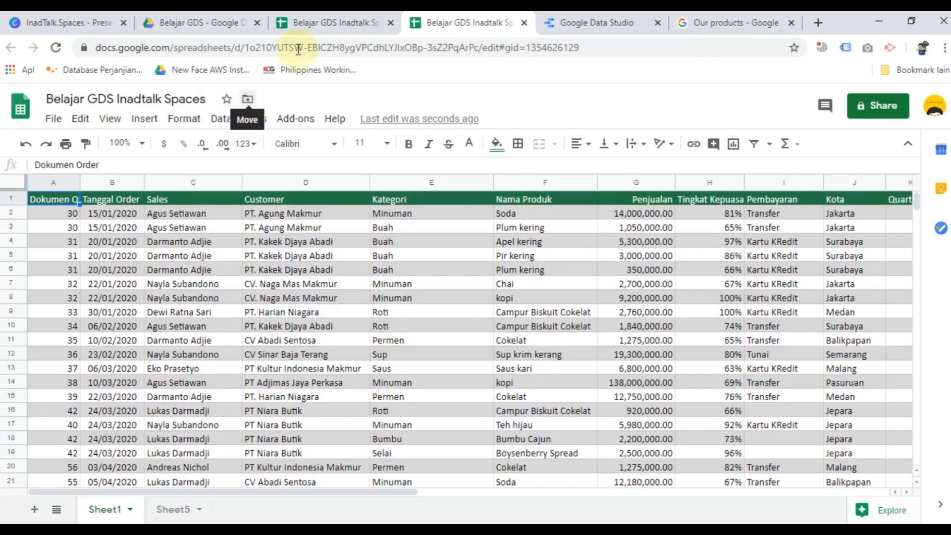
Step: Compare the XLSX version with the converted Google Sheets copy and look over the copy's rows
click(317, 22)
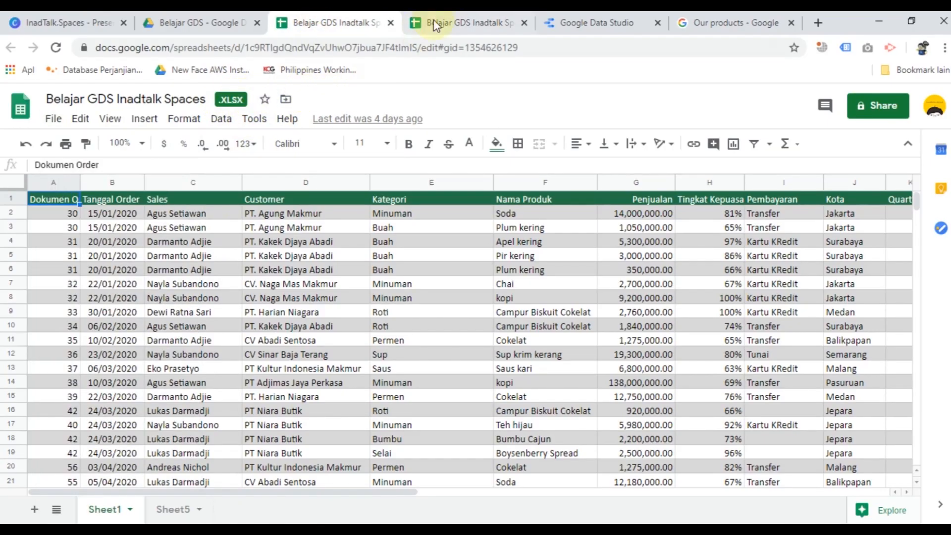
click(448, 19)
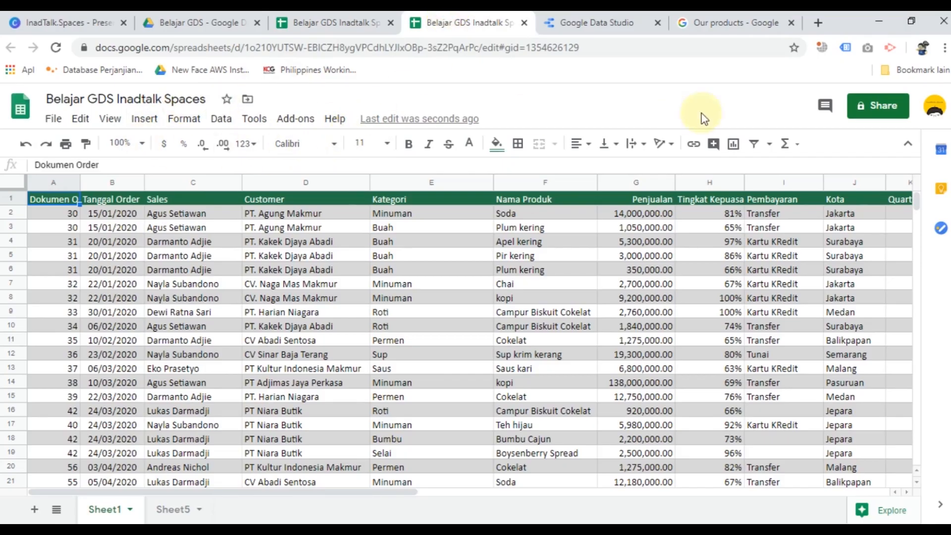
click(184, 313)
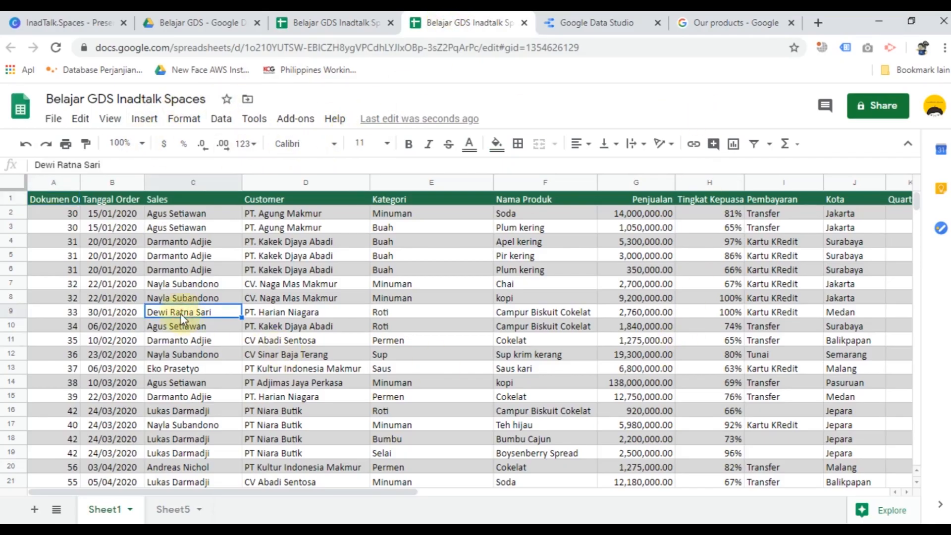
scroll(159, 369, down, 3)
scroll(159, 369, up, 3)
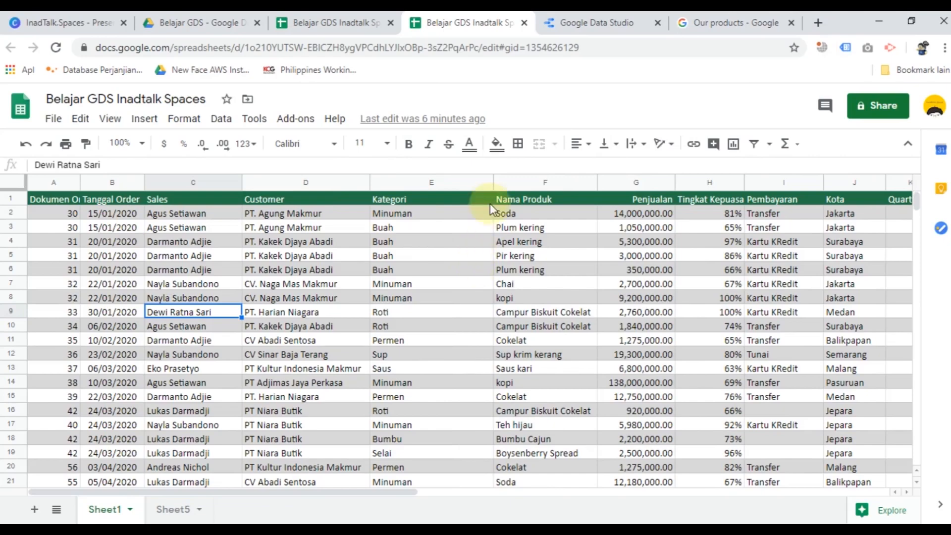
Step: Switch to Google Data Studio, check its web address, and create a blank report
click(578, 26)
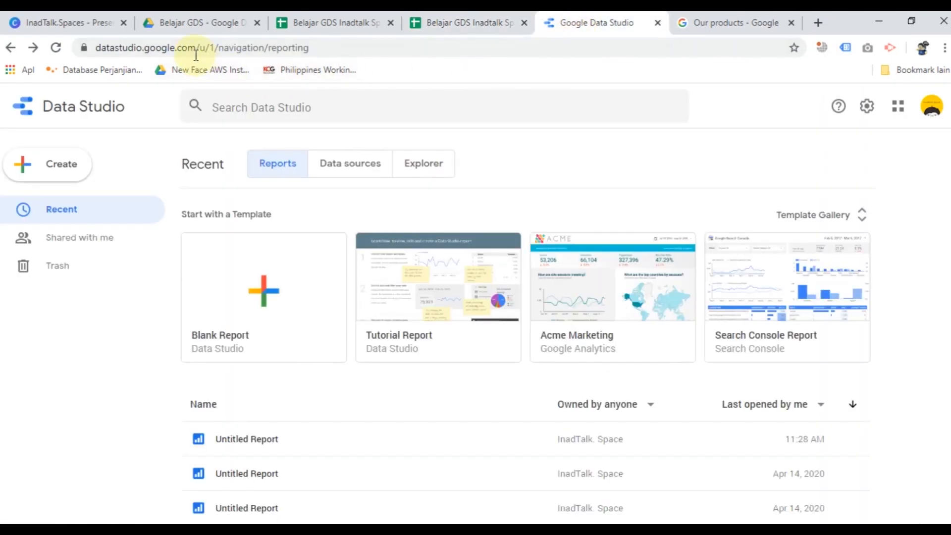
drag(194, 50, 17, 70)
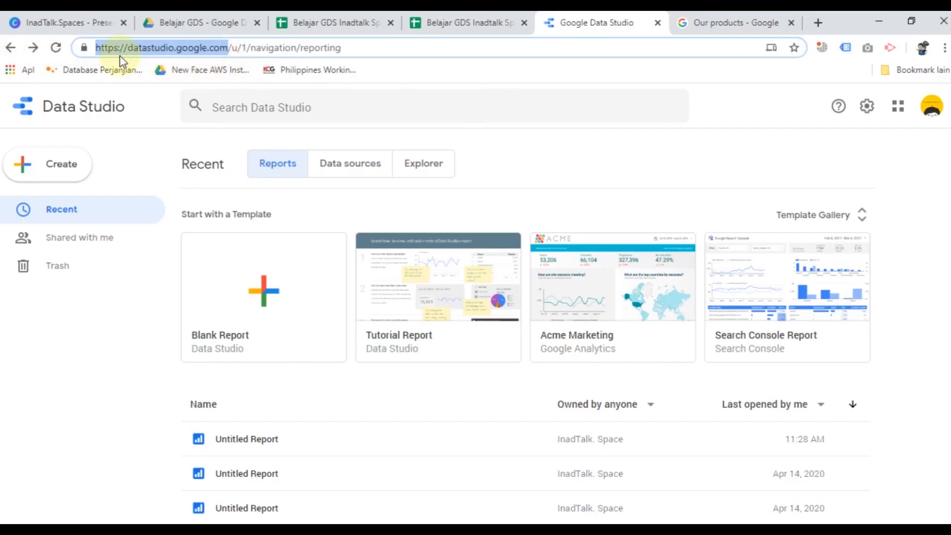
click(537, 176)
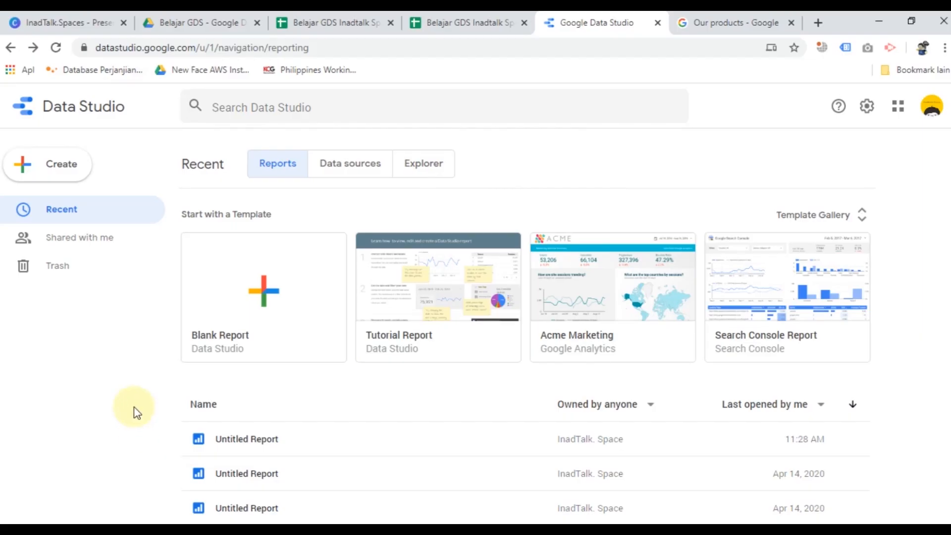
click(273, 288)
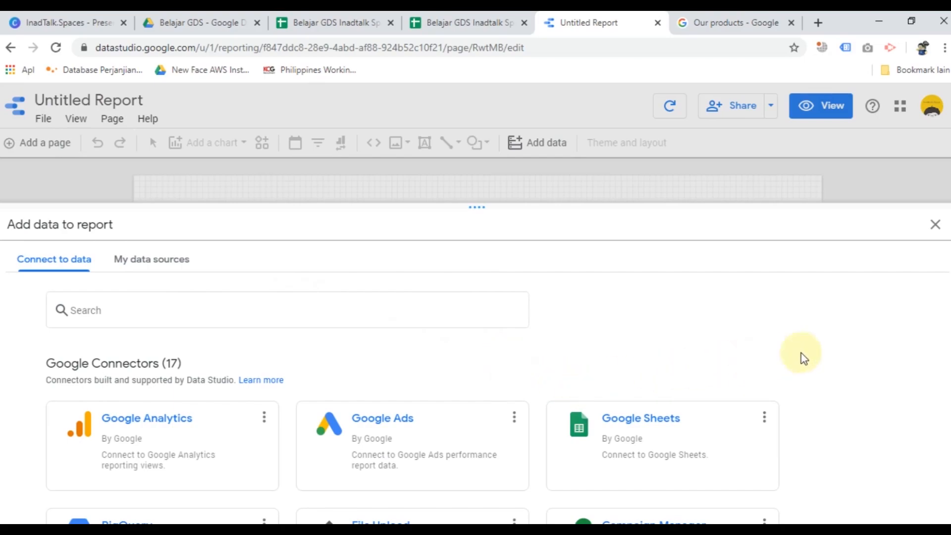
Step: Look through the available Google connectors for adding data to the report
scroll(828, 346, down, 3)
scroll(828, 346, up, 3)
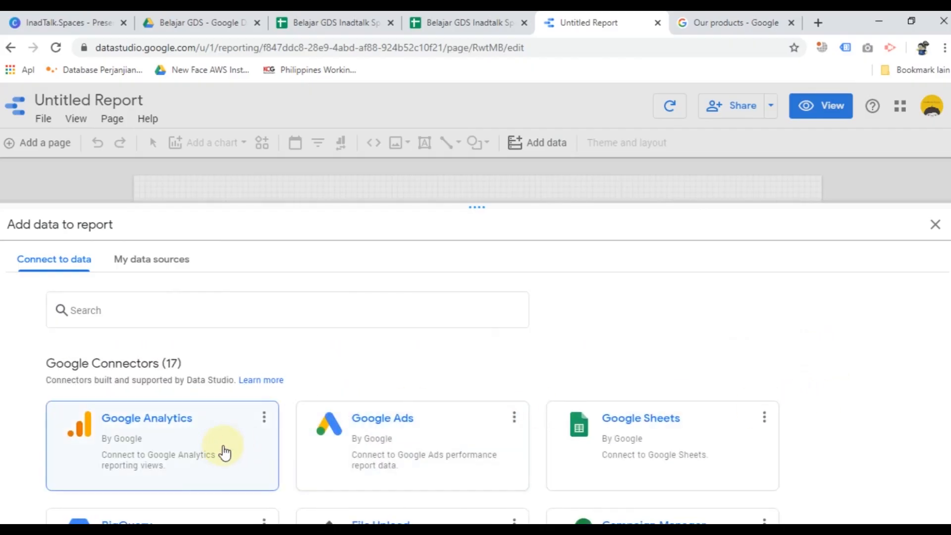
scroll(418, 445, down, 3)
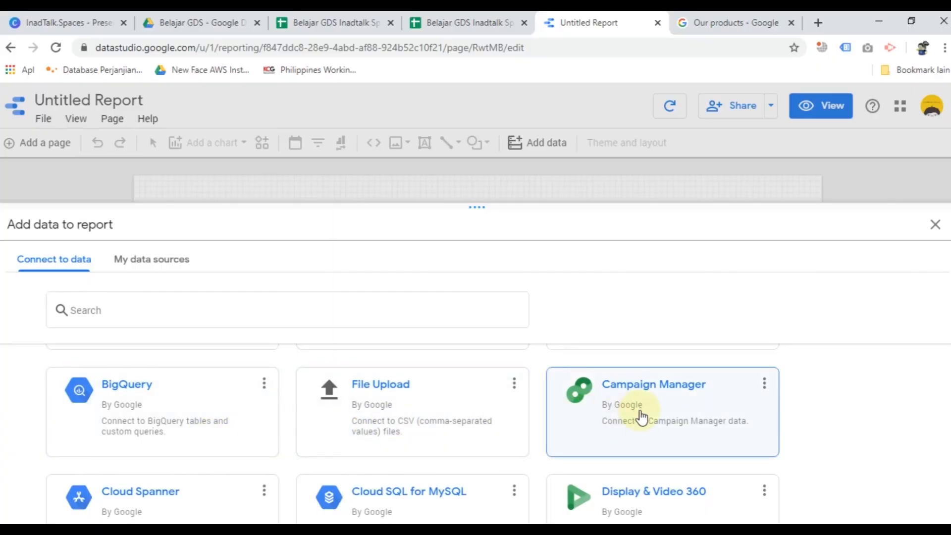
scroll(619, 447, down, 1)
scroll(462, 471, down, 8)
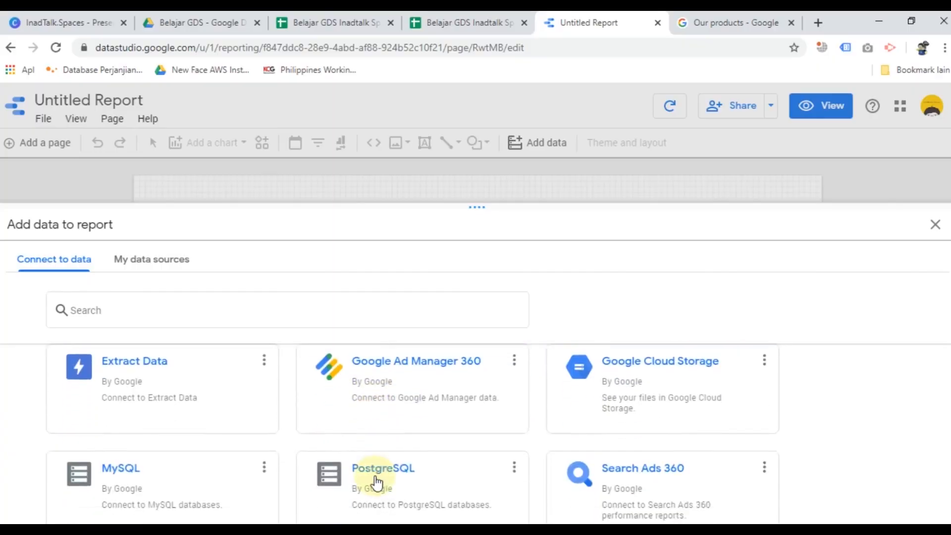
scroll(375, 481, up, 7)
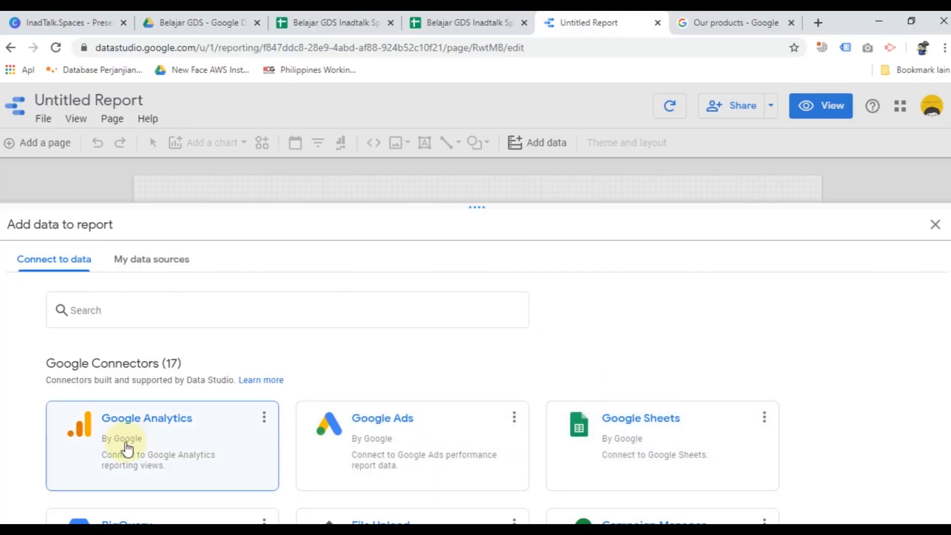
Step: Connect the report through the Google Sheets connector to Sheet1 of the first Belajar GDS Inadtalk Spaces spreadsheet and add that data
scroll(397, 458, down, 2)
scroll(398, 459, up, 2)
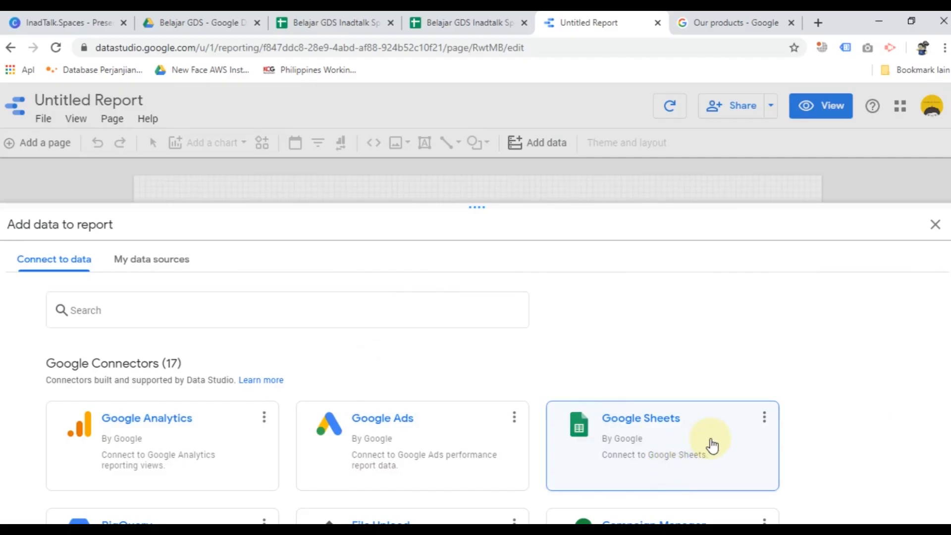
click(711, 444)
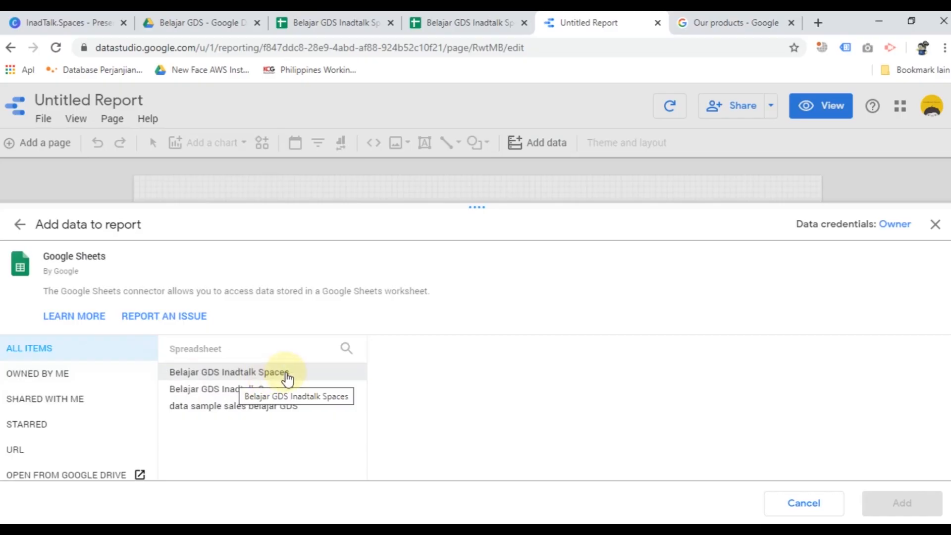
click(313, 376)
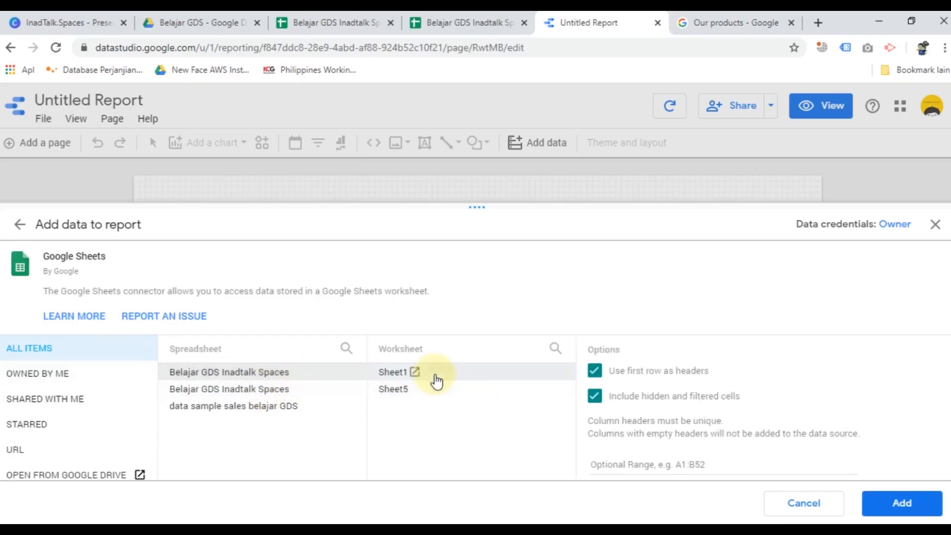
click(449, 375)
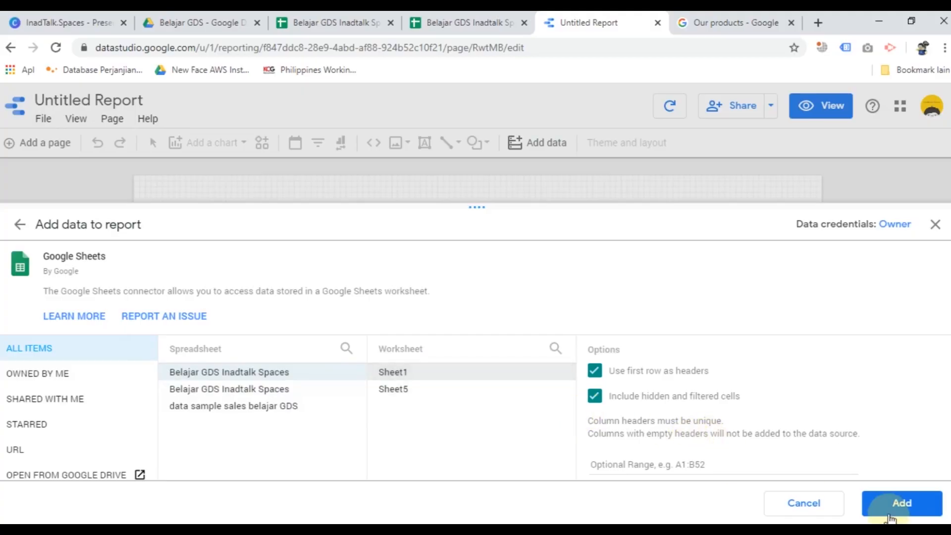
click(897, 512)
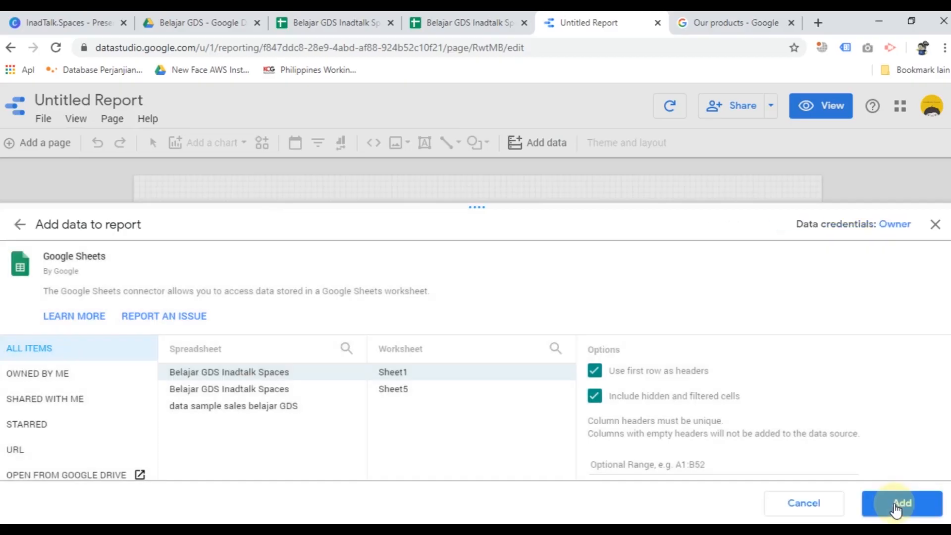
click(896, 509)
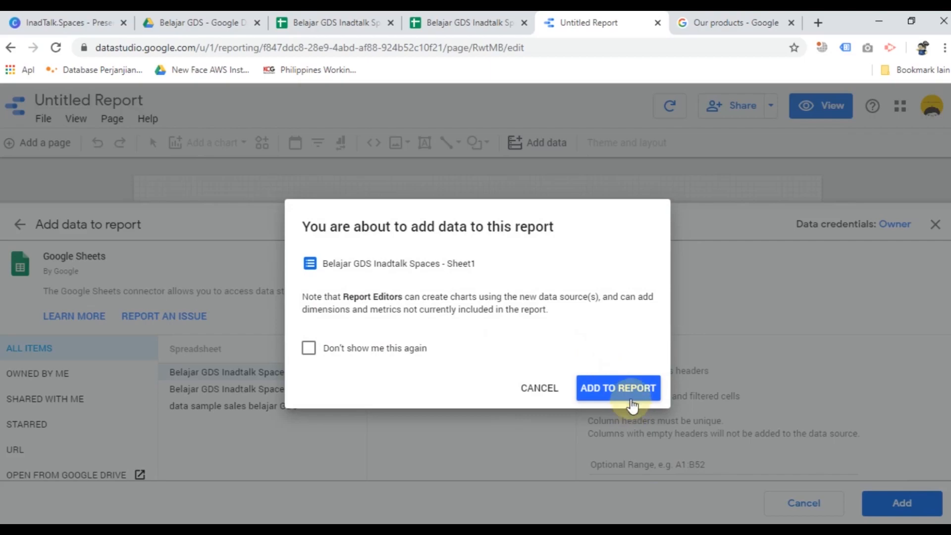
click(633, 394)
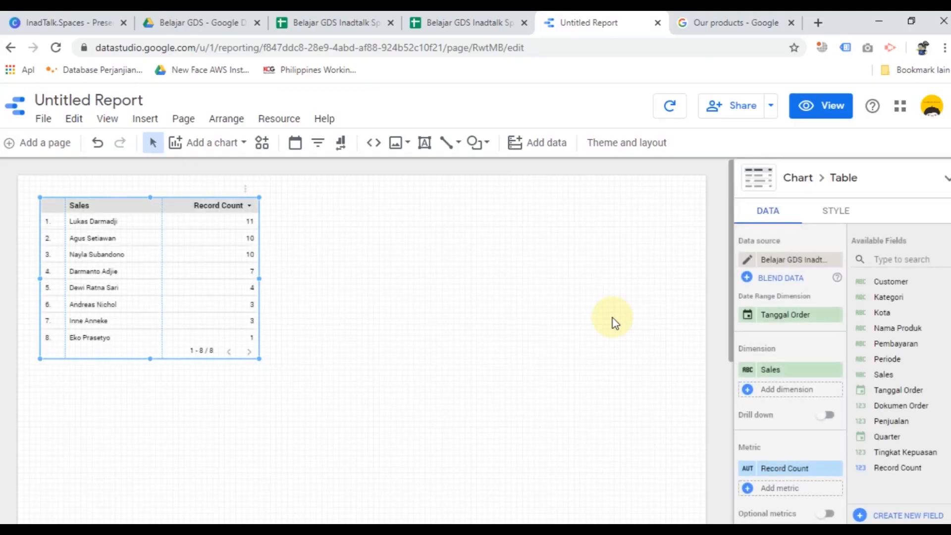
click(474, 315)
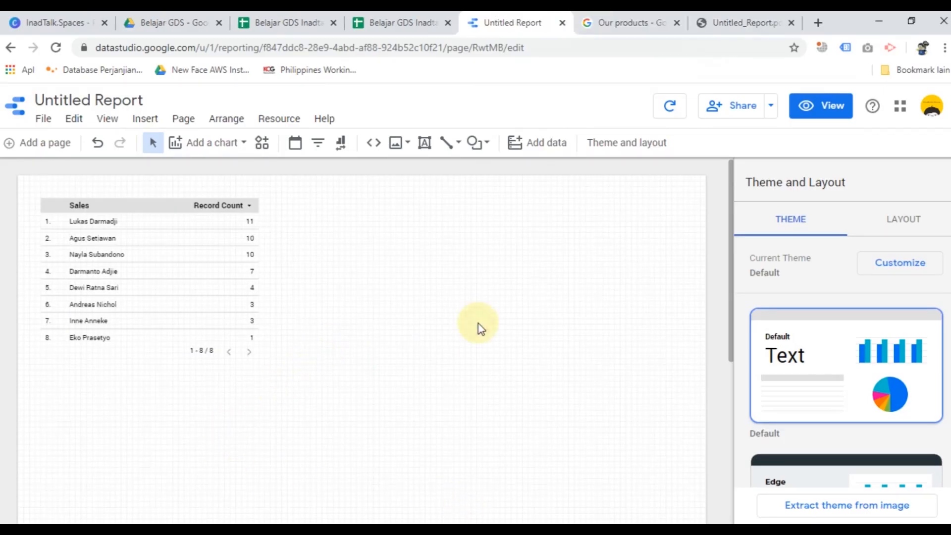
Step: Examine the sample sales dashboard in Untitled_Report.pdf, including its logo, title, filters, map, scorecards, combo chart and tables
click(711, 17)
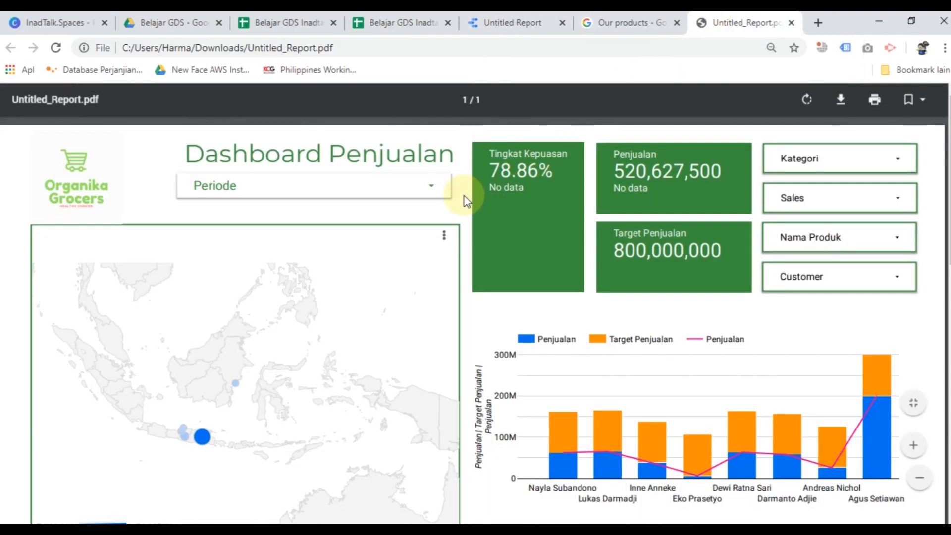
scroll(466, 200, down, 7)
scroll(466, 200, down, 5)
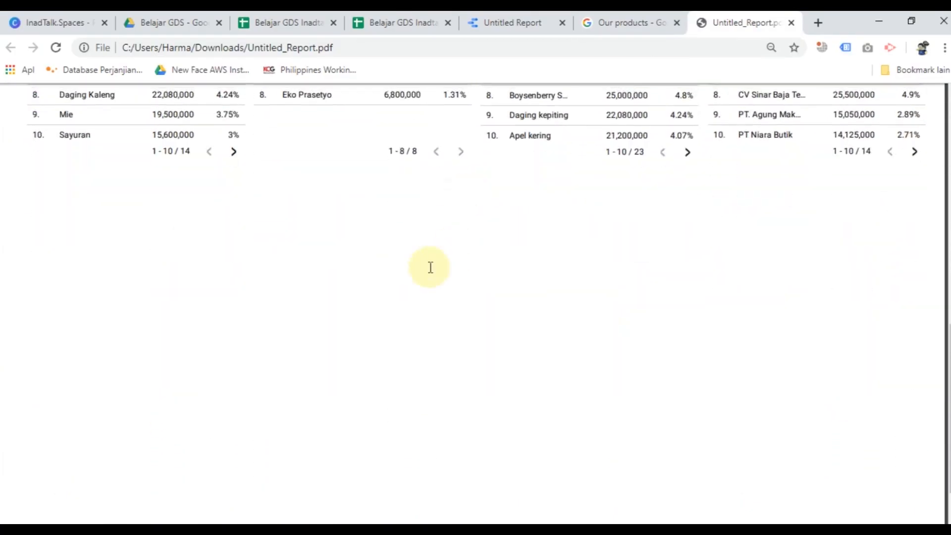
scroll(444, 265, up, 12)
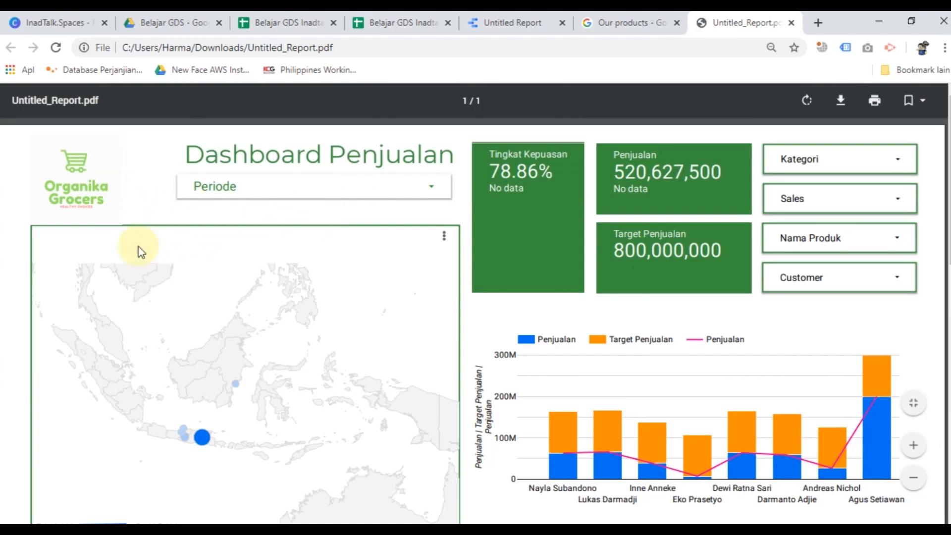
scroll(193, 487, down, 3)
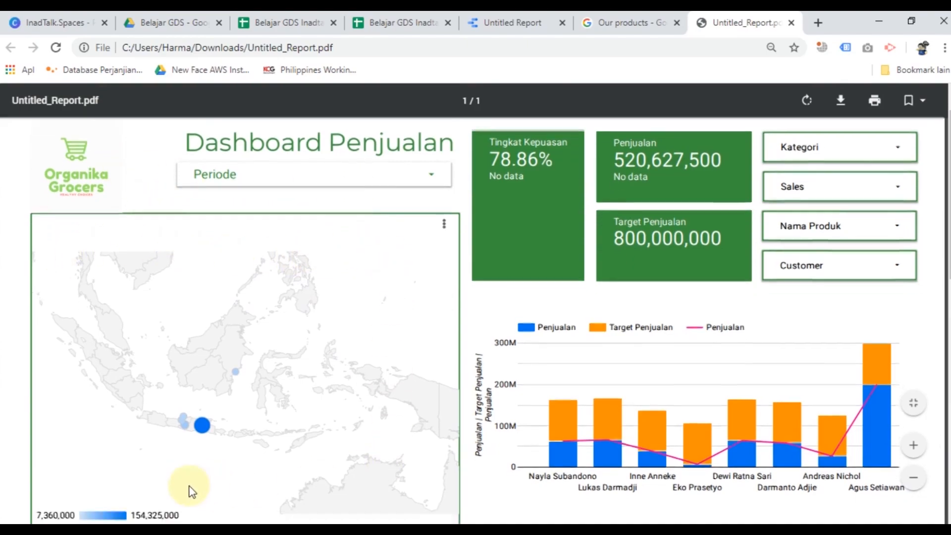
scroll(263, 396, up, 3)
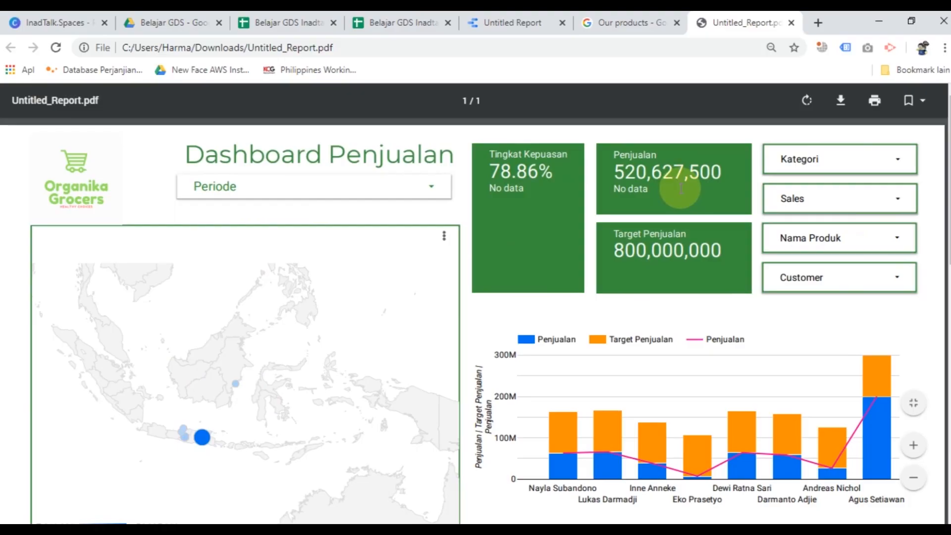
scroll(594, 287, down, 5)
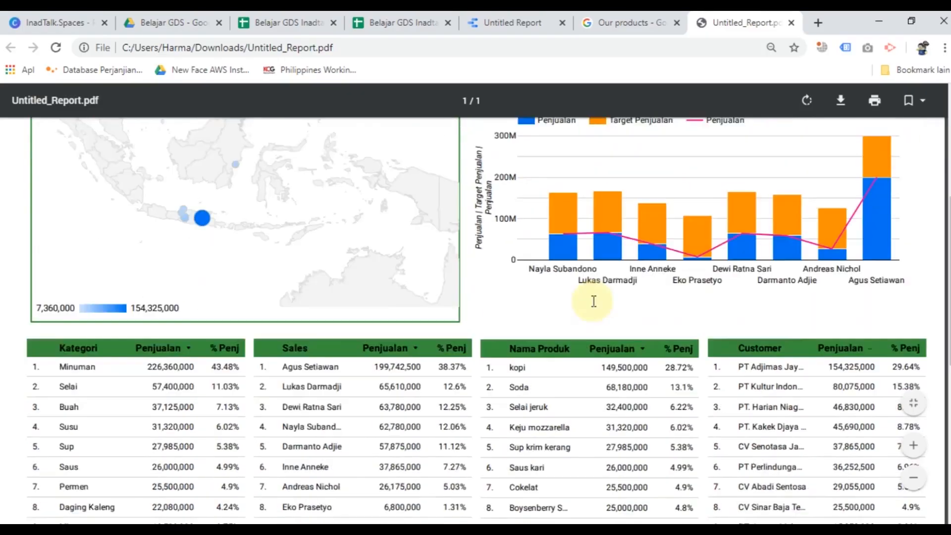
scroll(538, 305, up, 2)
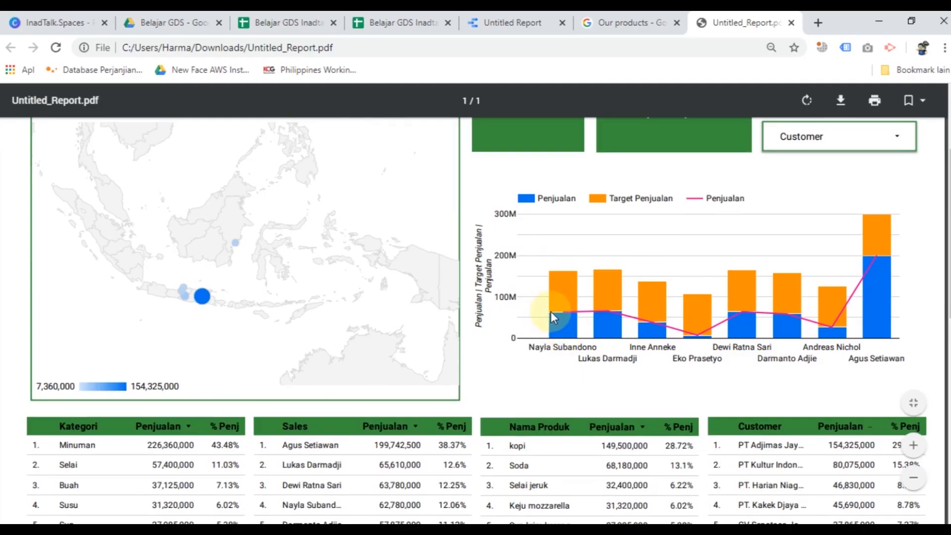
scroll(775, 350, down, 6)
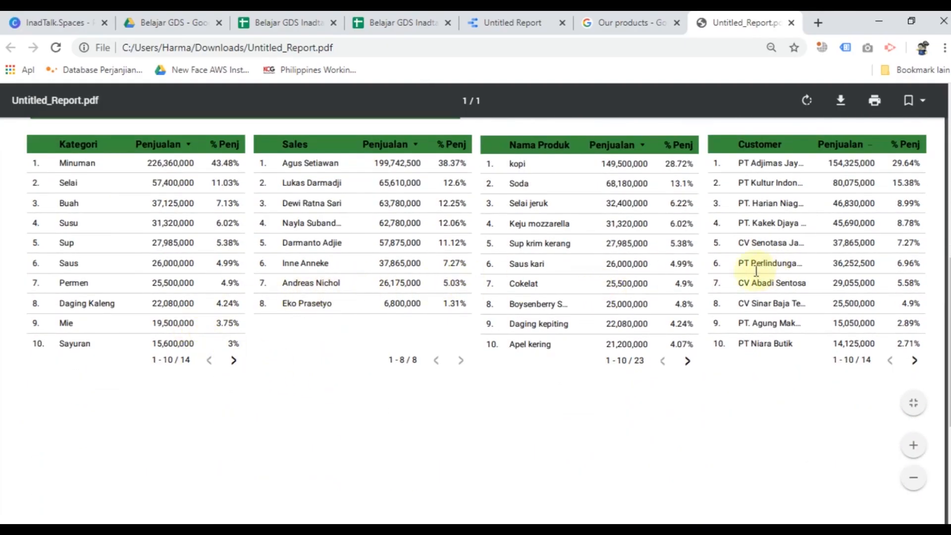
scroll(258, 386, up, 6)
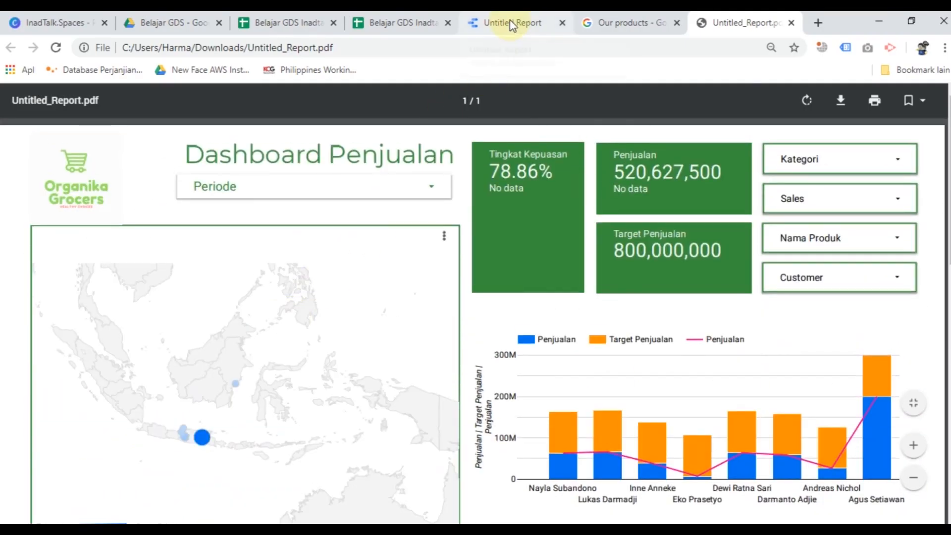
Step: Return to the Data Studio report and delete the default Sales record count table from the page
click(510, 22)
click(168, 266)
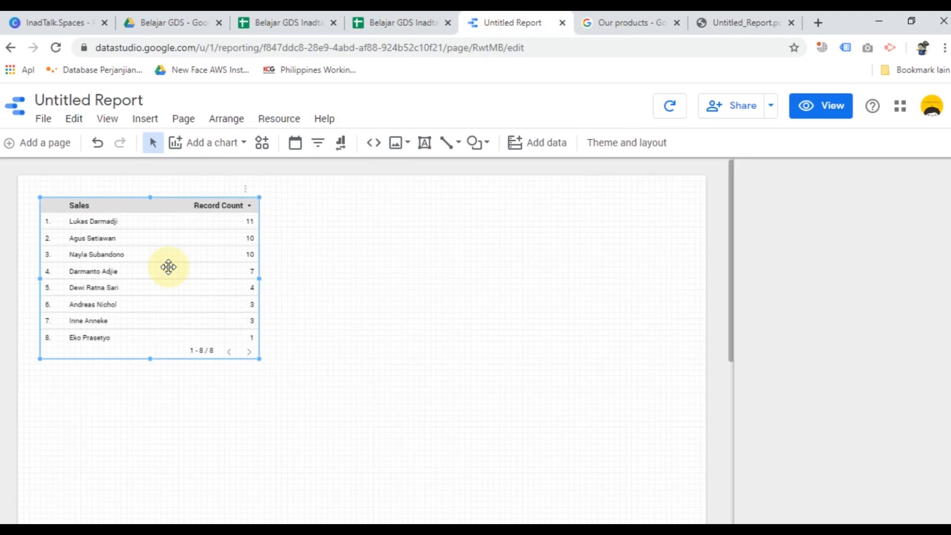
key(Delete)
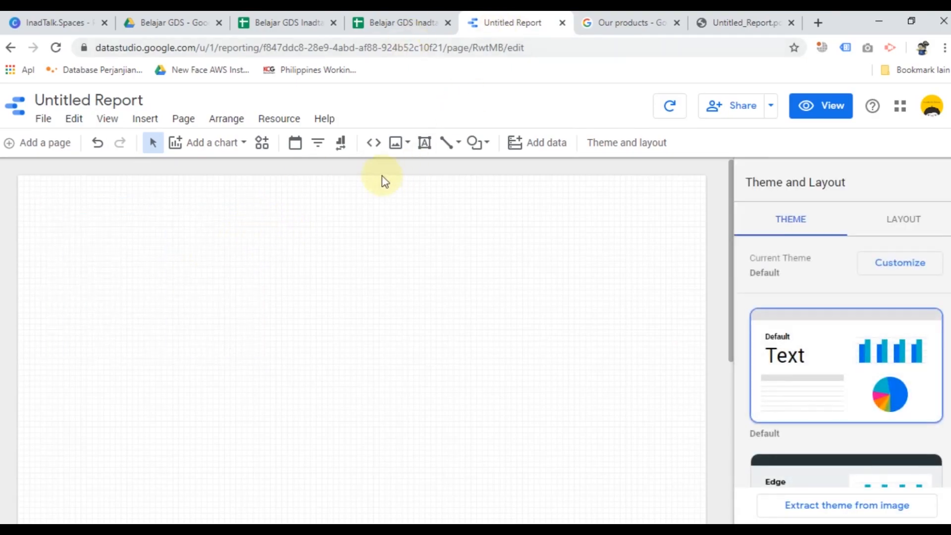
Step: Insert the Organika Grocers logo by uploading Untitled design.png from the inadtalk > Belajar GDS folder on Local Disk (D:)
click(396, 148)
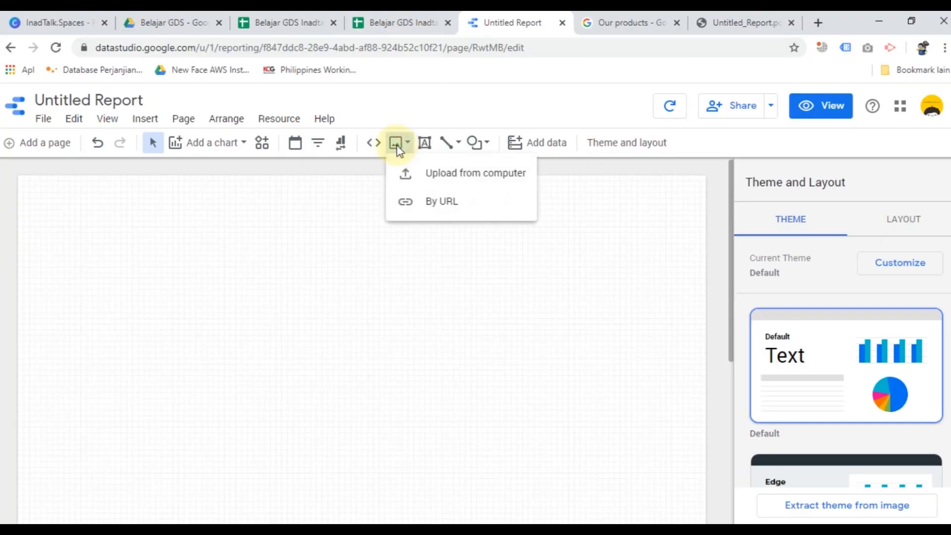
click(437, 176)
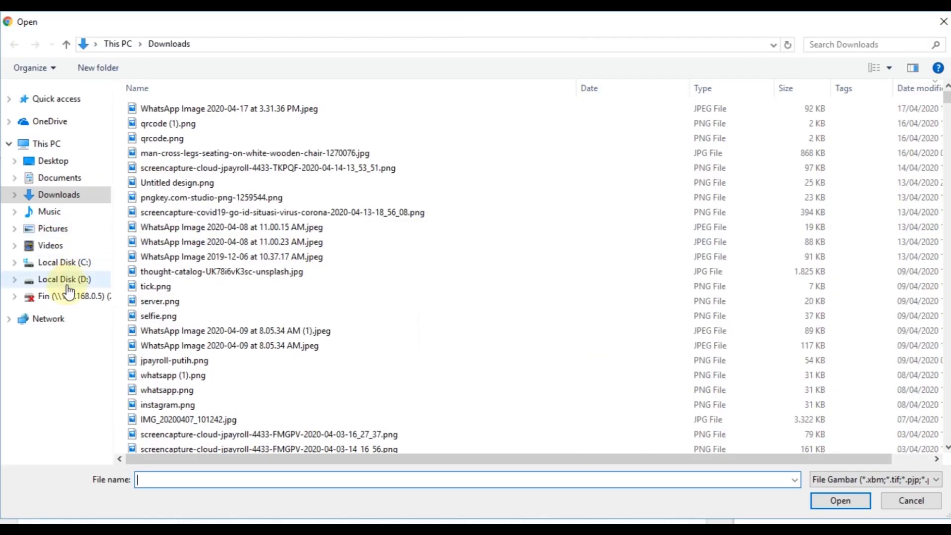
click(67, 282)
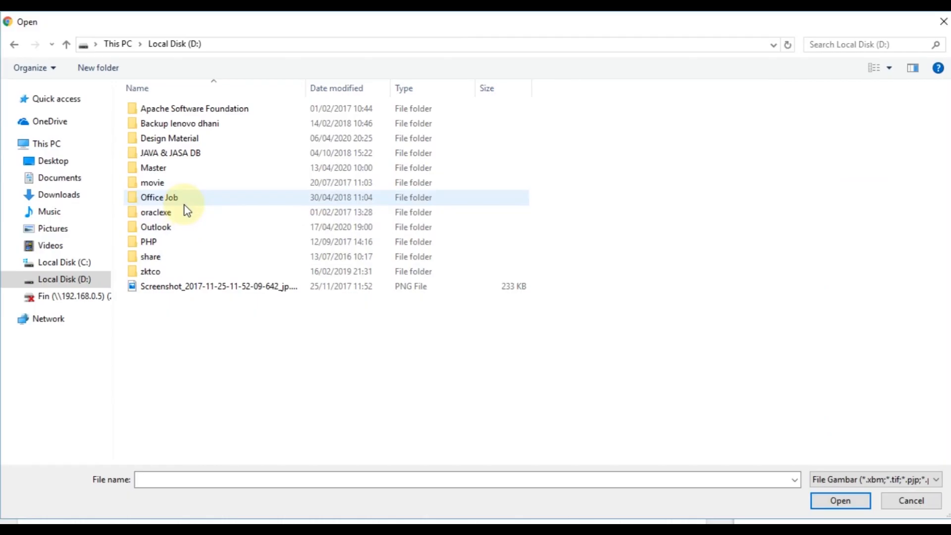
click(188, 125)
double_click(187, 124)
double_click(191, 128)
click(296, 129)
double_click(296, 130)
scroll(396, 223, down, 5)
scroll(475, 206, up, 5)
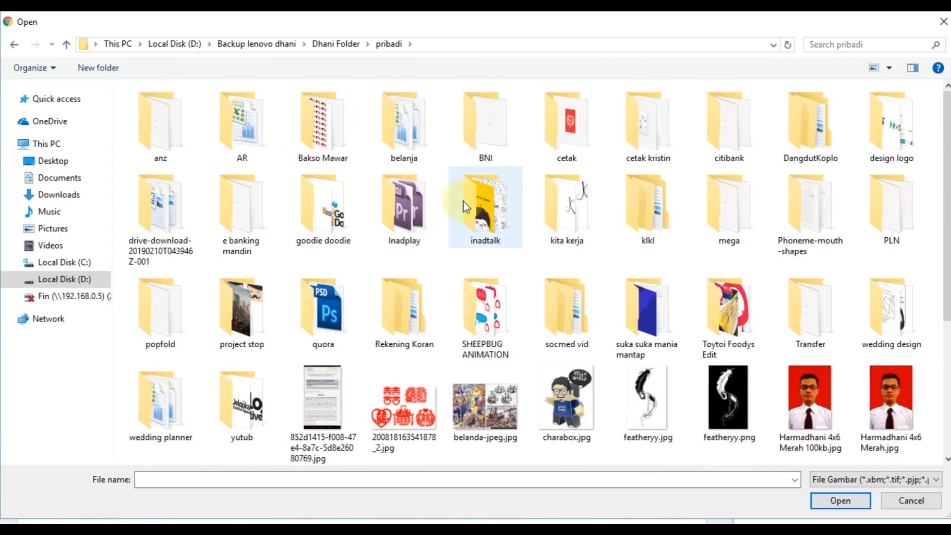
double_click(470, 205)
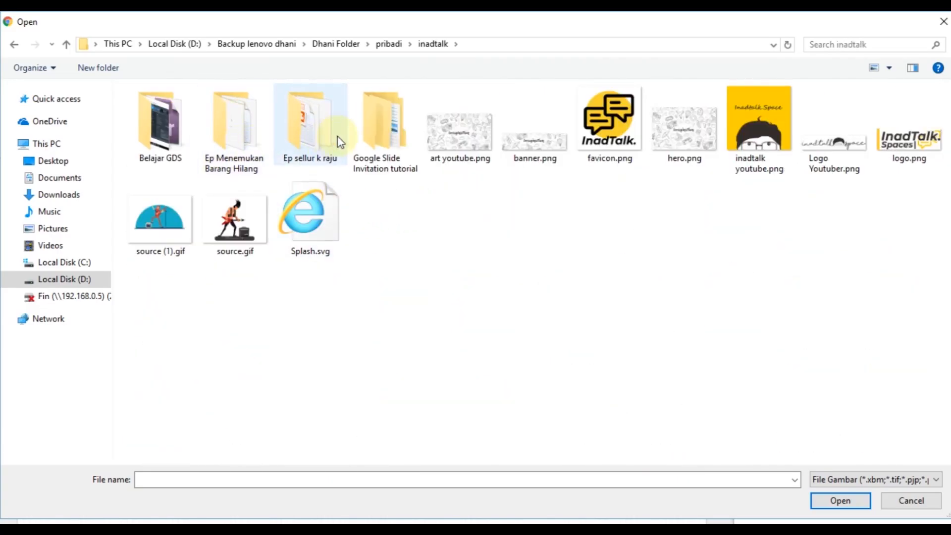
double_click(171, 132)
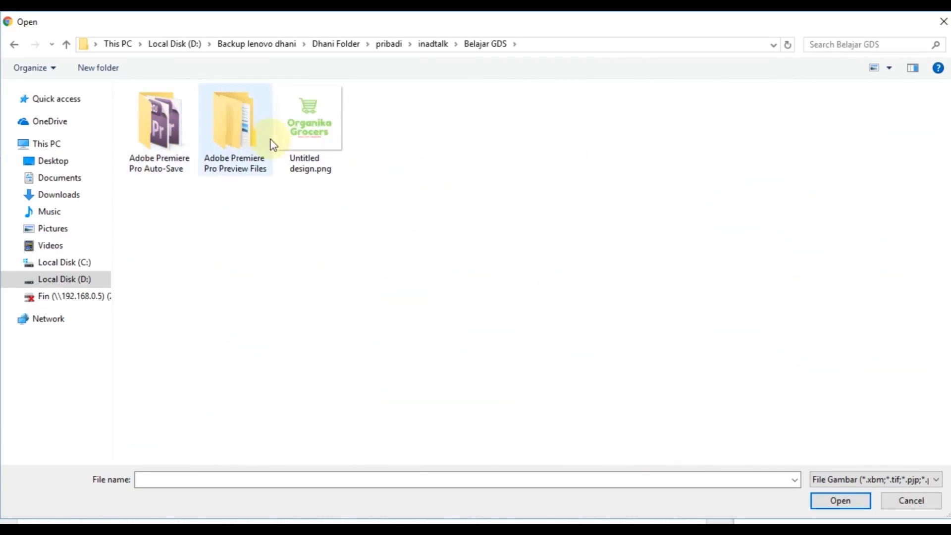
click(302, 139)
click(841, 501)
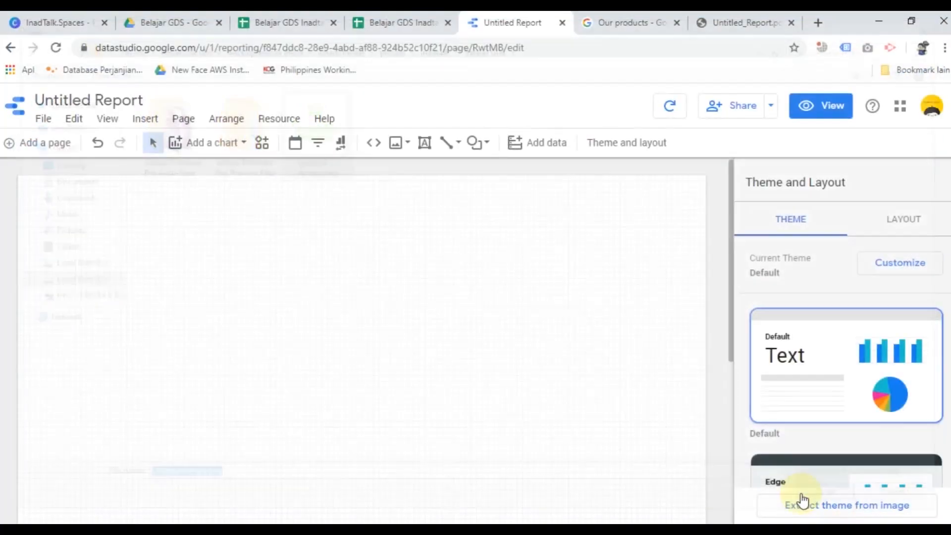
Step: Move the logo to the upper-left corner of the report page and shrink it to a little over half its size
drag(314, 351, 94, 247)
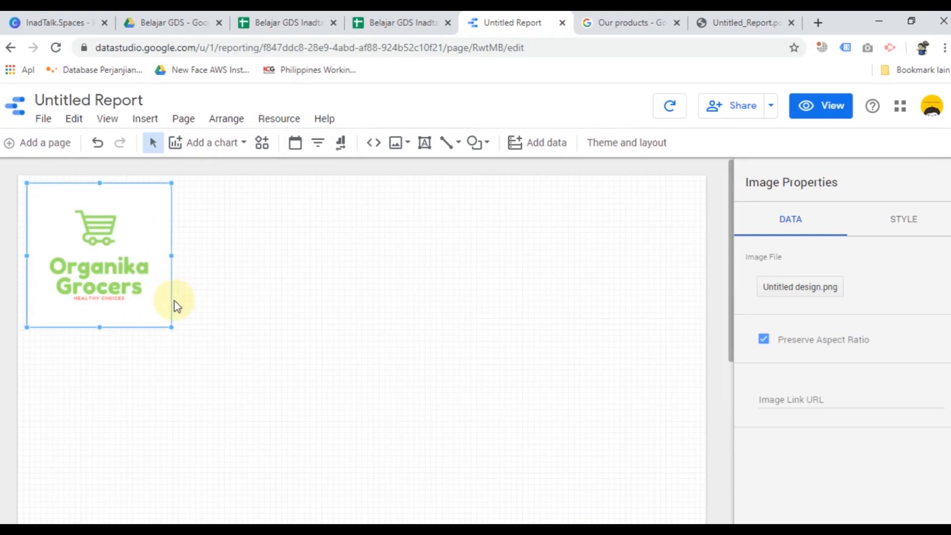
drag(173, 328, 101, 278)
click(244, 299)
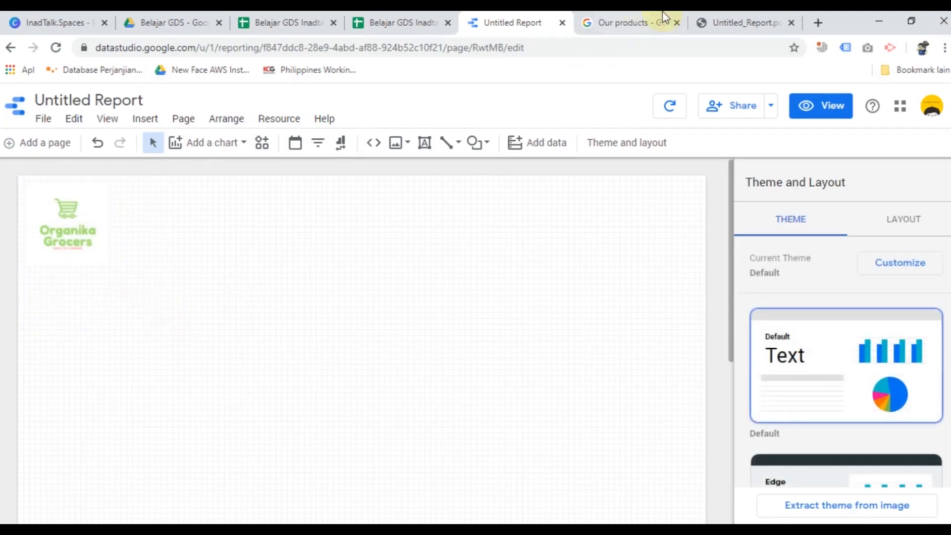
Step: Check the sample dashboard PDF's title, then add a text box beside the logo in the report reading "Dashboard Penjualana"
drag(722, 16, 607, 18)
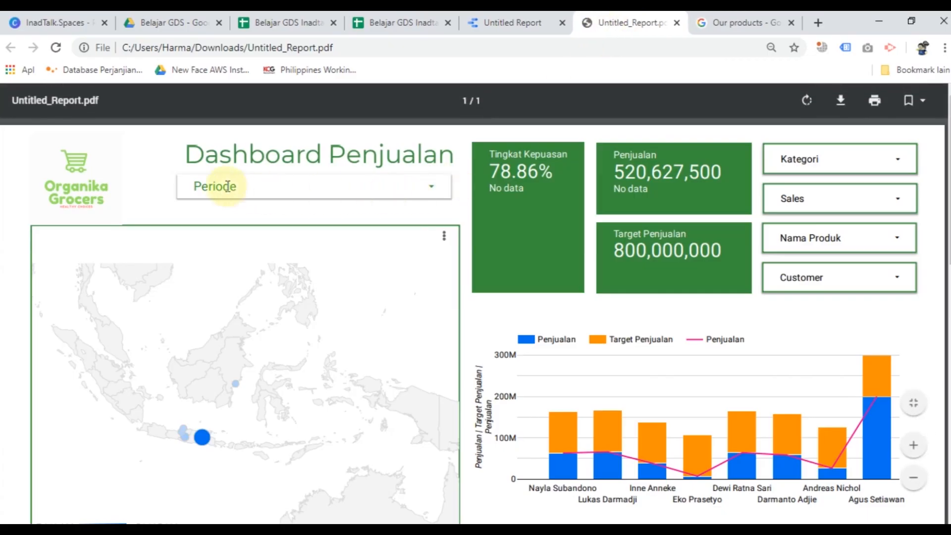
click(493, 22)
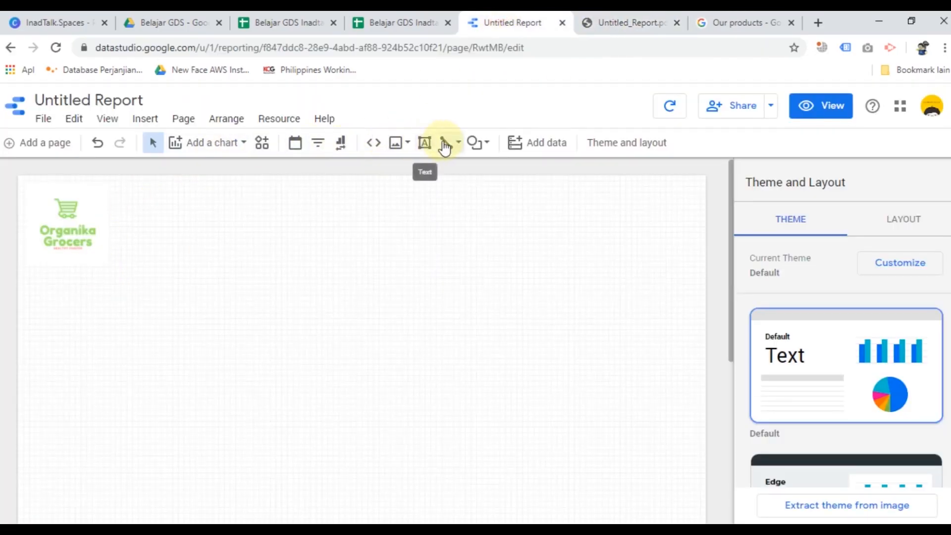
click(425, 144)
click(158, 206)
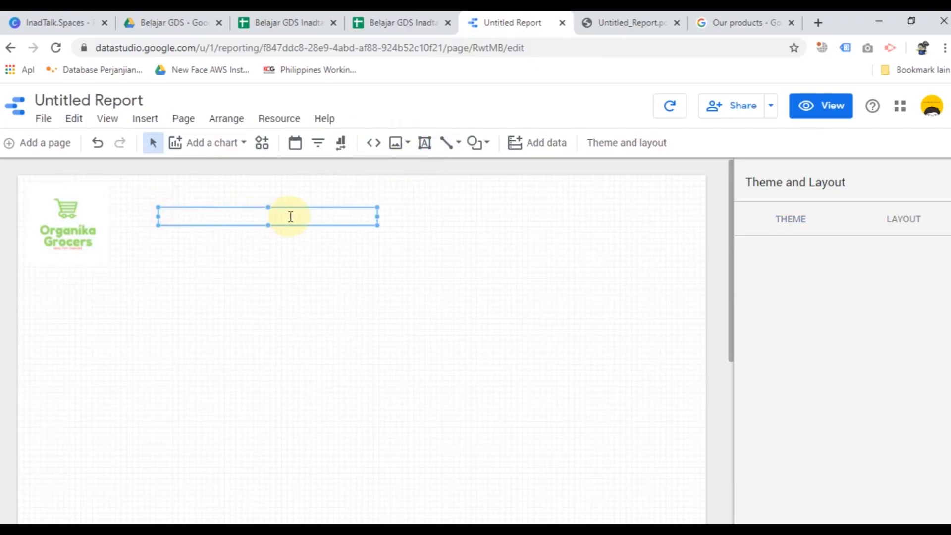
text(Dashboard Penjualana)
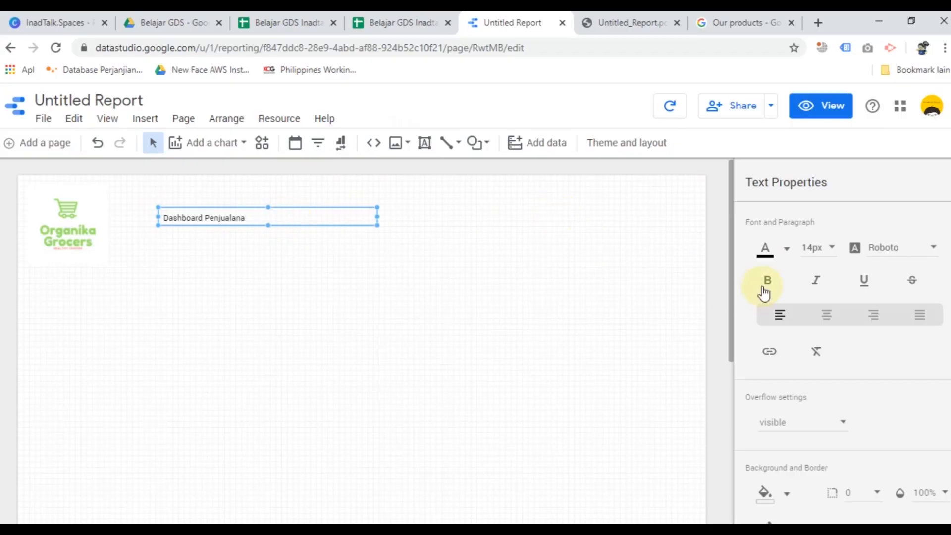
Step: Try to enlarge the title text in its text box to 24px and to 48px
click(830, 250)
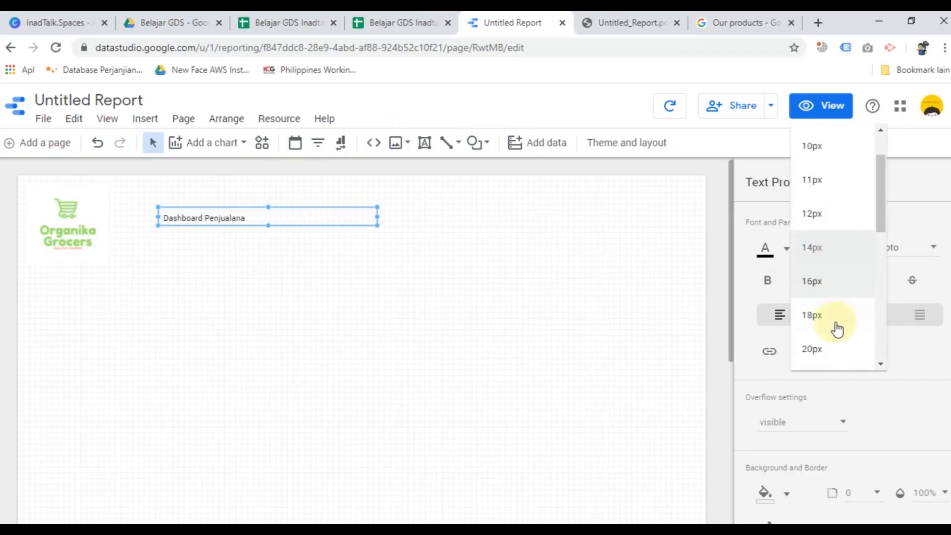
scroll(838, 329, down, 1)
click(827, 321)
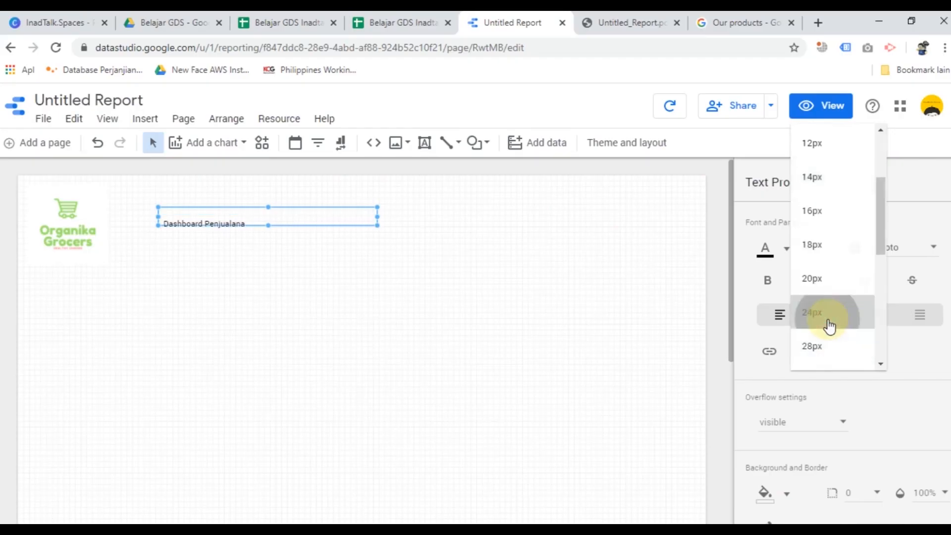
text(a)
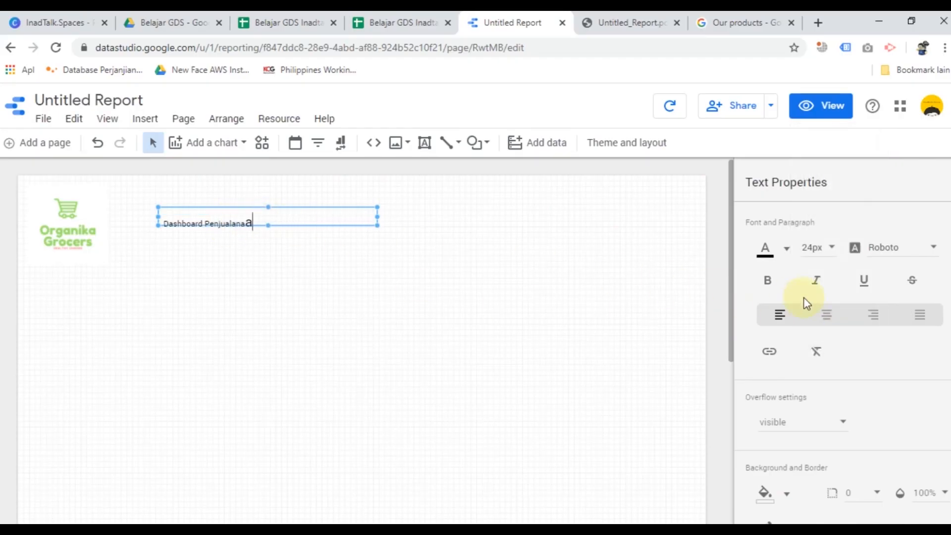
click(816, 247)
scroll(829, 344, down, 1)
scroll(829, 344, down, 3)
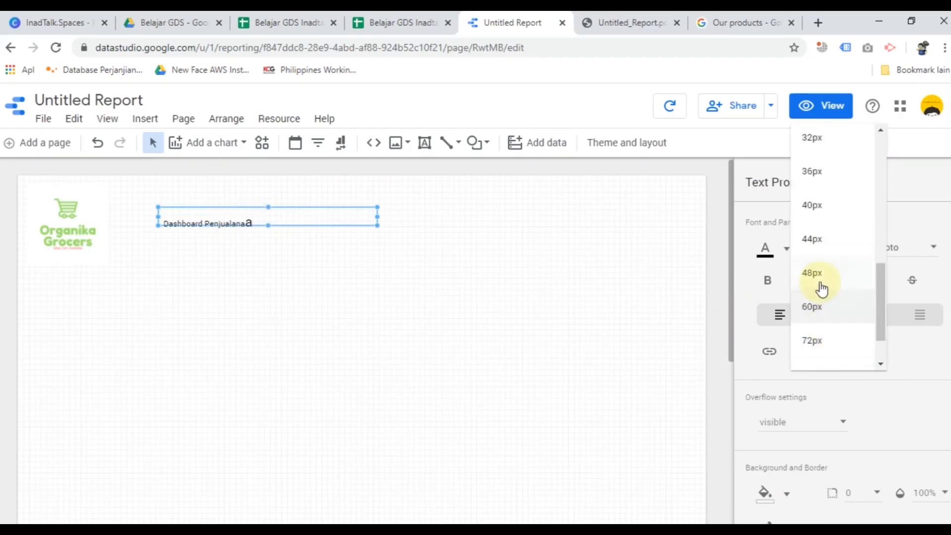
click(819, 286)
Step: Select all of the title text and set its font size to 32px
triple_click(251, 237)
text(a)
key(ctrl+z)
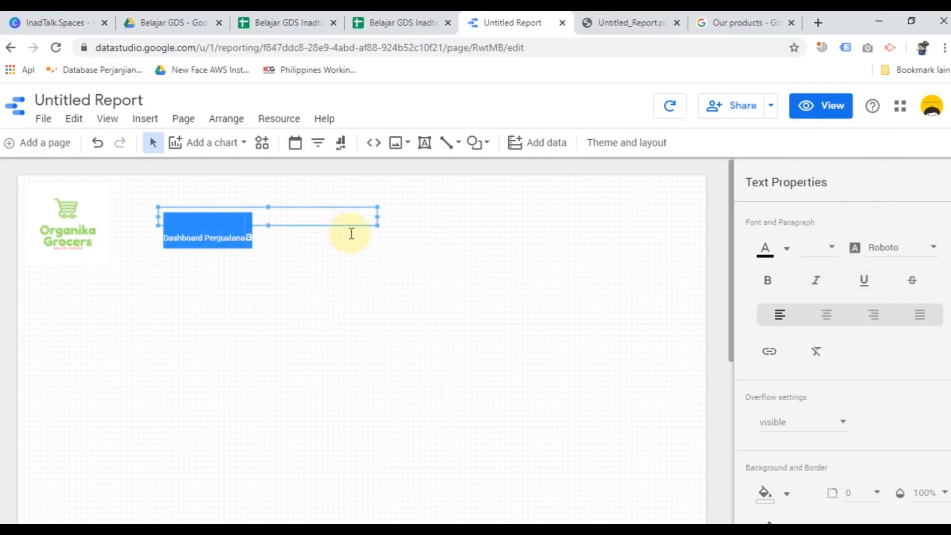
click(816, 248)
scroll(825, 381, down, 2)
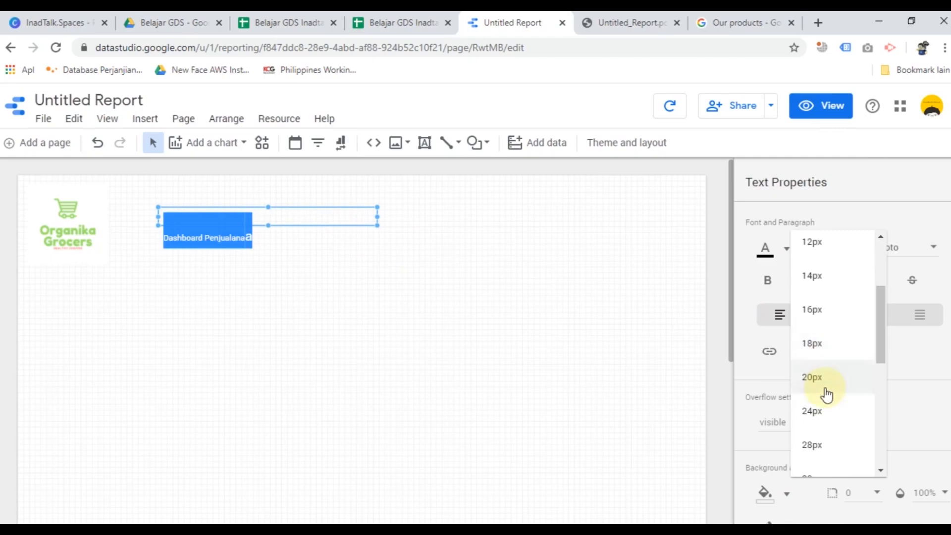
scroll(817, 439, down, 2)
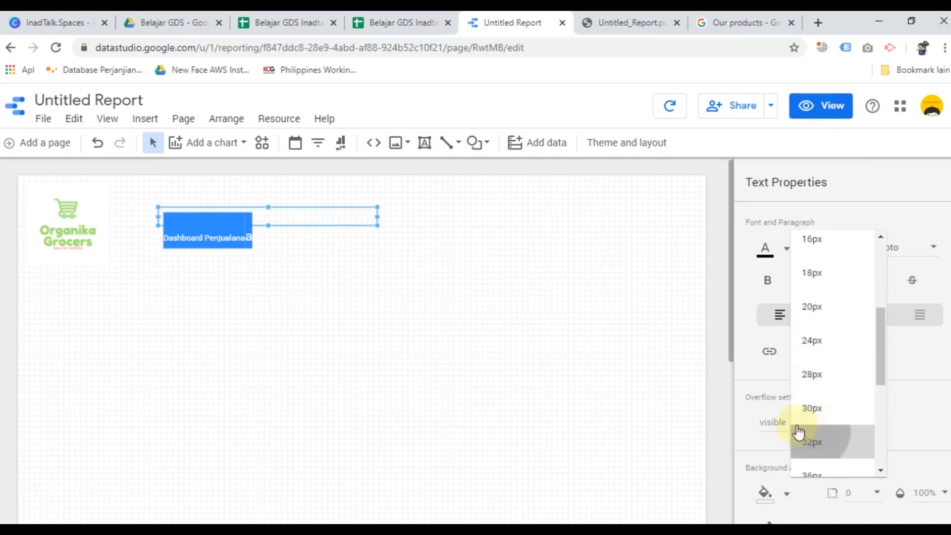
click(810, 438)
click(330, 241)
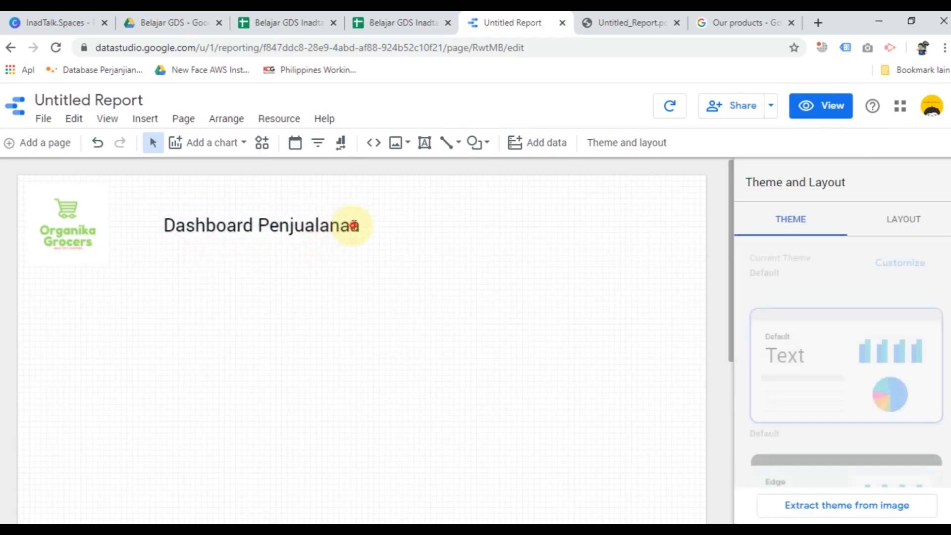
Step: Correct the title to read "Dashboard Penjualan" and narrow its text box to fit the text
click(341, 226)
click(353, 227)
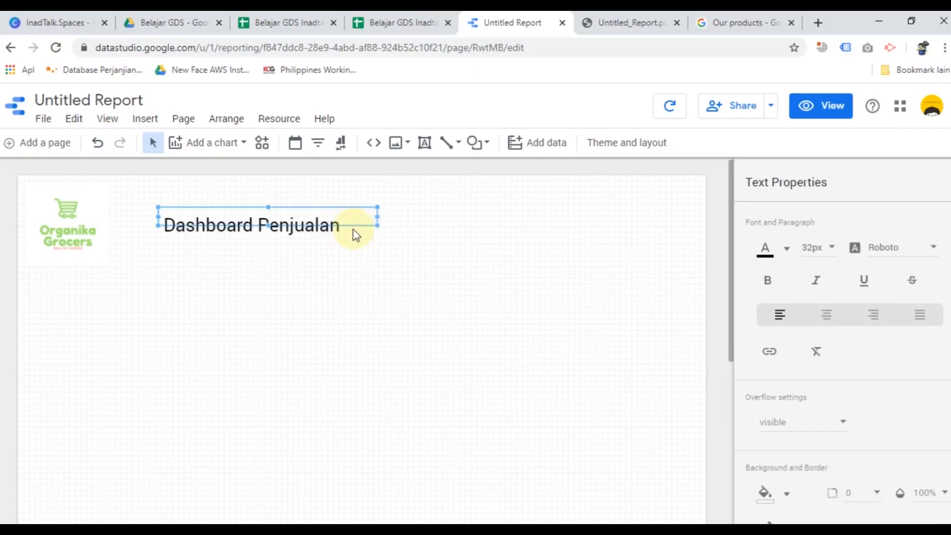
drag(376, 216, 350, 219)
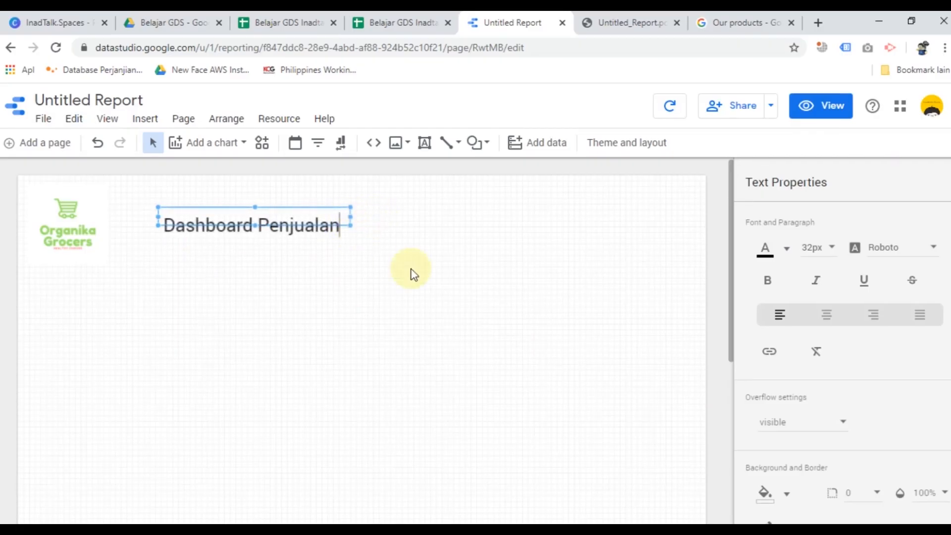
Step: Try to set the title's font colour to dark green without selecting the text
click(786, 248)
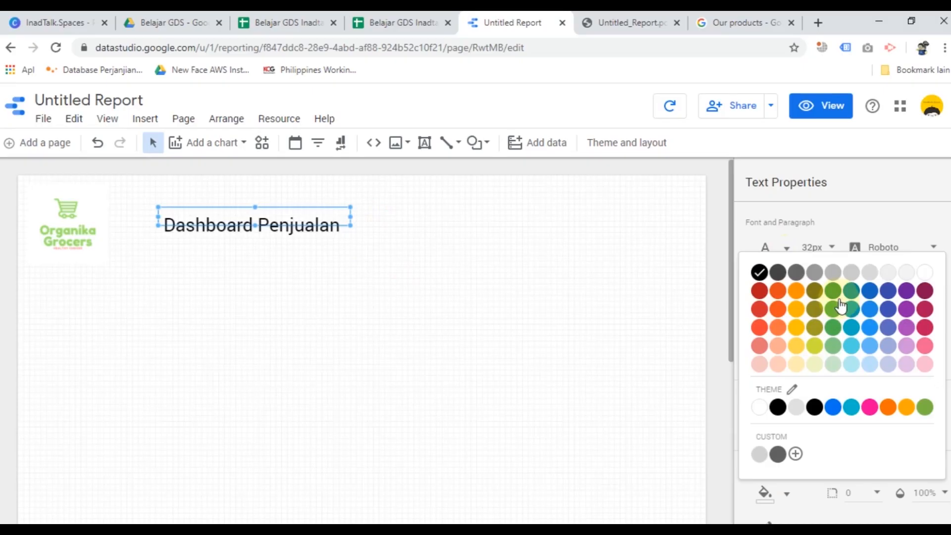
click(499, 288)
click(315, 229)
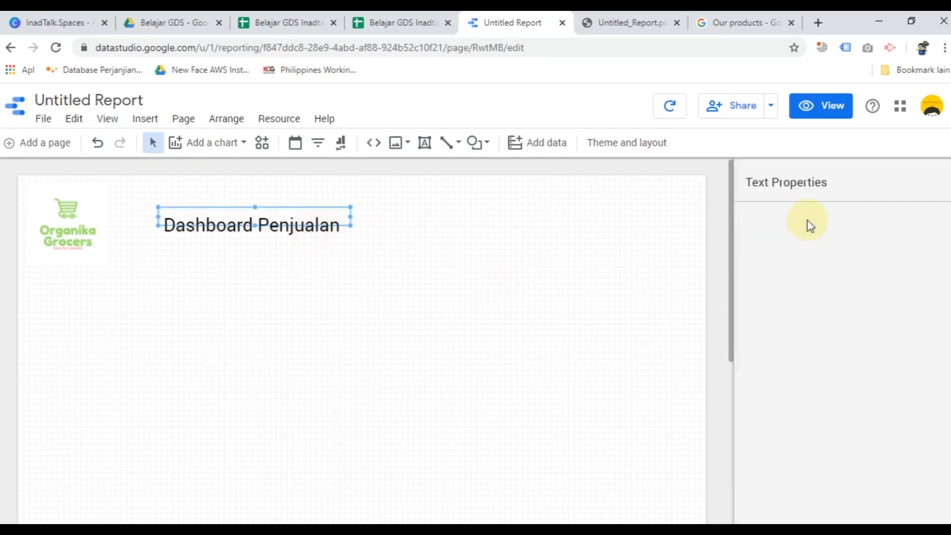
click(765, 249)
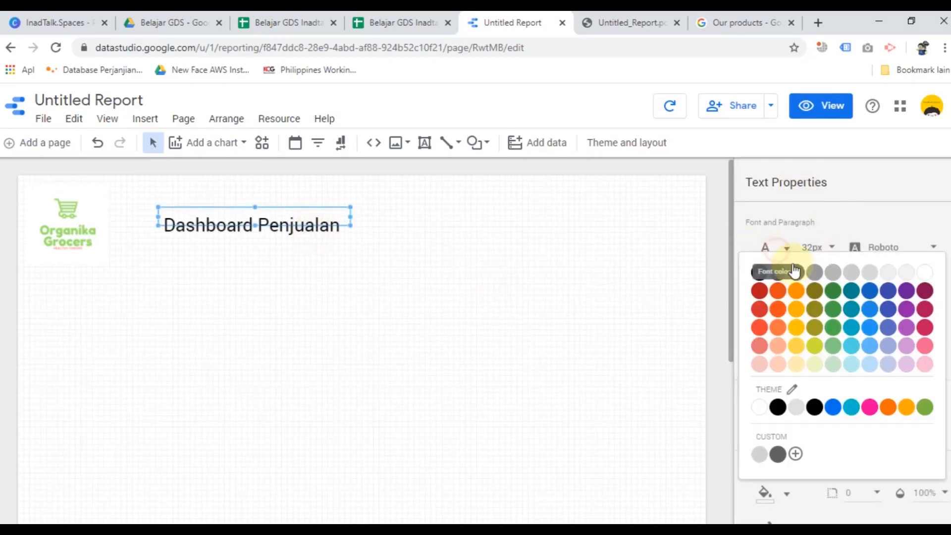
click(833, 295)
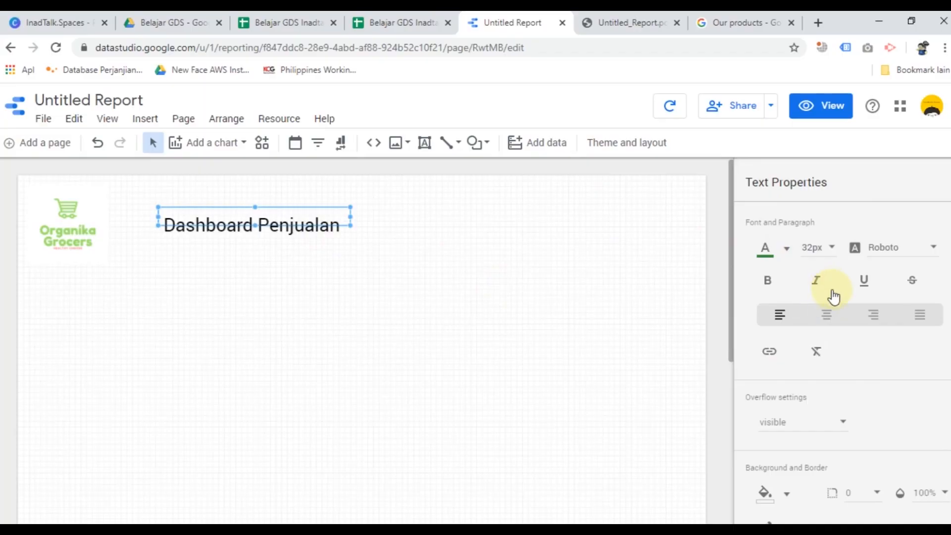
click(420, 297)
click(303, 223)
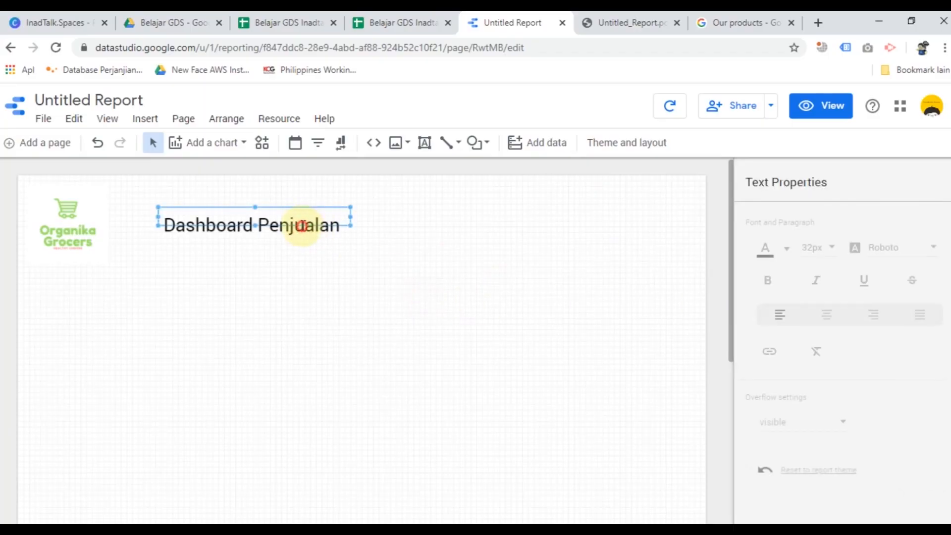
click(414, 259)
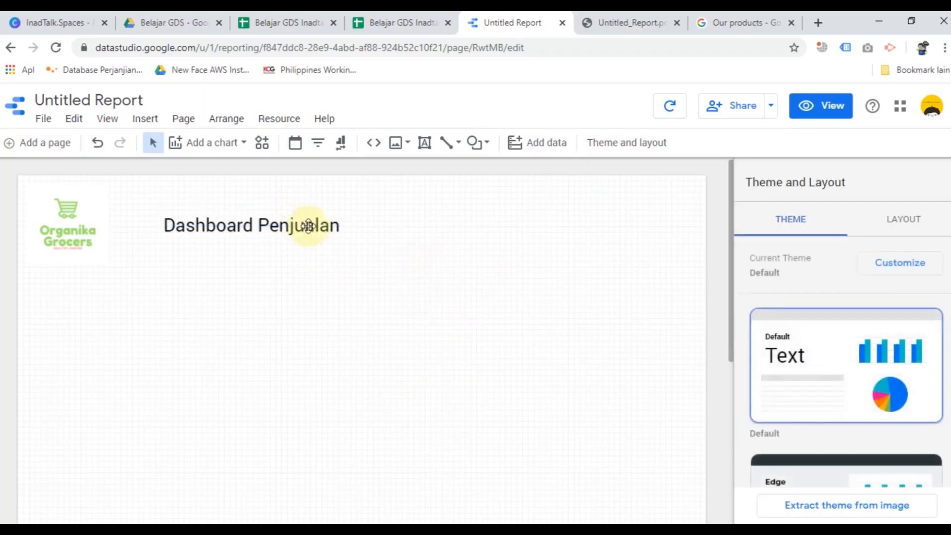
Step: Move the title up and closer to the logo, and colour all of its text dark green
click(292, 223)
drag(317, 209, 292, 190)
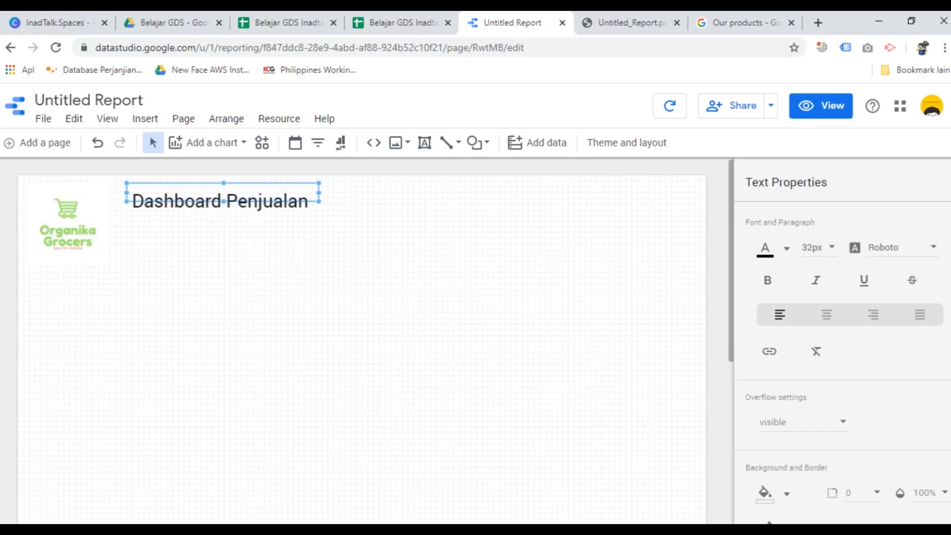
key(alt+Tab)
click(456, 529)
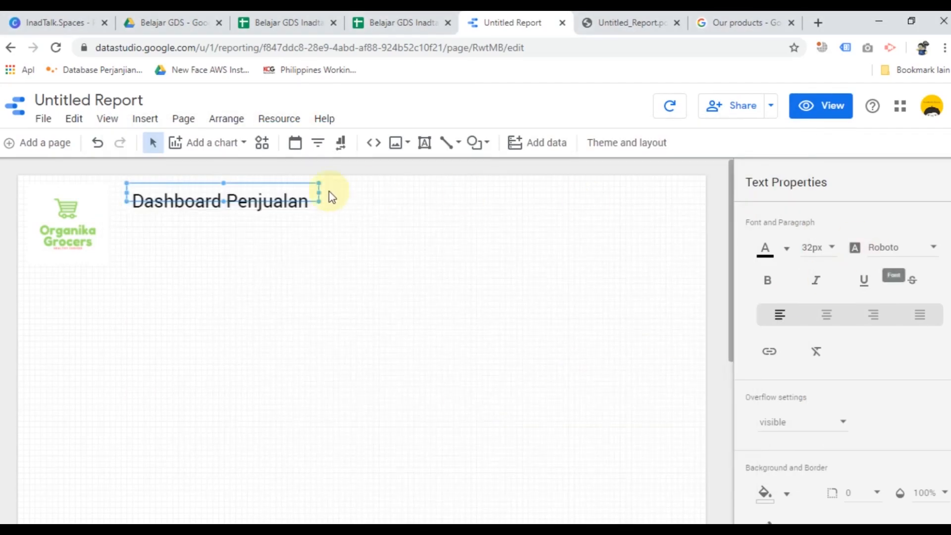
click(784, 253)
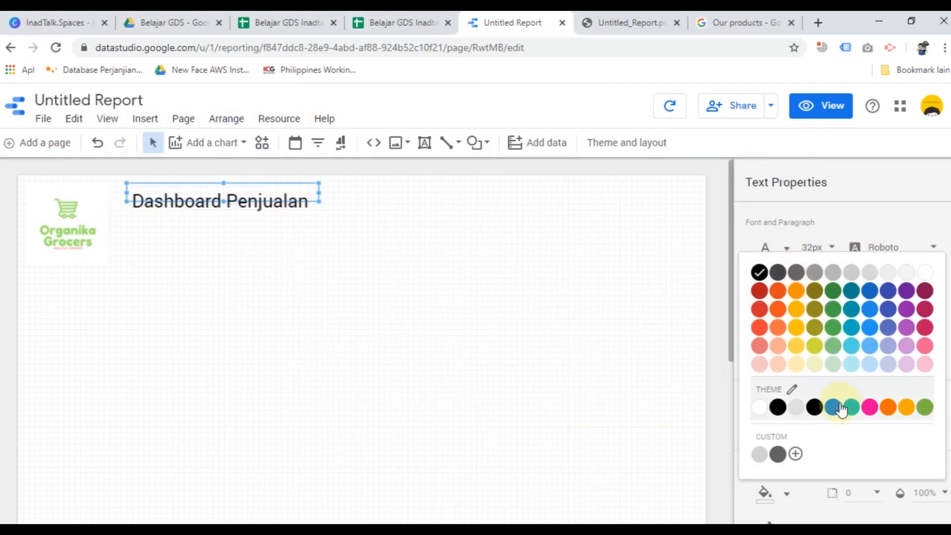
click(833, 292)
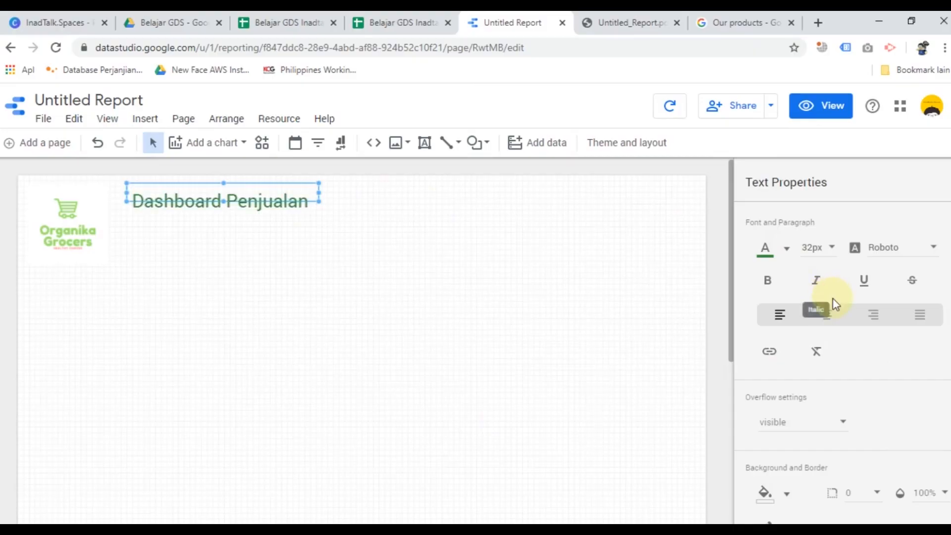
click(589, 263)
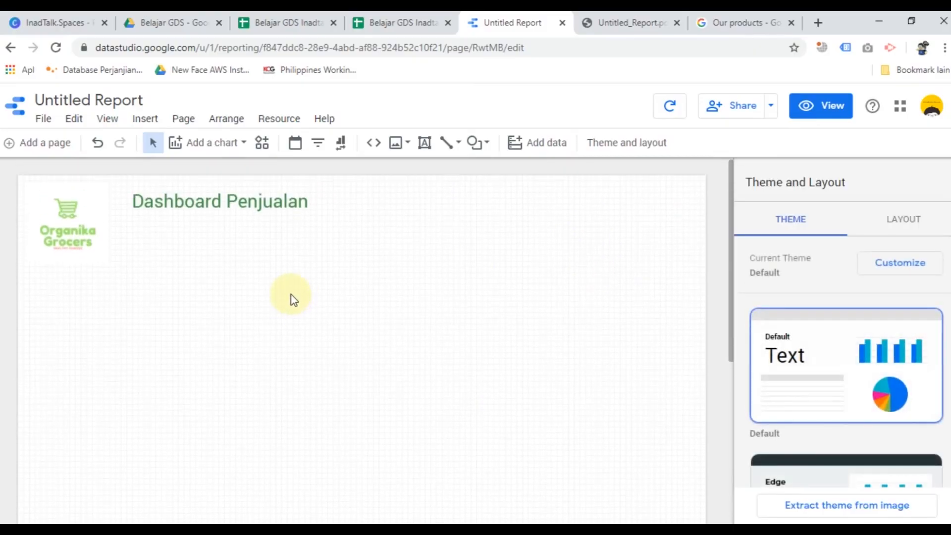
Step: Check the Periode filter in the sample dashboard PDF, then add a filter control directly beneath the report's title
click(613, 19)
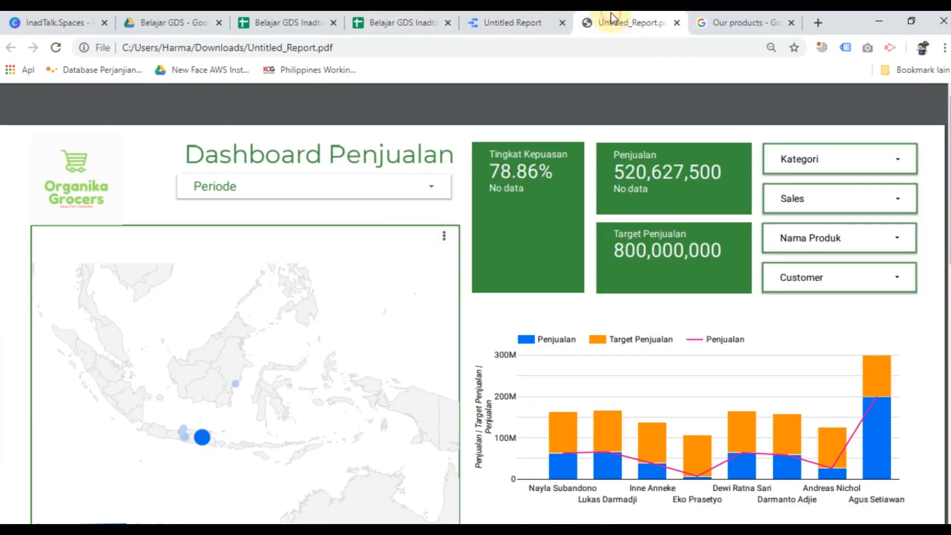
click(485, 16)
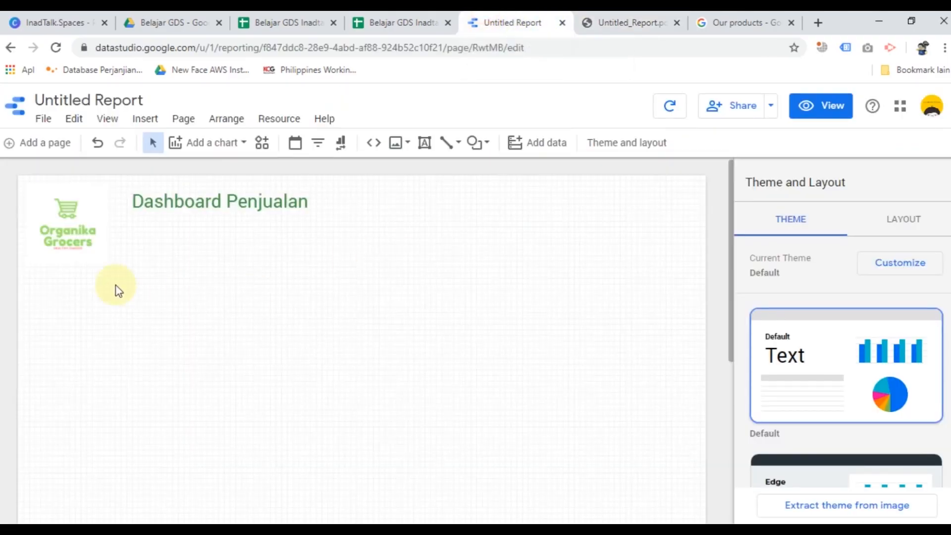
click(319, 149)
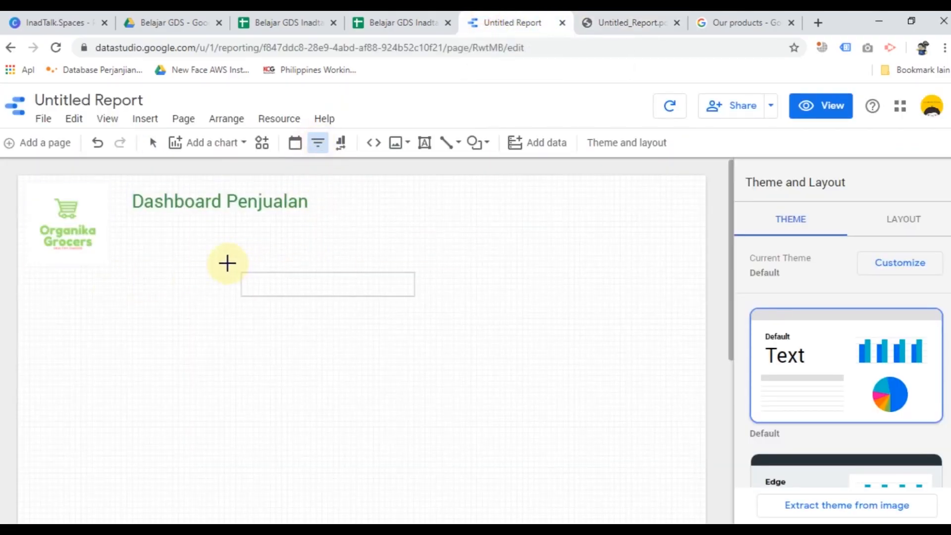
click(128, 223)
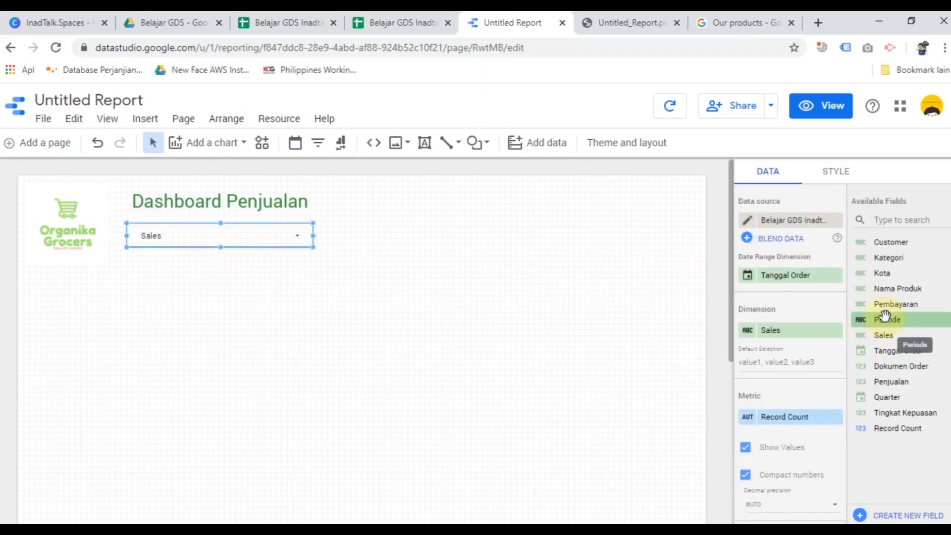
Step: Replace the new filter control's Sales dimension with Periode
drag(881, 320, 790, 326)
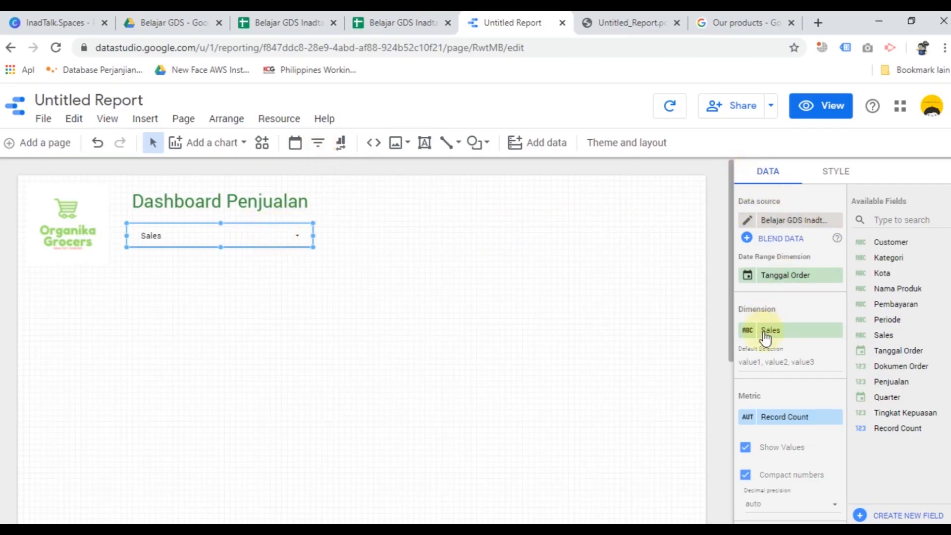
scroll(761, 436, down, 6)
scroll(762, 437, up, 6)
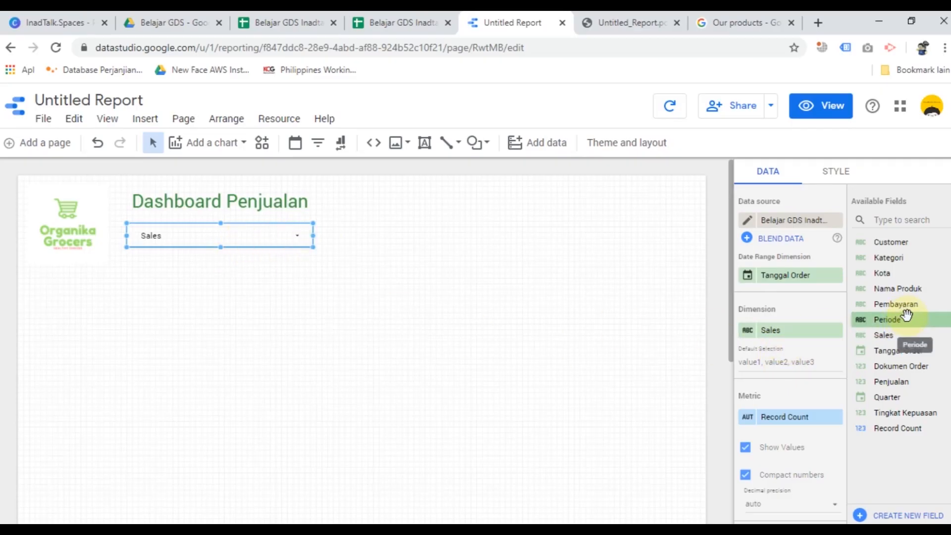
drag(899, 327, 796, 327)
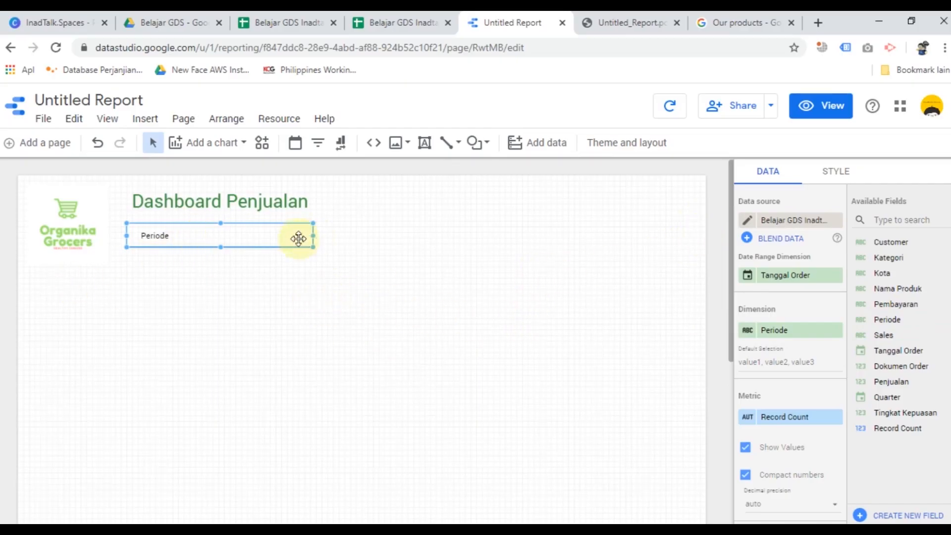
Step: Style the Periode filter's text in dark green at 24px
click(832, 182)
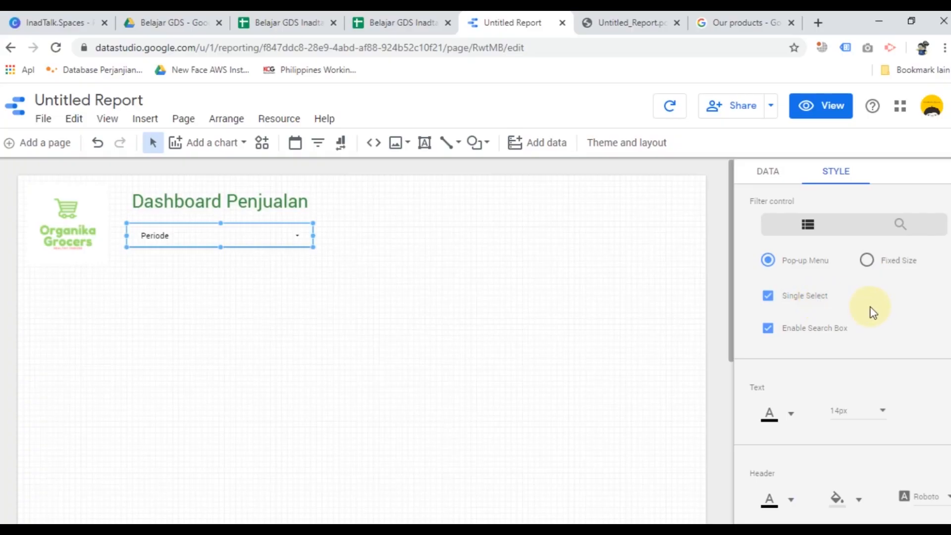
scroll(800, 402, down, 2)
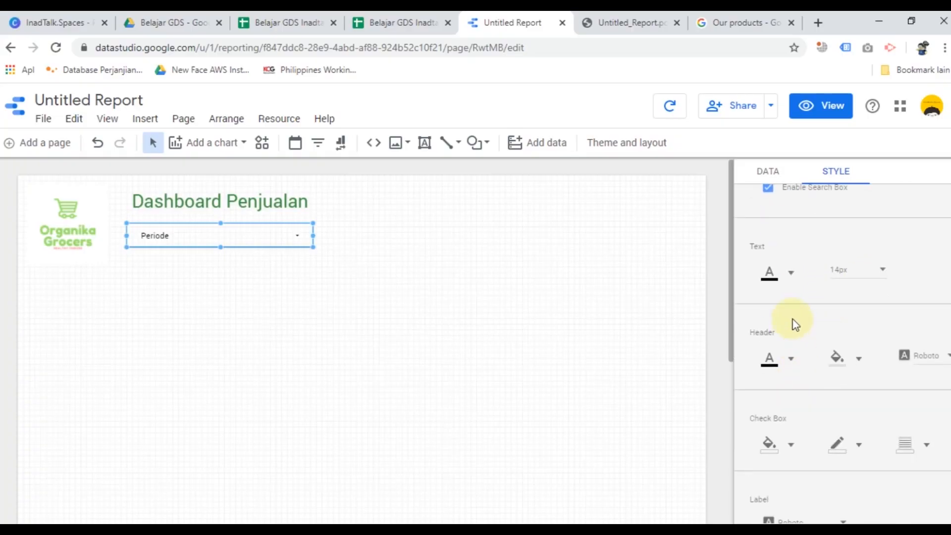
scroll(794, 323, up, 1)
click(788, 344)
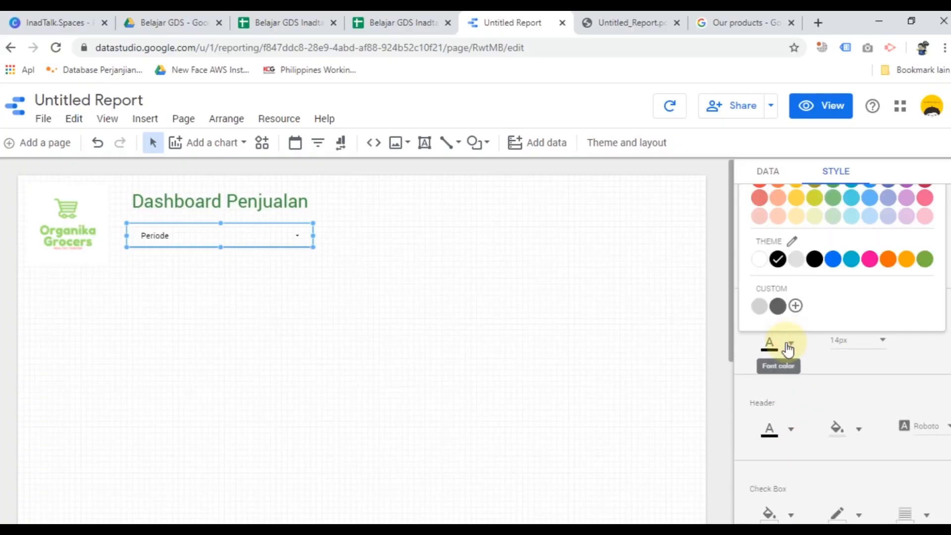
scroll(843, 282, up, 1)
click(833, 214)
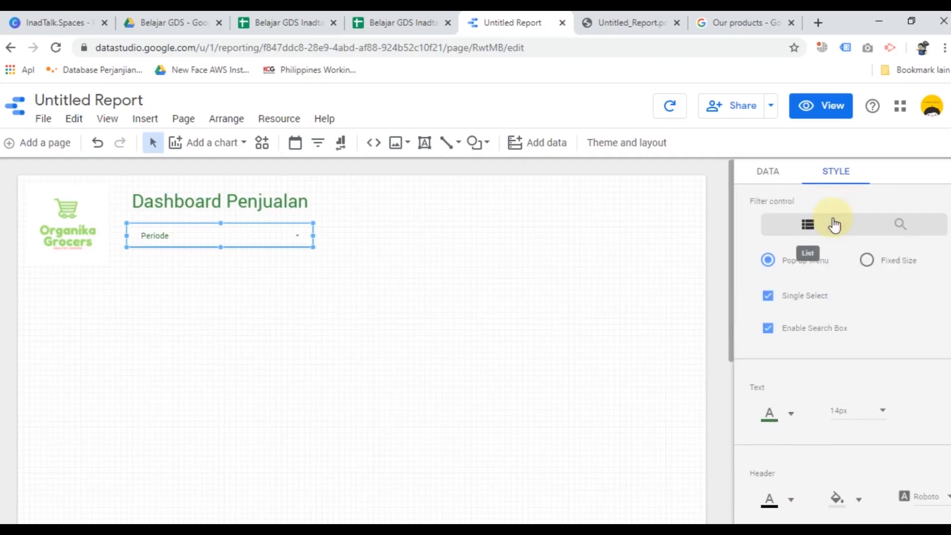
click(855, 414)
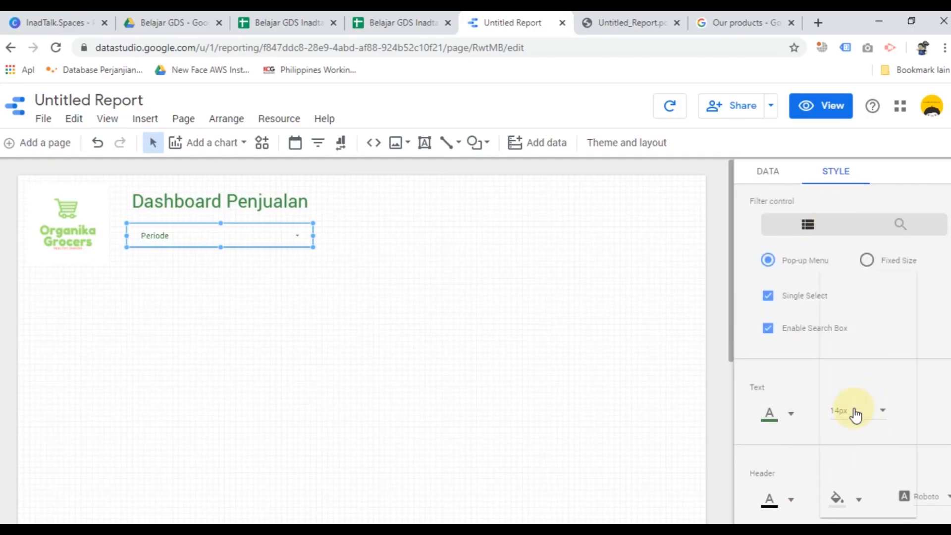
click(847, 356)
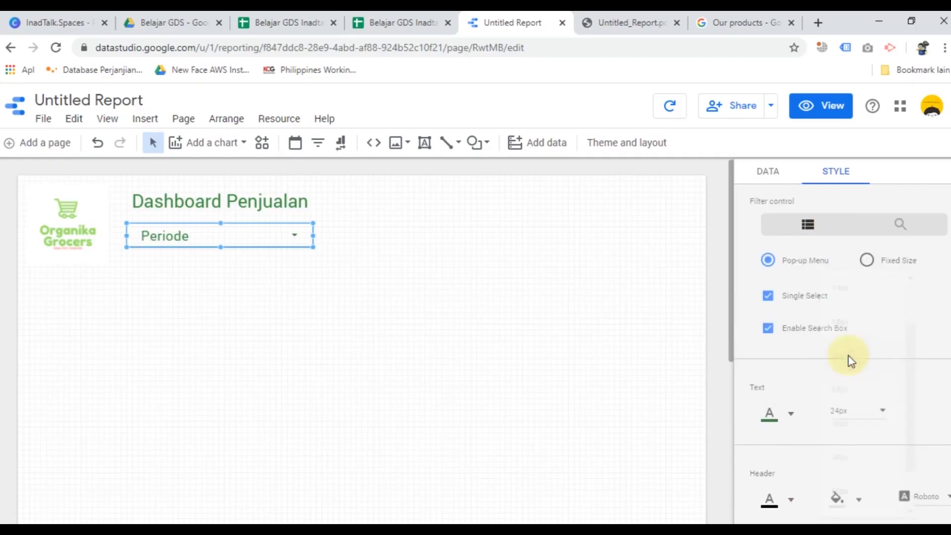
scroll(813, 451, down, 3)
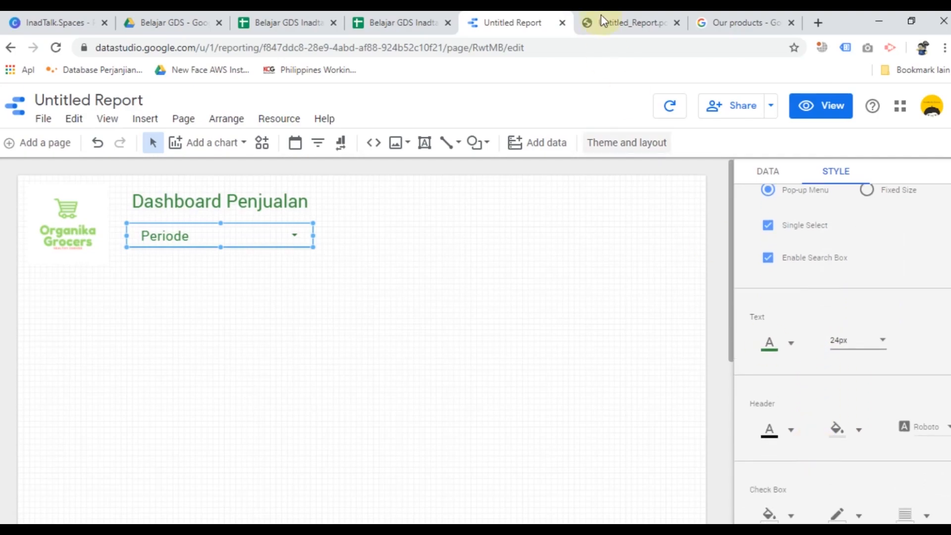
Step: Preview the report and test the Periode filter by selecting individual periods such as 2020/02, then return to editing
click(601, 20)
click(532, 20)
click(433, 312)
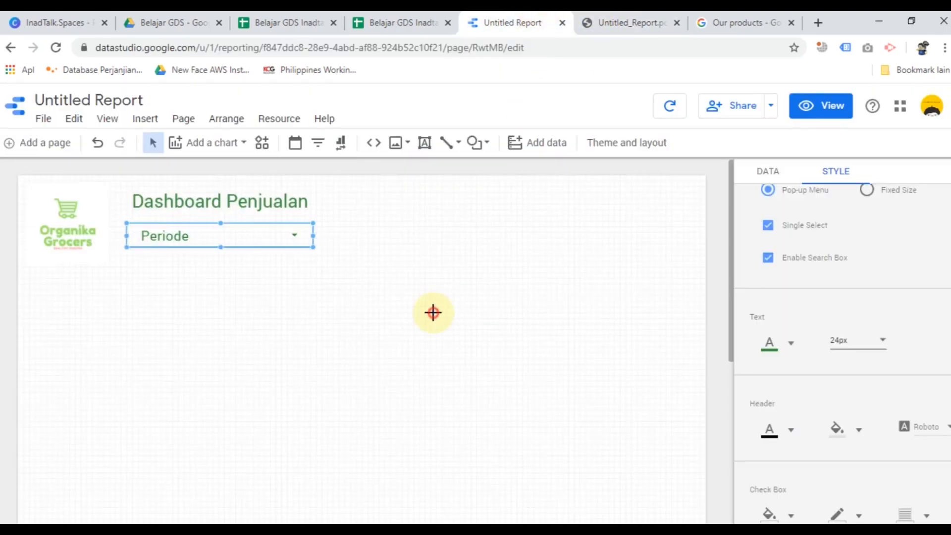
click(824, 110)
click(327, 224)
click(290, 298)
click(289, 325)
click(291, 351)
click(289, 403)
click(295, 273)
click(304, 357)
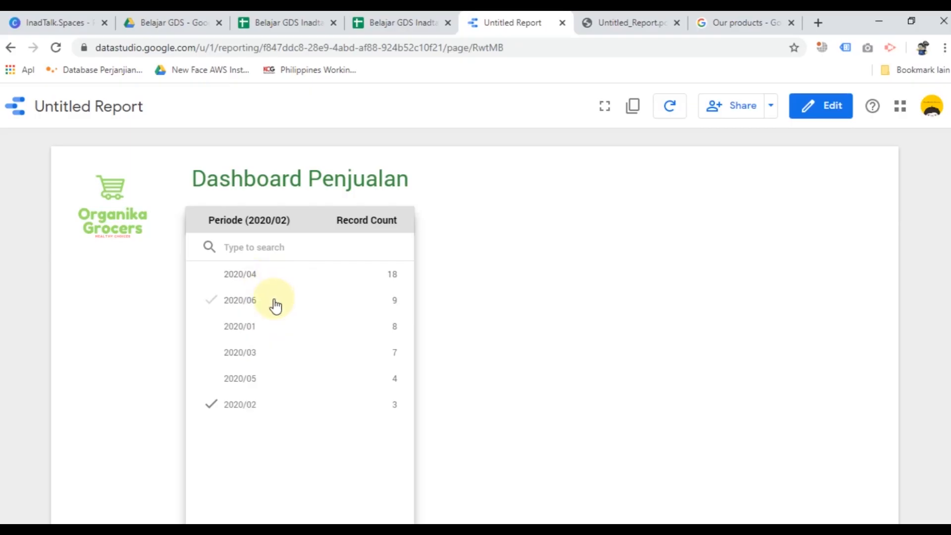
click(616, 325)
click(817, 115)
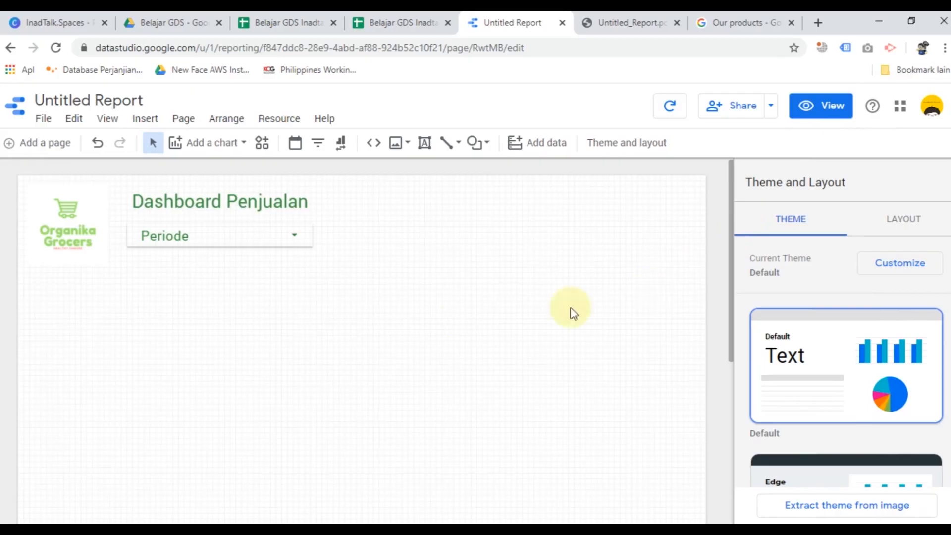
Step: Replace the Periode filter's Record Count metric with Penjualan
click(213, 242)
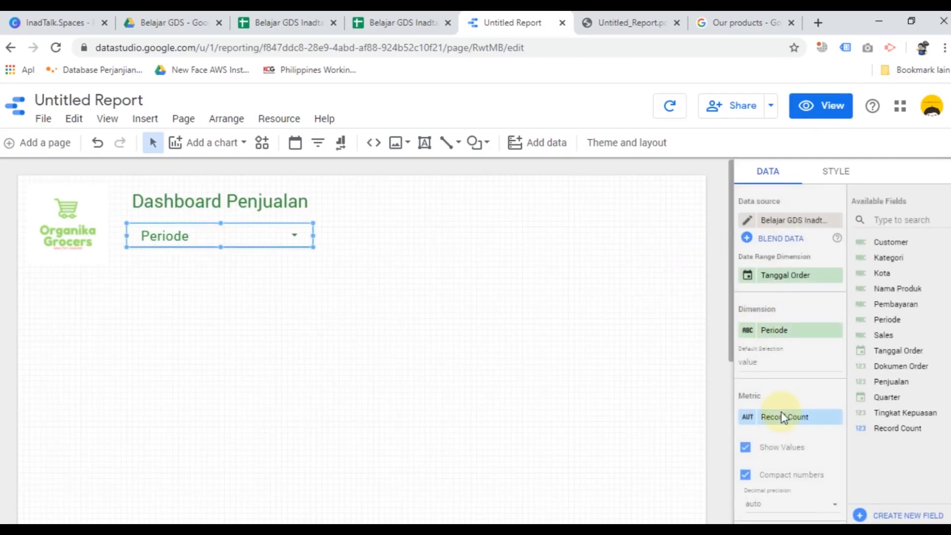
scroll(784, 421, down, 3)
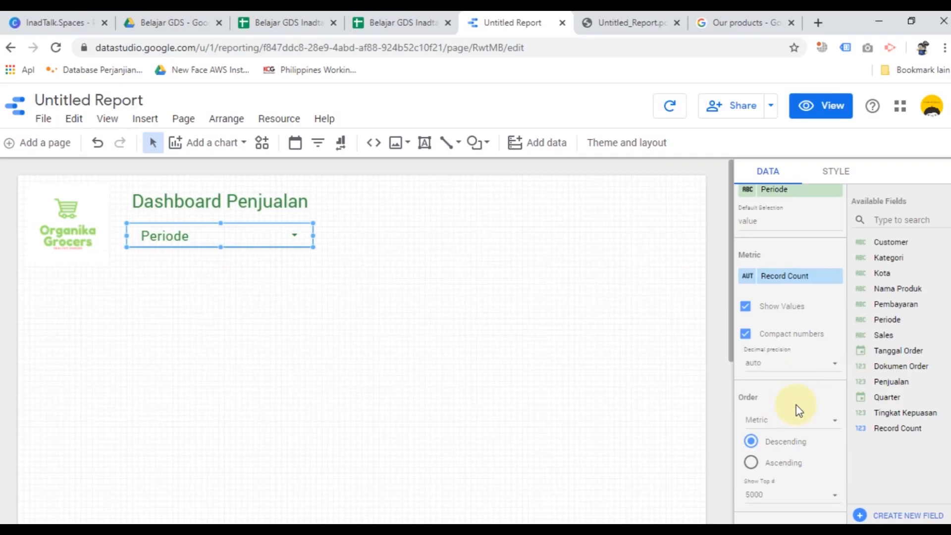
scroll(795, 402, down, 2)
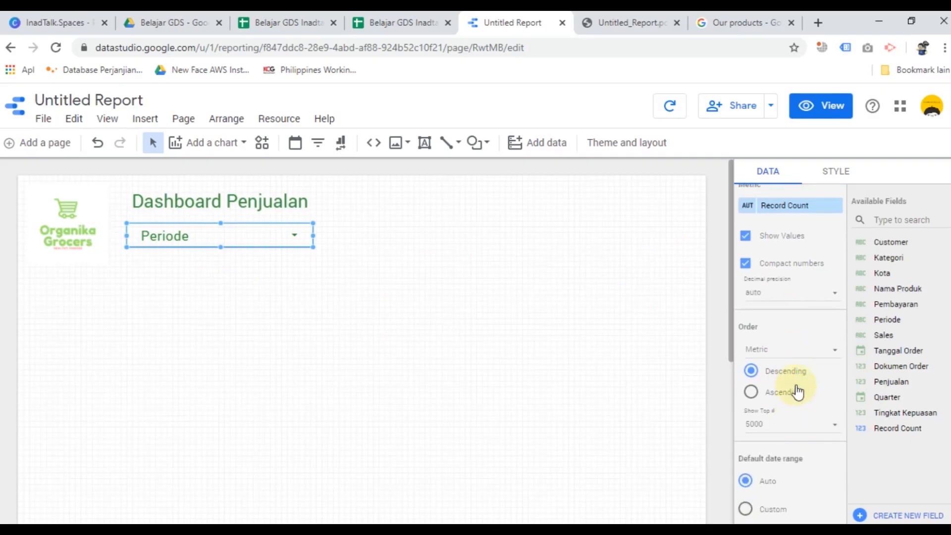
click(801, 359)
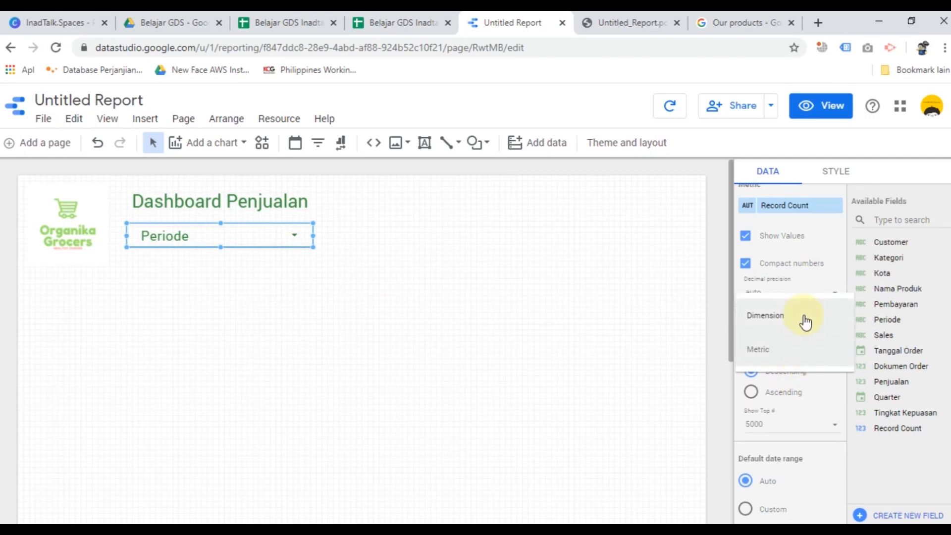
click(807, 382)
scroll(803, 367, up, 3)
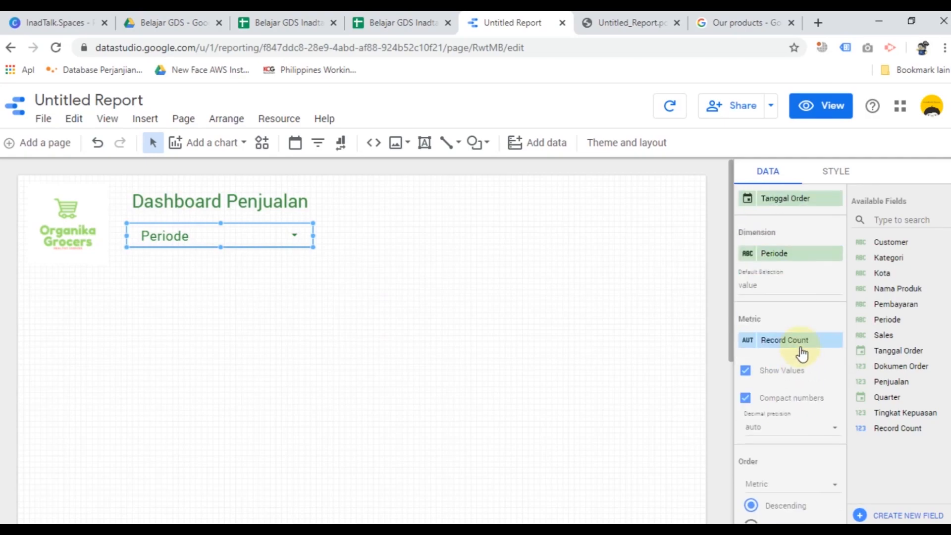
scroll(796, 388, down, 2)
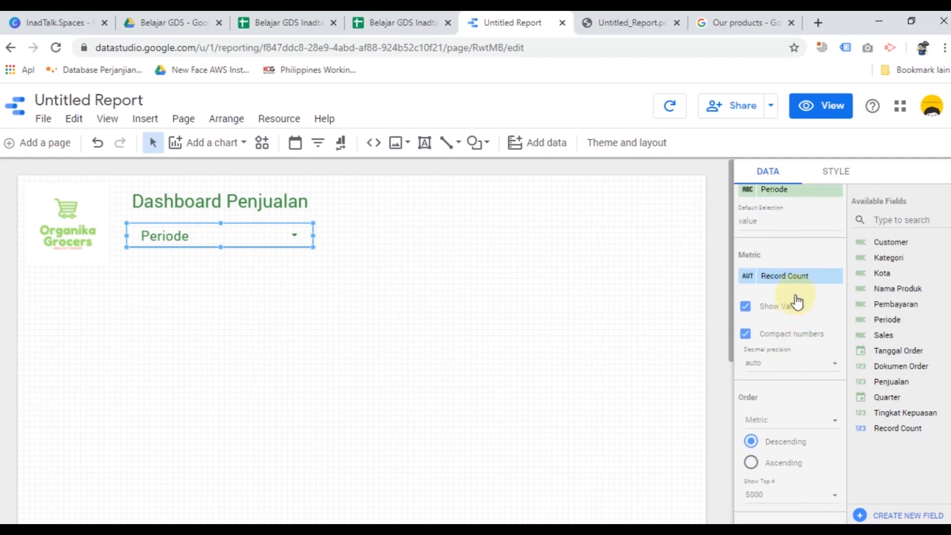
click(838, 276)
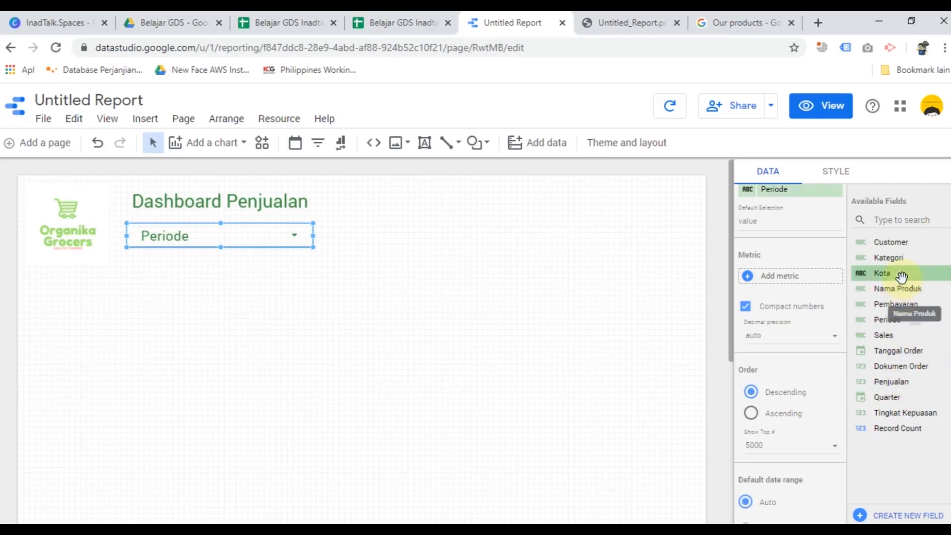
drag(897, 394, 779, 282)
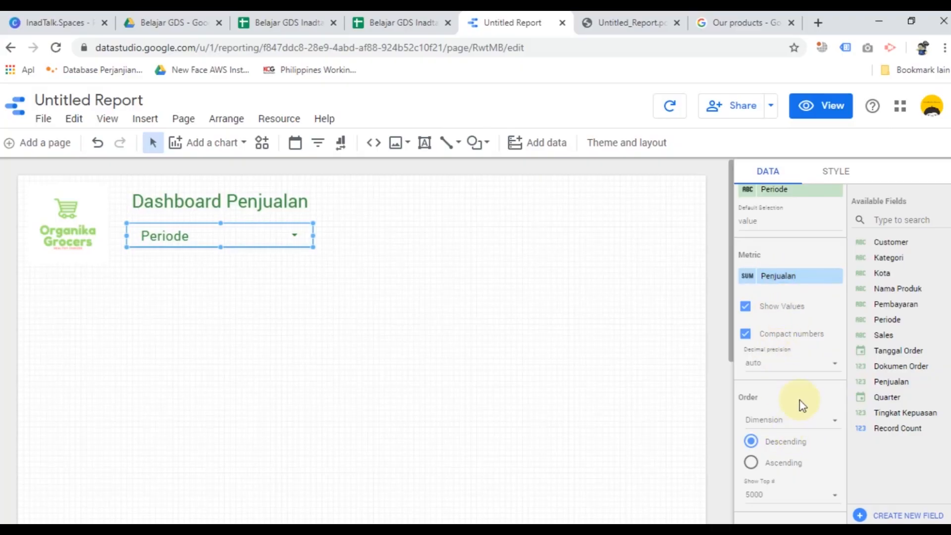
Step: Order the Periode filter's values by Dimension, ascending
scroll(802, 405, down, 2)
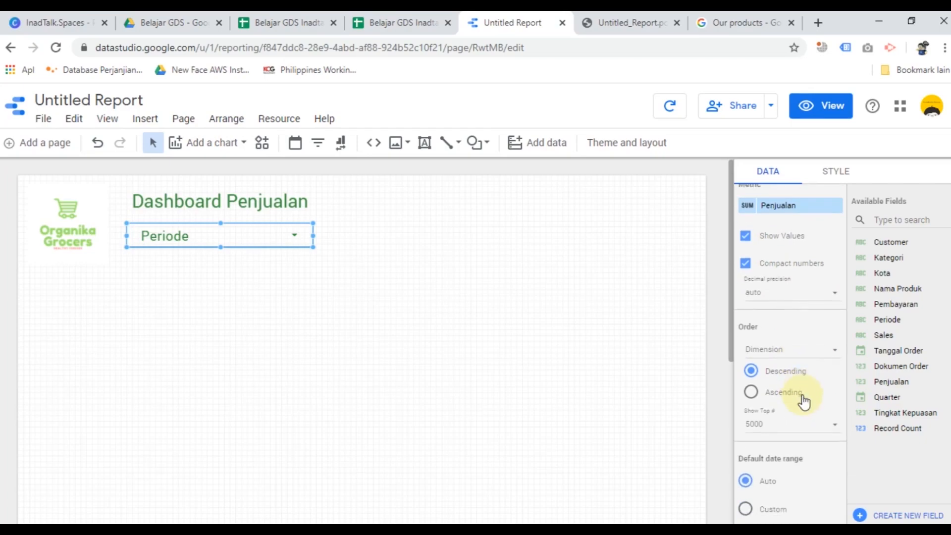
click(810, 348)
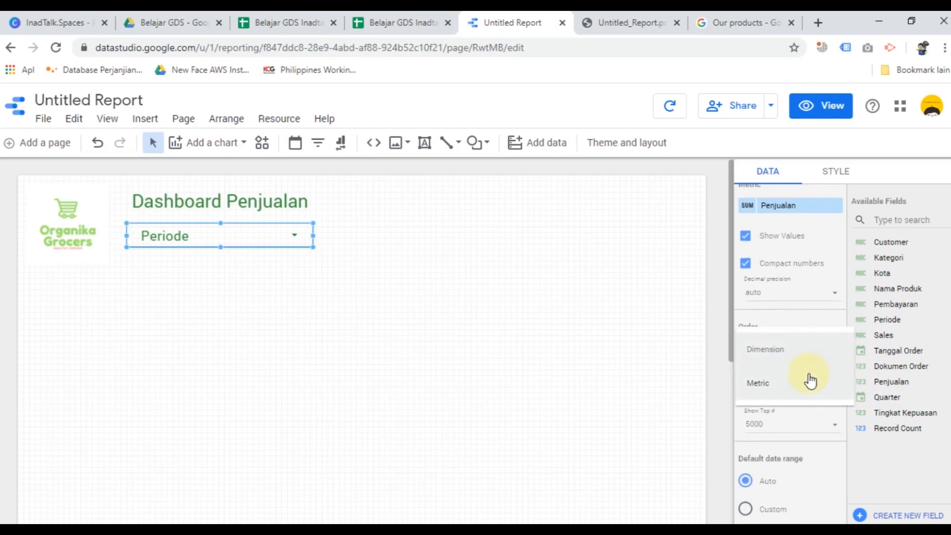
click(810, 368)
click(815, 360)
scroll(797, 395, up, 2)
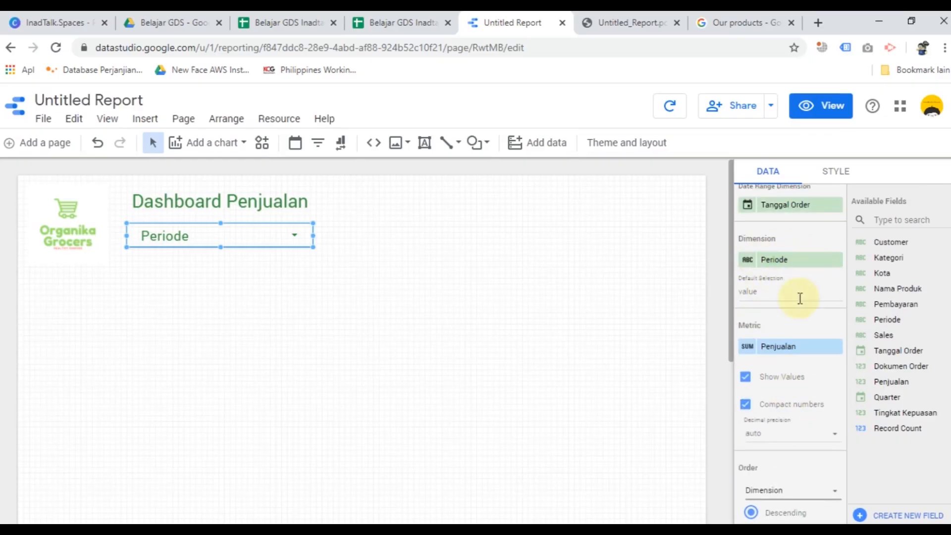
scroll(806, 332, down, 3)
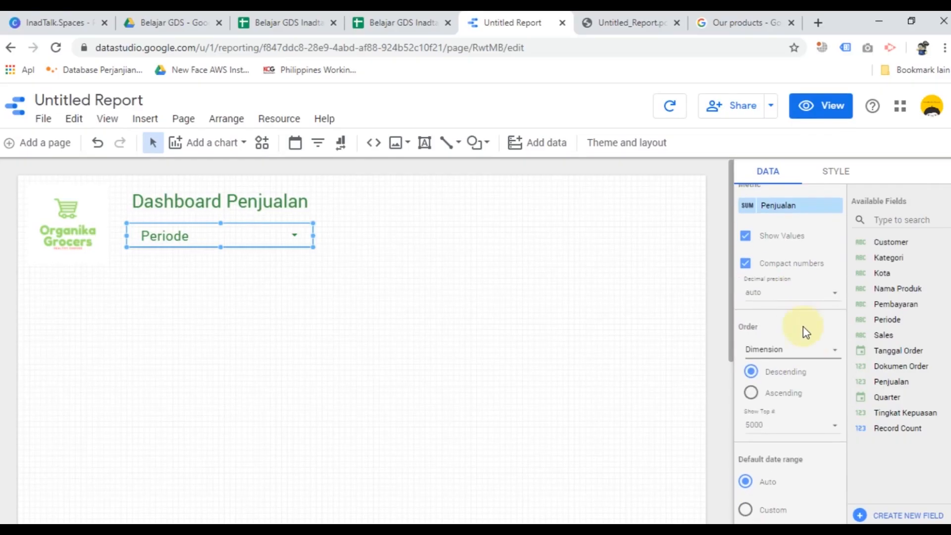
click(802, 394)
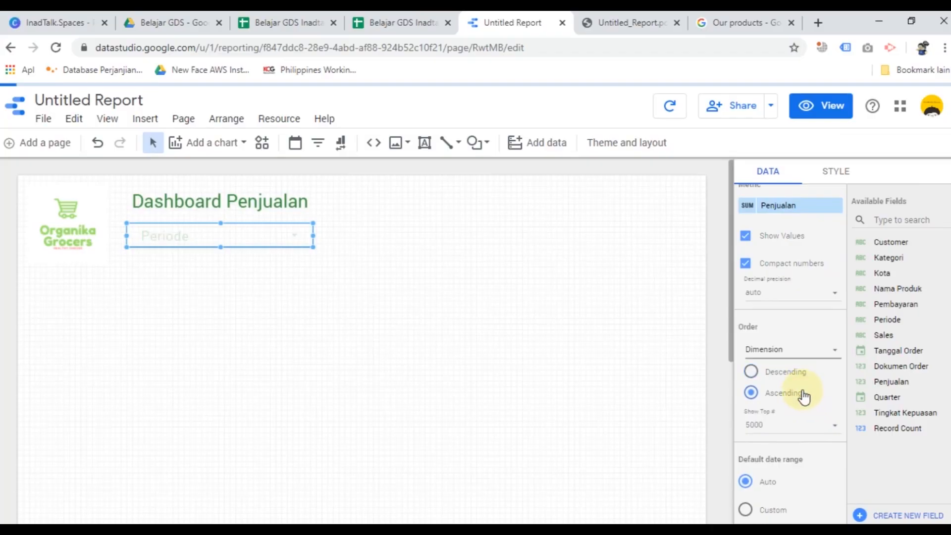
Step: Preview the report to check the order of the Periode filter's values, then return to editing
click(804, 115)
click(319, 223)
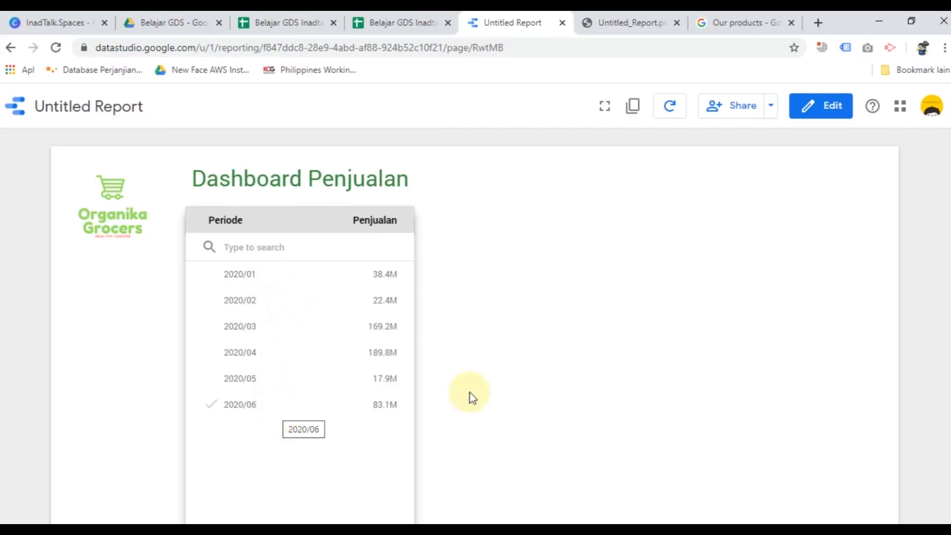
click(645, 320)
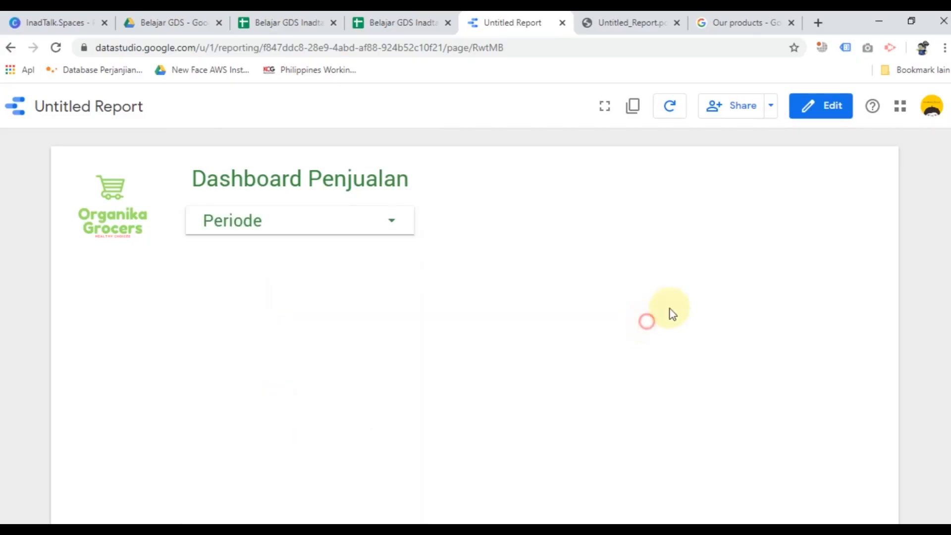
click(817, 105)
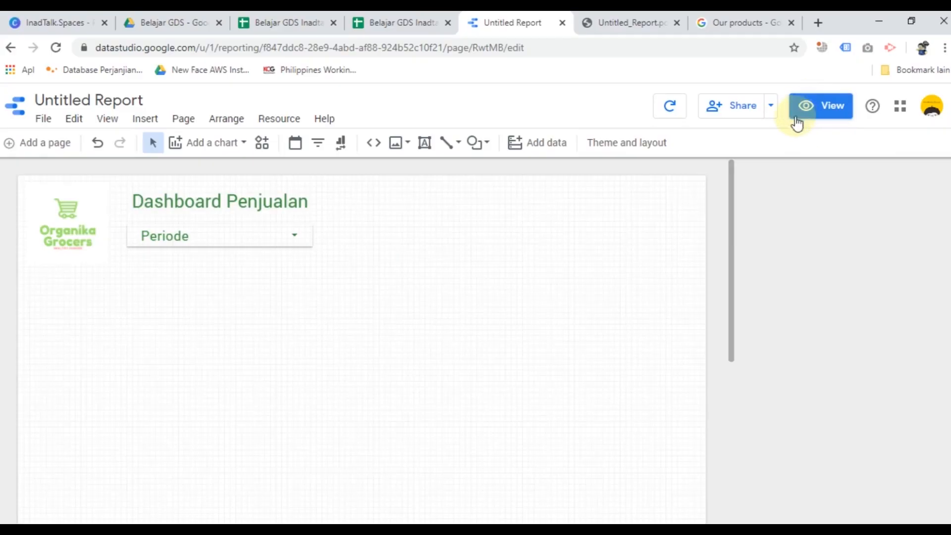
Step: Check the map in the sample dashboard PDF, then add a Geo map below the report's logo and Periode filter
click(604, 11)
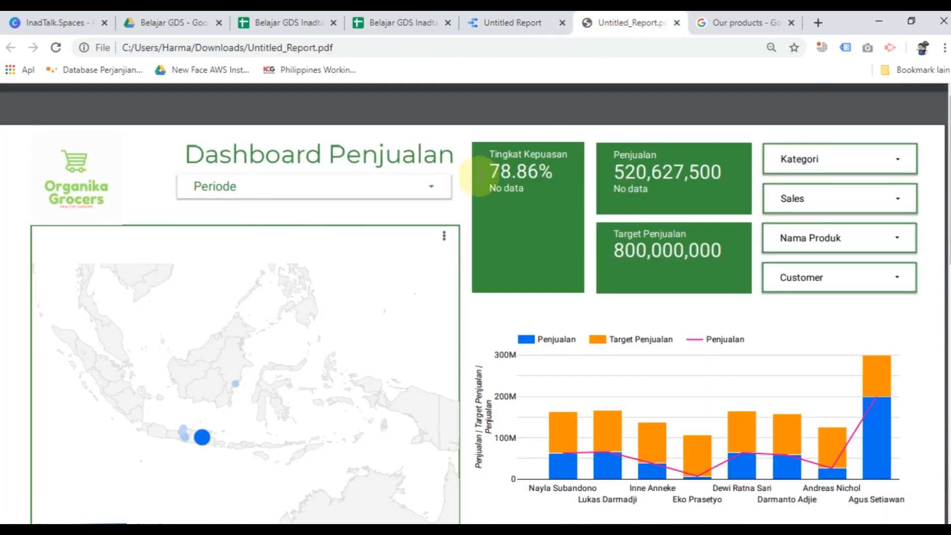
scroll(461, 242, down, 1)
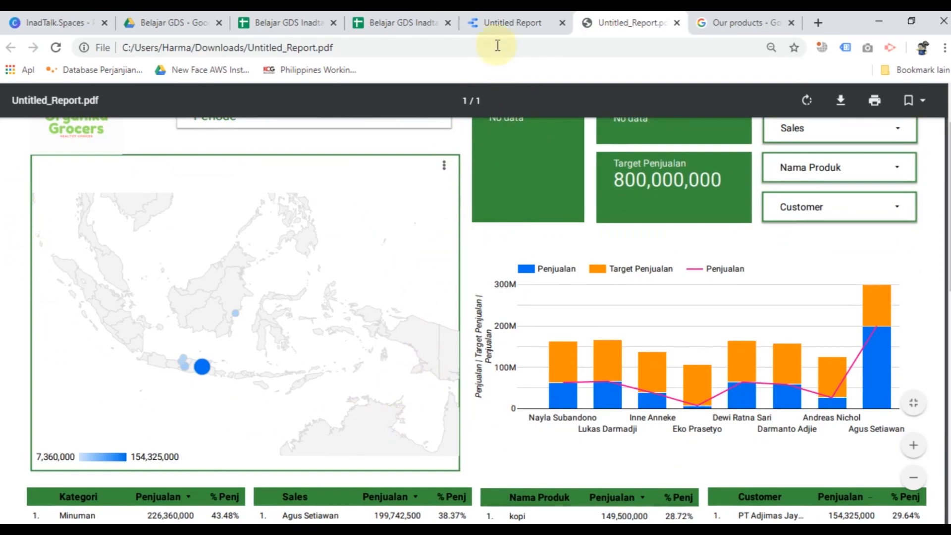
click(497, 28)
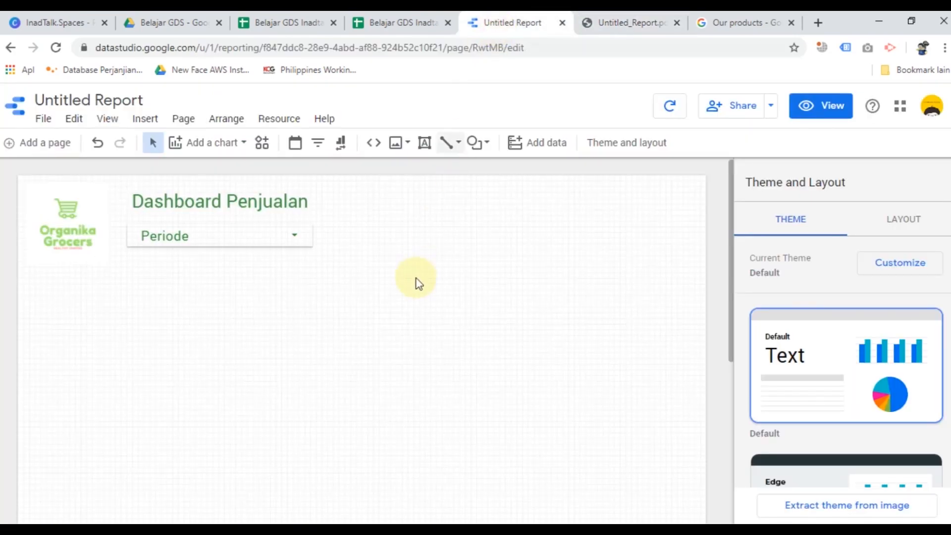
click(223, 146)
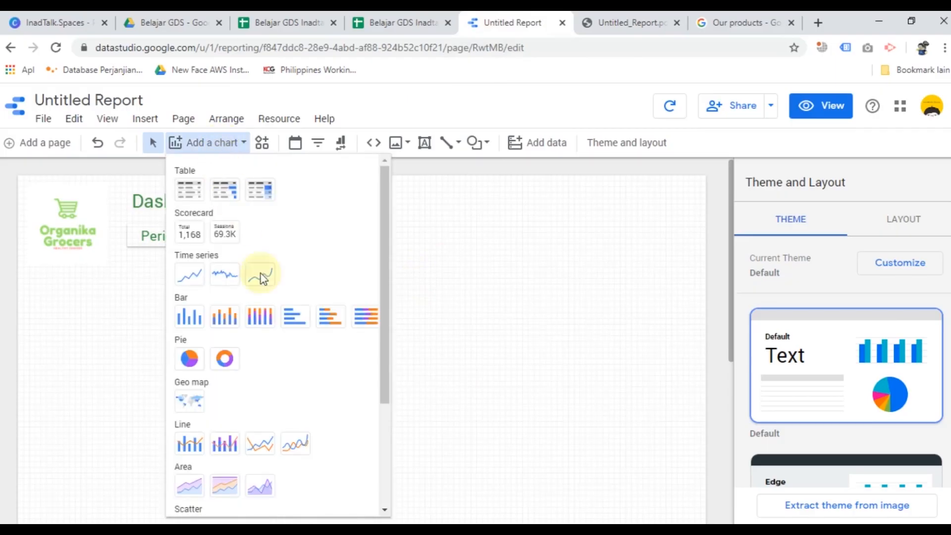
scroll(293, 394, down, 3)
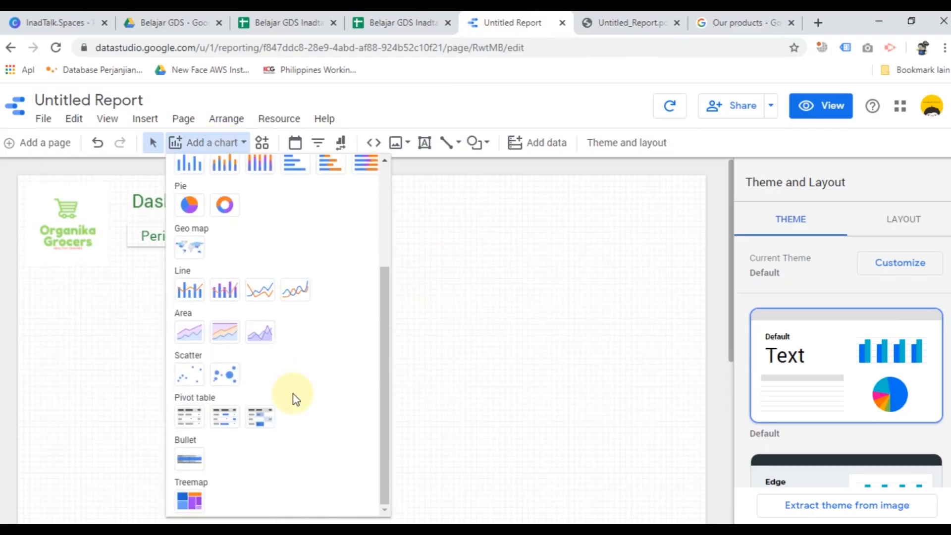
click(197, 249)
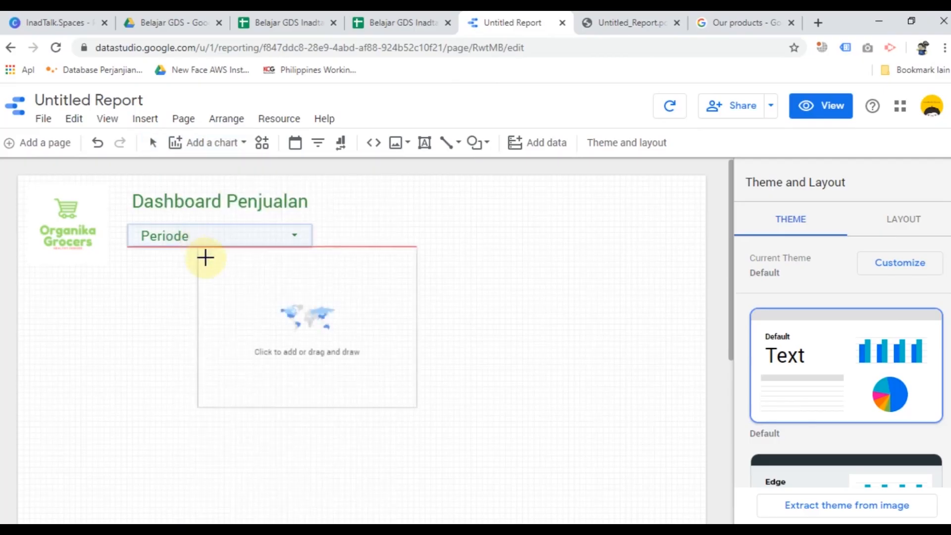
click(29, 273)
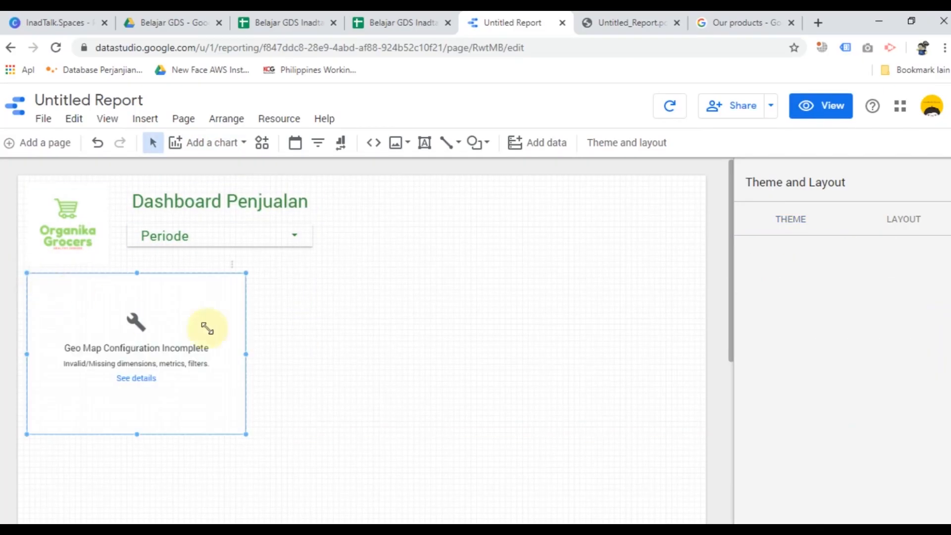
Step: Enlarge the geo map until its right edge lines up with the Periode filter, and keep the map selected
scroll(297, 374, down, 2)
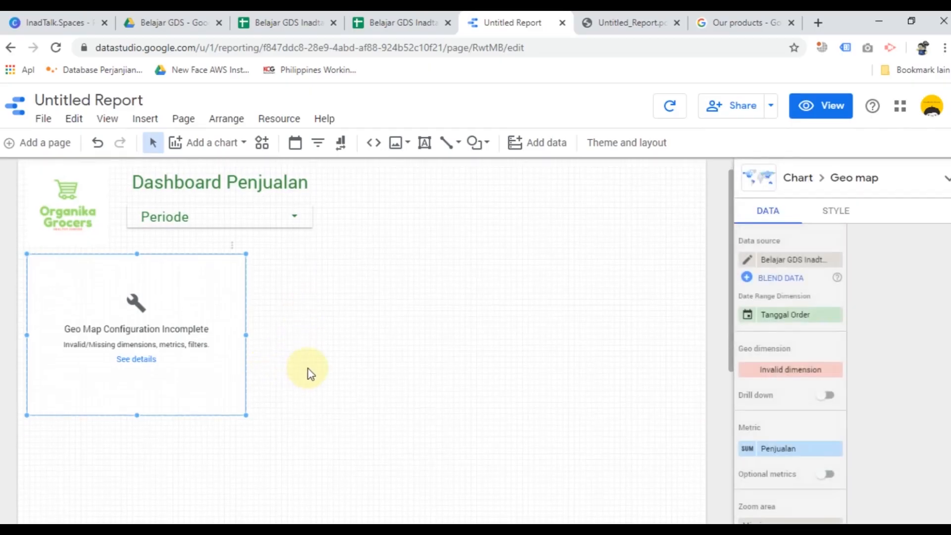
drag(244, 364, 313, 422)
click(366, 391)
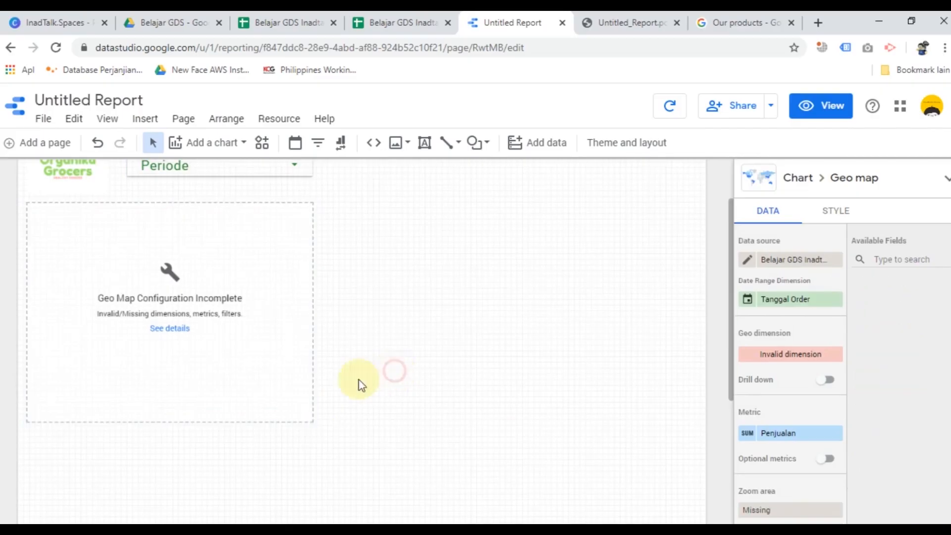
scroll(148, 377, up, 2)
click(220, 407)
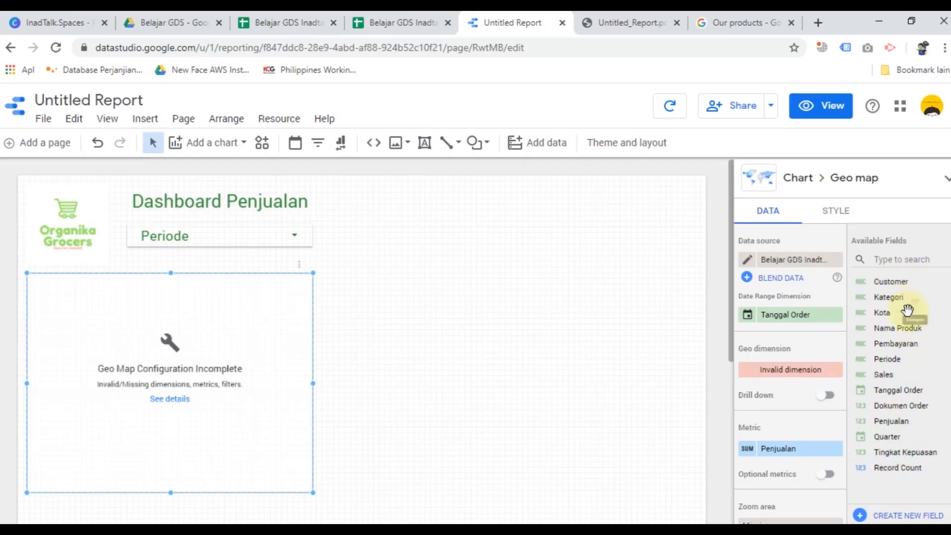
Step: Open the added data source Belajar GDS Inadtalk Spaces - Sheet1 for field editing
drag(905, 331, 906, 331)
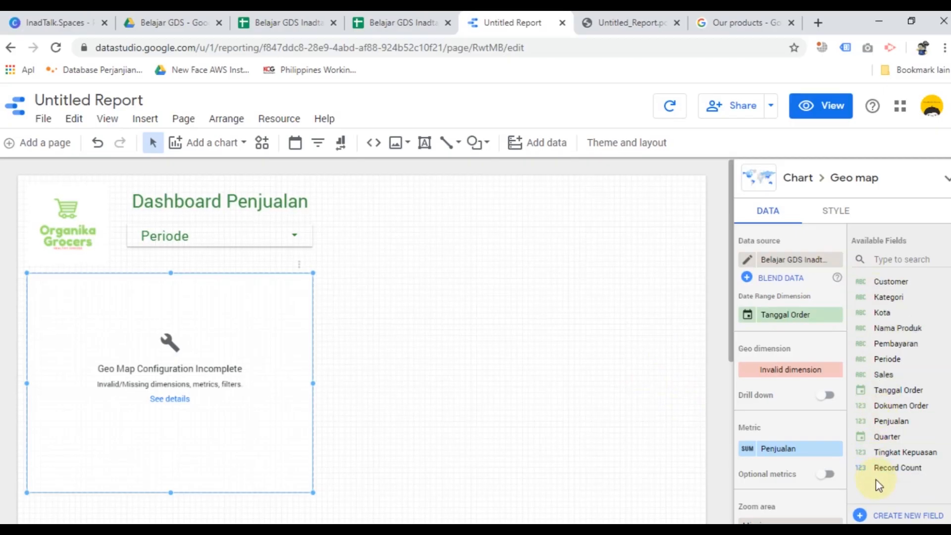
click(543, 397)
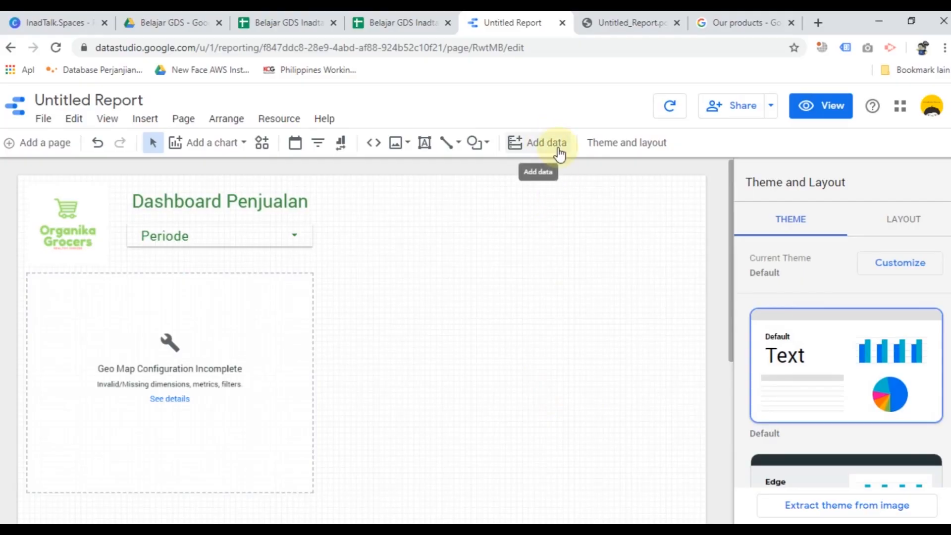
click(284, 117)
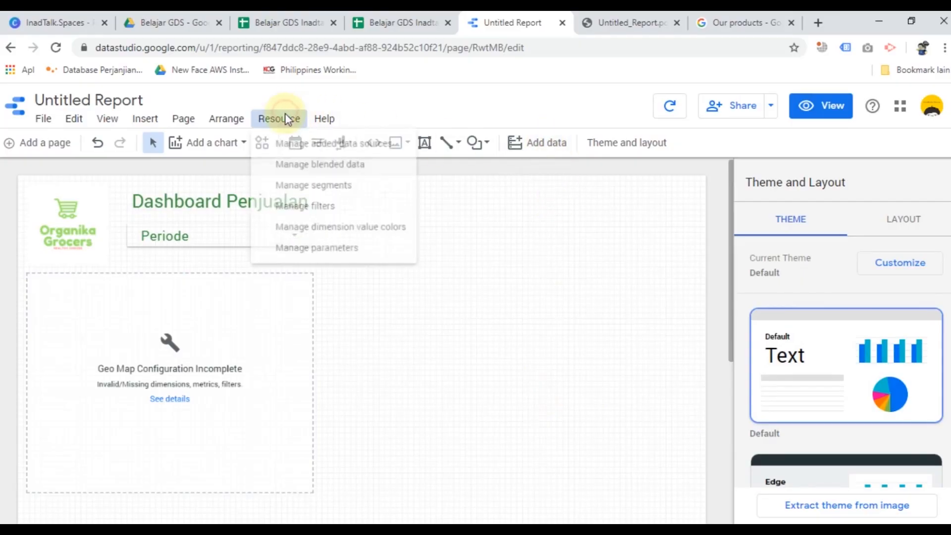
click(322, 150)
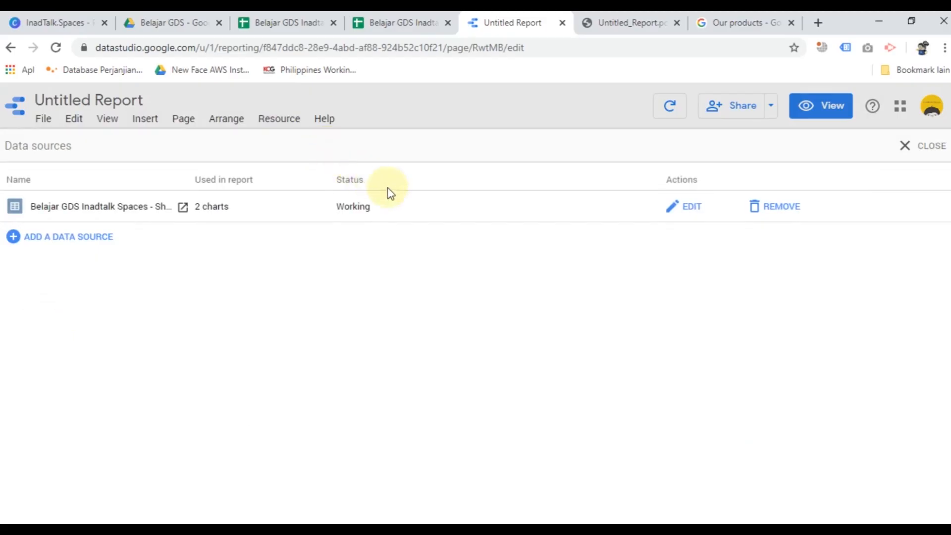
click(687, 214)
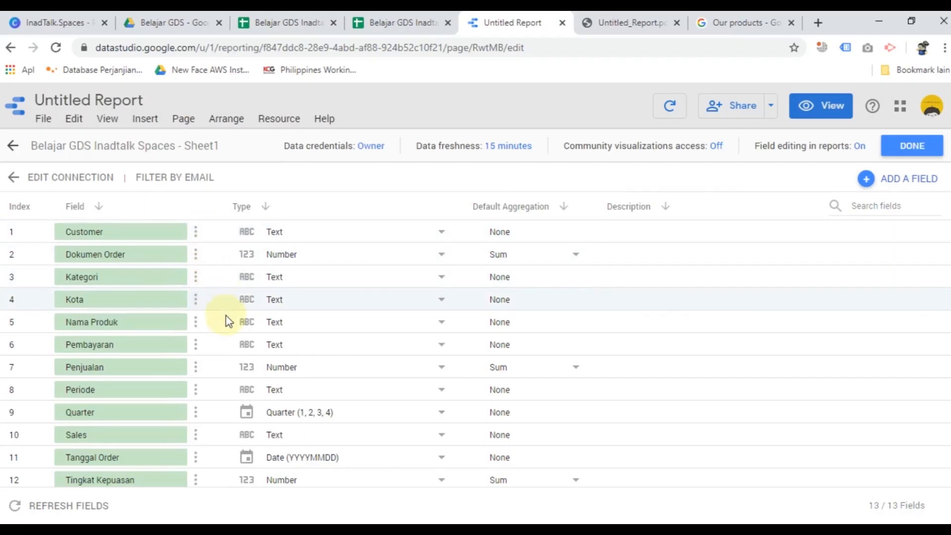
Step: Change the Kota field's type to the Geo type City, confirm the change and return to the report
scroll(208, 397, down, 1)
scroll(193, 421, up, 1)
scroll(168, 347, down, 1)
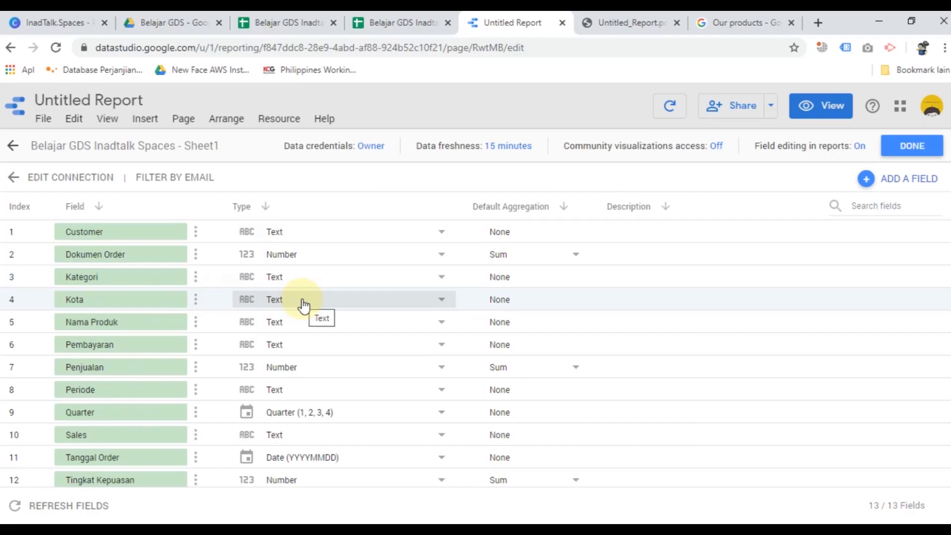
click(333, 303)
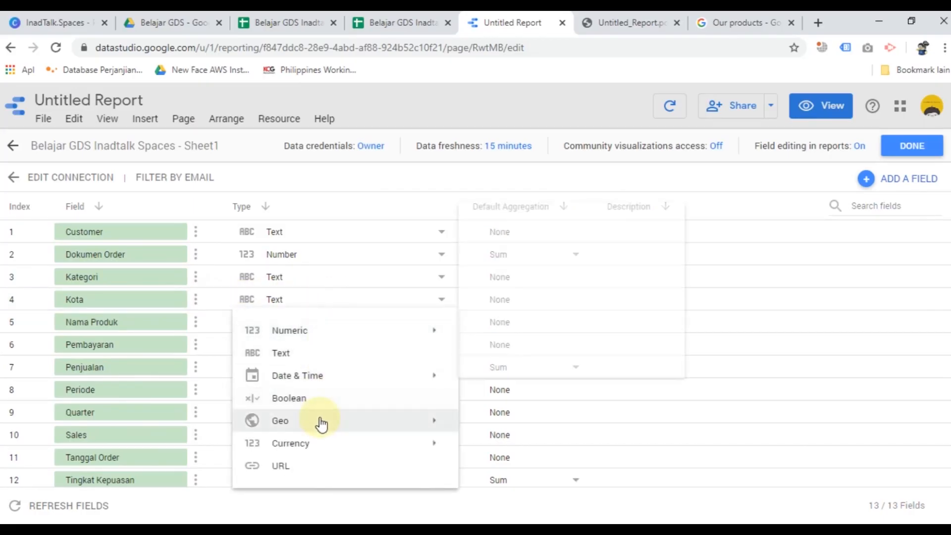
mouse_move(318, 419)
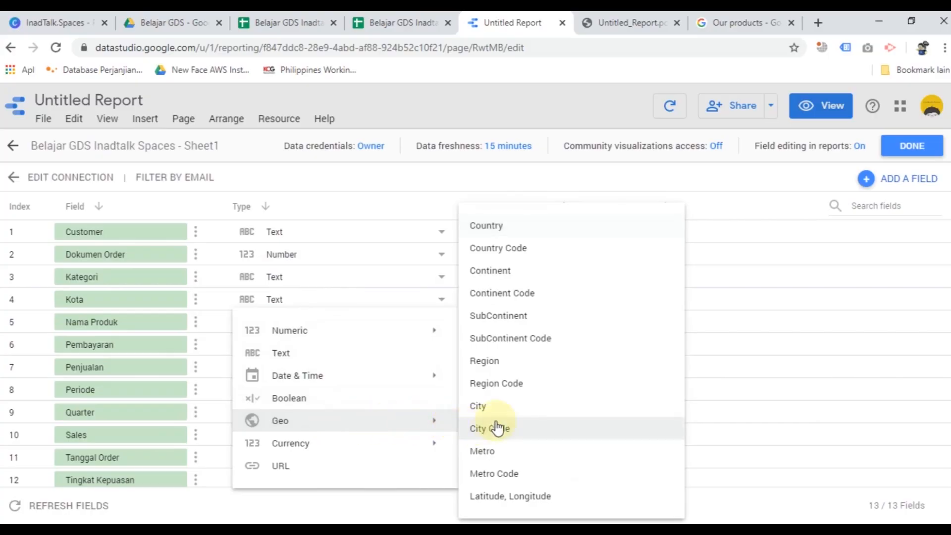
click(509, 407)
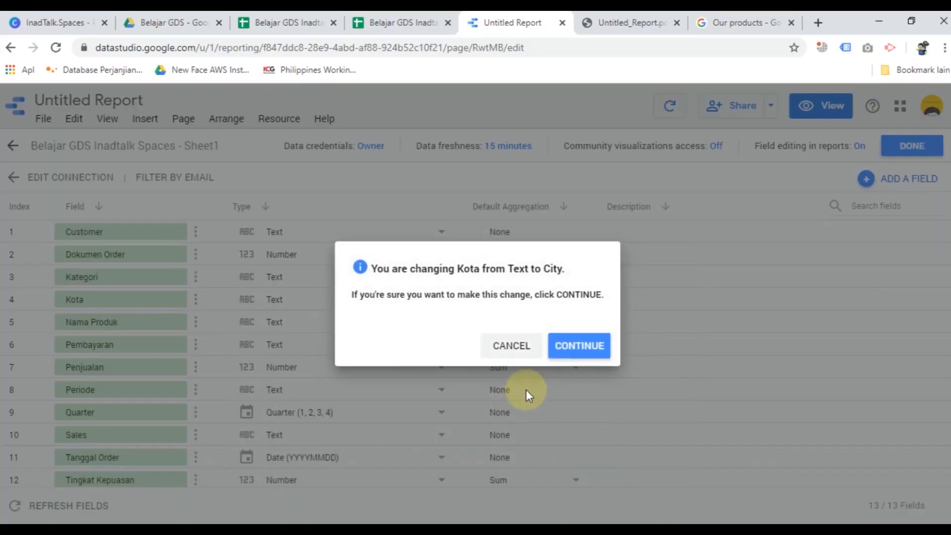
click(578, 349)
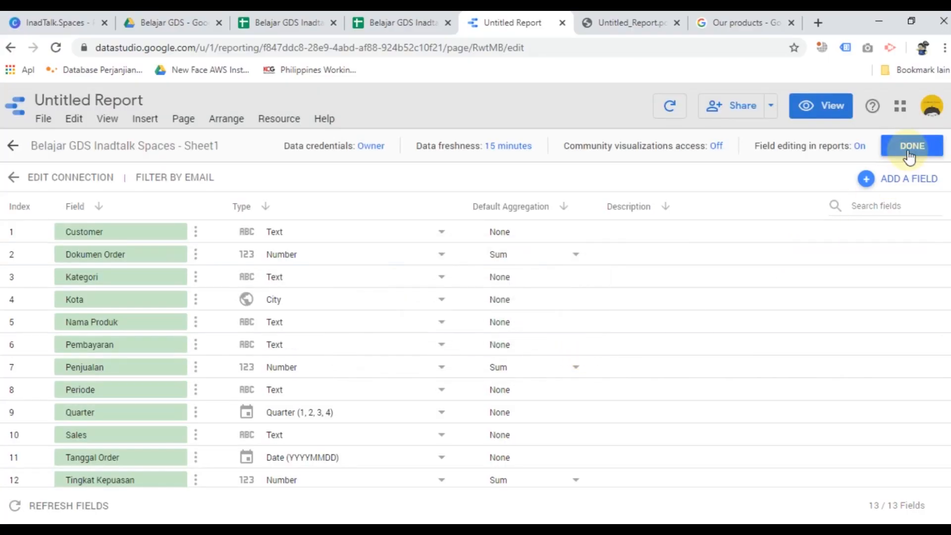
click(909, 152)
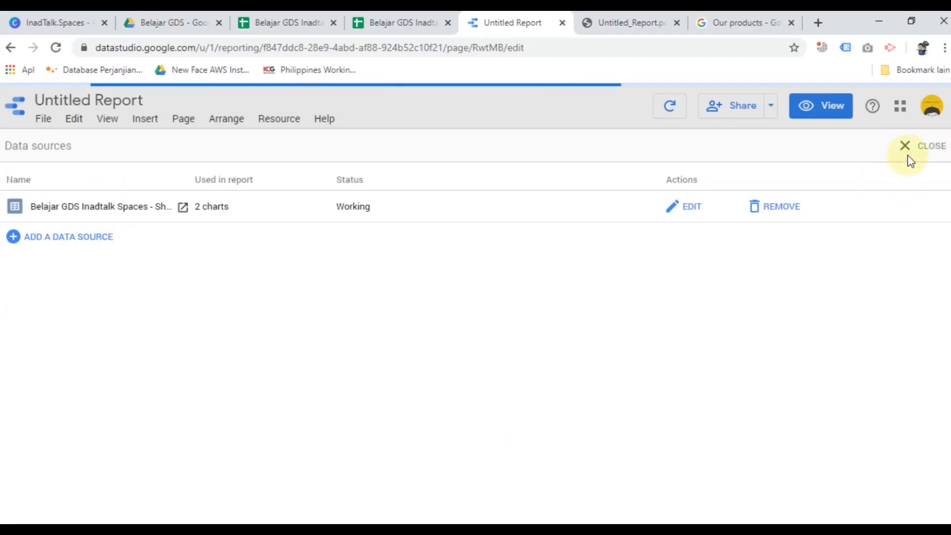
click(906, 147)
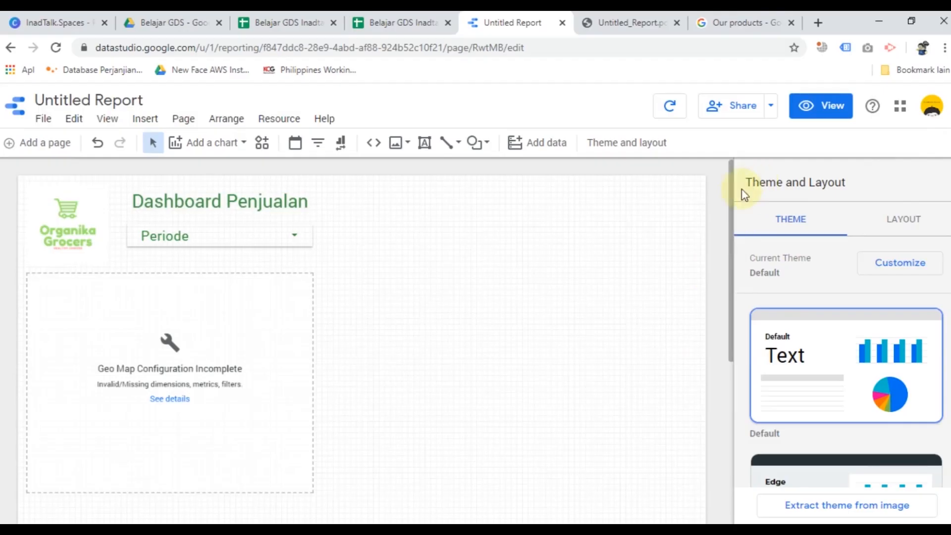
Step: Replace the geo map's invalid geo dimension with the Kota field
click(193, 311)
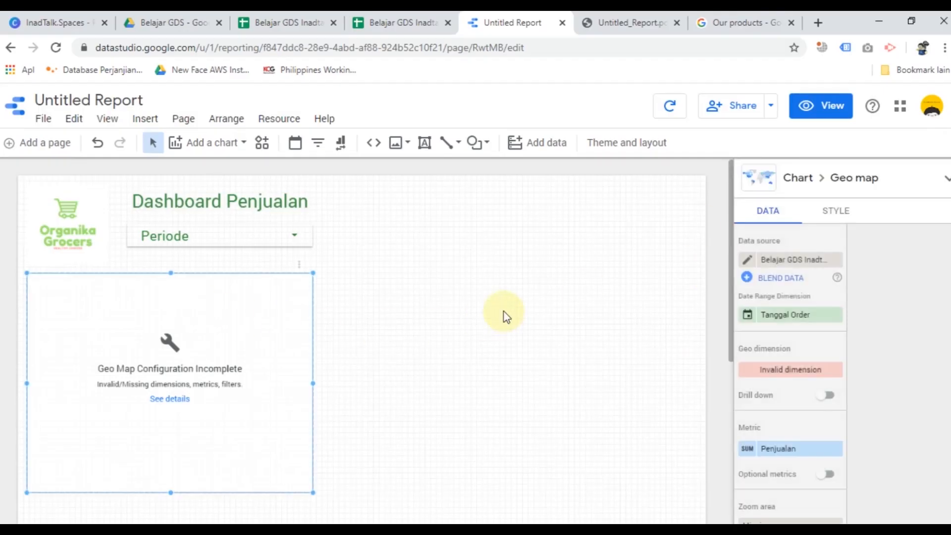
click(820, 371)
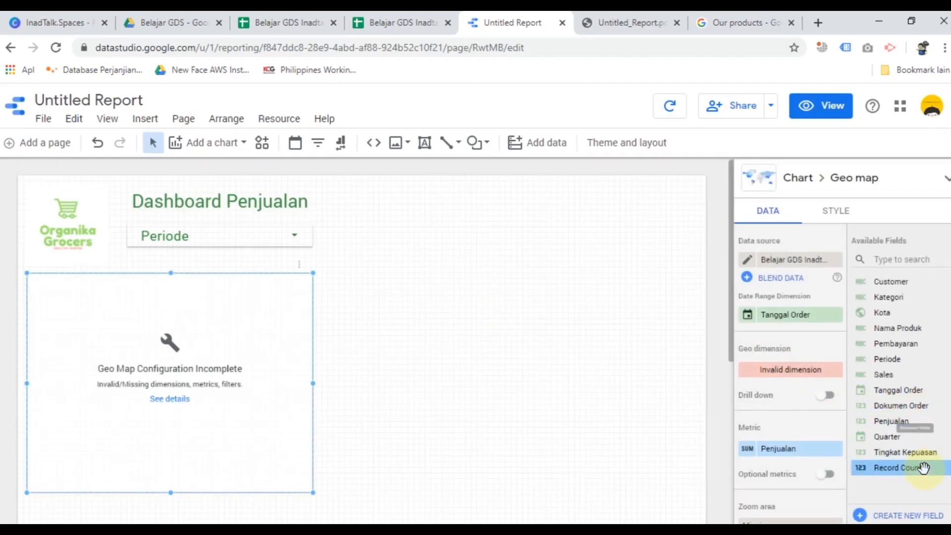
drag(891, 308, 774, 370)
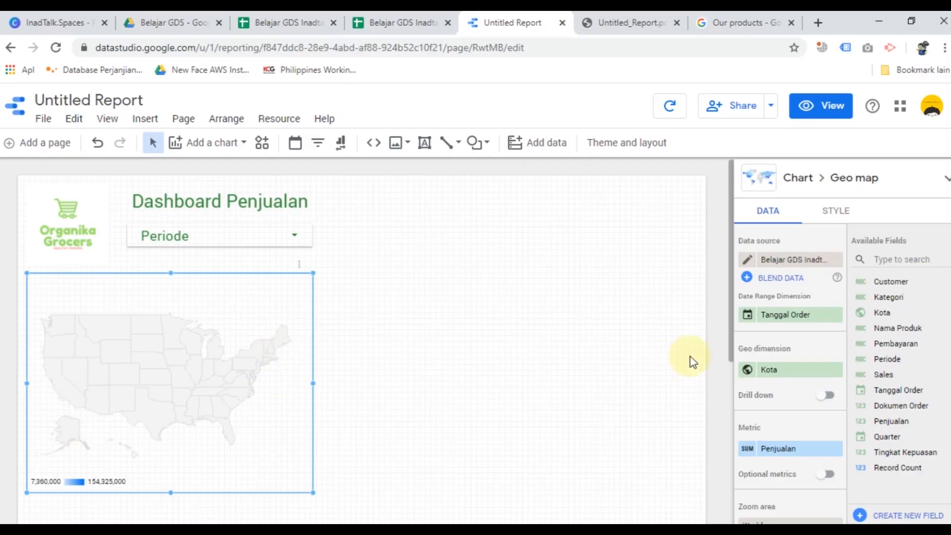
Step: Set the geo map's zoom area to Indonesia and deselect the map
scroll(794, 336, down, 4)
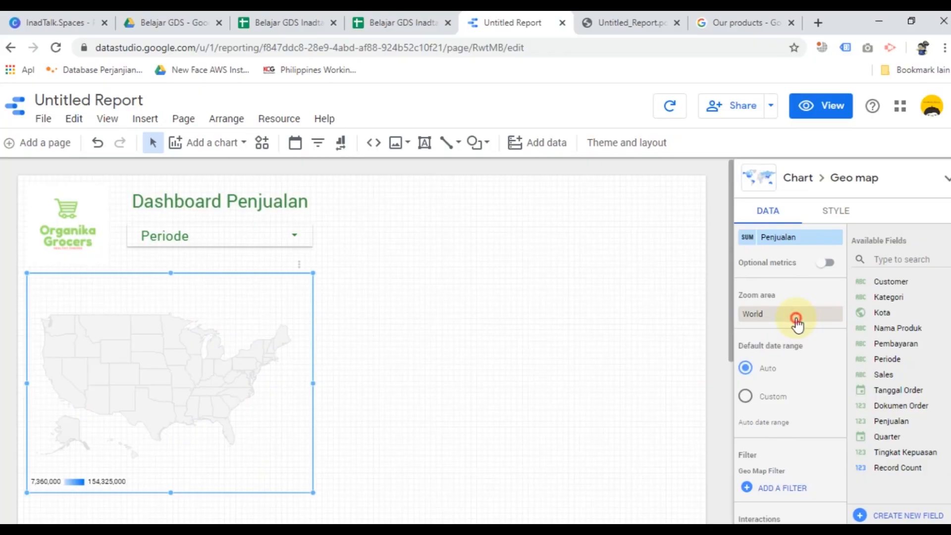
click(796, 315)
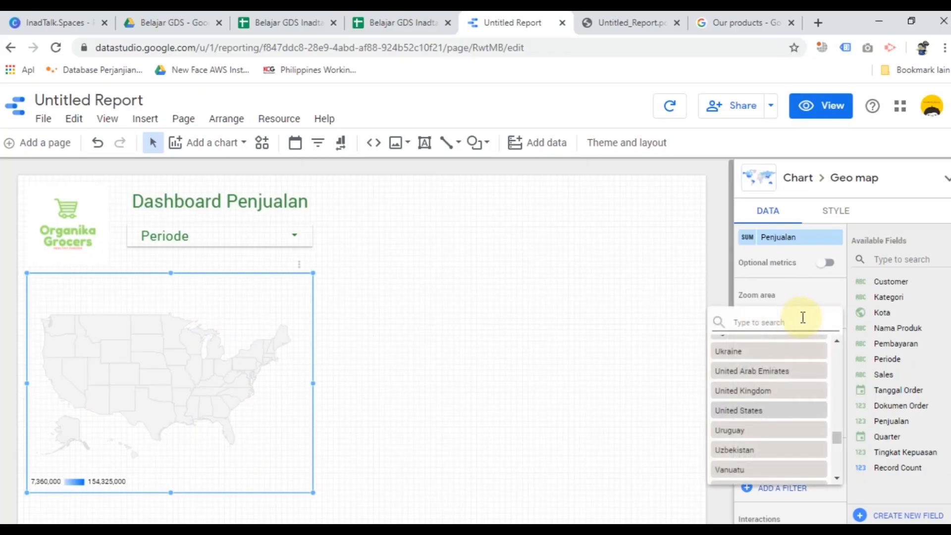
text(indo)
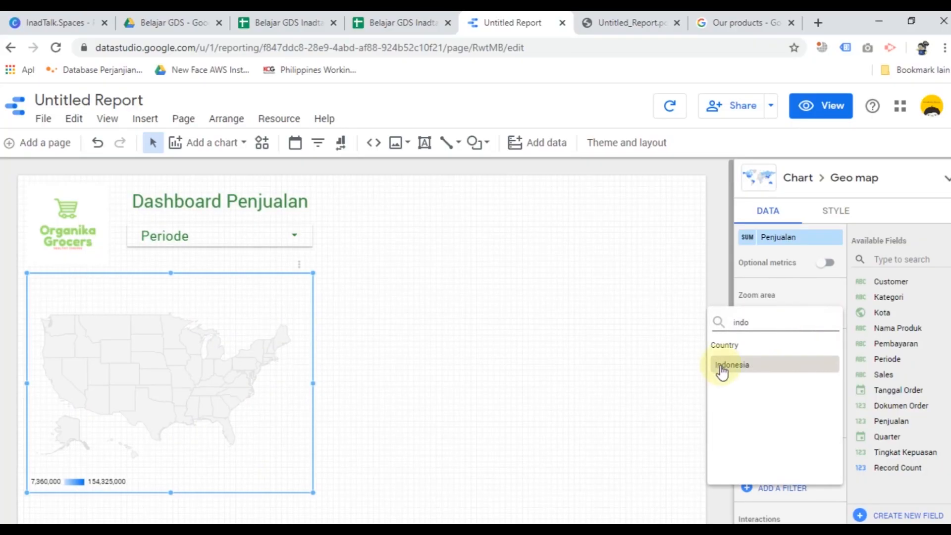
click(733, 366)
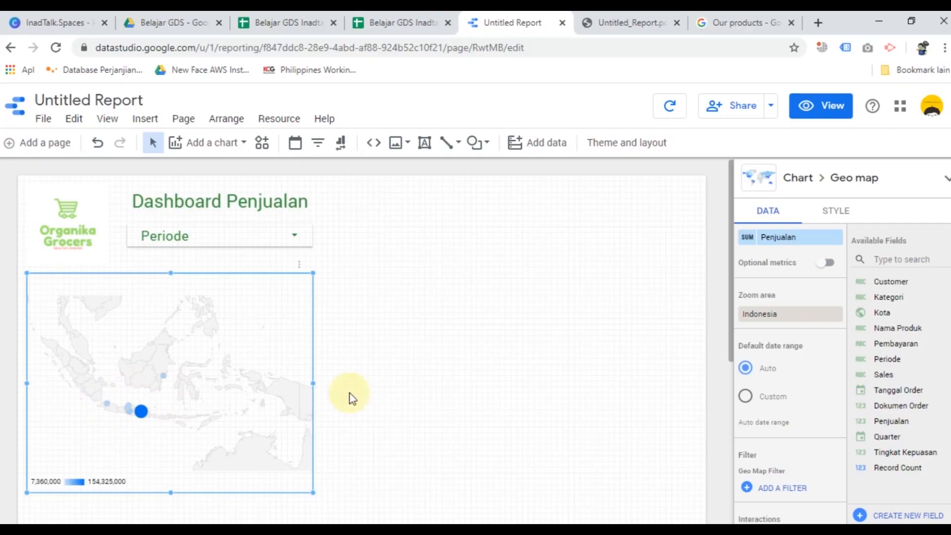
click(385, 381)
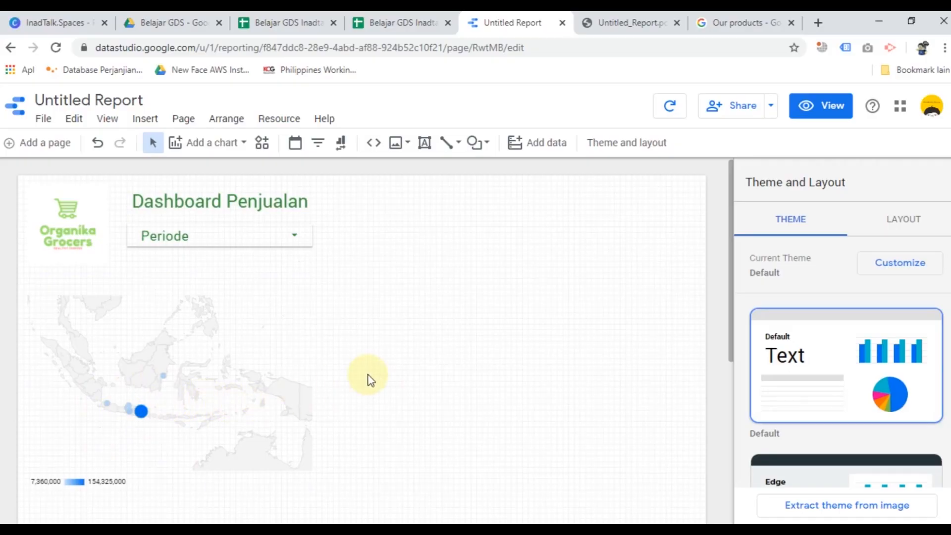
Step: Review the geo map's data settings, then preview the report and inspect the Penjualan values of several cities on the map
click(180, 390)
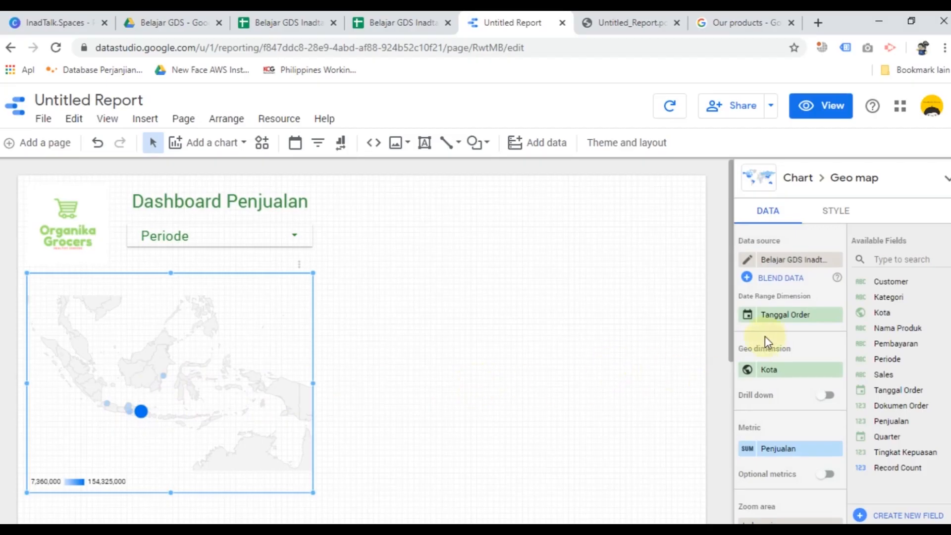
scroll(774, 364, down, 3)
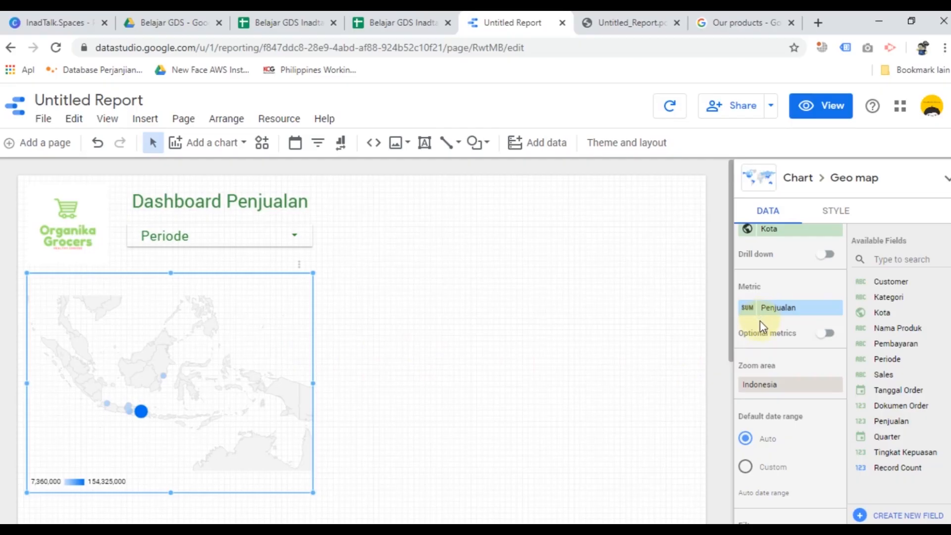
scroll(693, 396, down, 3)
scroll(682, 327, up, 3)
click(811, 104)
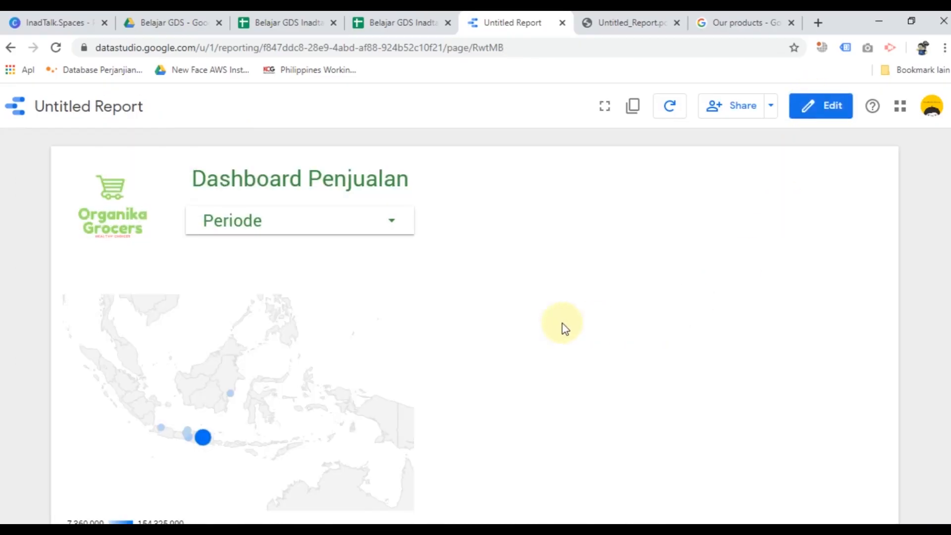
scroll(542, 336, down, 2)
scroll(276, 352, up, 2)
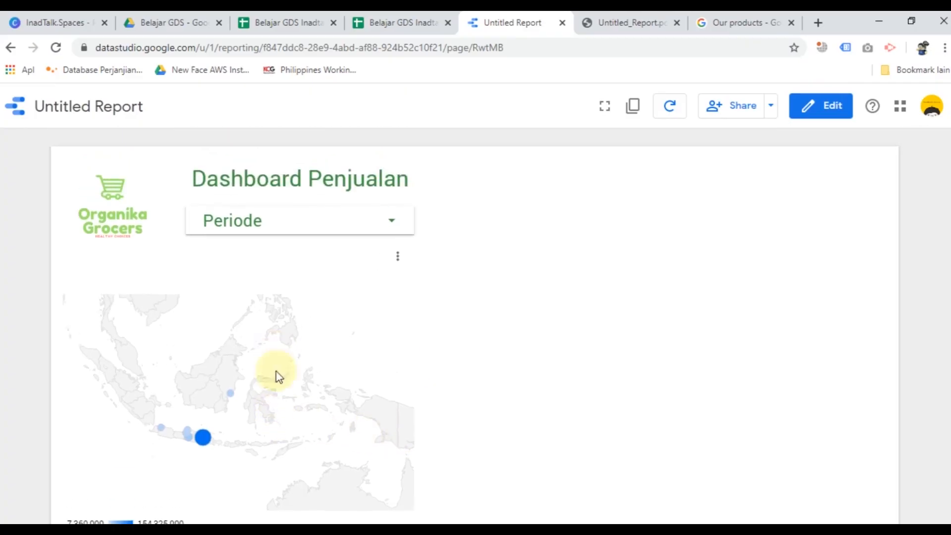
mouse_move(206, 450)
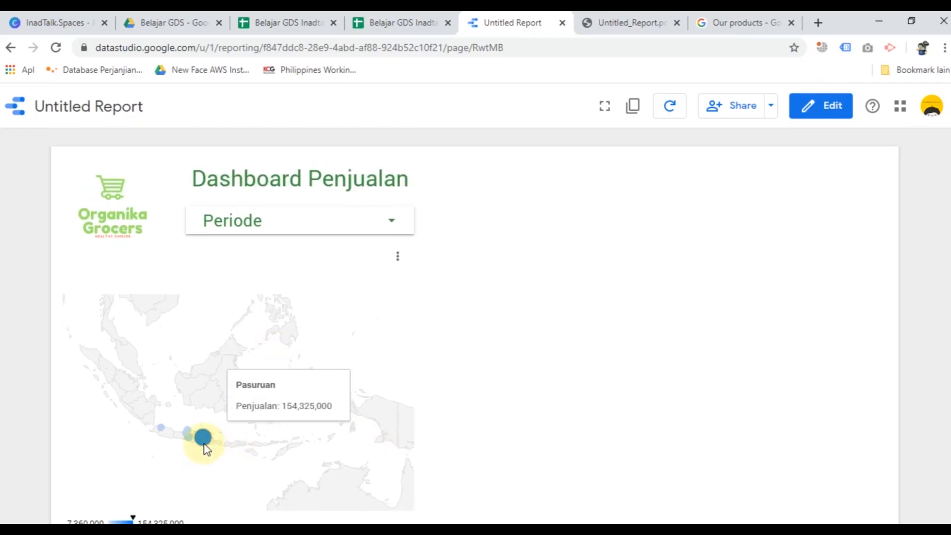
mouse_move(161, 431)
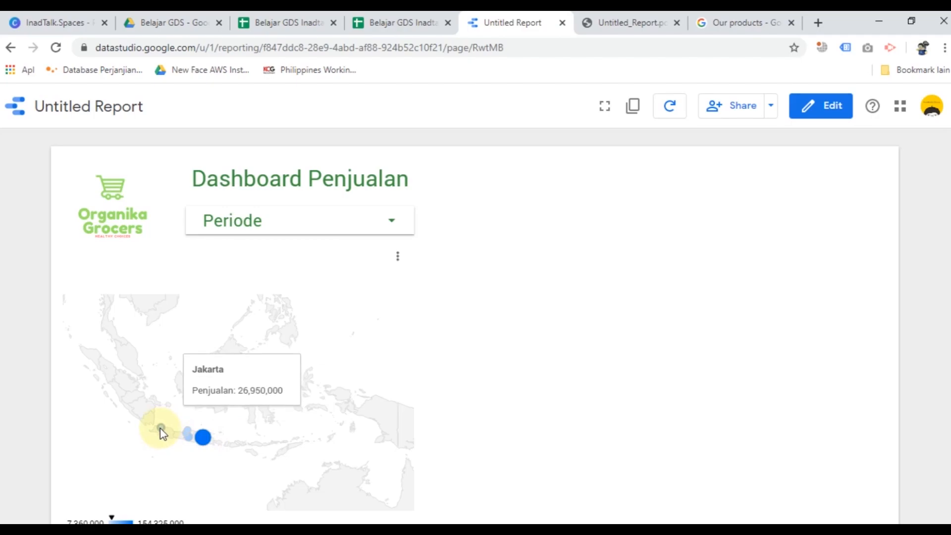
mouse_move(229, 395)
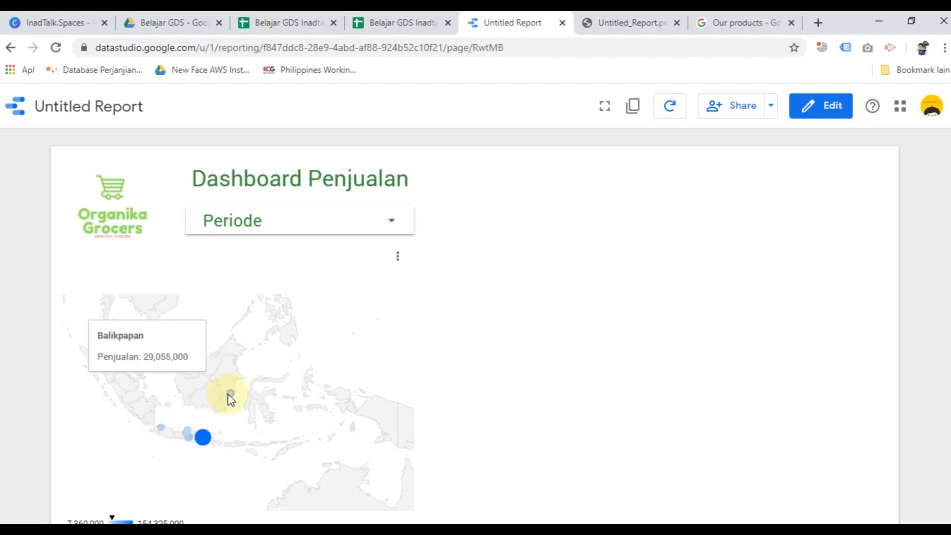
Step: Filter the previewed report to Periode 2020/02 only and inspect the Penjualan values of the cities on the map
click(388, 237)
click(322, 303)
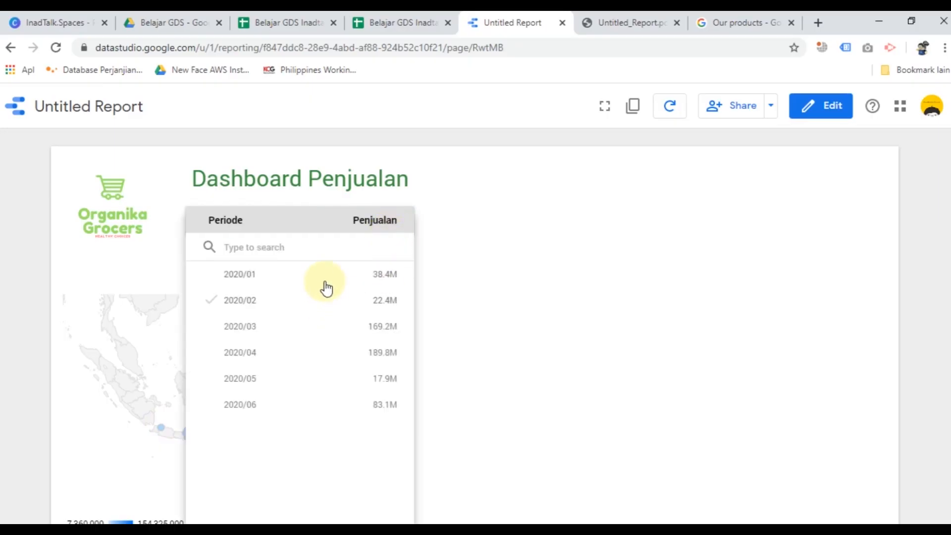
click(275, 308)
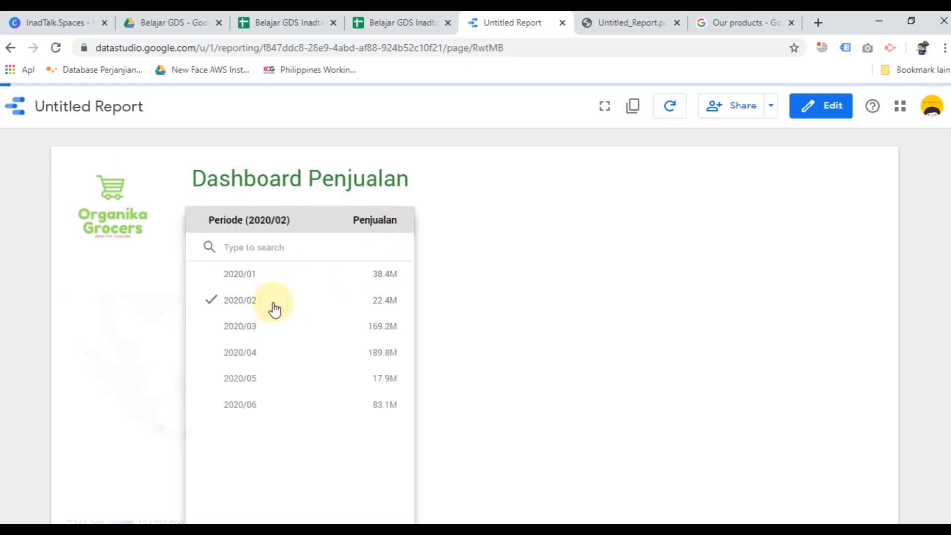
click(515, 341)
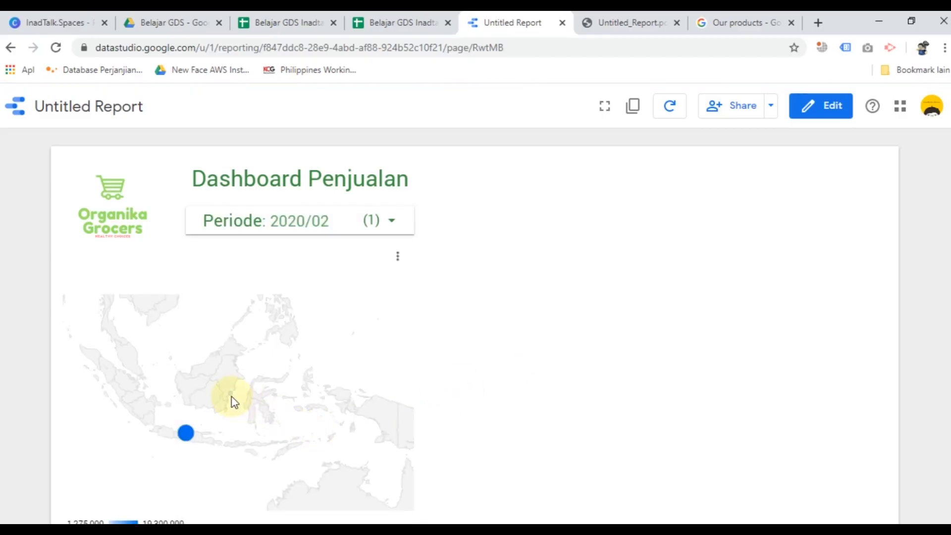
mouse_move(231, 393)
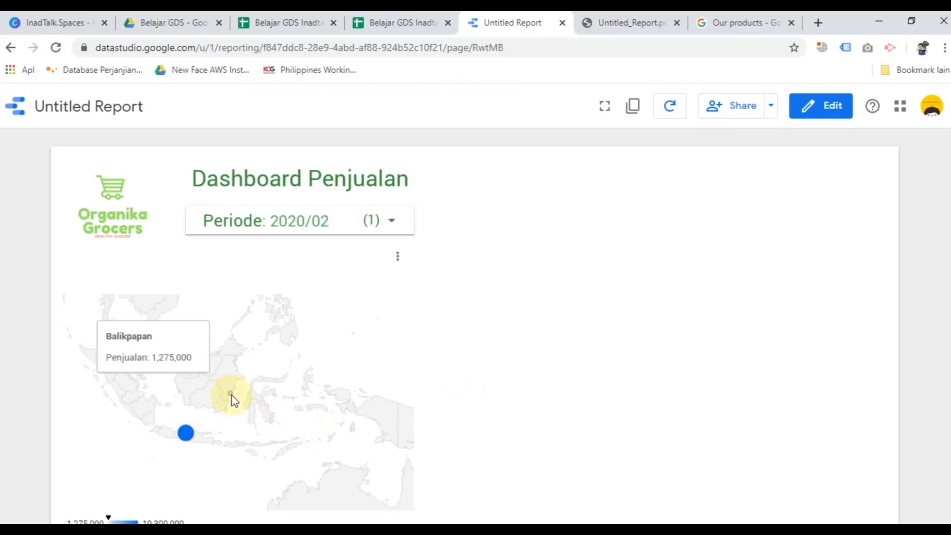
mouse_move(189, 435)
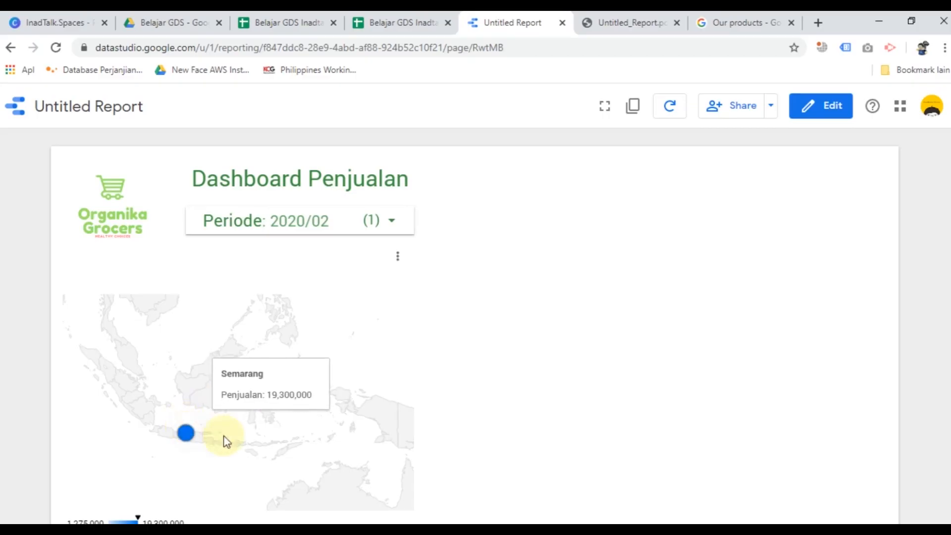
Step: Switch the Periode filter to 2020/01 and on to 2020/04, and check the cities shown on the map
click(379, 228)
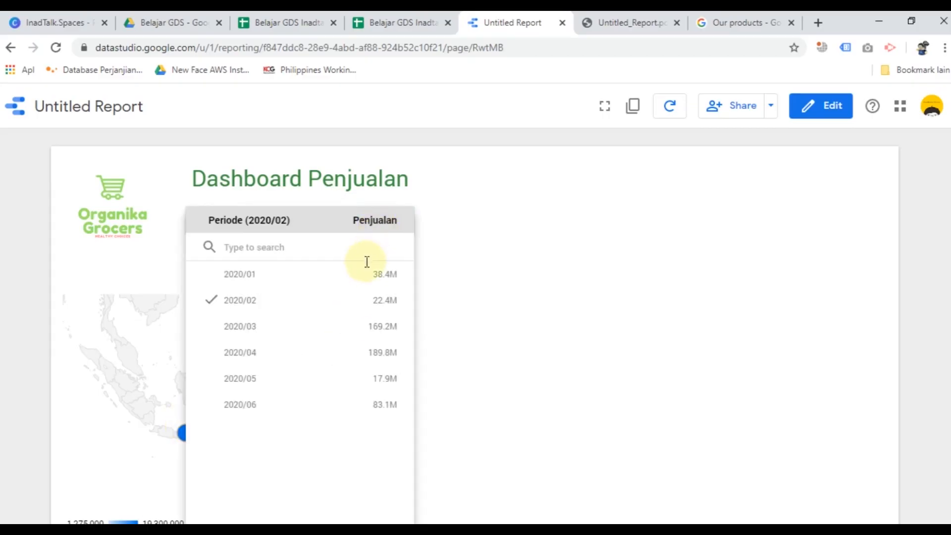
click(295, 284)
click(313, 346)
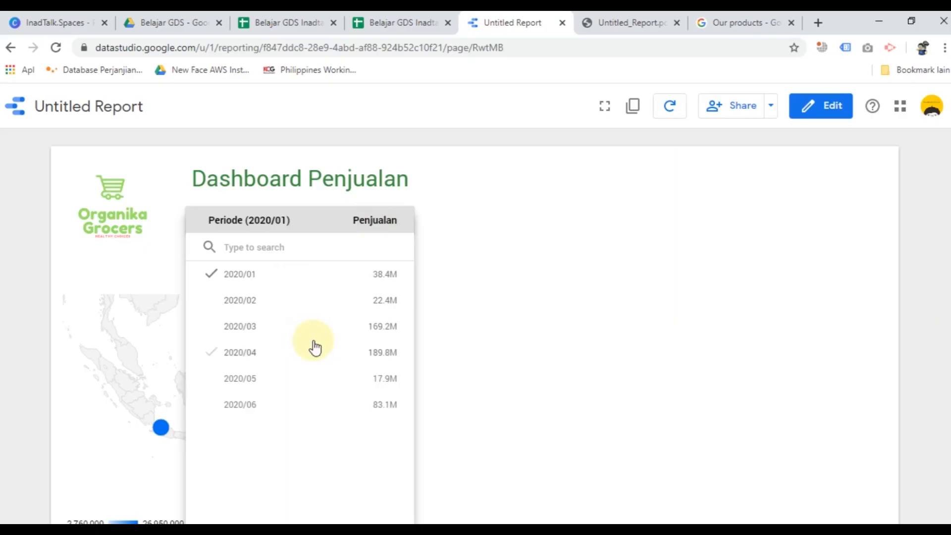
click(549, 401)
mouse_move(207, 443)
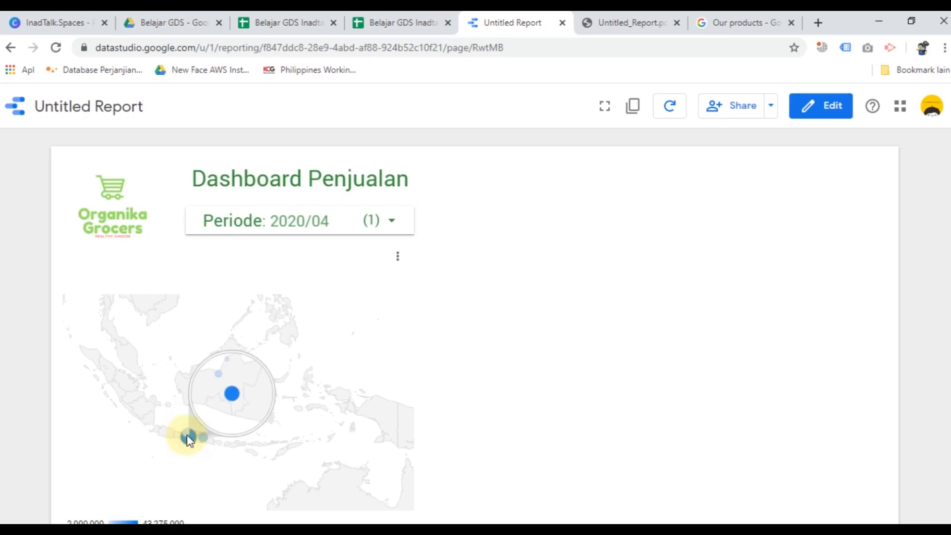
Step: Inspect the cities plotted on the previewed geo map for Periode 2020/04 and its Penjualan legend
mouse_move(232, 397)
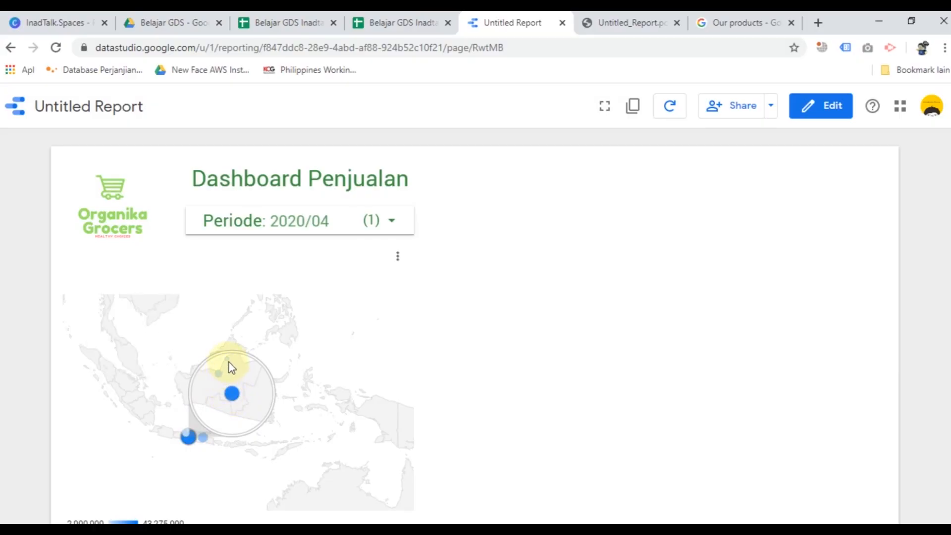
mouse_move(227, 363)
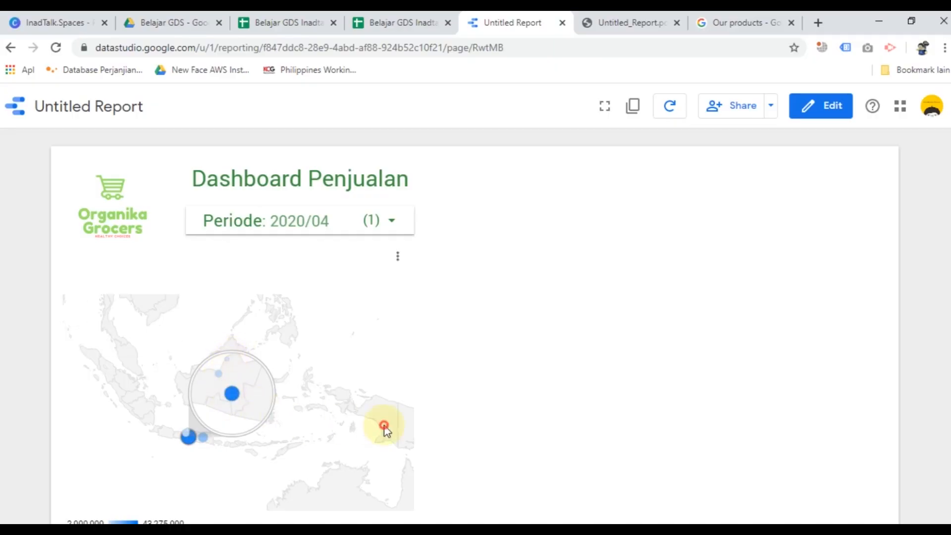
scroll(193, 453, down, 2)
scroll(193, 453, up, 2)
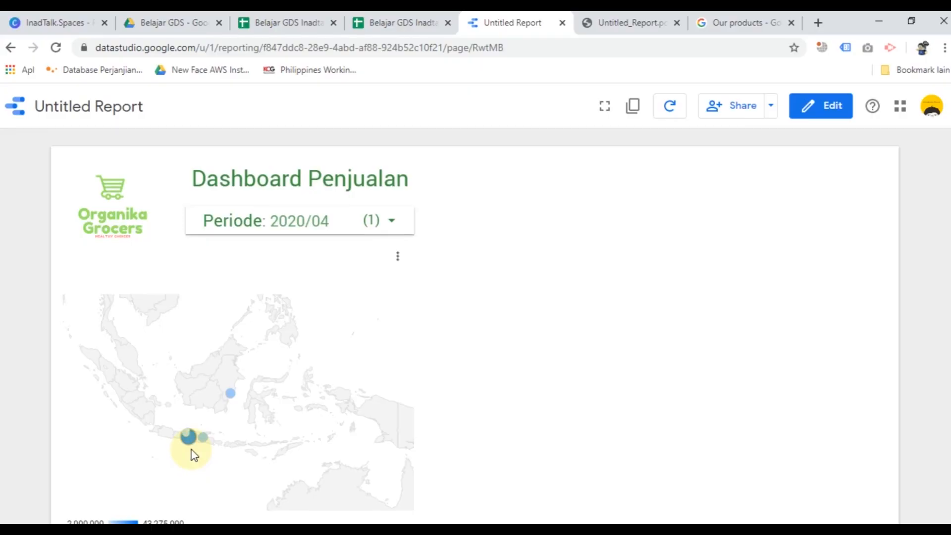
scroll(172, 395, down, 1)
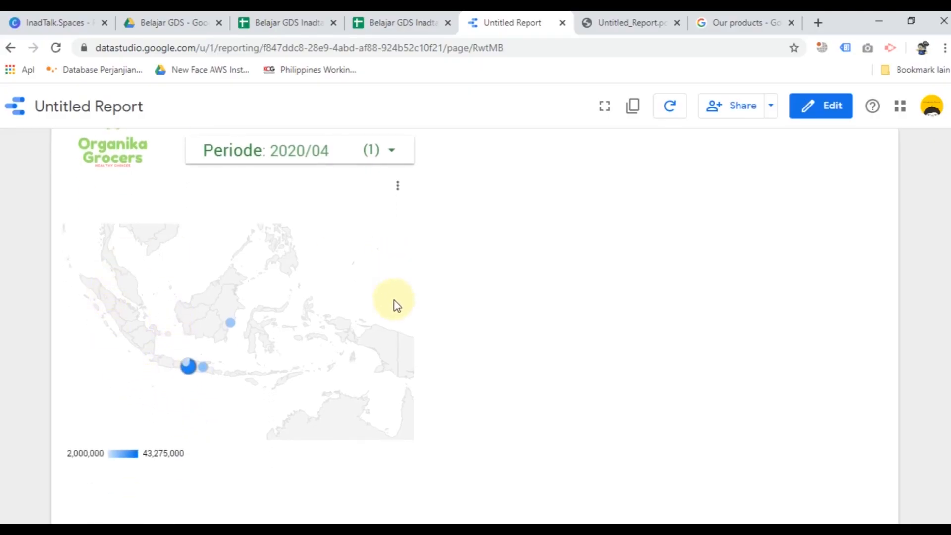
Step: Return the report to edit mode and select the geo map on the canvas
click(823, 115)
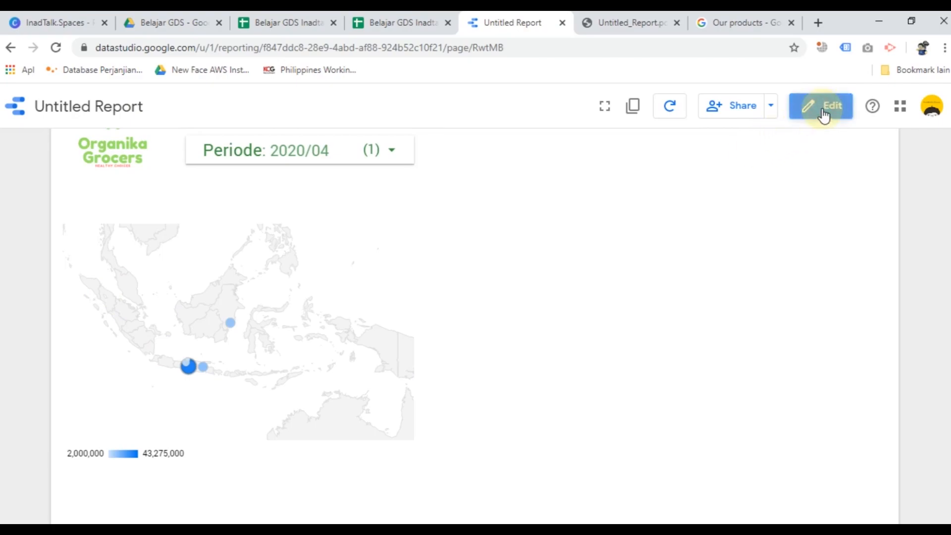
click(202, 363)
drag(202, 364, 201, 352)
click(200, 352)
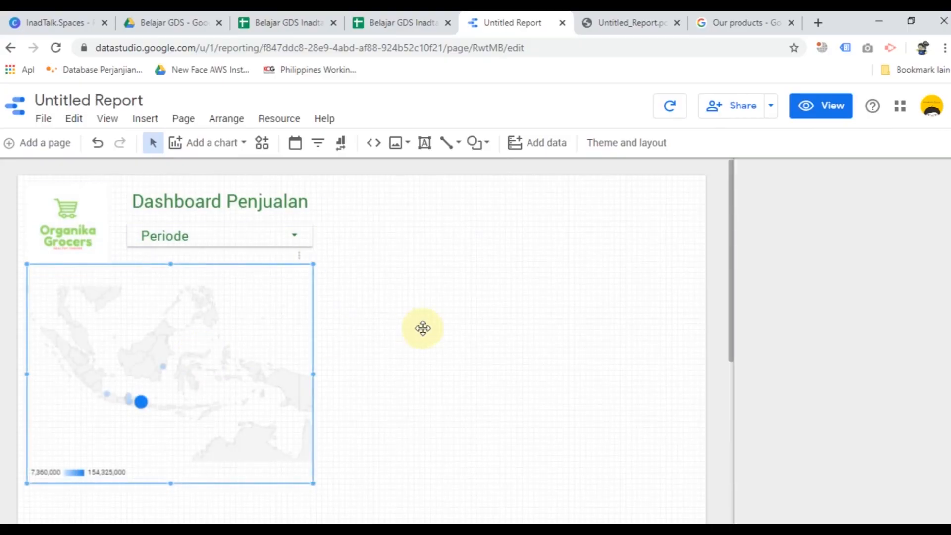
click(437, 327)
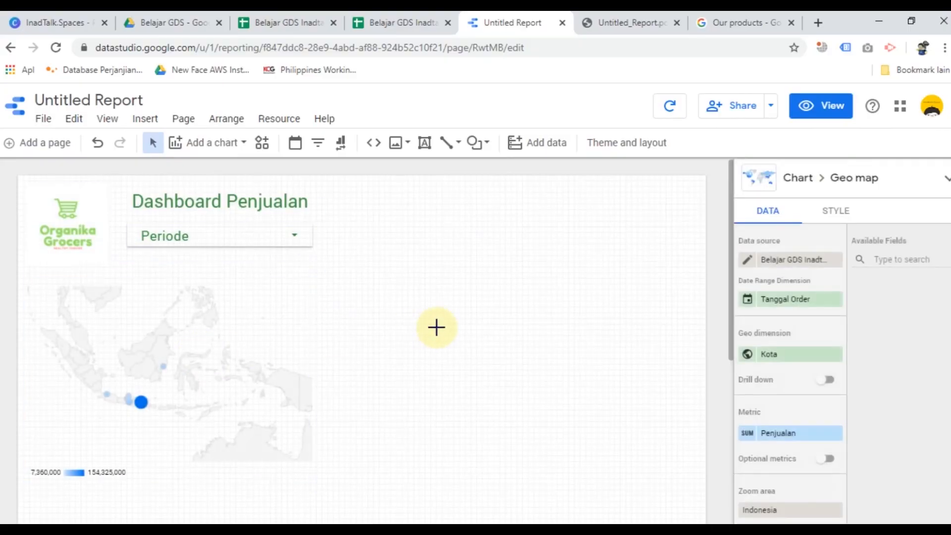
click(285, 336)
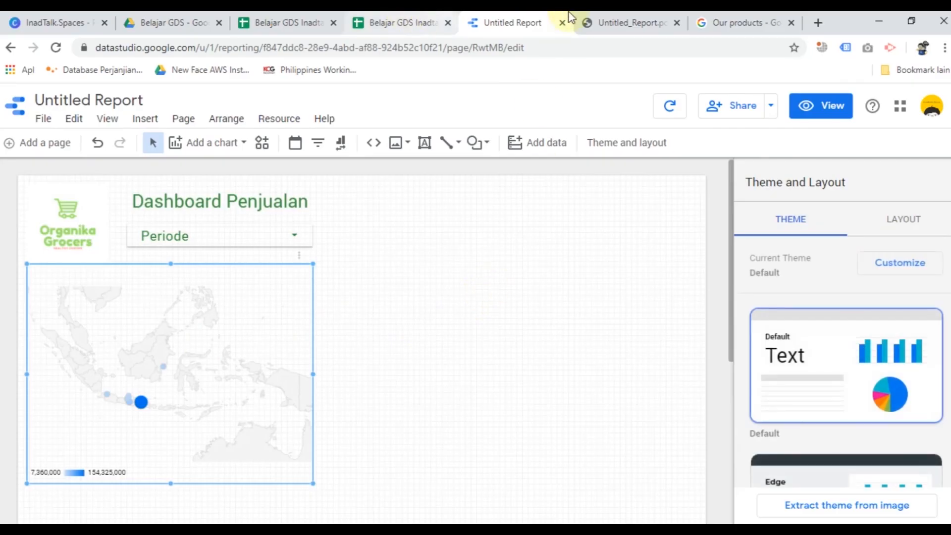
Step: Check the scorecards in the sample PDF, then add a scorecard to the report beside the Dashboard Penjualan title
click(614, 23)
scroll(532, 245, up, 2)
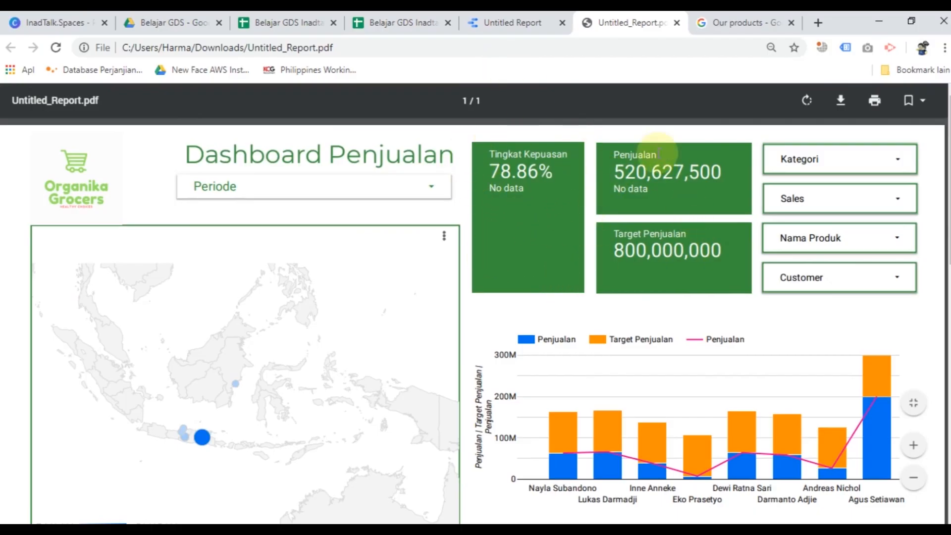
click(525, 22)
click(443, 297)
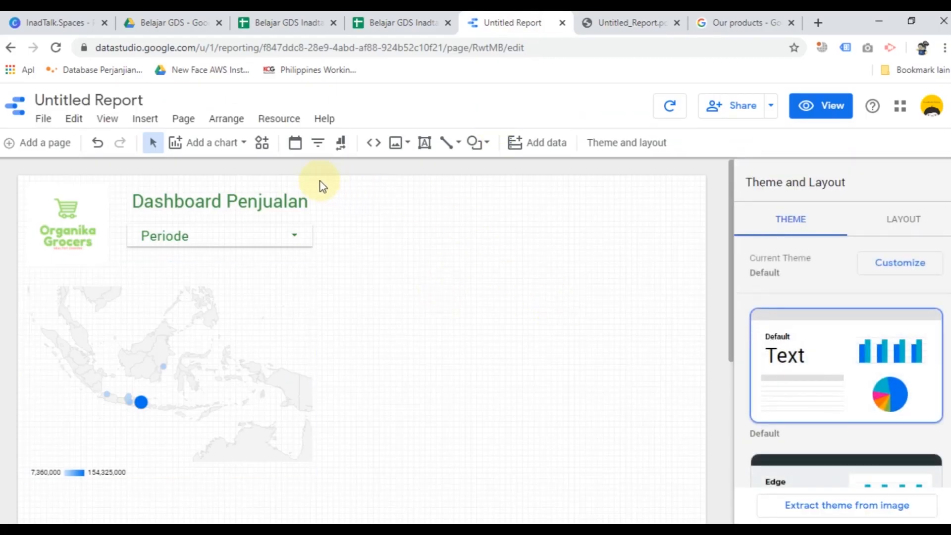
click(218, 152)
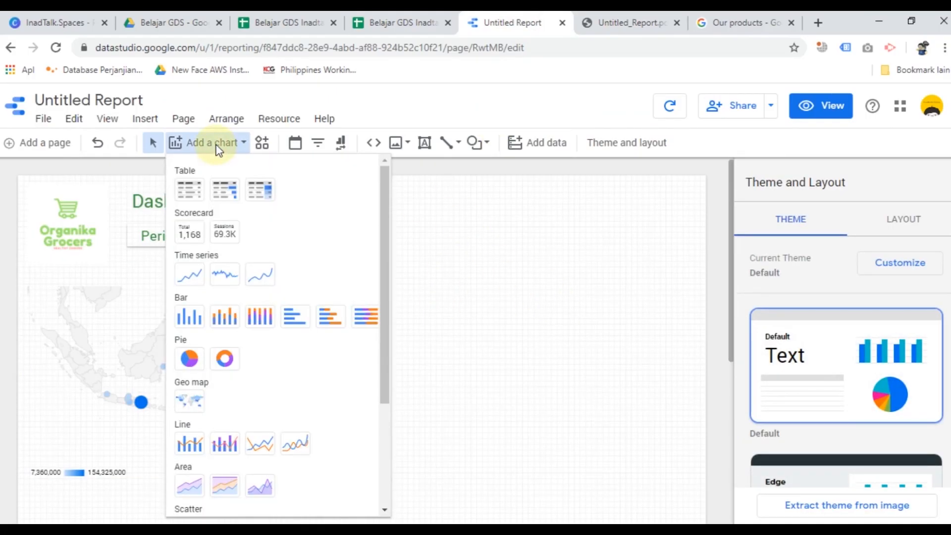
click(191, 231)
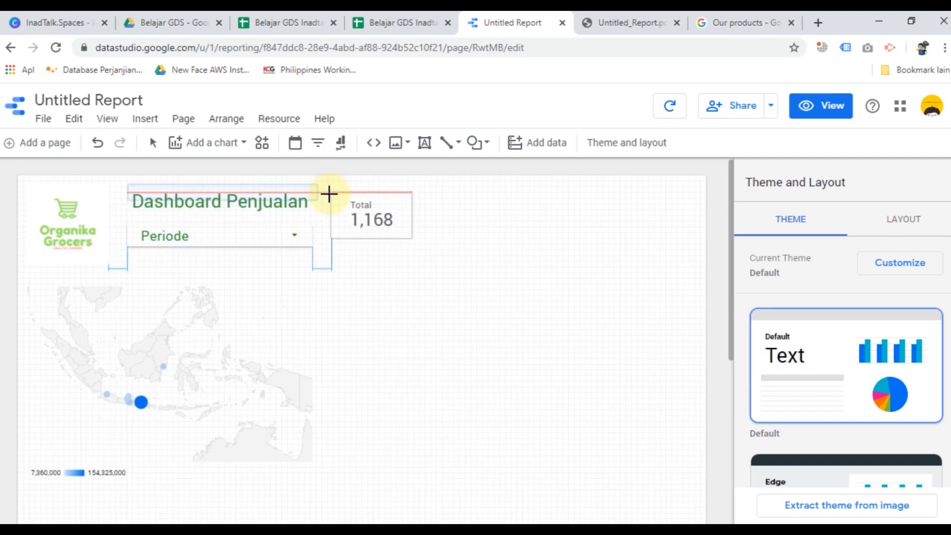
click(329, 194)
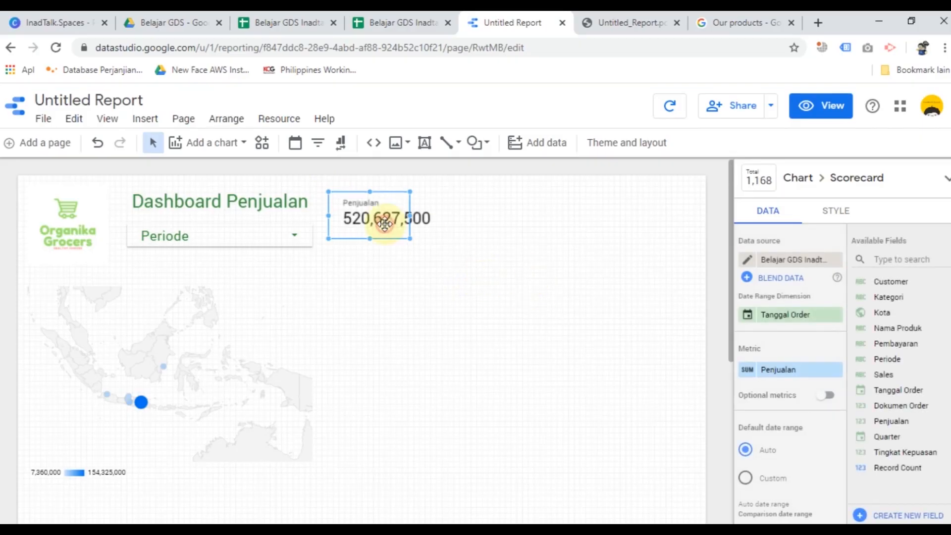
Step: Consult the sample PDF again and replace the new scorecard's metric with Tingkat Kepuasan
click(604, 23)
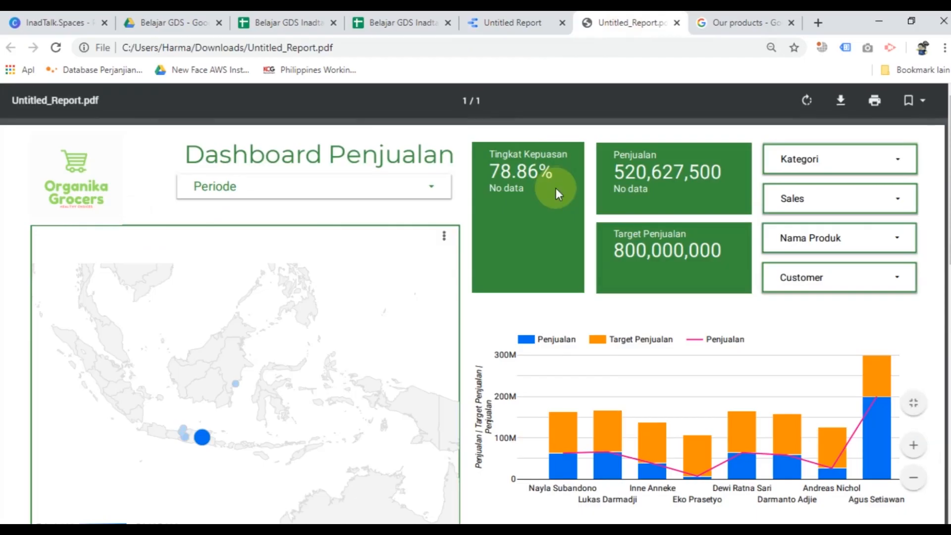
click(503, 22)
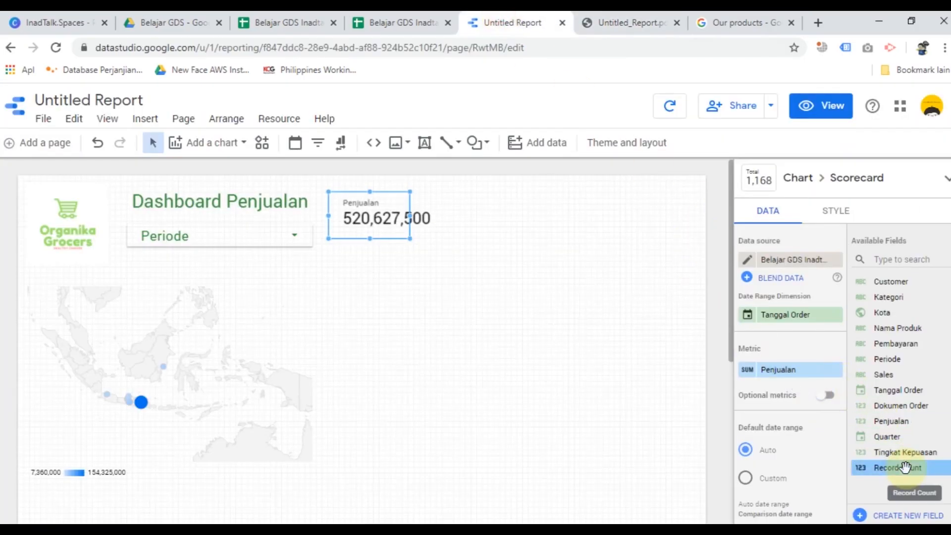
drag(896, 452, 776, 372)
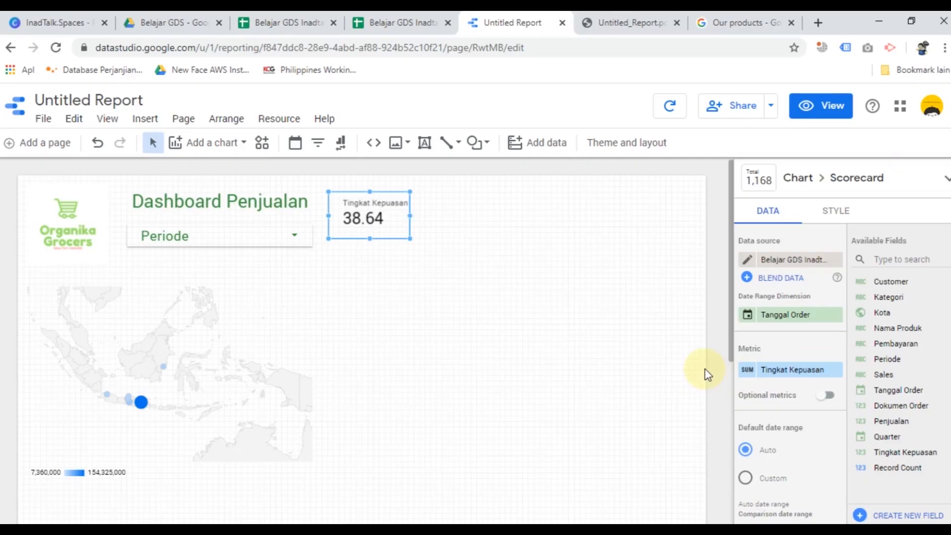
Step: Set the data type of the scorecard's Tingkat Kepuasan metric to Percent
click(776, 368)
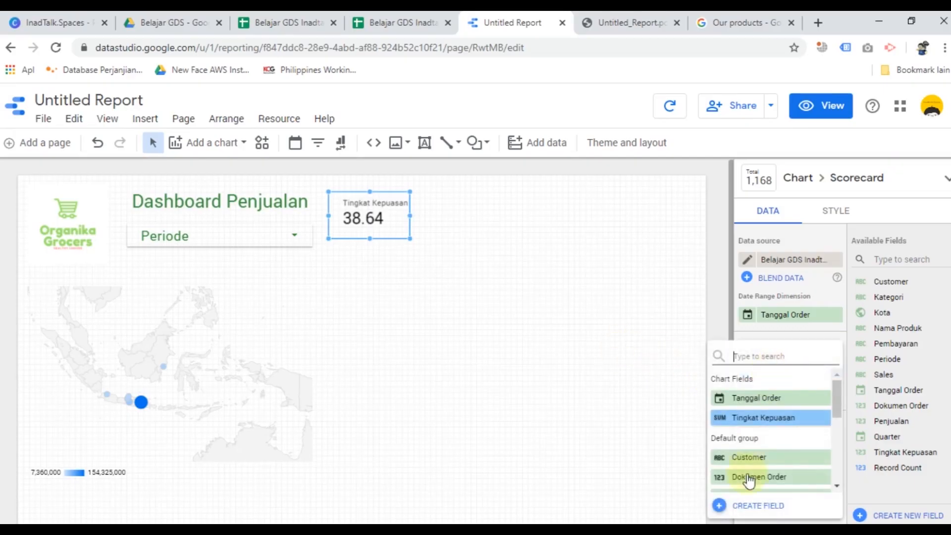
click(718, 422)
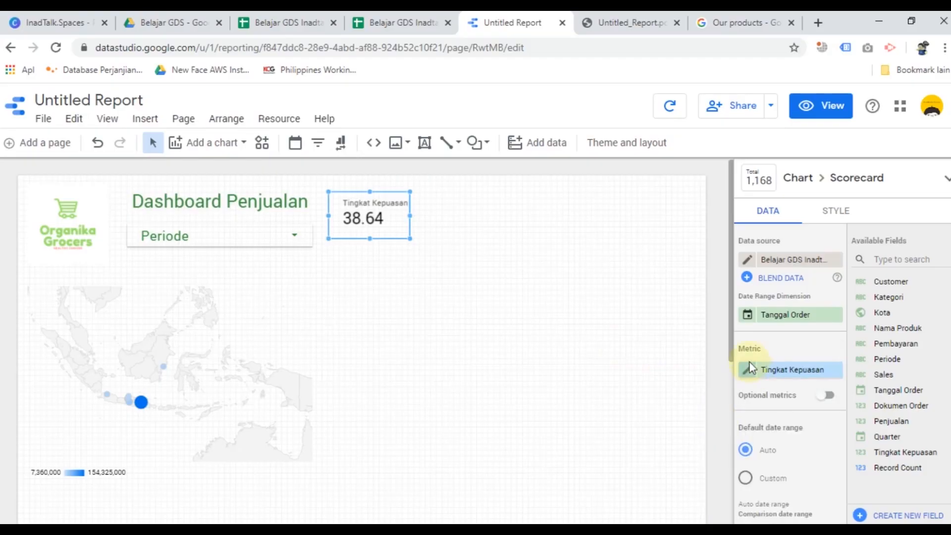
click(750, 375)
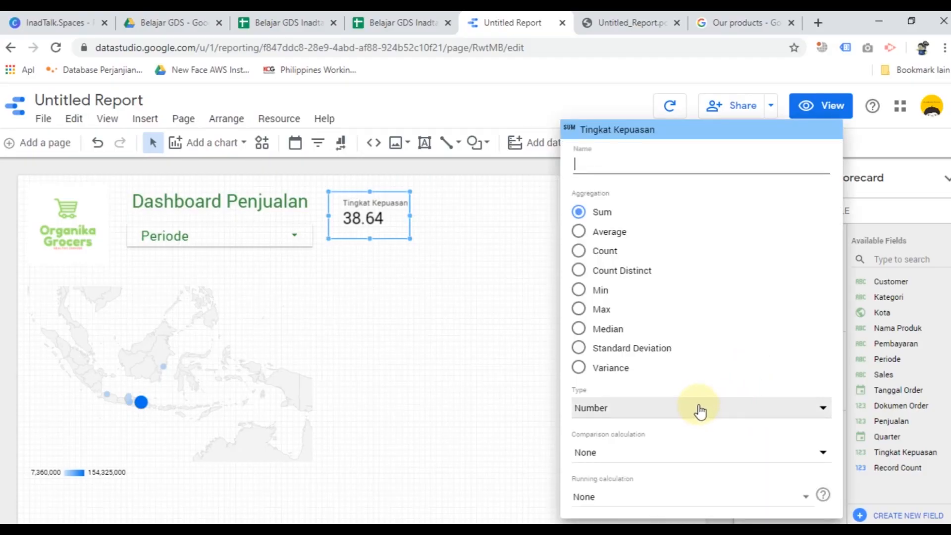
click(638, 20)
key(ctrl+shift+Tab)
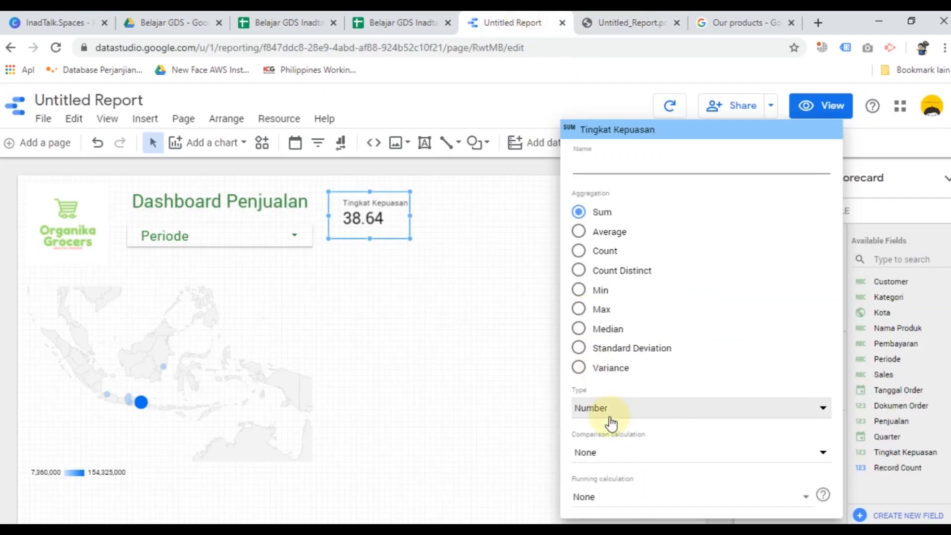
click(638, 413)
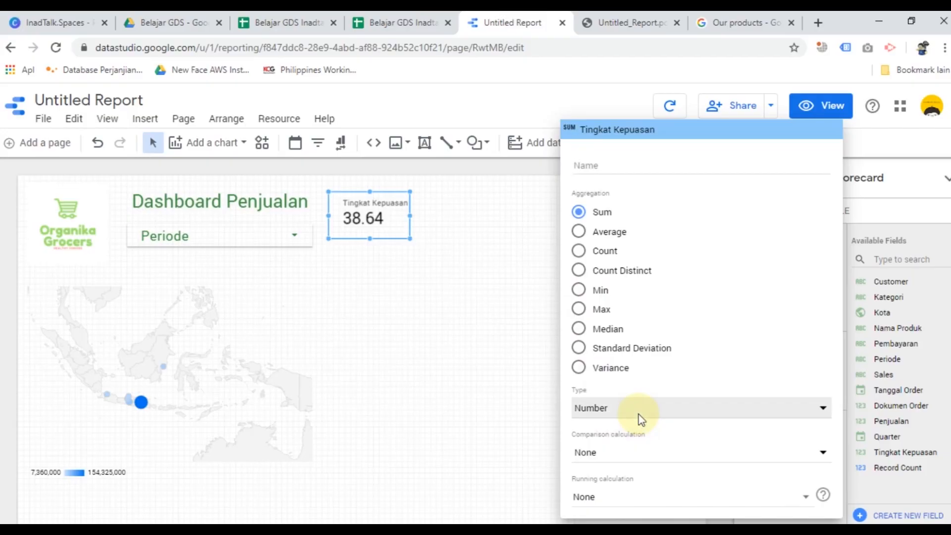
mouse_move(668, 428)
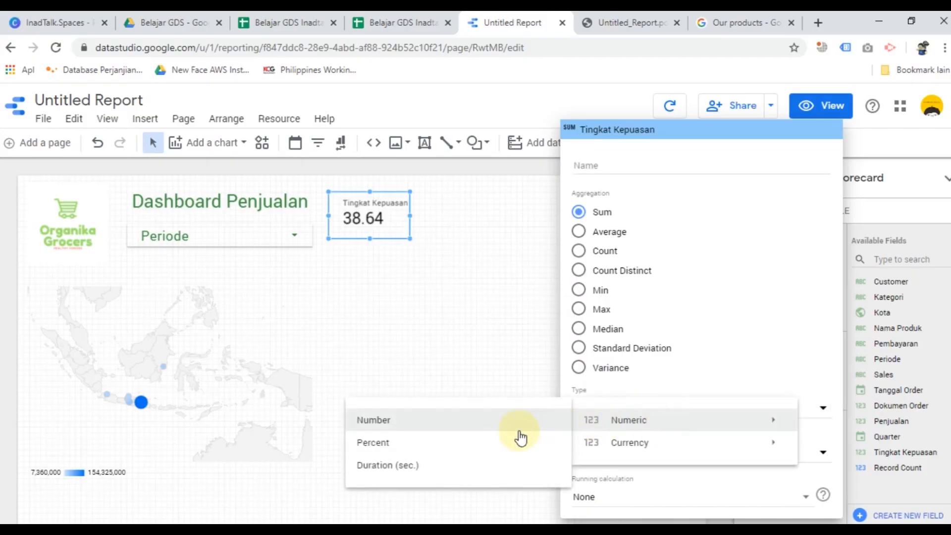
click(475, 443)
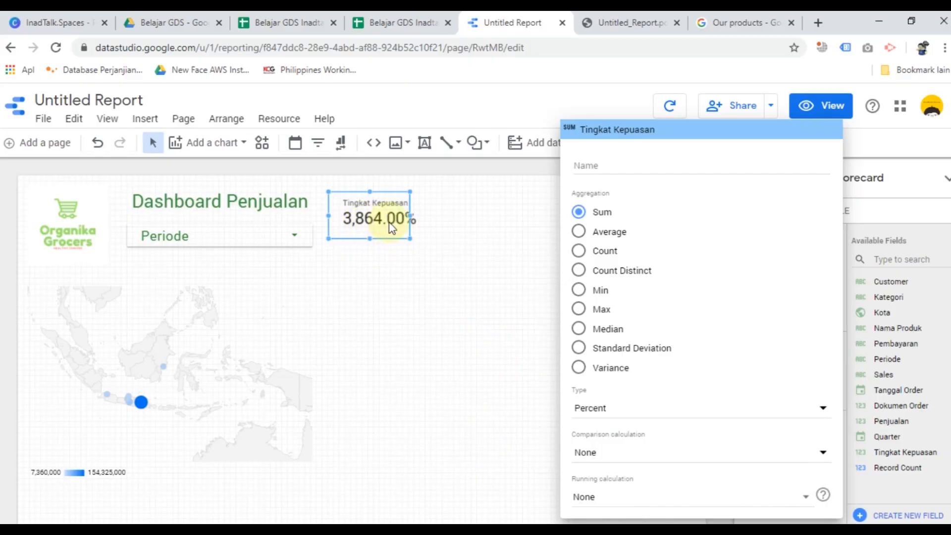
Step: Compare the scorecard with the sample PDF and check the sum of the Tingkat Kepuasan column in the Belajar GDS Inadtalk Spaces sheet
click(601, 22)
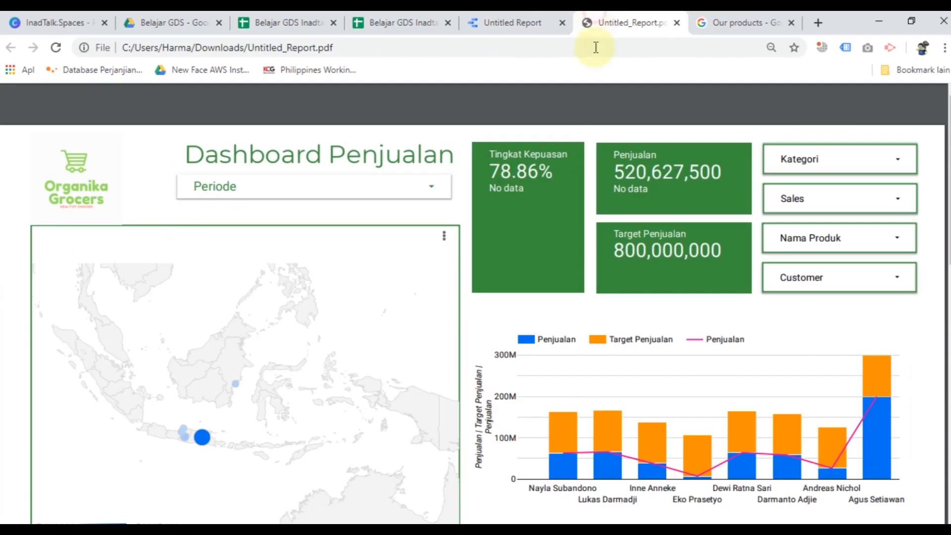
click(515, 23)
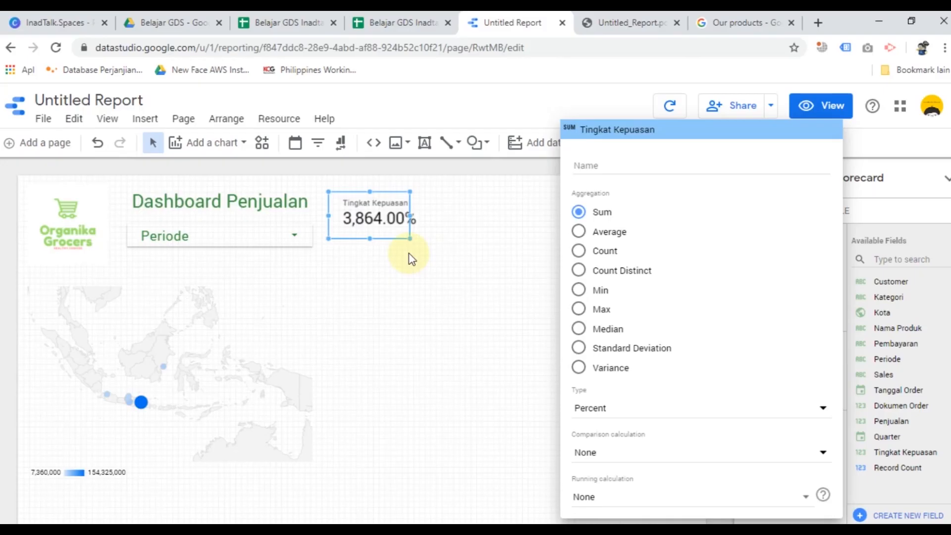
click(392, 20)
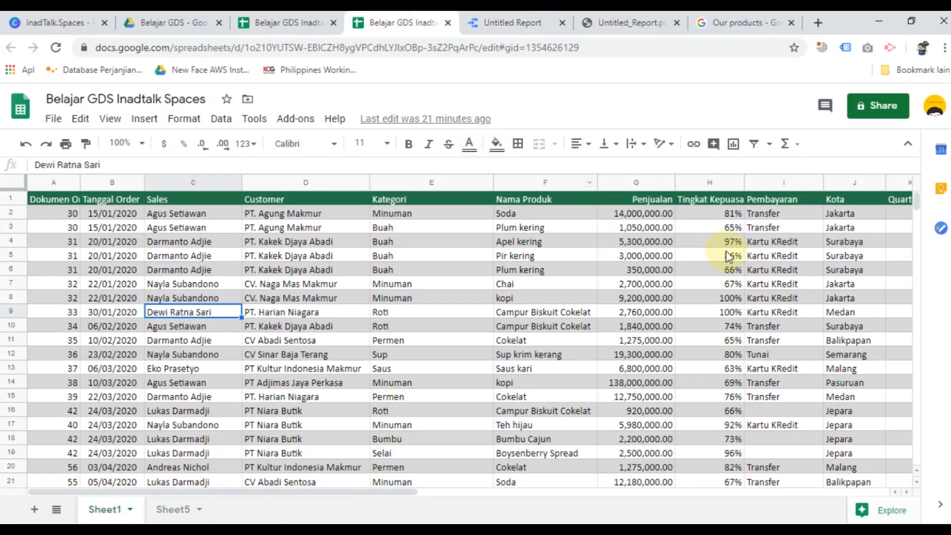
drag(724, 218, 705, 263)
scroll(693, 337, up, 5)
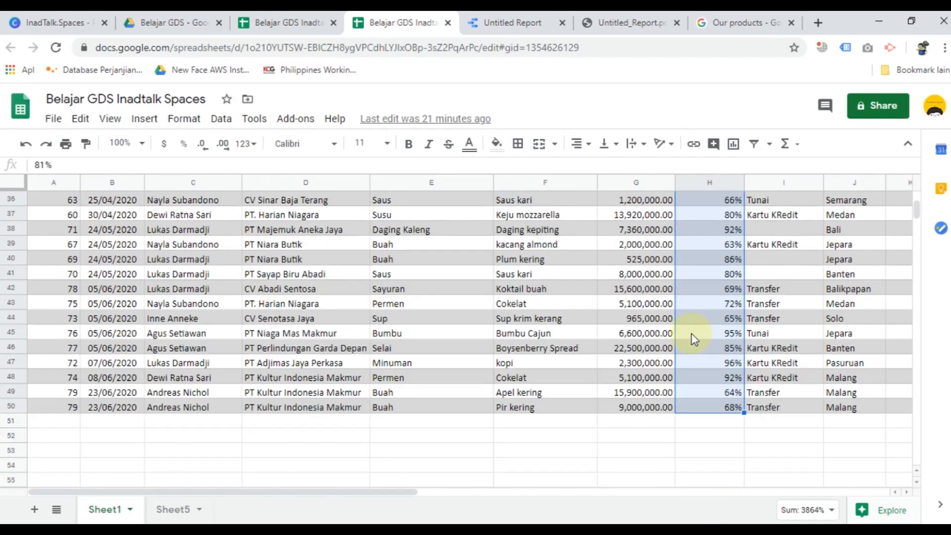
scroll(693, 337, up, 8)
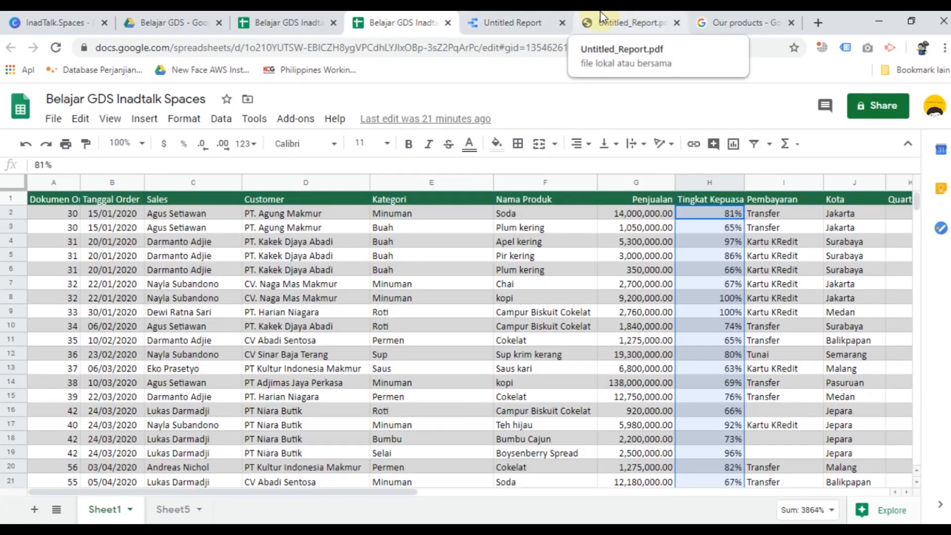
Step: Back in the report, set the Tingkat Kepuasan metric's aggregation to Average and compare the scorecard with the sample PDF
click(513, 23)
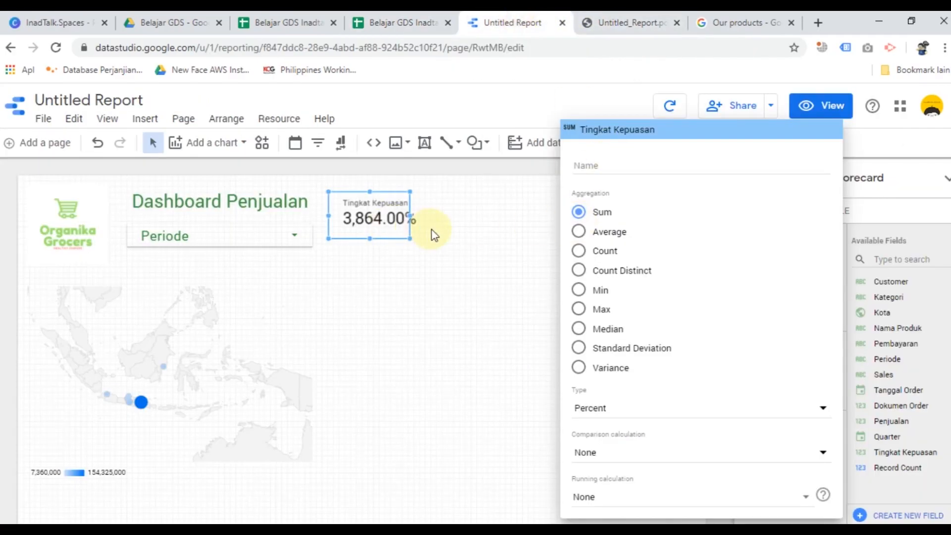
click(581, 241)
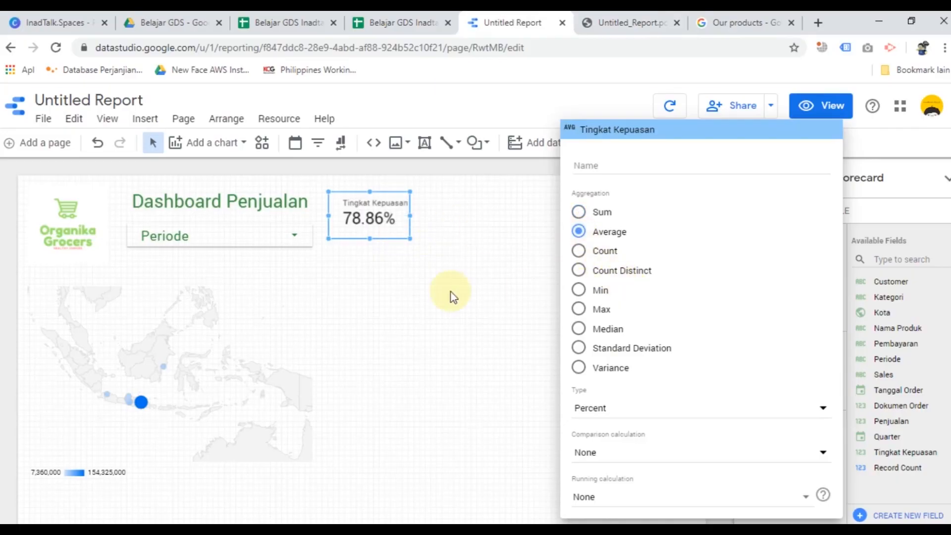
click(610, 94)
click(629, 15)
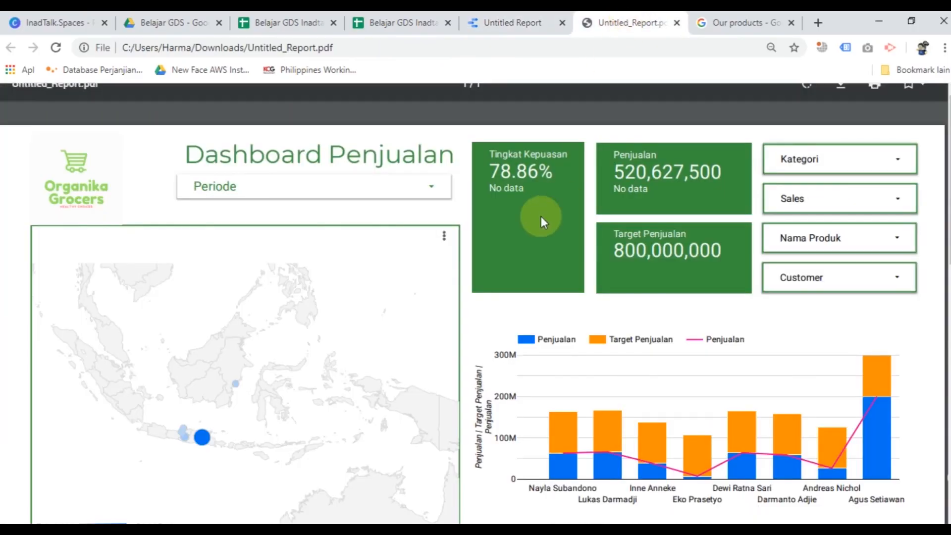
click(529, 20)
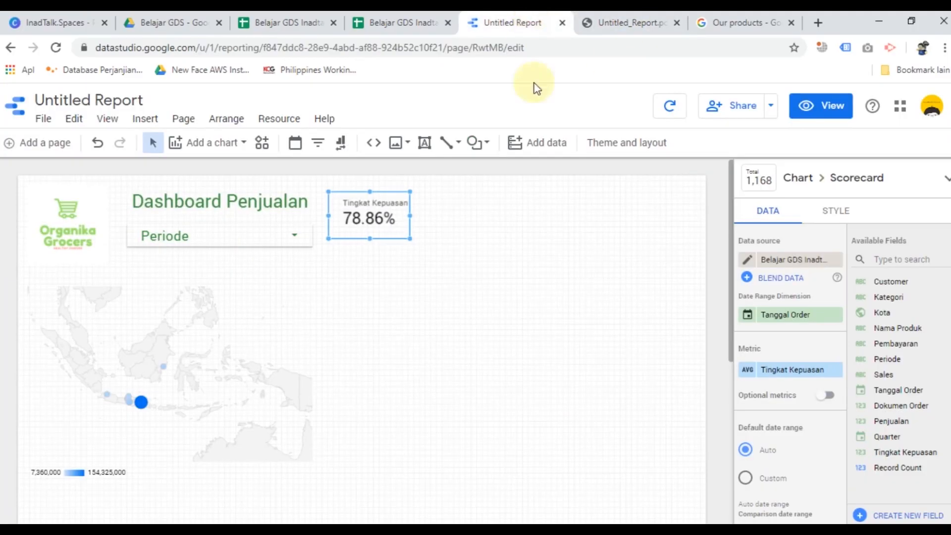
Step: Fill the Tingkat Kepuasan scorecard's background with dark green and compare the colour with the sample PDF
click(536, 303)
click(378, 214)
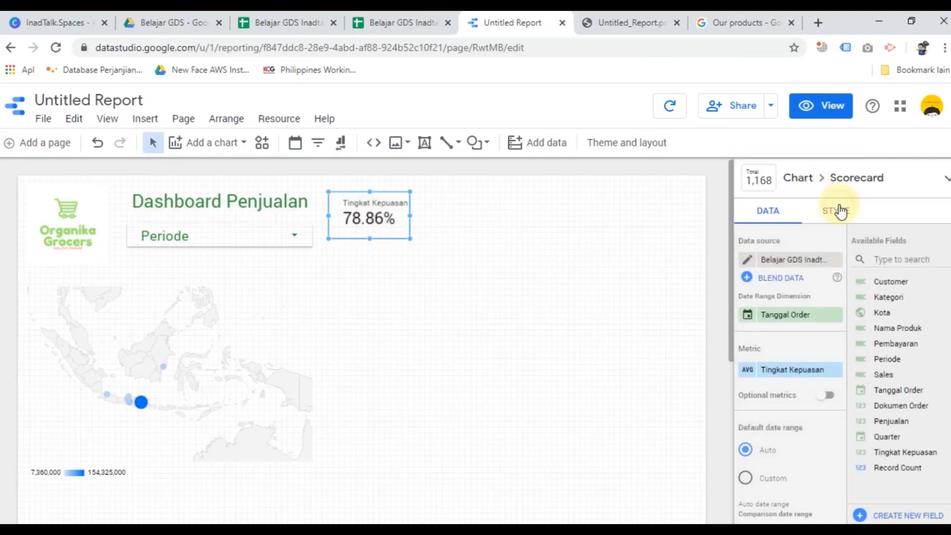
click(840, 211)
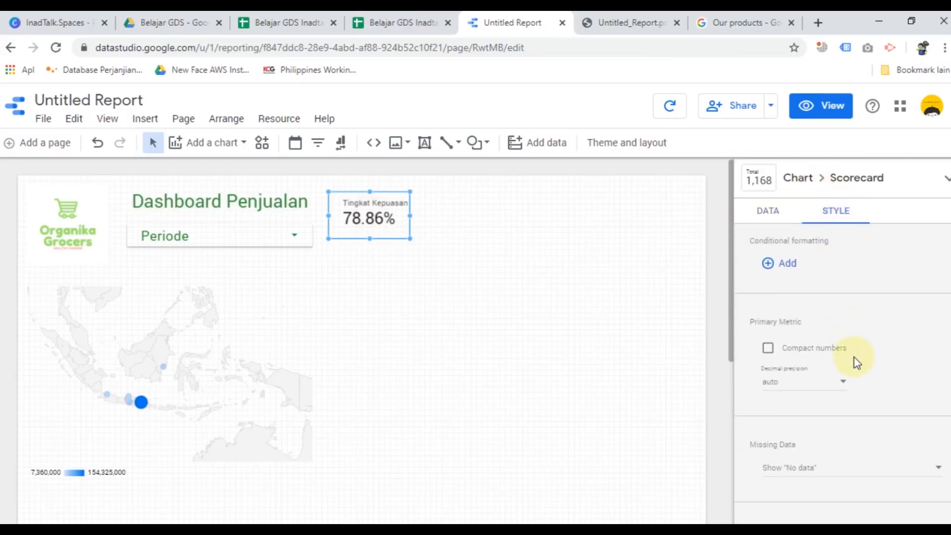
scroll(907, 399, down, 6)
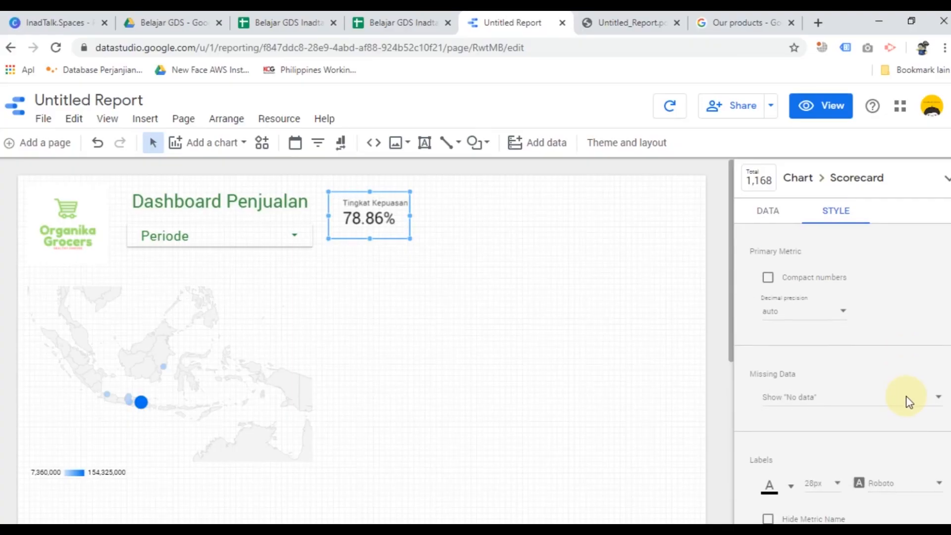
scroll(907, 399, down, 5)
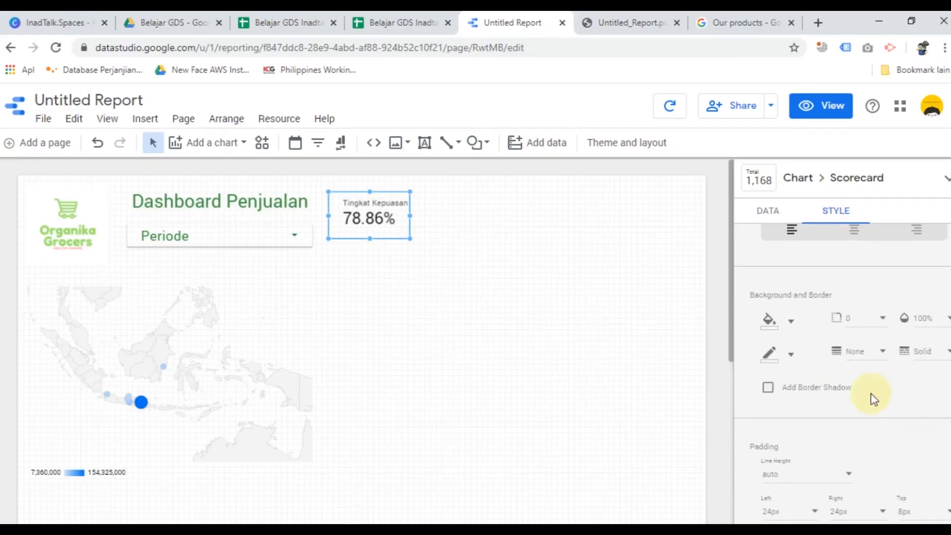
click(781, 323)
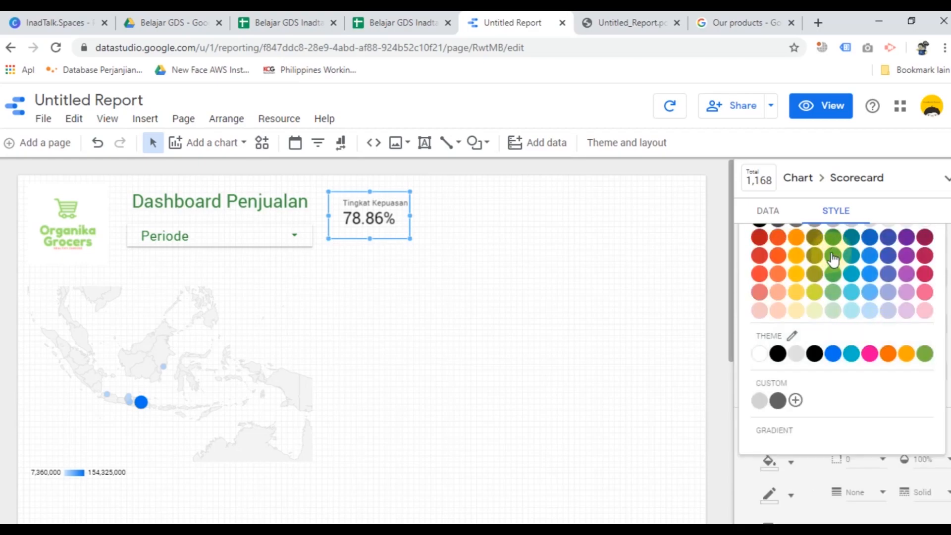
click(834, 250)
click(644, 21)
click(506, 20)
Step: Set the Tingkat Kepuasan scorecard's label text colour to white and make the card slightly taller
scroll(804, 442, down, 5)
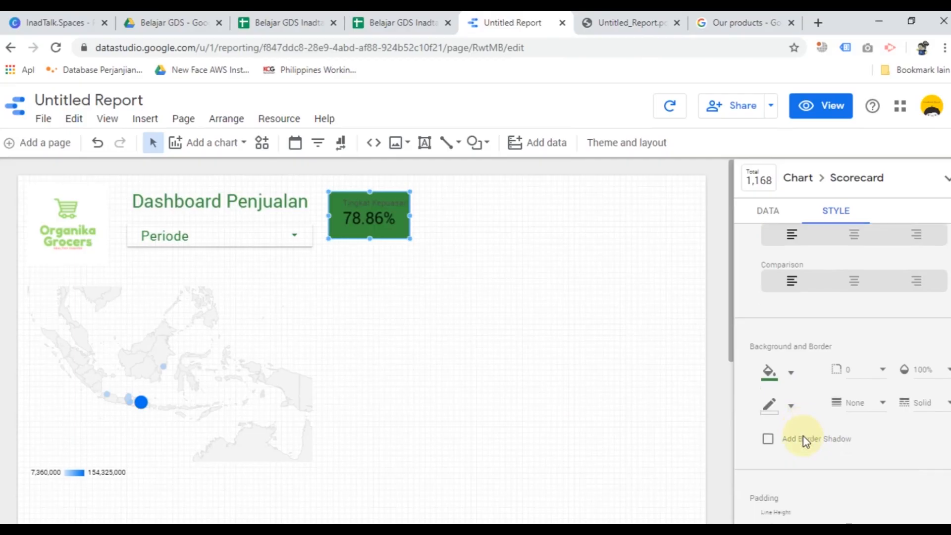
scroll(805, 440, up, 7)
scroll(804, 442, up, 4)
scroll(802, 448, down, 3)
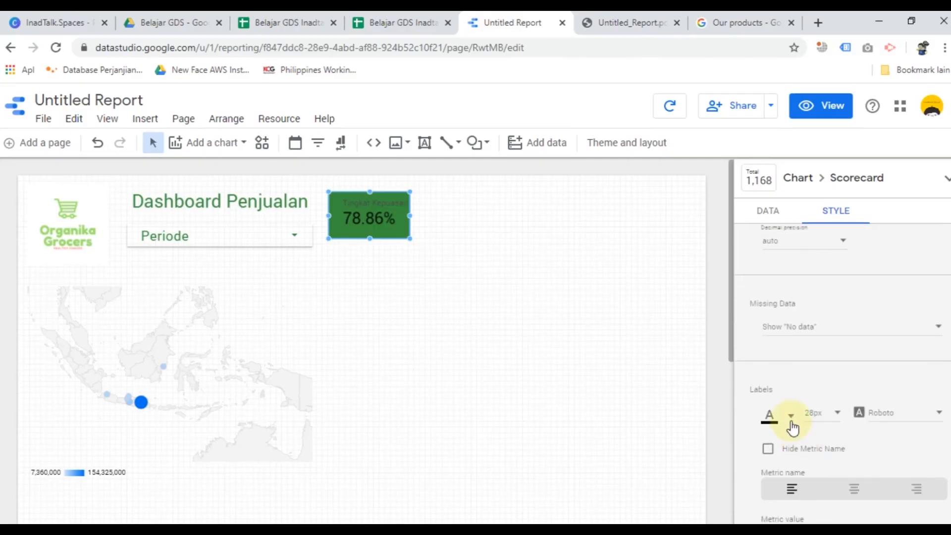
click(758, 338)
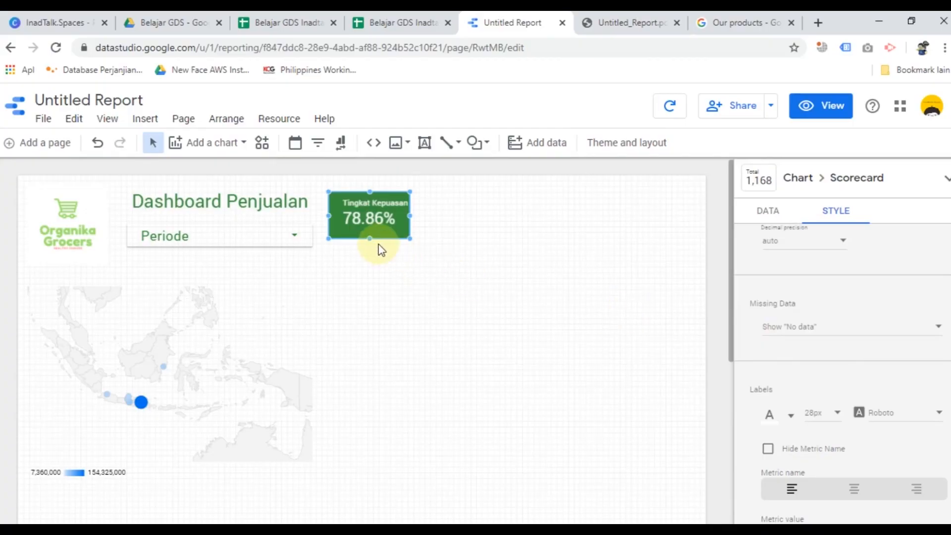
drag(368, 239, 368, 247)
scroll(833, 382, up, 3)
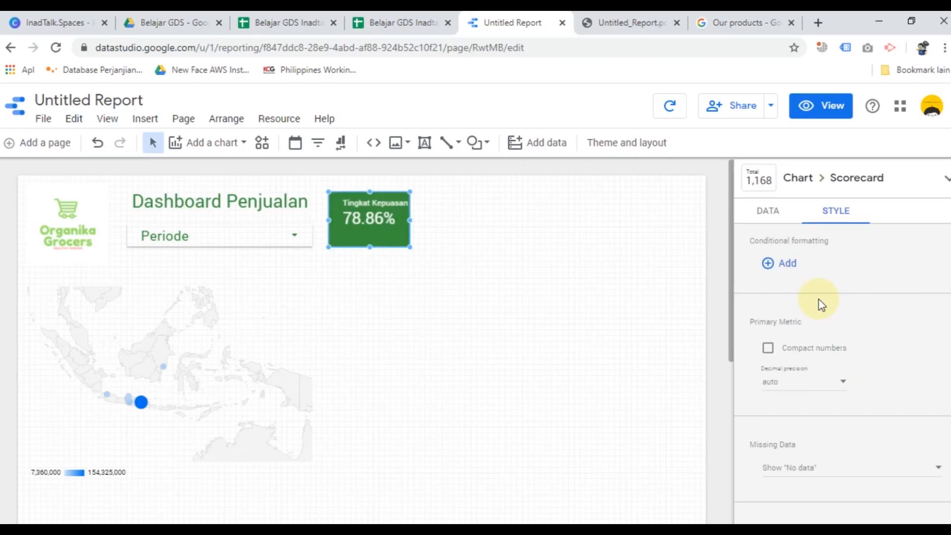
click(470, 241)
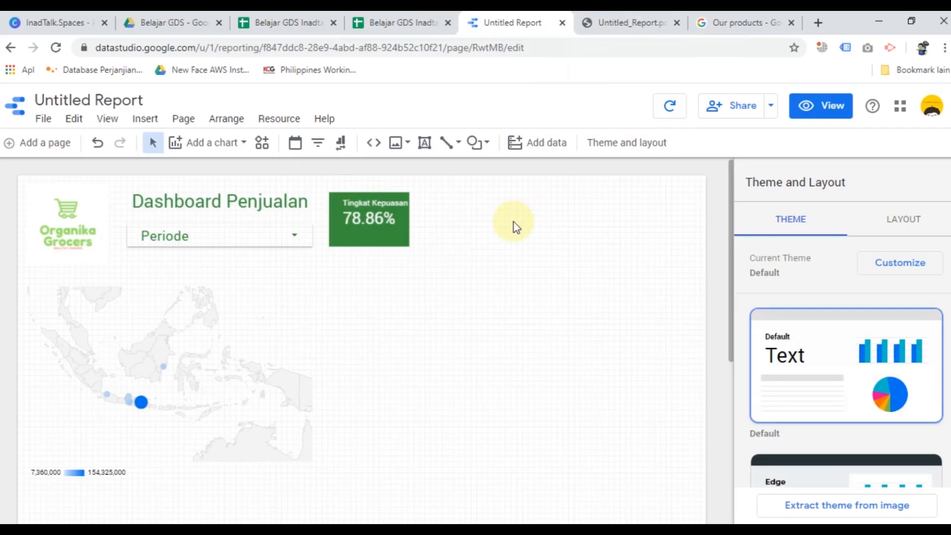
Step: Consult the sample PDF's scorecards and widen the Tingkat Kepuasan scorecard slightly in the report
click(614, 20)
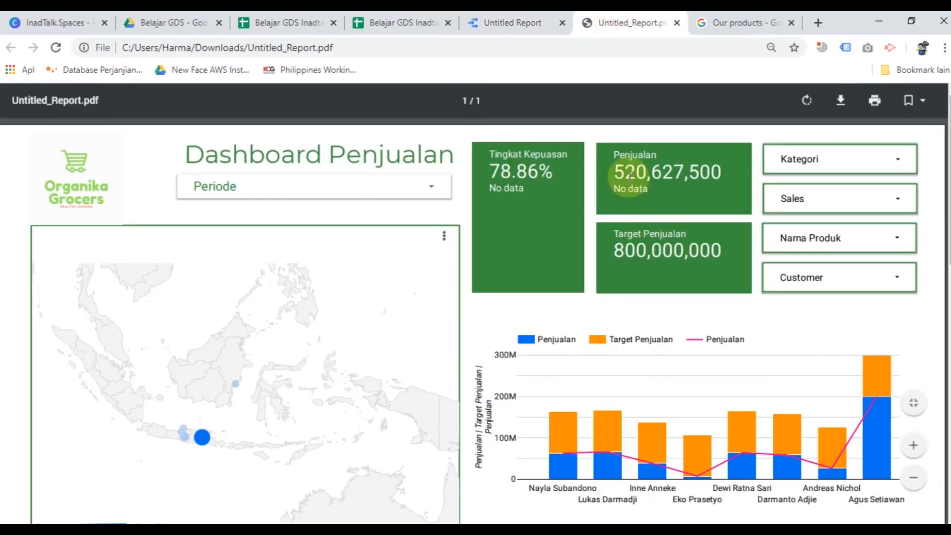
click(495, 22)
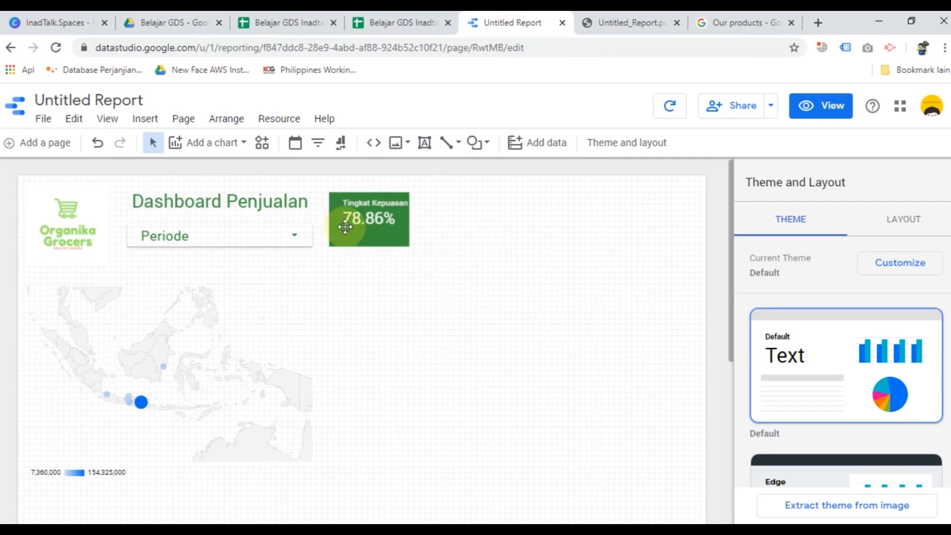
click(361, 224)
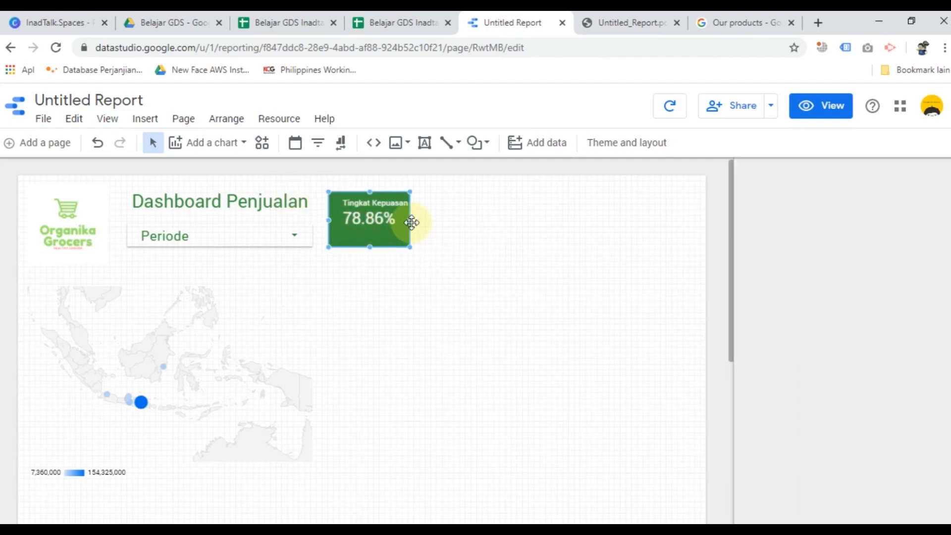
drag(410, 220, 419, 218)
click(452, 246)
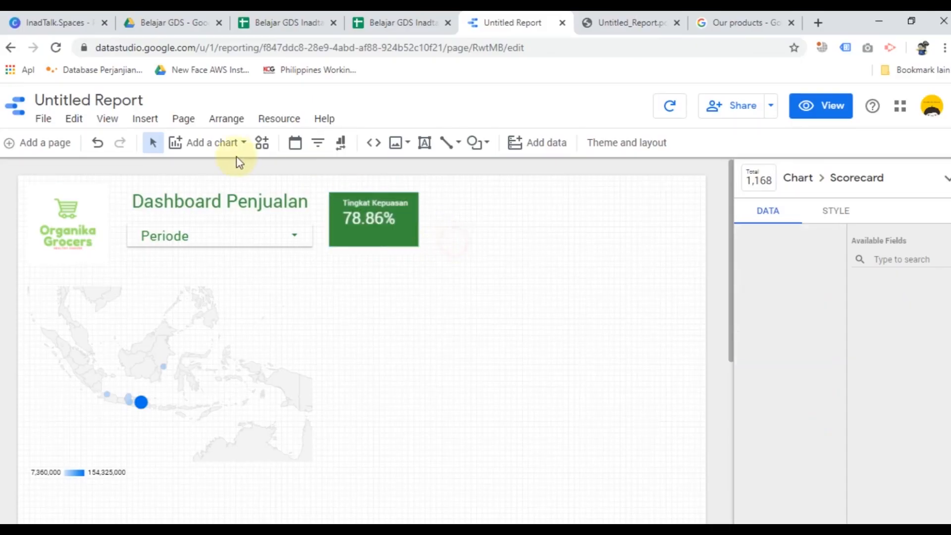
click(212, 144)
click(191, 230)
click(454, 225)
drag(438, 203, 500, 240)
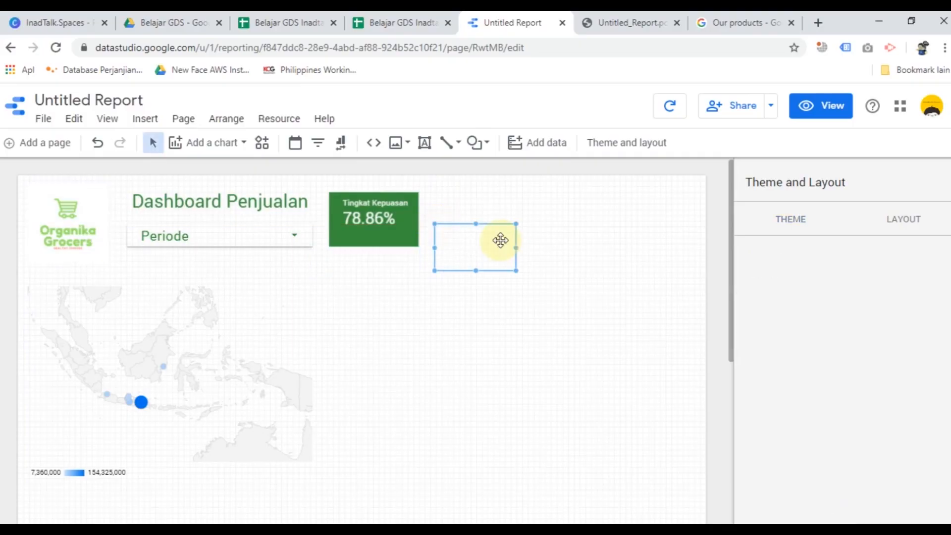
Step: Duplicate the green Tingkat Kepuasan scorecard and place the copy directly beside the original
click(415, 236)
drag(417, 222, 465, 224)
click(462, 223)
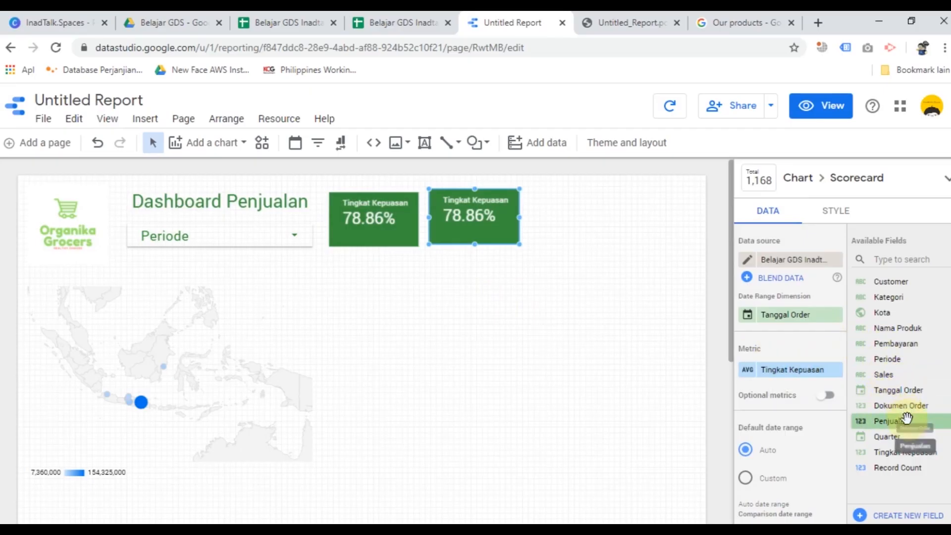
Step: Replace the copied scorecard's metric with Penjualan, widen the card to fit the full number and compare it with the sample PDF
drag(863, 421, 778, 371)
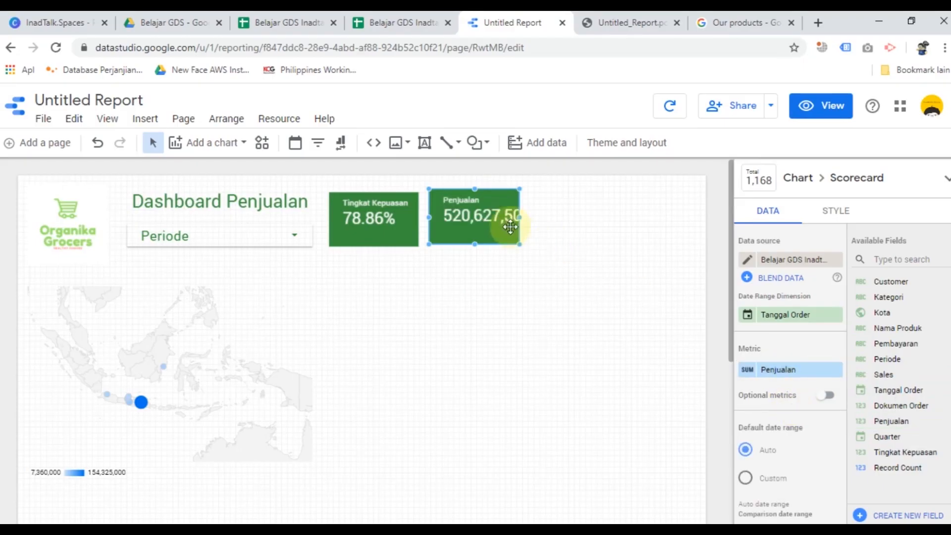
drag(520, 219, 543, 217)
click(601, 20)
click(517, 15)
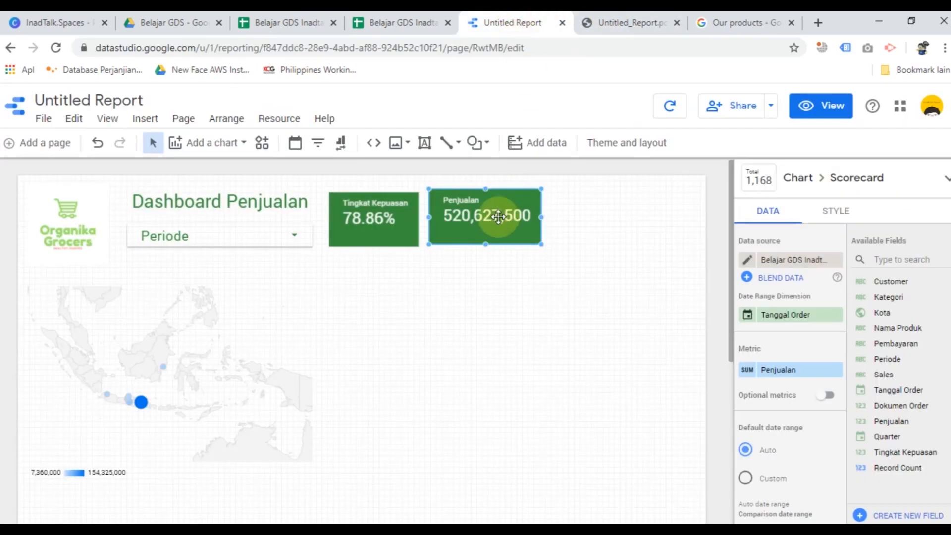
Step: Move the Penjualan scorecard down slightly to line up with the Tingkat Kepuasan scorecard
click(586, 291)
click(483, 214)
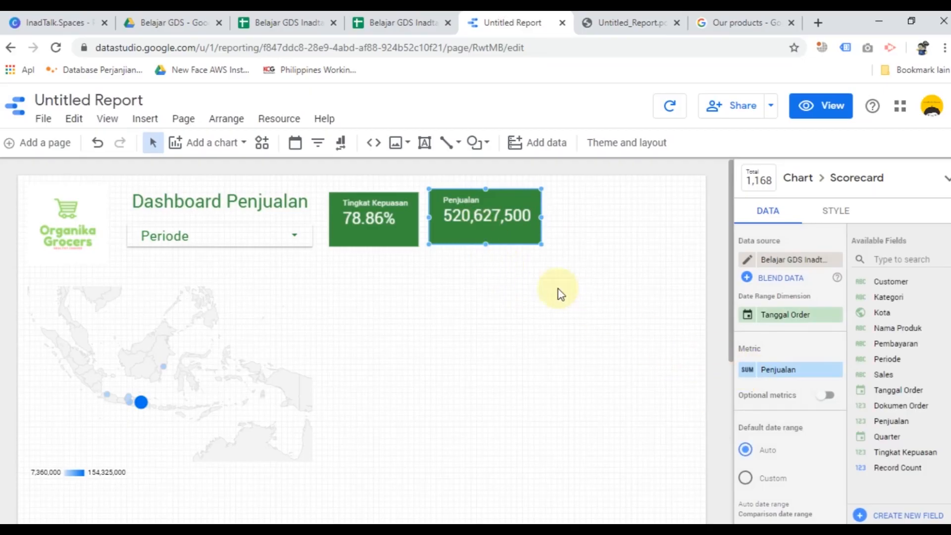
drag(471, 238, 471, 240)
click(475, 286)
Step: Consult the Target Penjualan scorecard in the sample PDF and examine the sales targets in Sheet5 of Belajar GDS Inadtalk Spaces
click(588, 20)
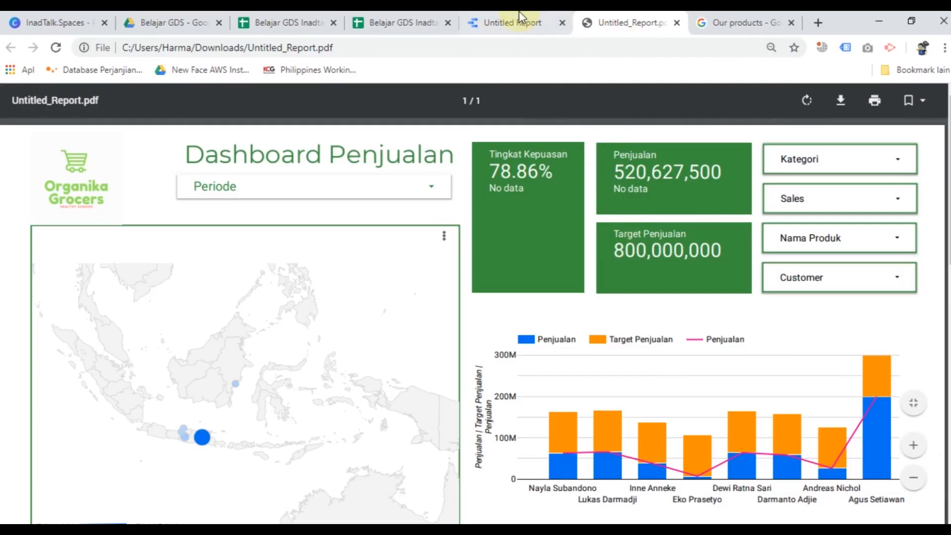
click(511, 22)
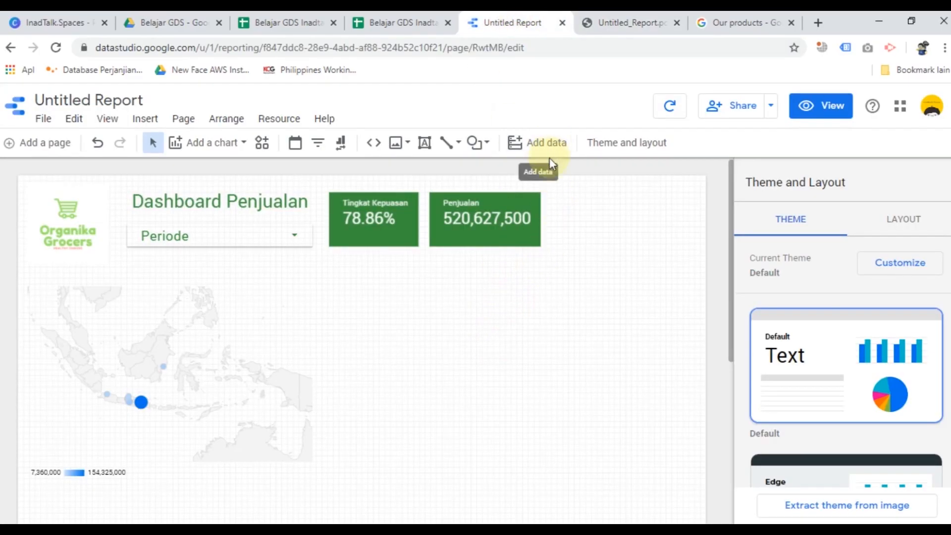
click(404, 23)
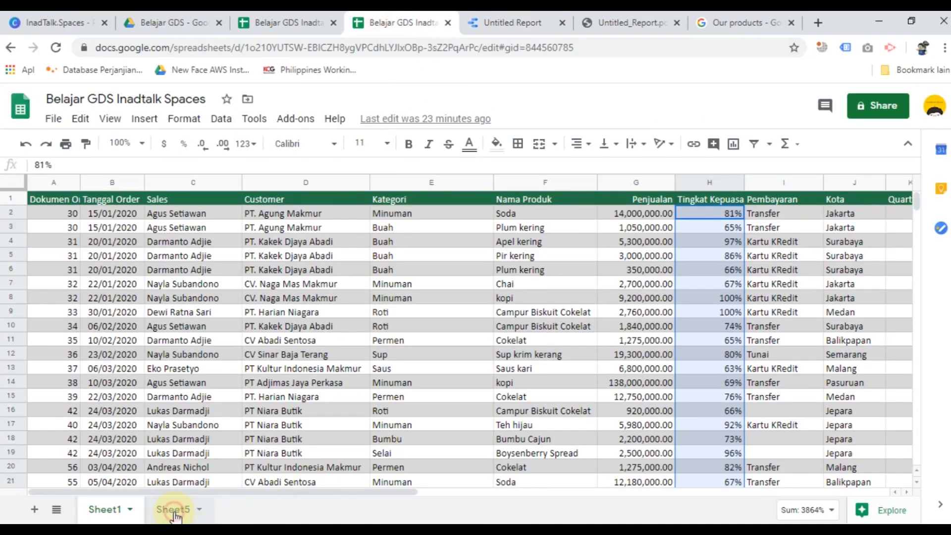
click(173, 510)
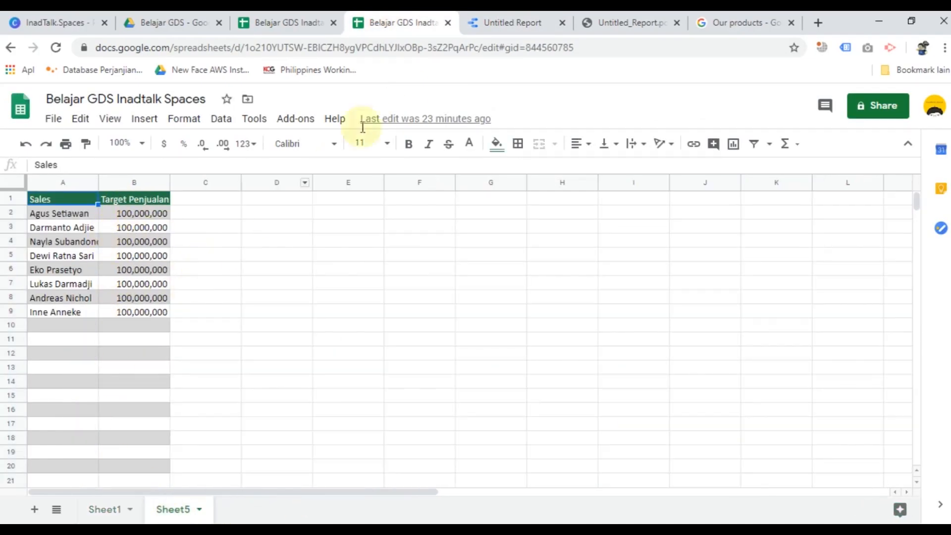
Step: Switch to the Data Studio report and review the data sources already added to it
click(517, 16)
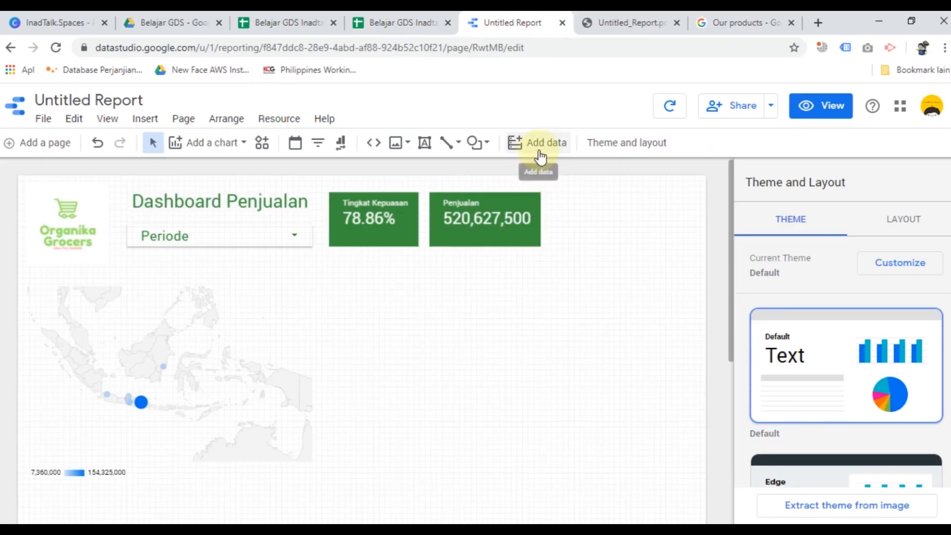
click(280, 119)
click(287, 145)
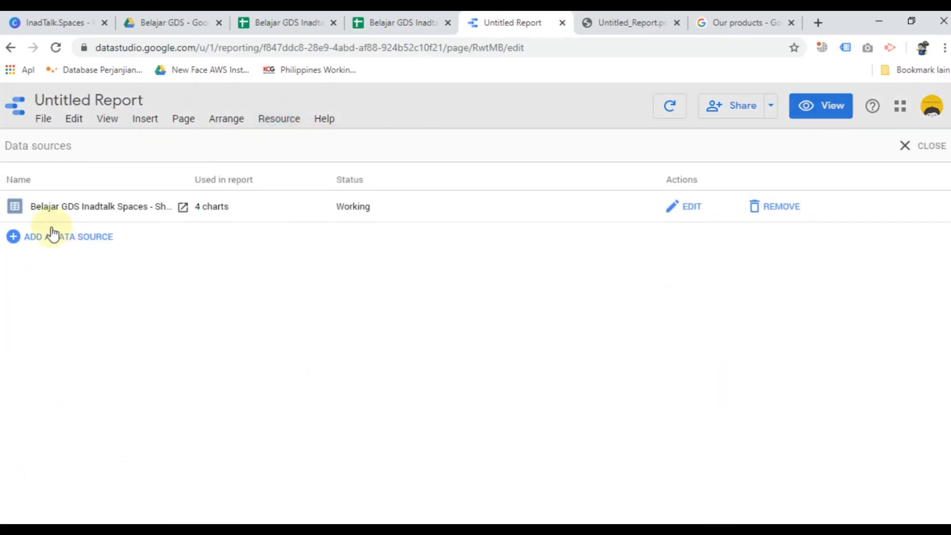
click(931, 145)
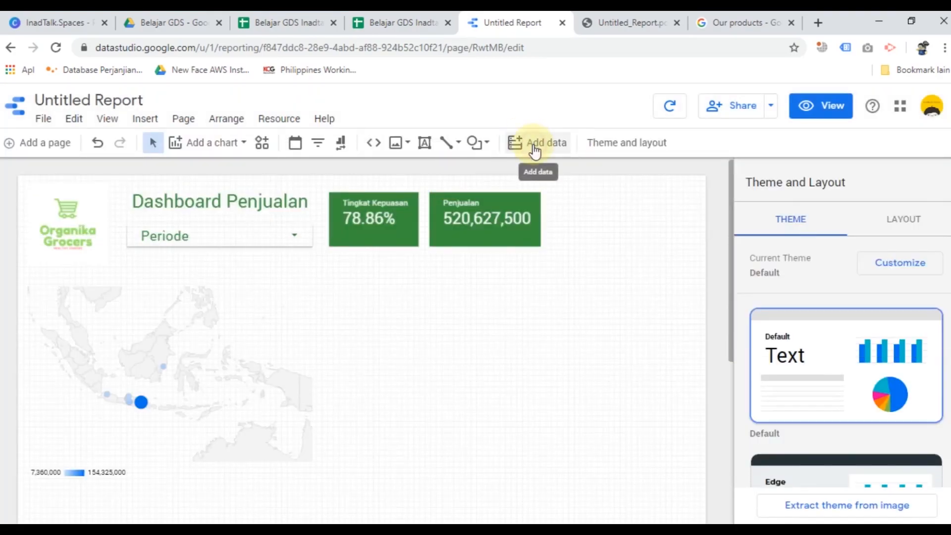
Step: Add Sheet5 of the Google Sheets file Belajar GDS Inadtalk Spaces to the report as a data source
click(535, 148)
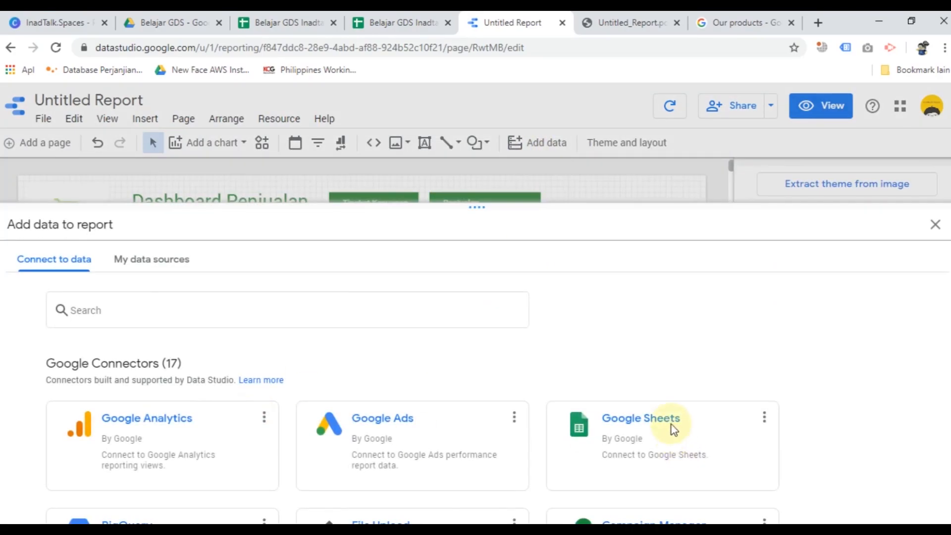
click(672, 420)
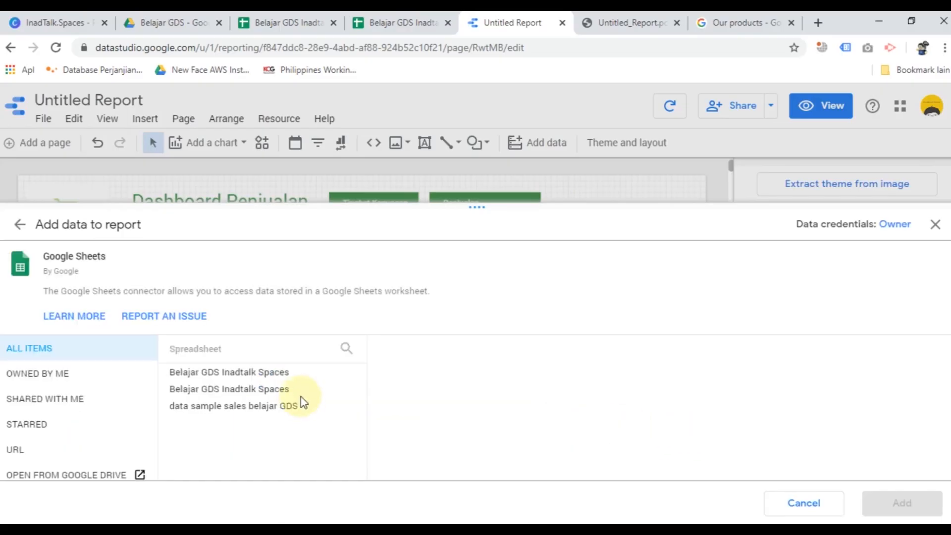
click(272, 382)
click(397, 389)
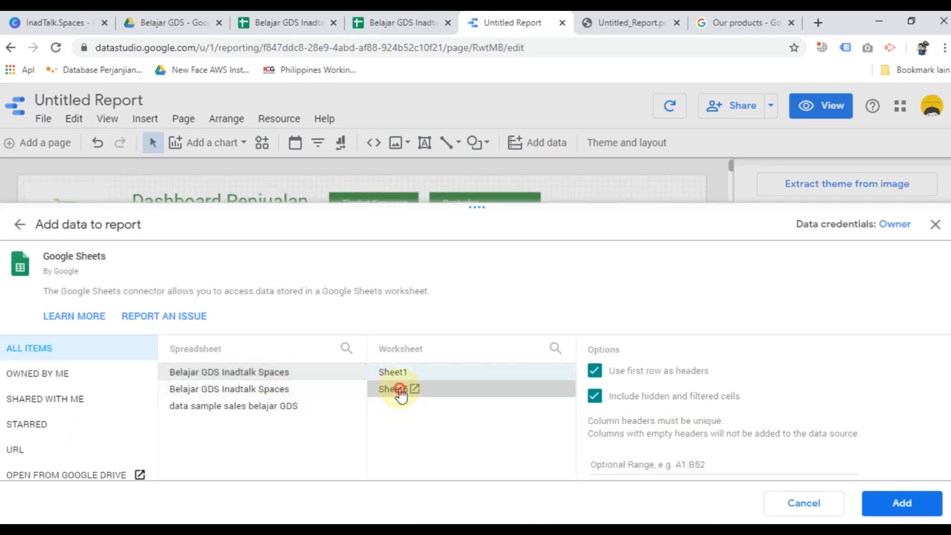
click(885, 502)
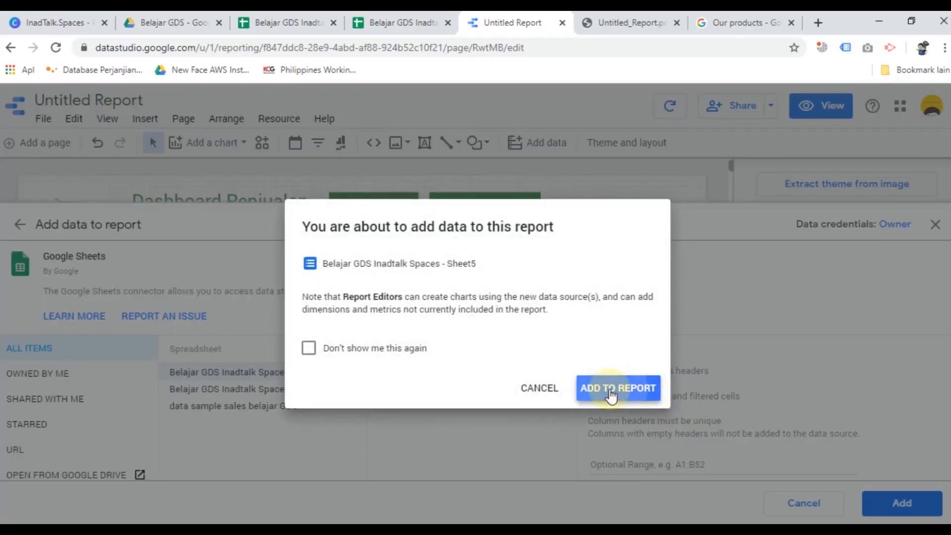
click(610, 391)
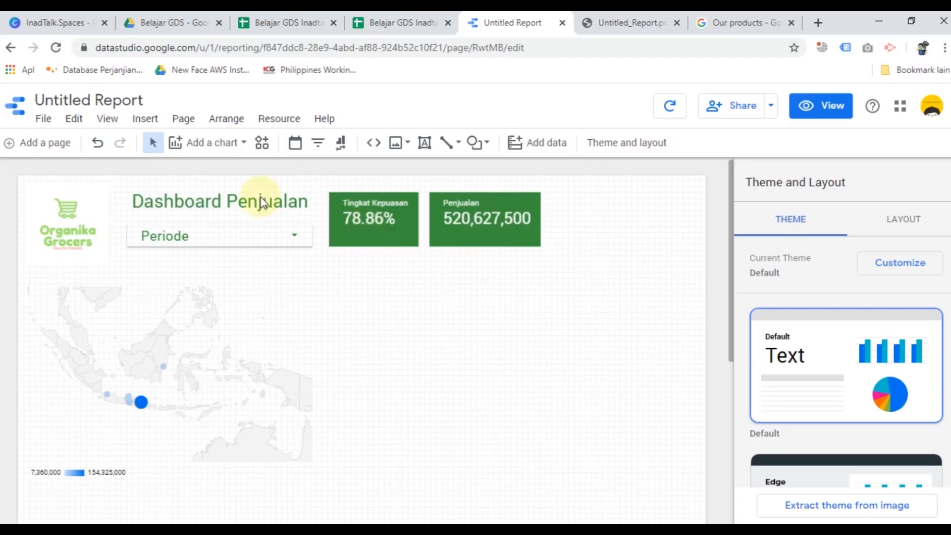
click(228, 144)
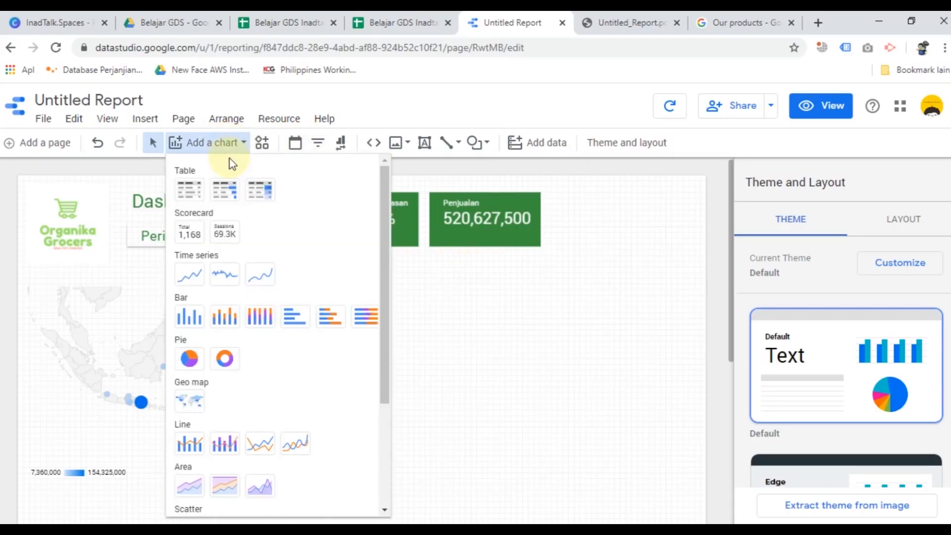
click(190, 232)
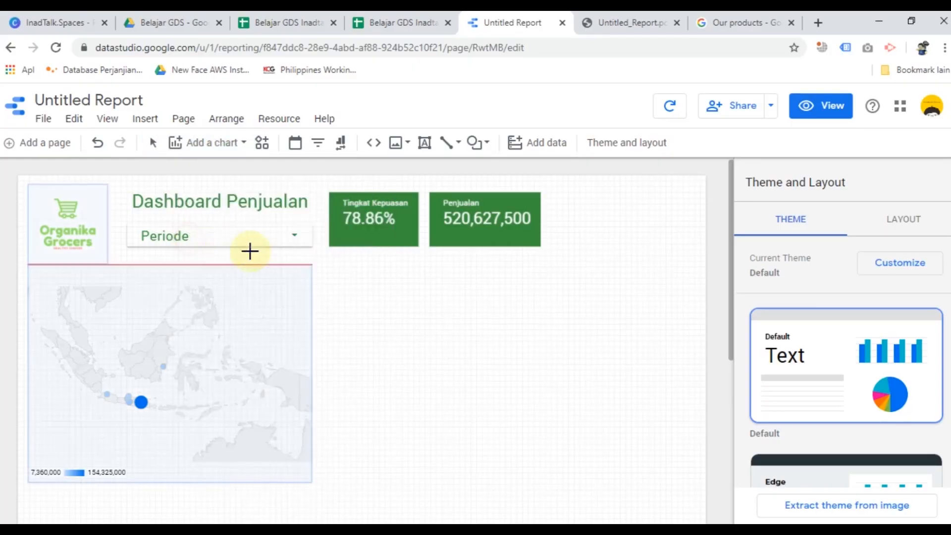
click(379, 283)
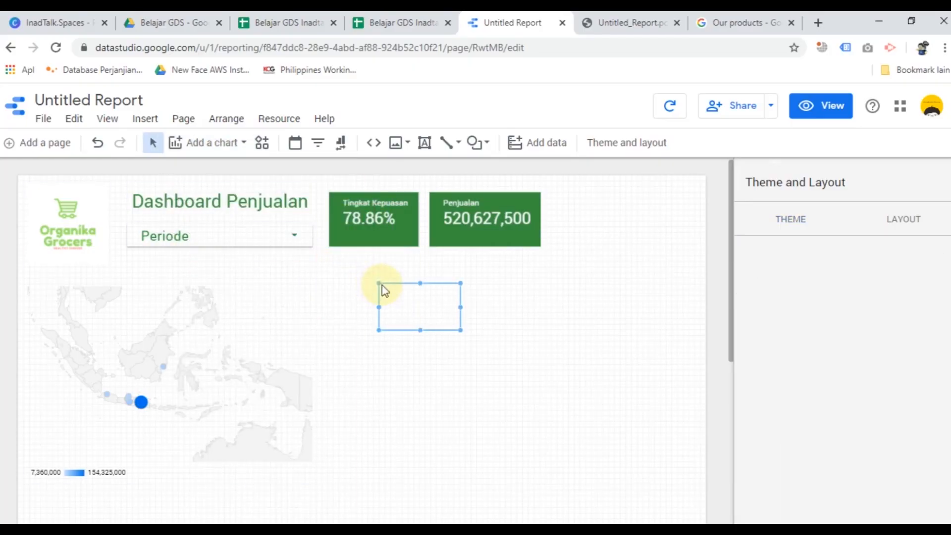
Step: Duplicate the Penjualan scorecard and place the copy directly below the original
click(467, 235)
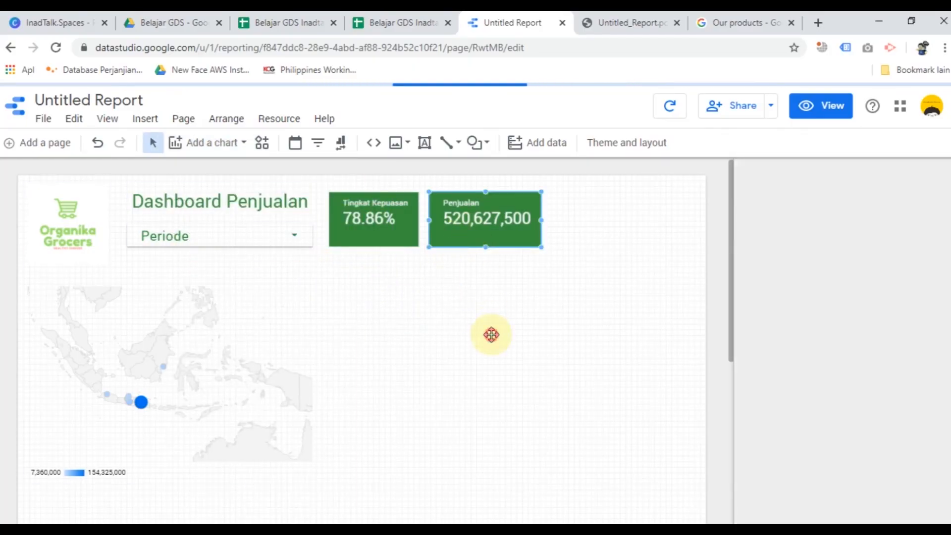
key(ctrl+v)
click(507, 241)
drag(489, 283, 496, 301)
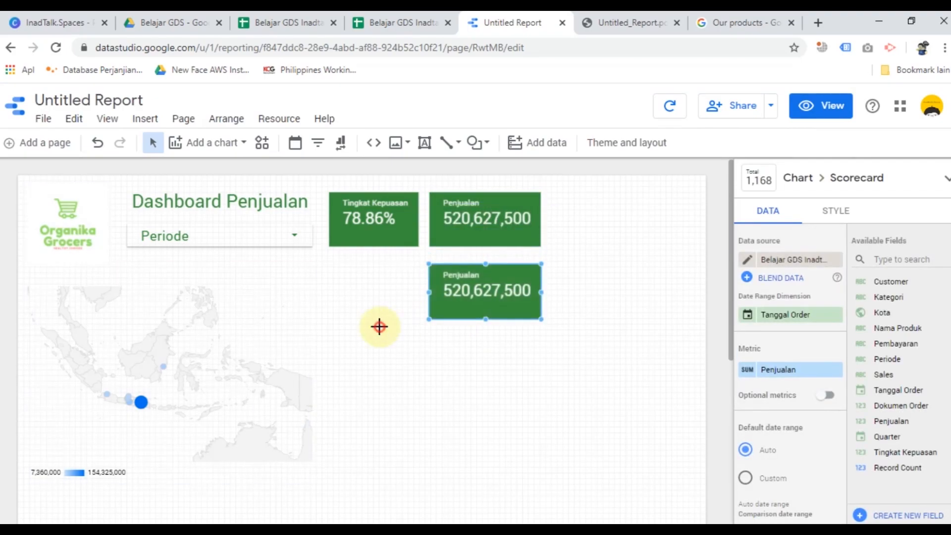
Step: Stretch the Tingkat Kepuasan scorecard downward to span the height of the two stacked Penjualan scorecards
click(379, 326)
click(377, 234)
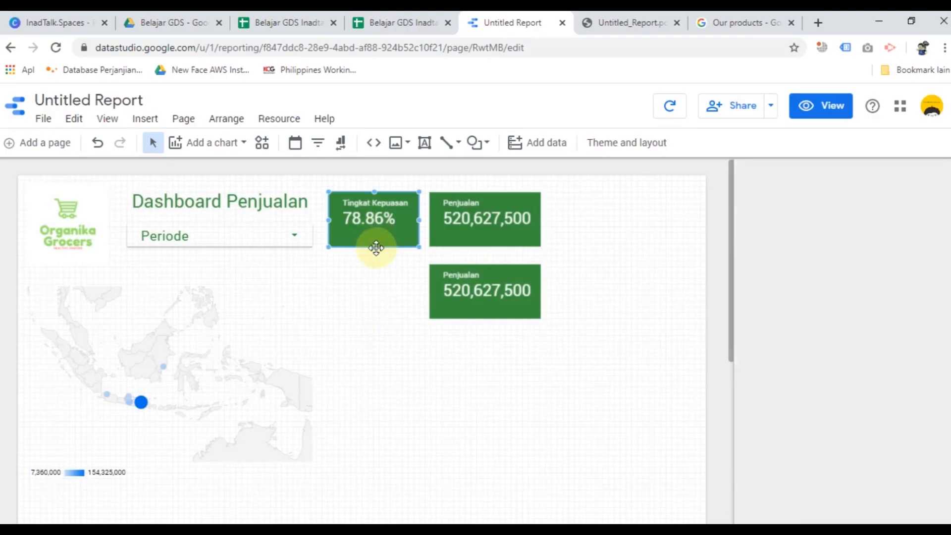
drag(372, 247, 375, 319)
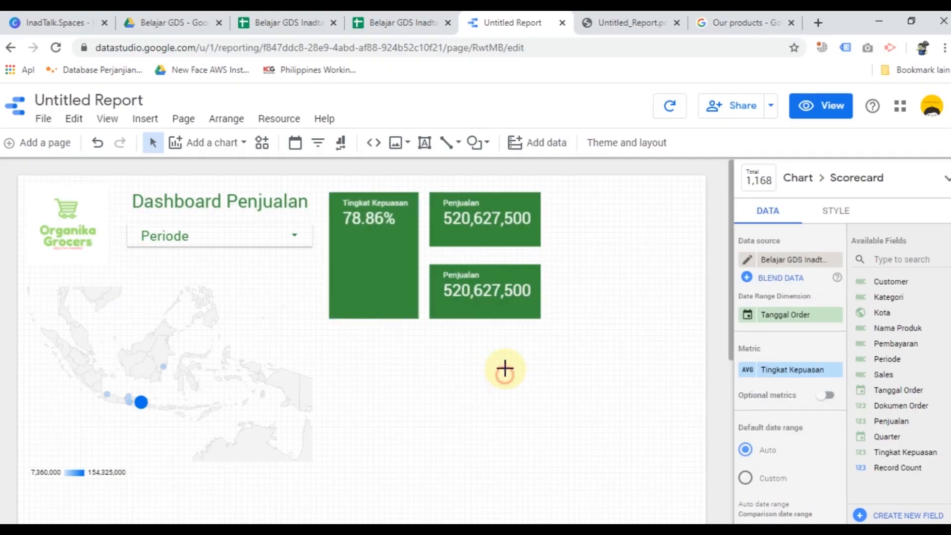
Step: Change the copied scorecard's data source to Belajar GDS Inadtalk Spaces - Sheet5 and set its metric to Target Penjualan
click(505, 308)
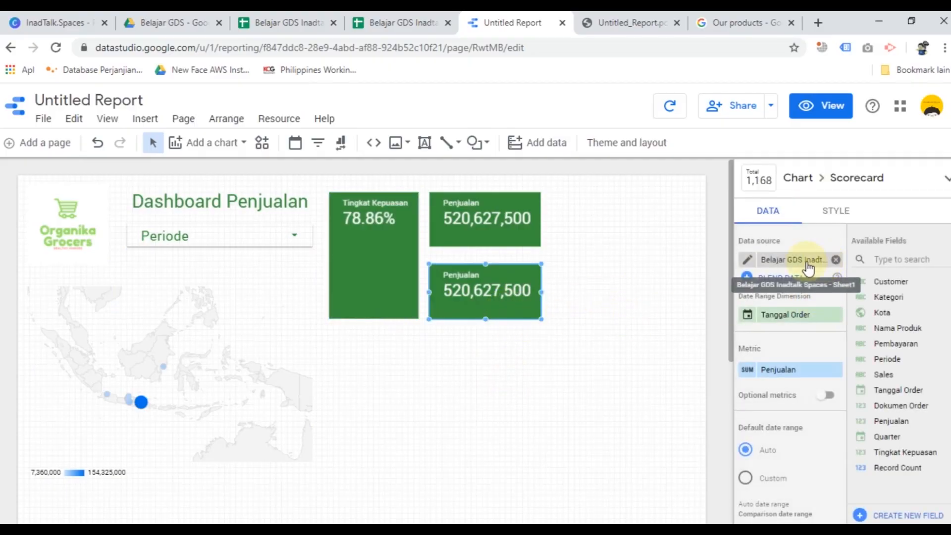
click(748, 259)
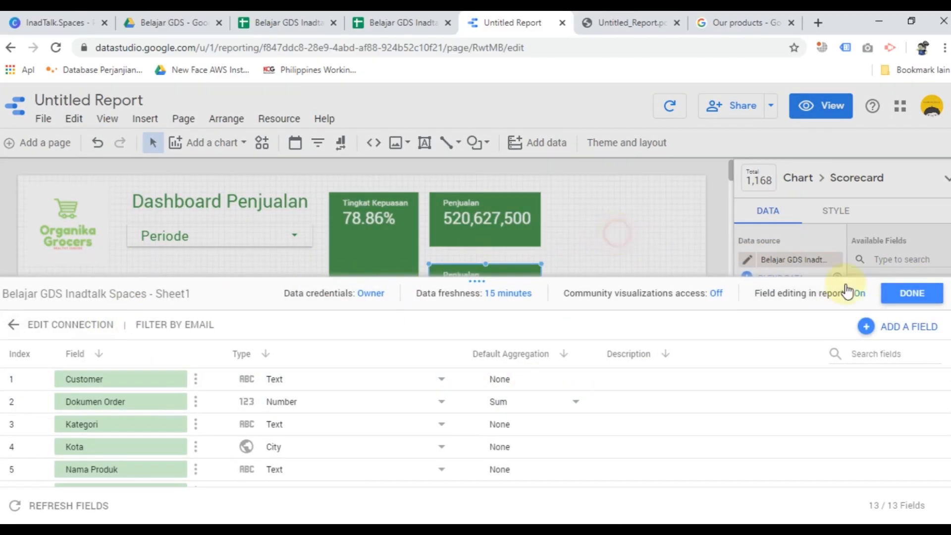
click(912, 294)
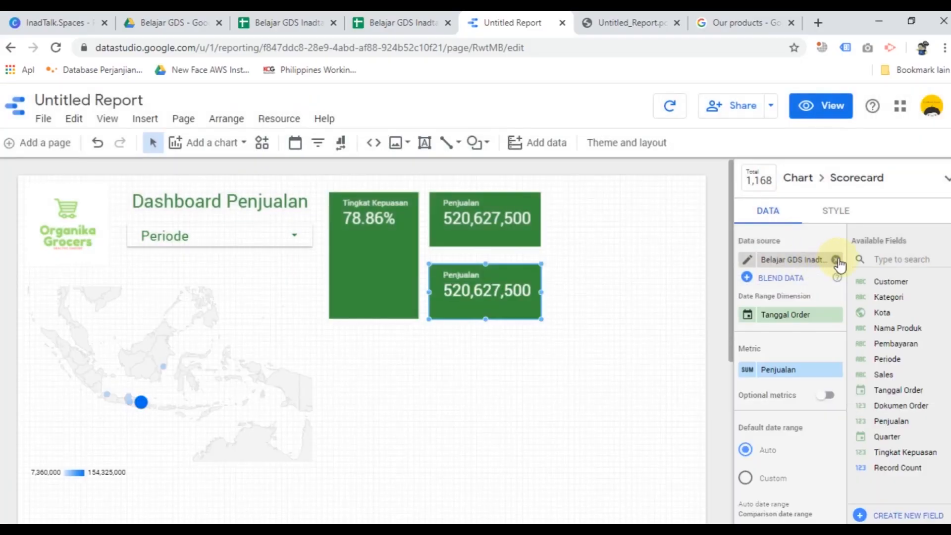
click(836, 259)
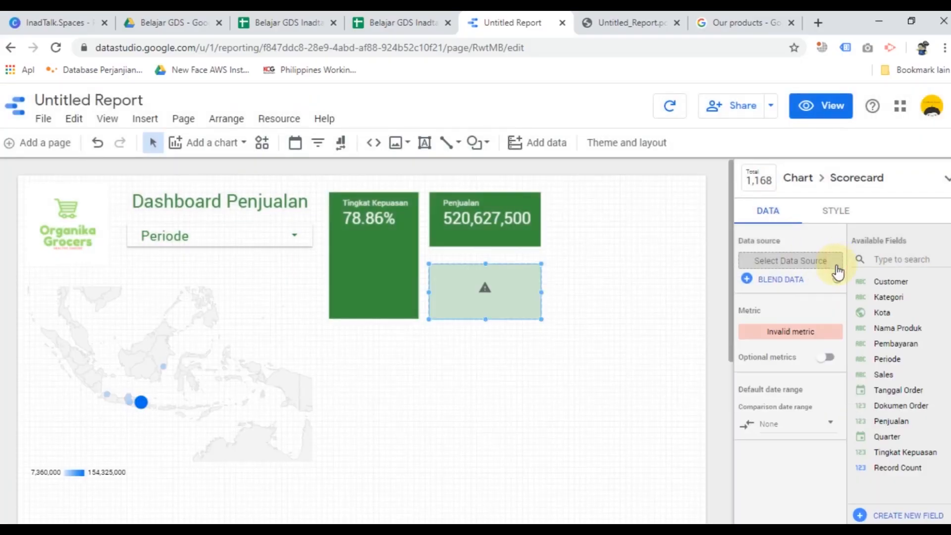
click(806, 262)
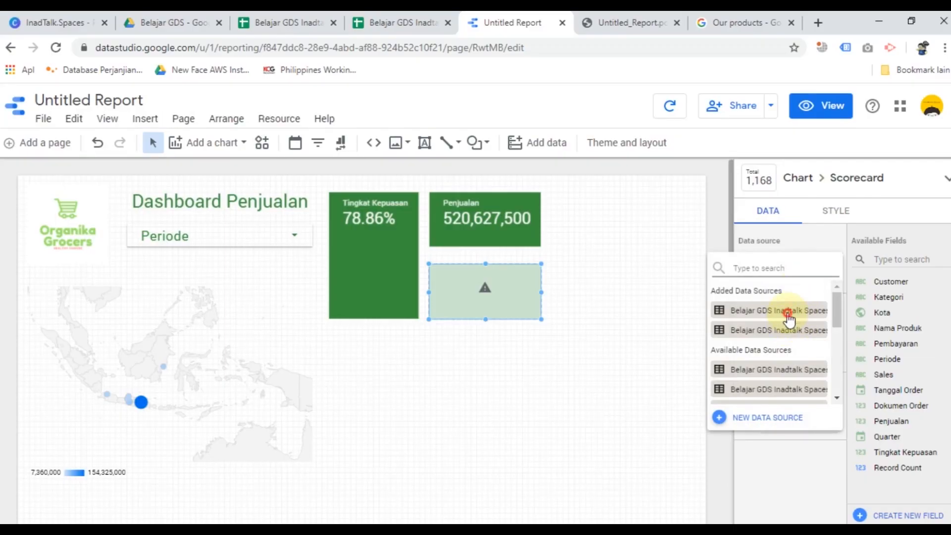
click(788, 312)
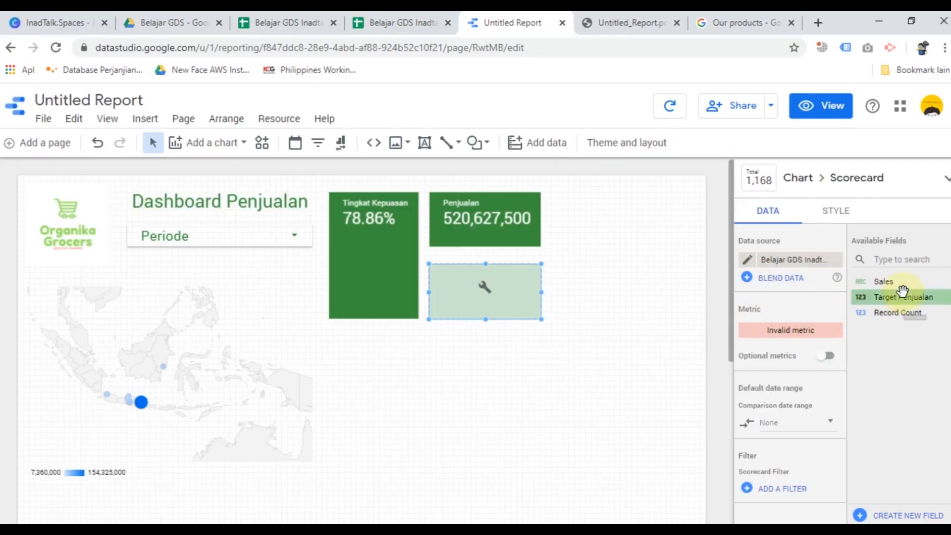
drag(891, 296, 778, 329)
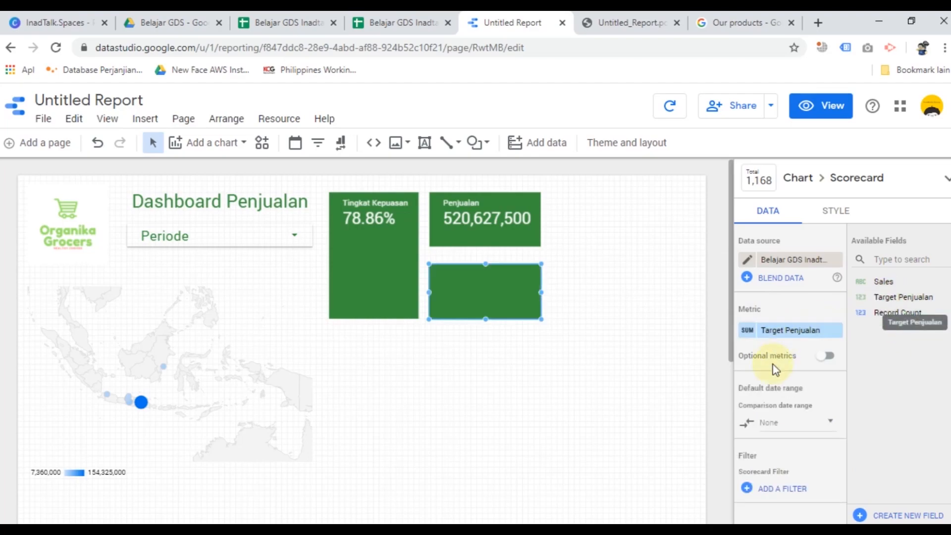
click(638, 359)
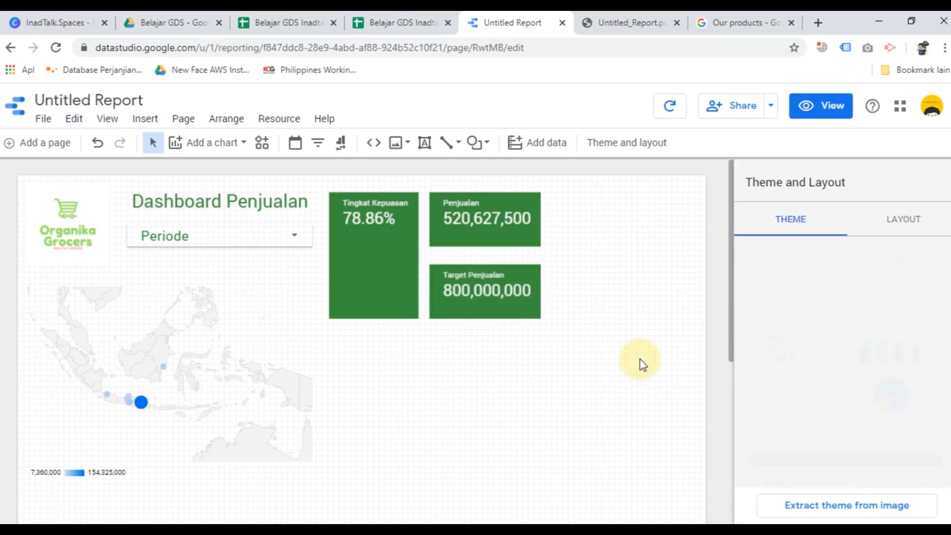
Step: Move the geo map and the Target Penjualan scorecard slightly up to tighten the dashboard layout
drag(221, 345, 223, 335)
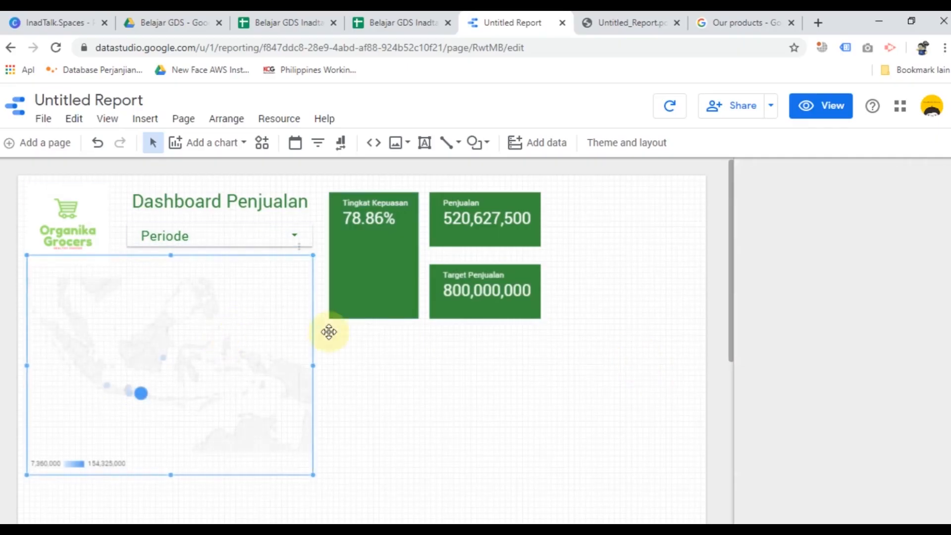
click(474, 360)
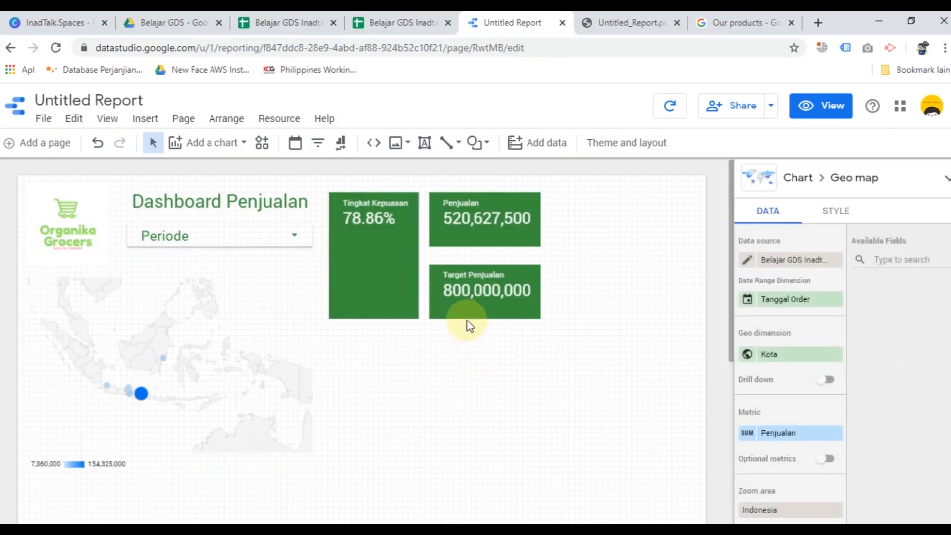
click(467, 317)
drag(467, 314, 467, 308)
Step: Shorten the Tingkat Kepuasan scorecard so its lower edge aligns with the Target Penjualan scorecard
click(372, 316)
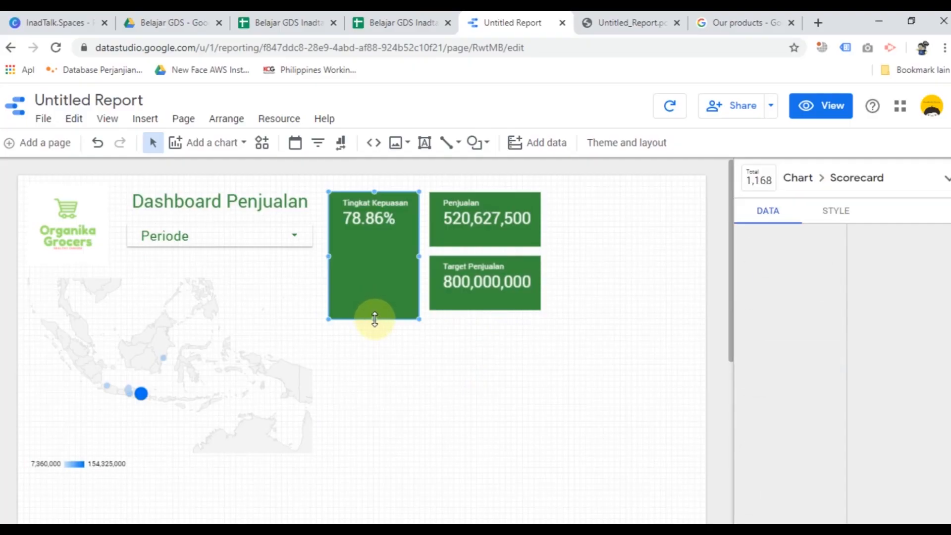
drag(375, 316, 466, 317)
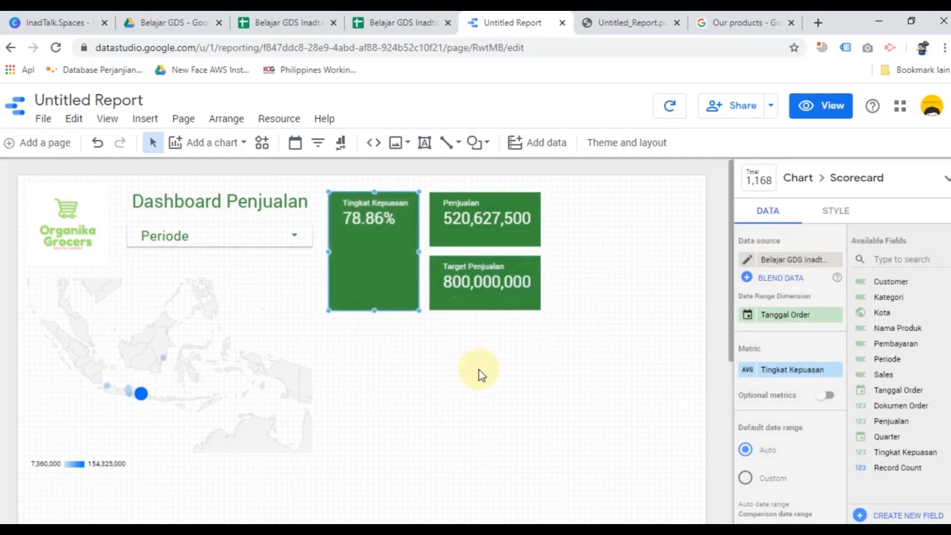
click(481, 374)
Step: Check the sales target sheet and the reference dashboard in Untitled_Report.pdf, and return to the Data Studio report
click(404, 20)
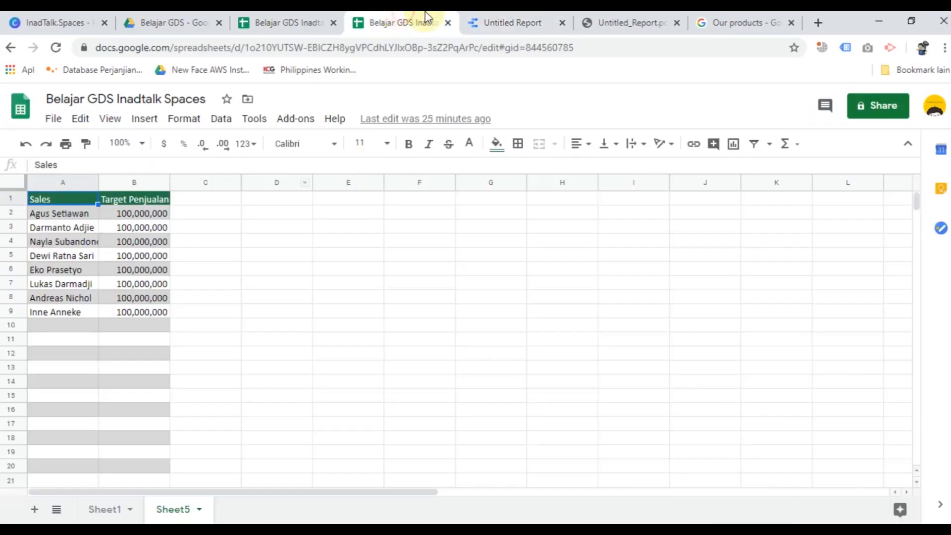
click(625, 23)
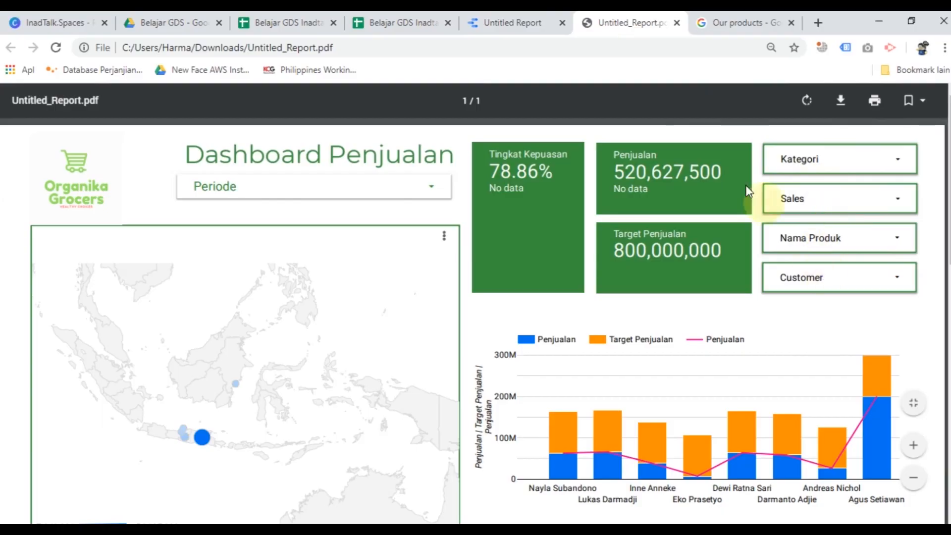
click(524, 21)
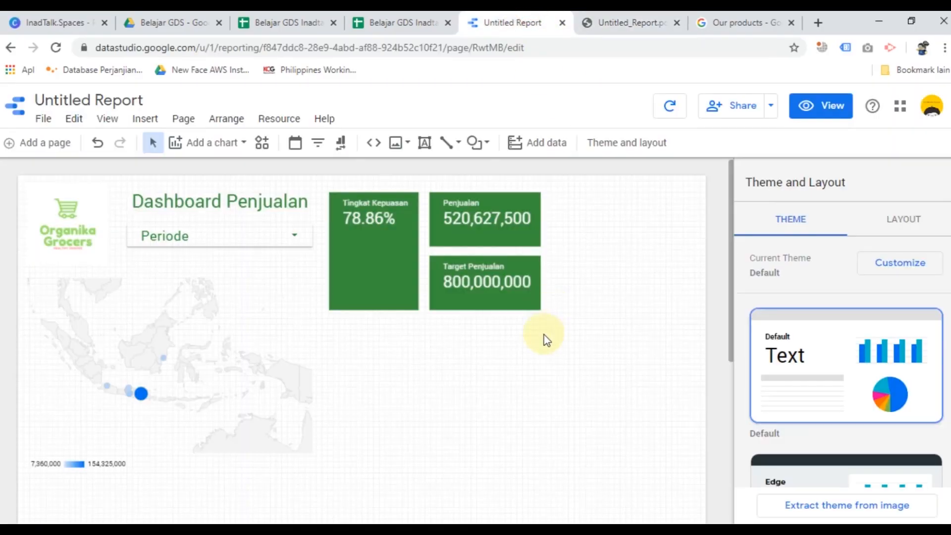
Step: Add a filter control beside the Penjualan scorecard, extending to the right edge of the report page
click(318, 142)
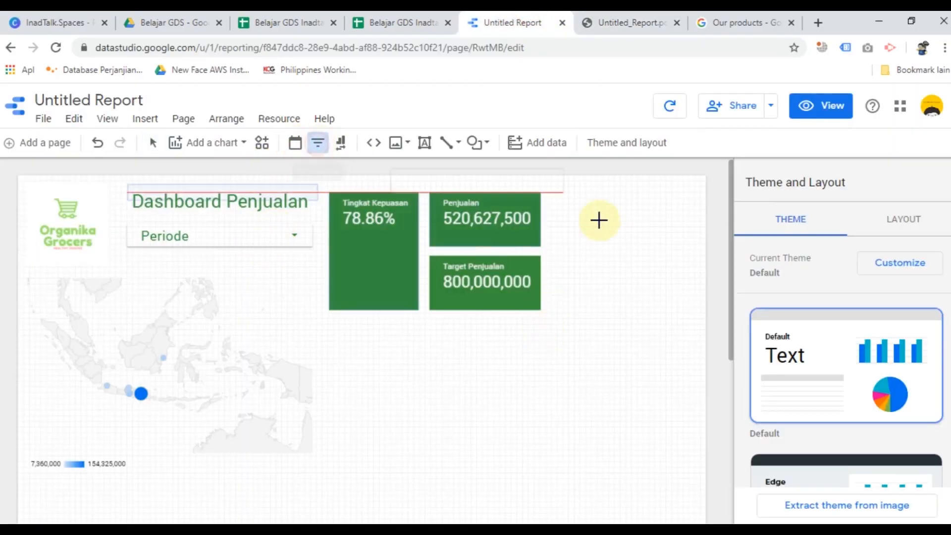
click(547, 192)
drag(718, 203, 694, 205)
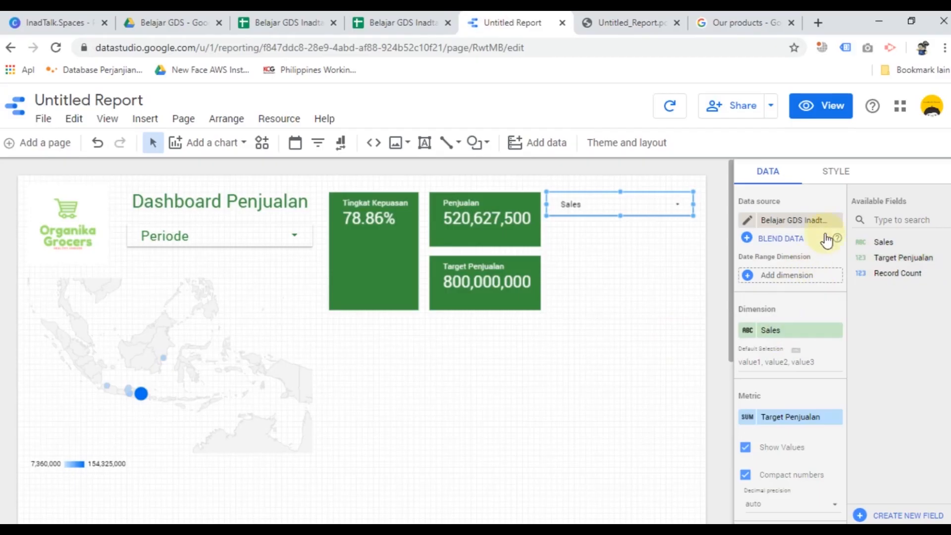
Step: Set the filter control's data source to Belajar GDS Inadtalk Spaces - Sheet1 and its dimension to Kategori
click(805, 223)
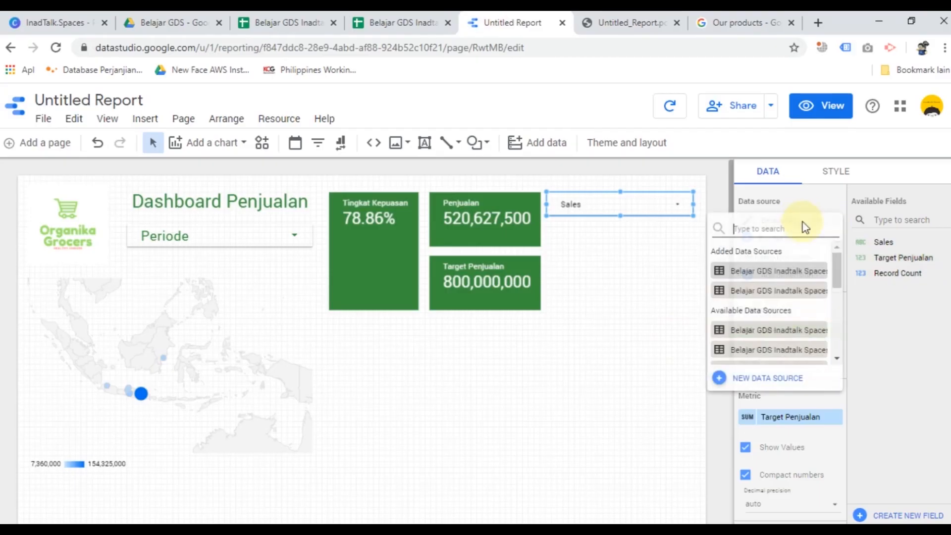
click(770, 292)
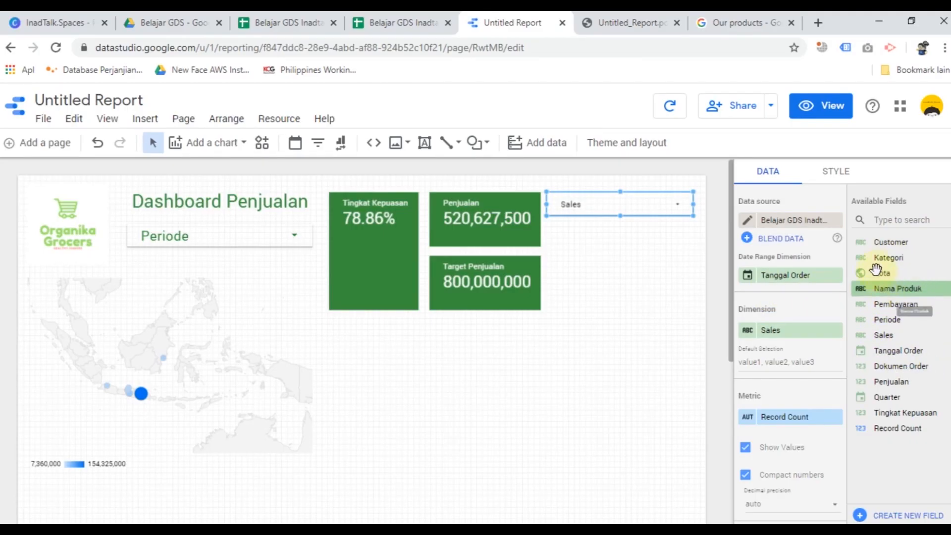
drag(862, 258, 758, 334)
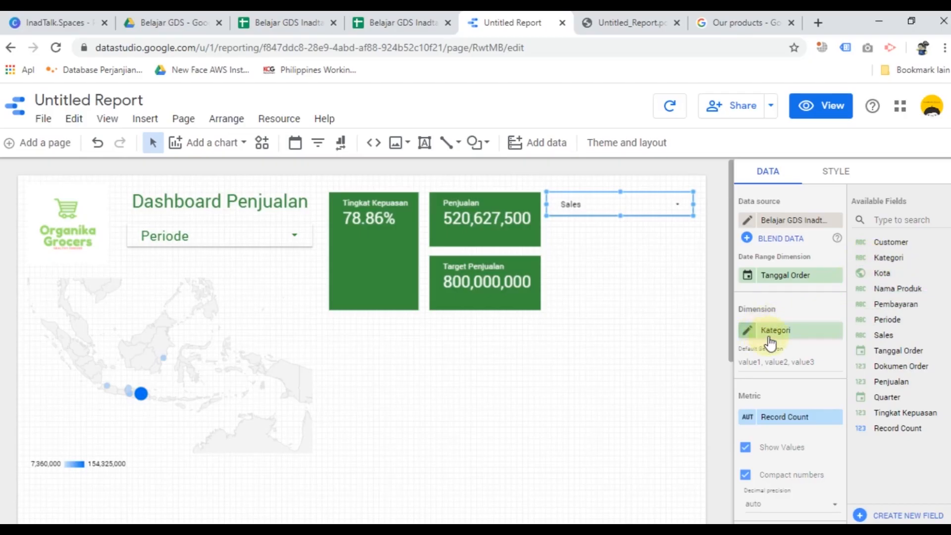
Step: Set the metric of the Kategori filter control to Penjualan
click(787, 418)
scroll(793, 454, down, 3)
click(790, 438)
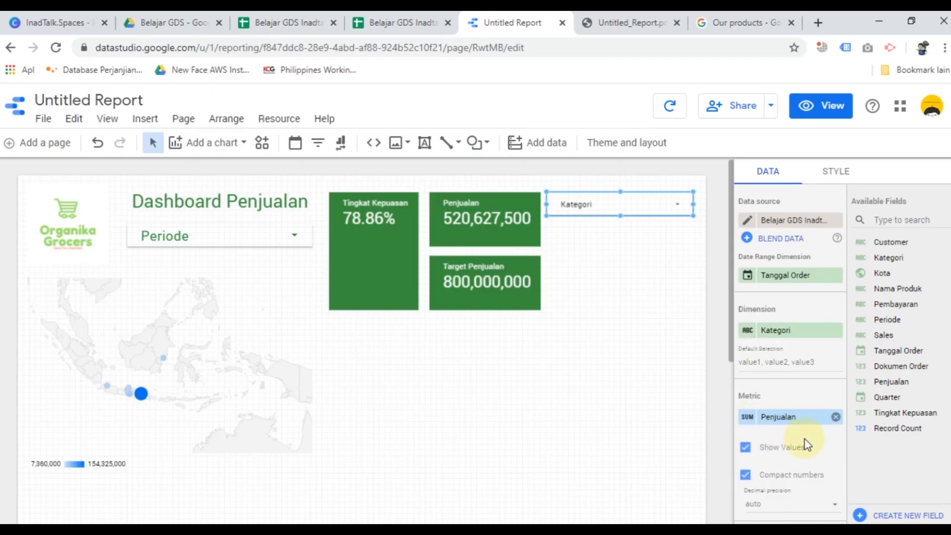
scroll(801, 441, down, 3)
scroll(806, 444, up, 3)
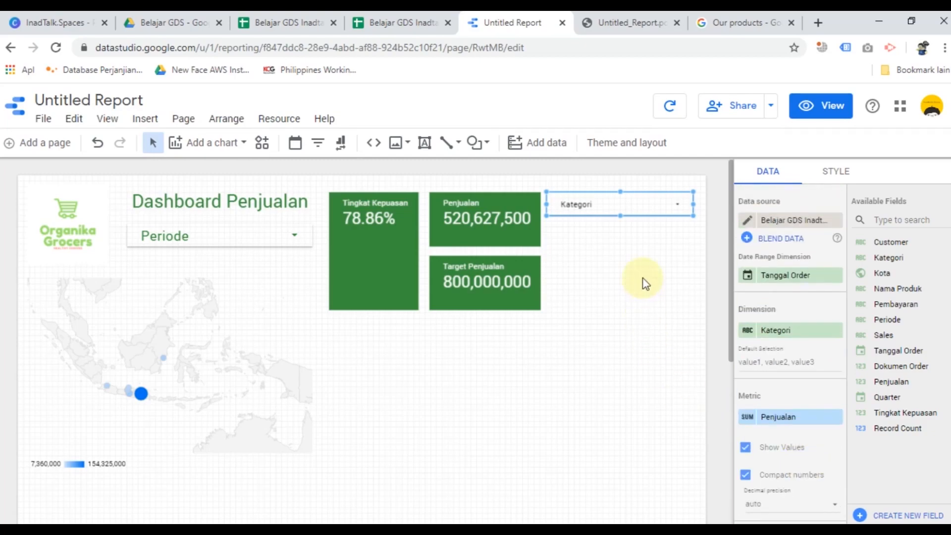
Step: Change the text colour of the Kategori filter control to dark green
click(837, 174)
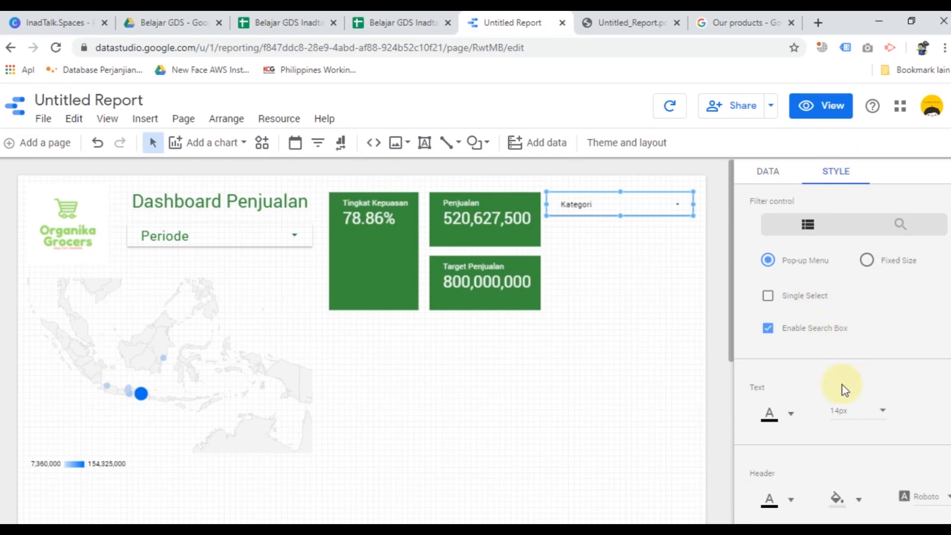
scroll(852, 374, down, 4)
scroll(813, 416, up, 1)
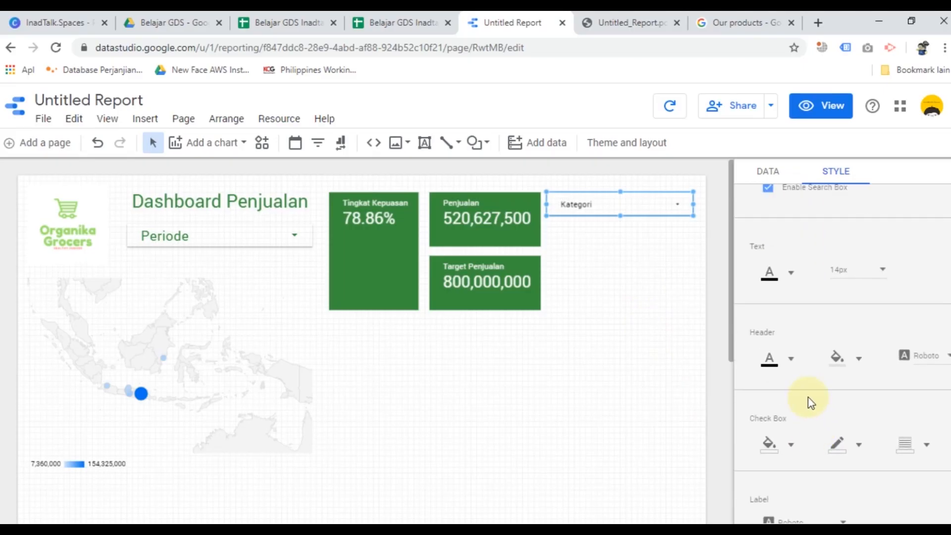
click(793, 275)
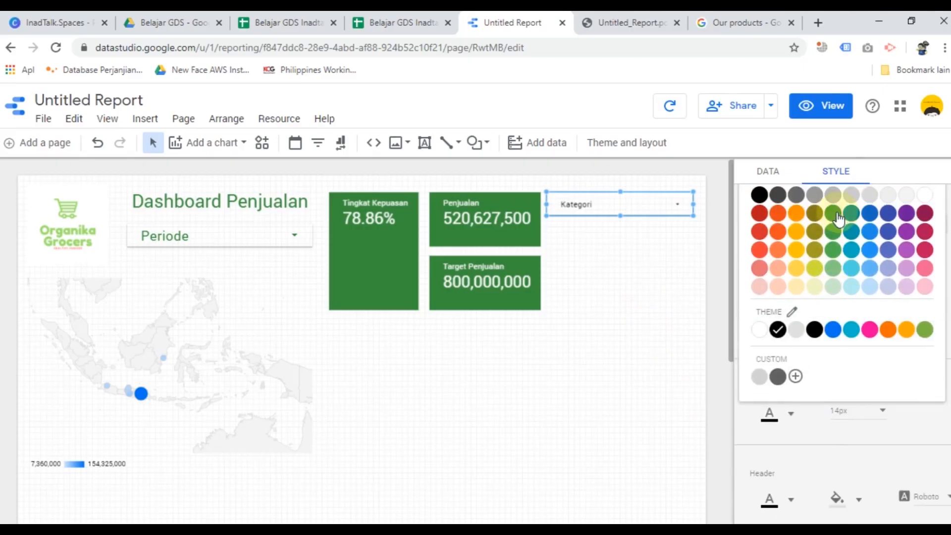
click(836, 214)
click(650, 315)
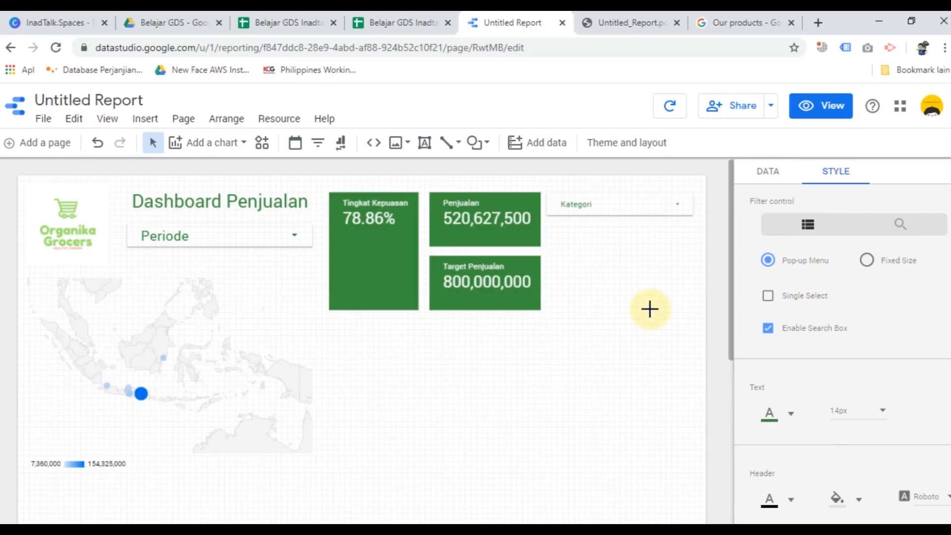
Step: Duplicate the Kategori filter control three times and stack the copies evenly beneath it, down to the lower edge of the Target Penjualan scorecard
click(617, 204)
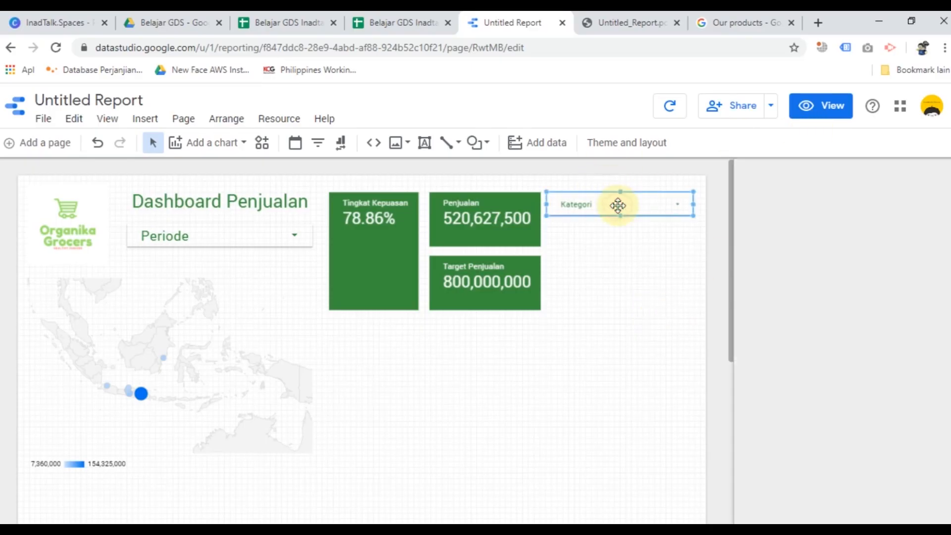
click(622, 280)
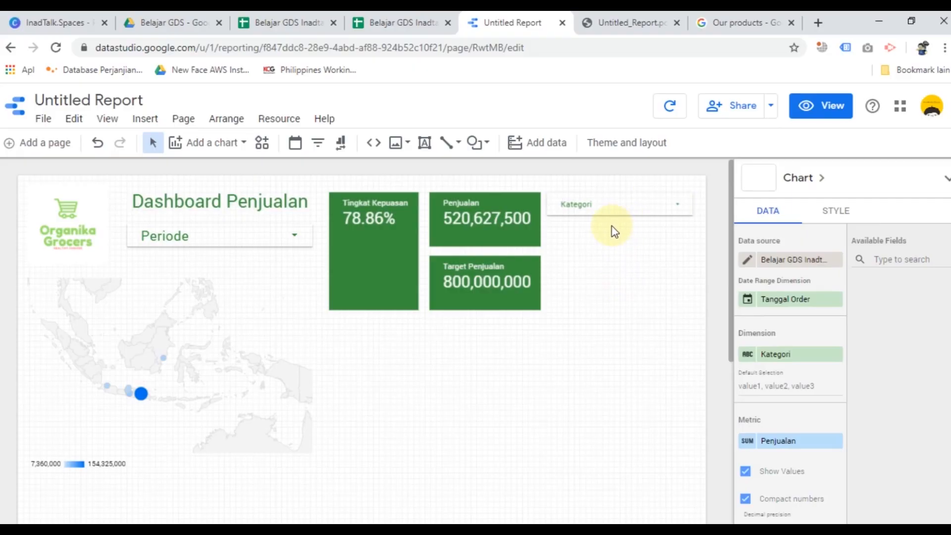
drag(599, 221, 587, 238)
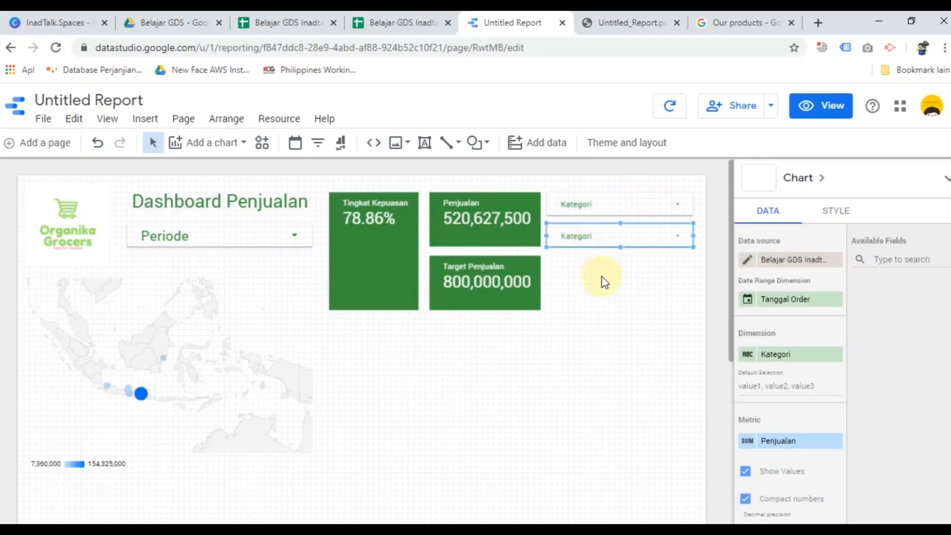
click(606, 290)
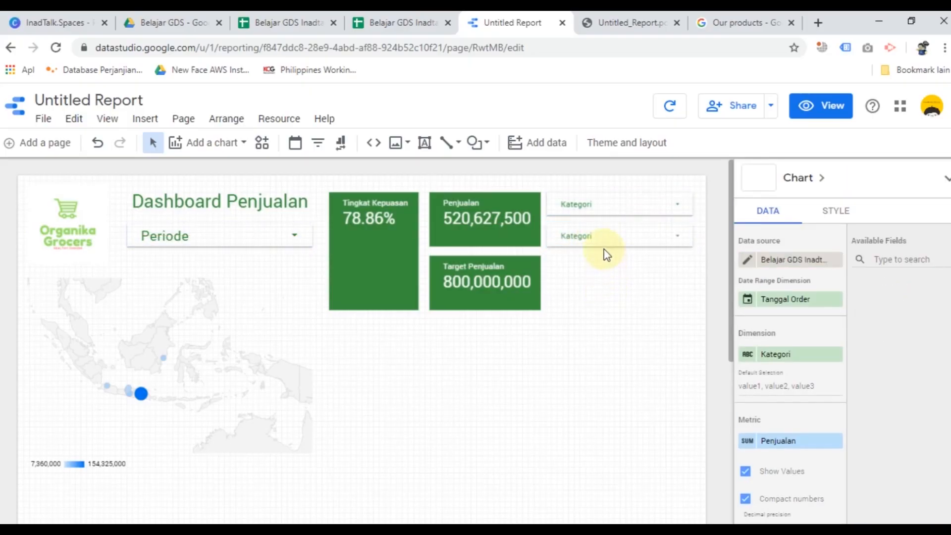
key(ctrl+v)
drag(603, 251, 593, 272)
click(622, 272)
click(629, 340)
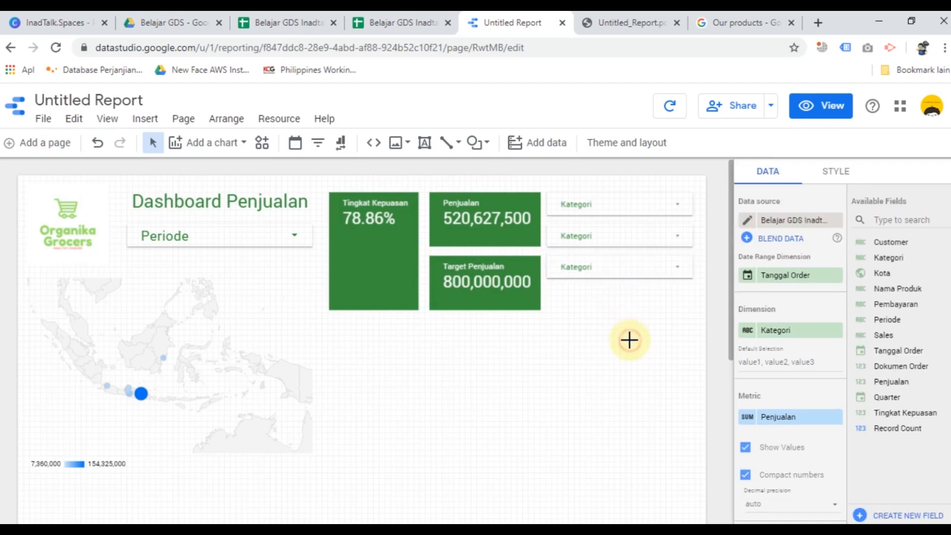
click(642, 280)
drag(637, 263, 604, 304)
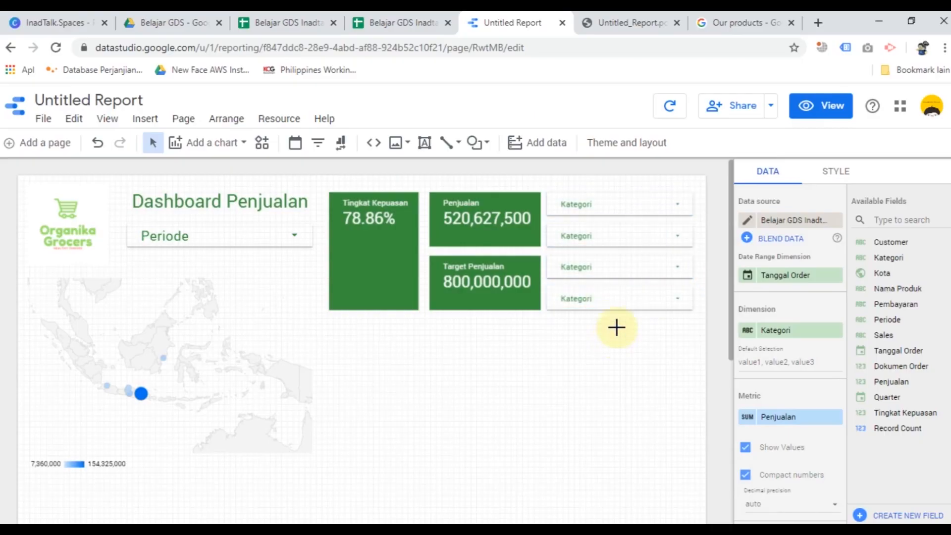
Step: Following the reference PDF, set the second filter control's dimension to Sales and the third one's to Nama Produk
click(608, 240)
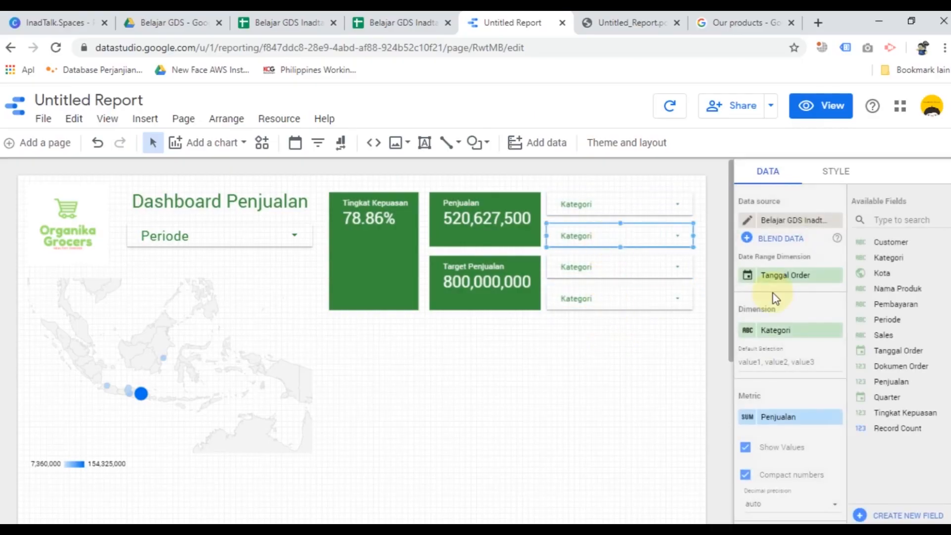
click(621, 24)
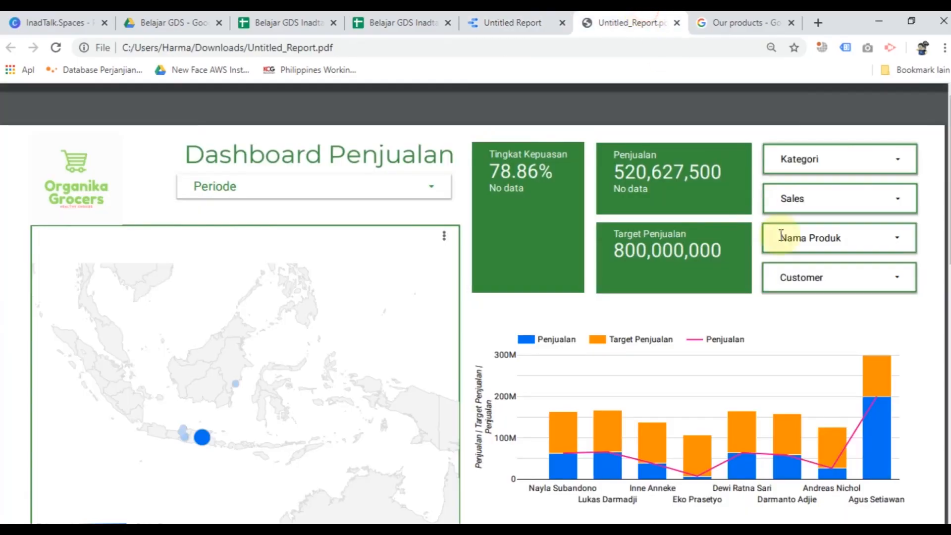
click(513, 20)
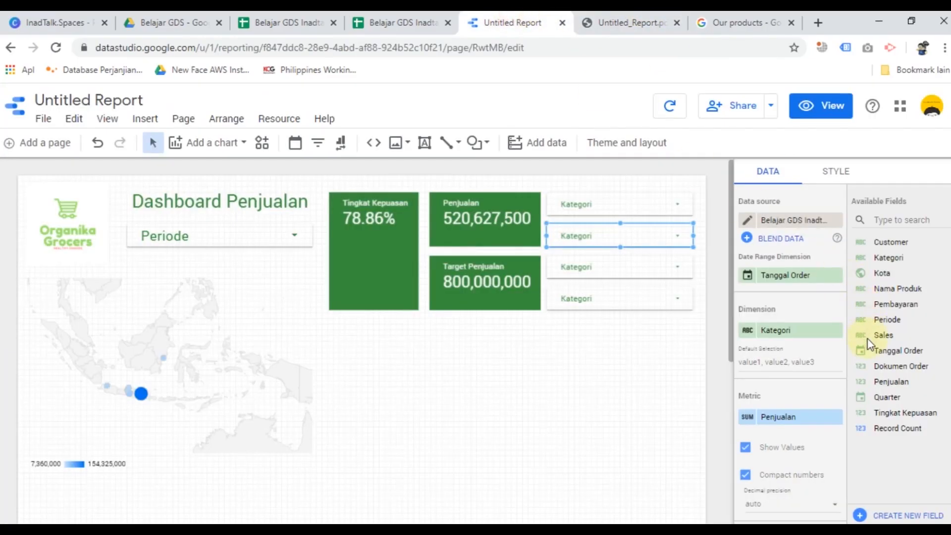
drag(858, 334, 772, 331)
click(639, 263)
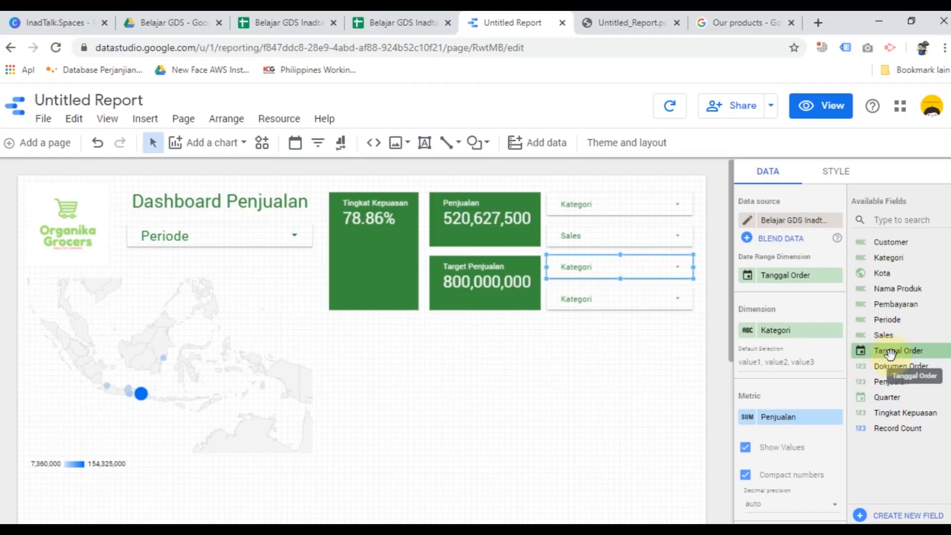
drag(893, 290, 773, 334)
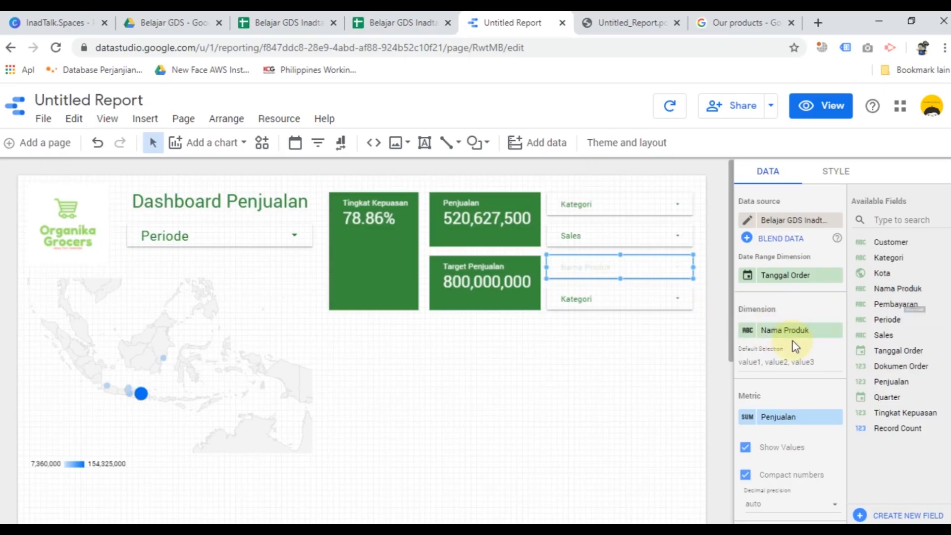
Step: Check the reference PDF and set the fourth filter control's dimension to Customer
click(623, 297)
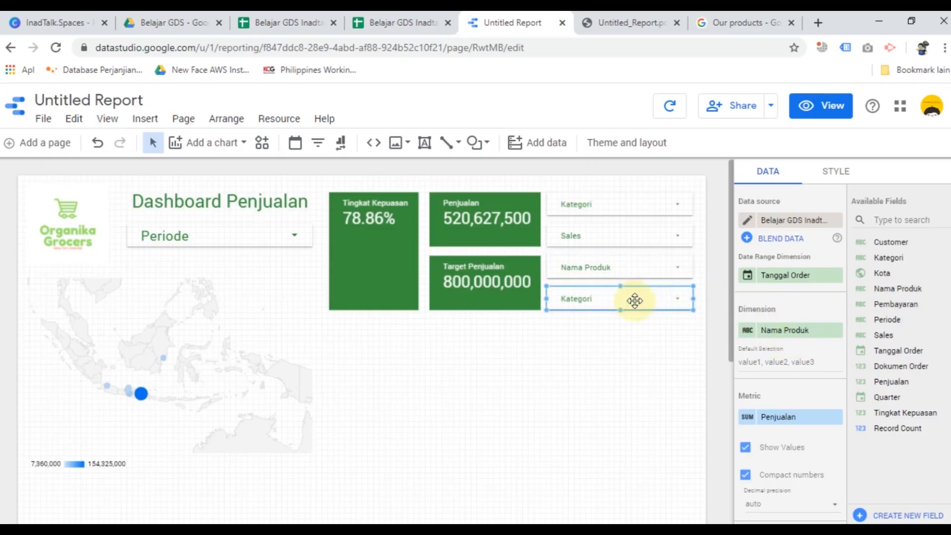
click(641, 19)
click(528, 19)
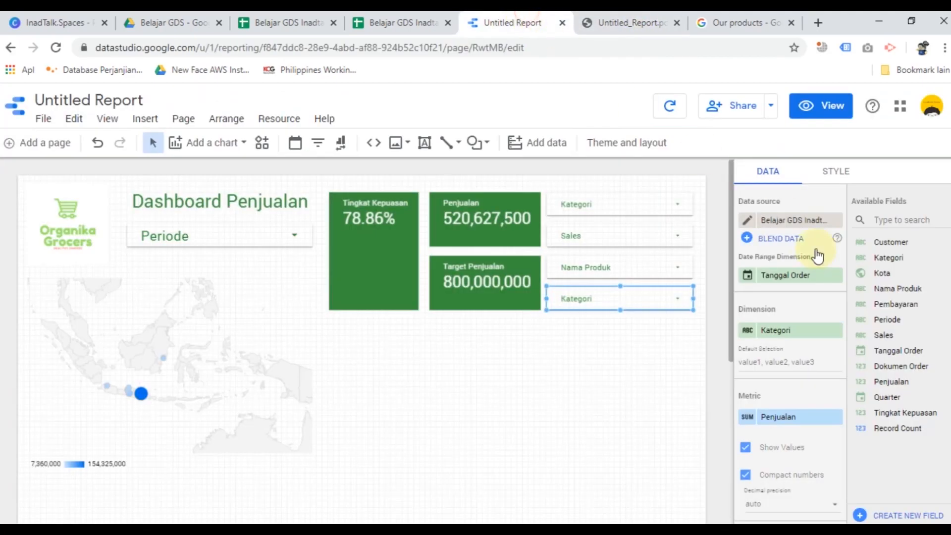
drag(889, 242, 784, 332)
click(631, 381)
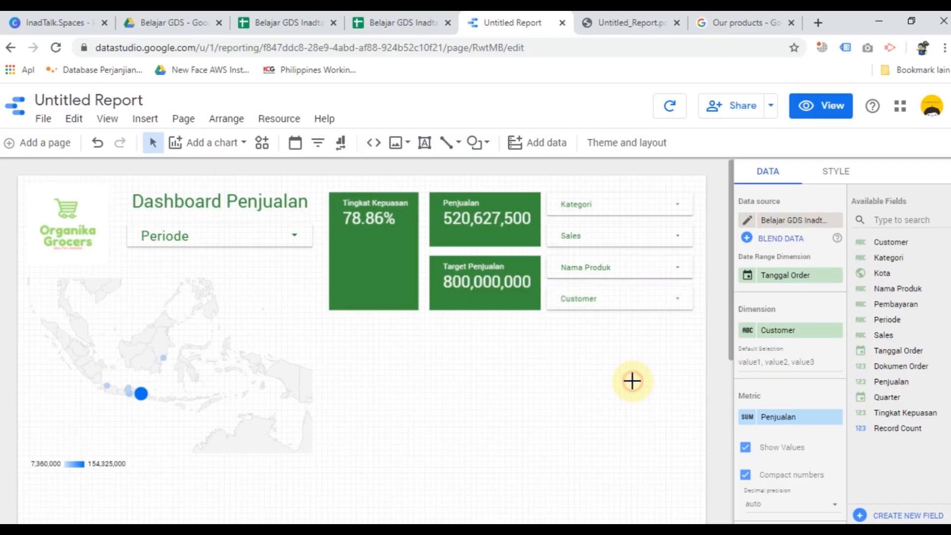
Step: Switch the report to view mode and filter Periode to 2020/03
click(809, 110)
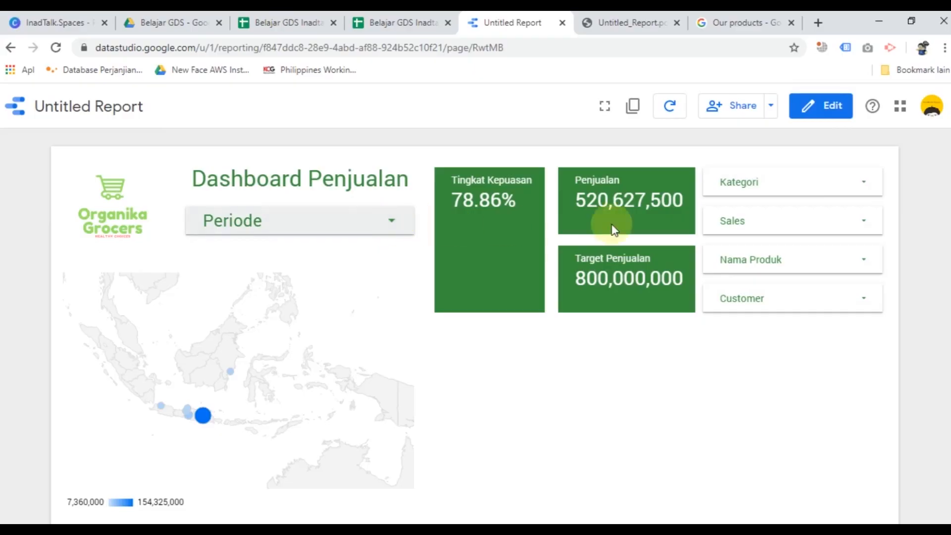
click(393, 221)
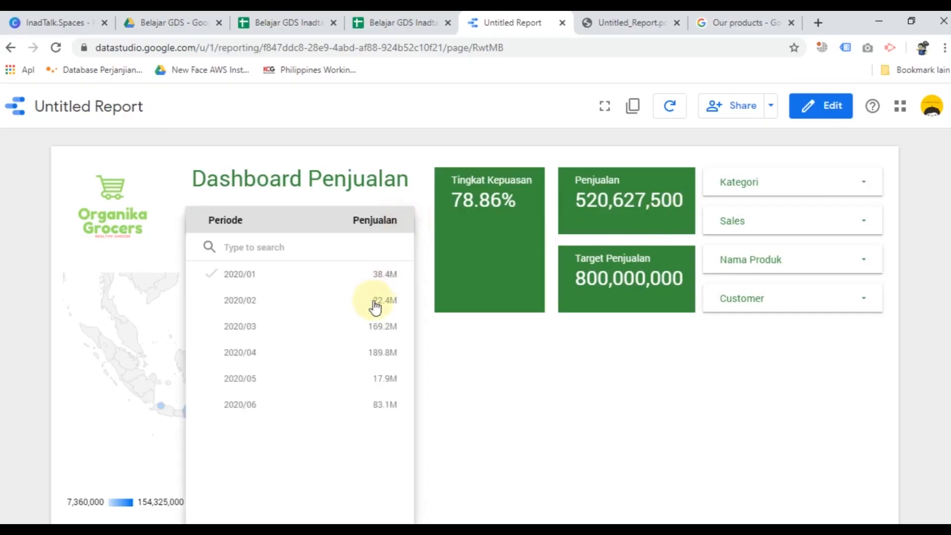
click(335, 326)
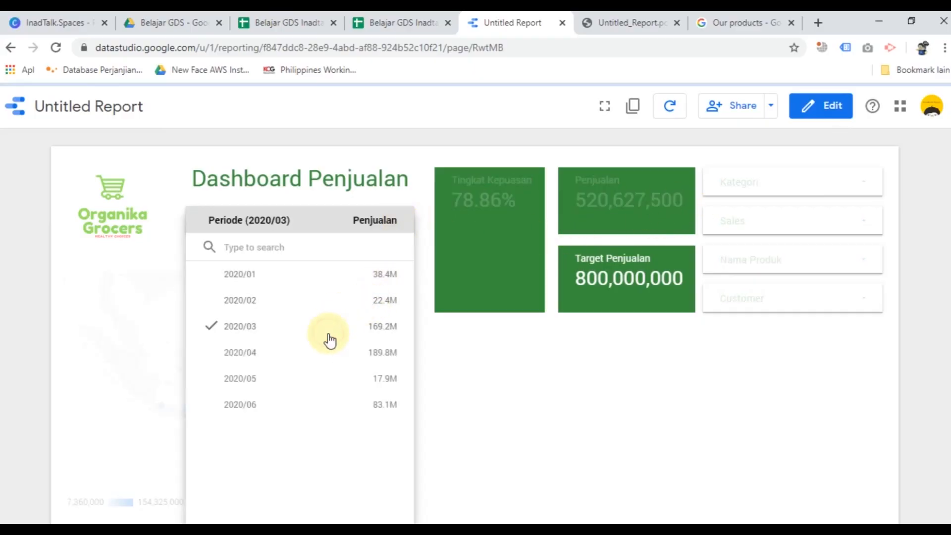
click(539, 371)
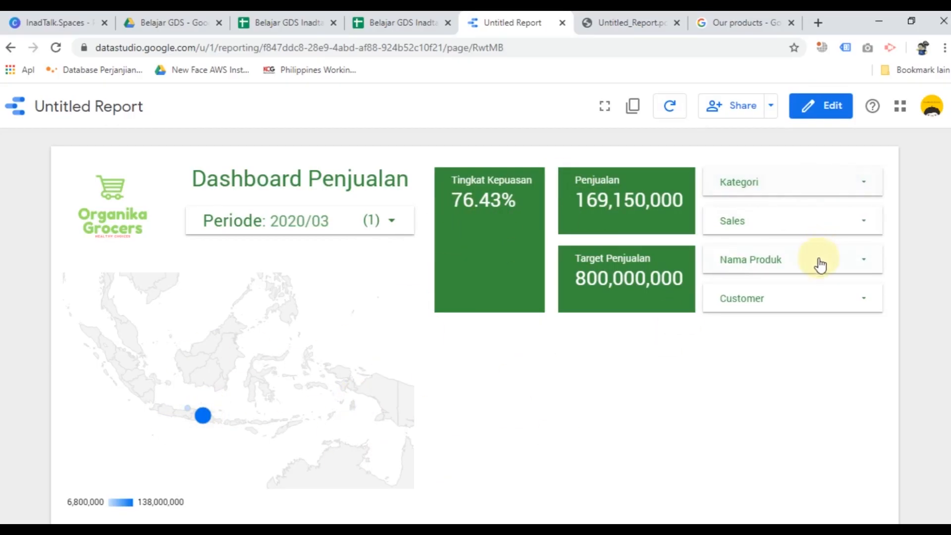
Step: Filter Kategori to only Saus and check the map for that category
click(807, 183)
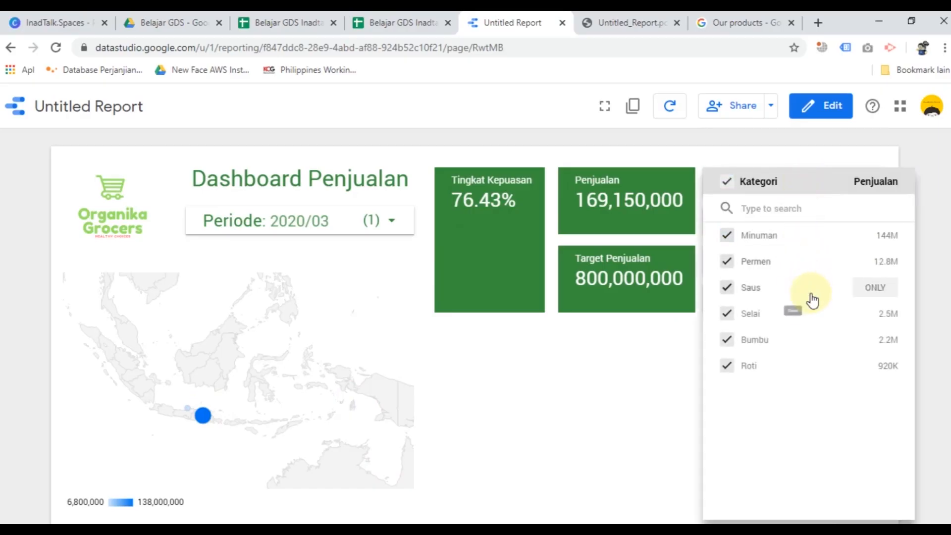
click(872, 291)
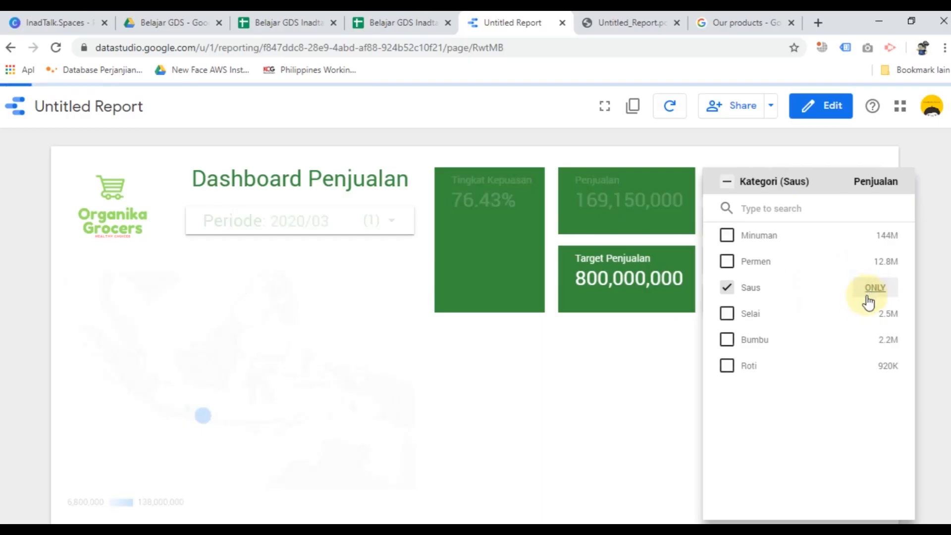
click(617, 404)
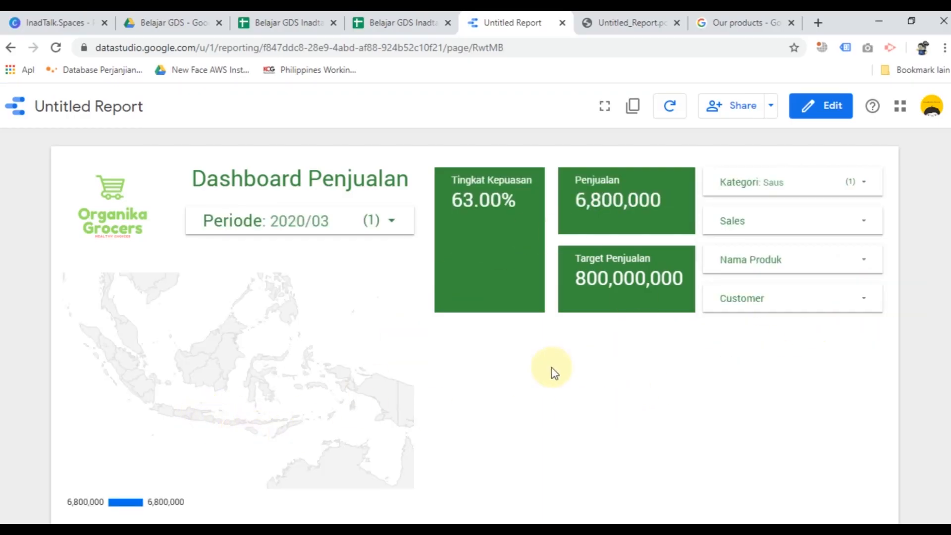
click(214, 421)
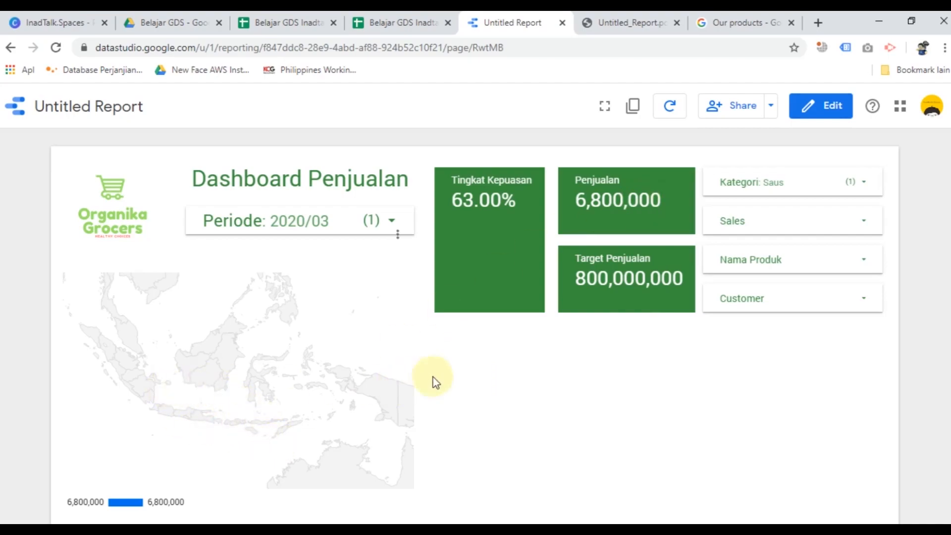
Step: Change the Kategori filter to only Minuman
click(845, 184)
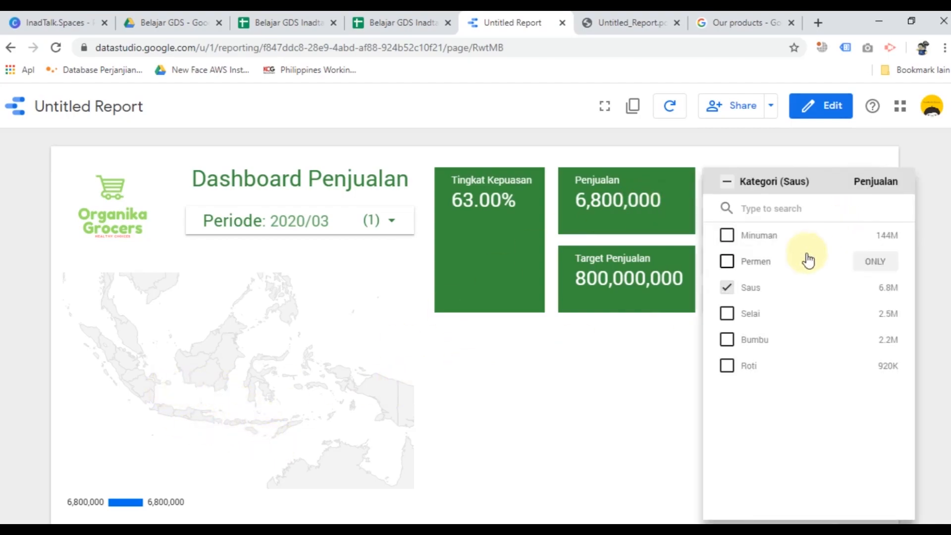
click(874, 236)
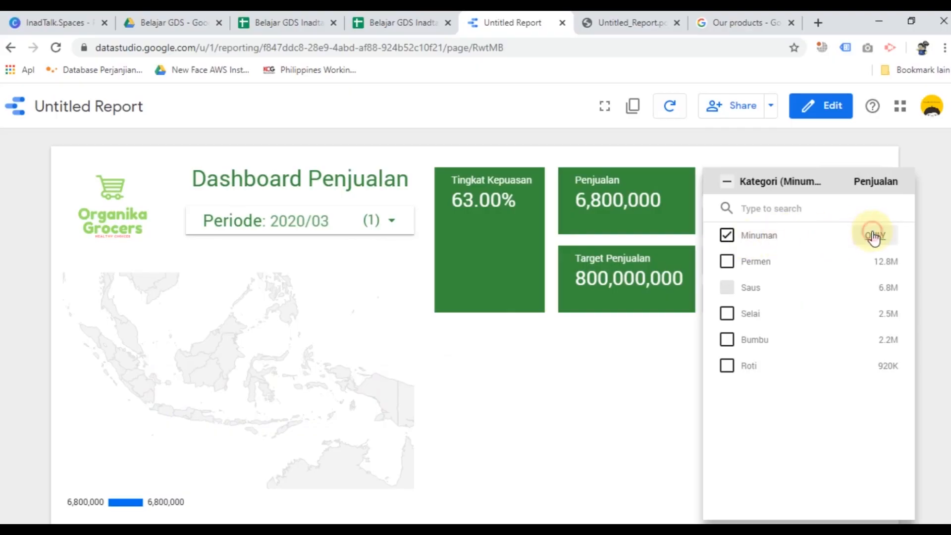
click(598, 401)
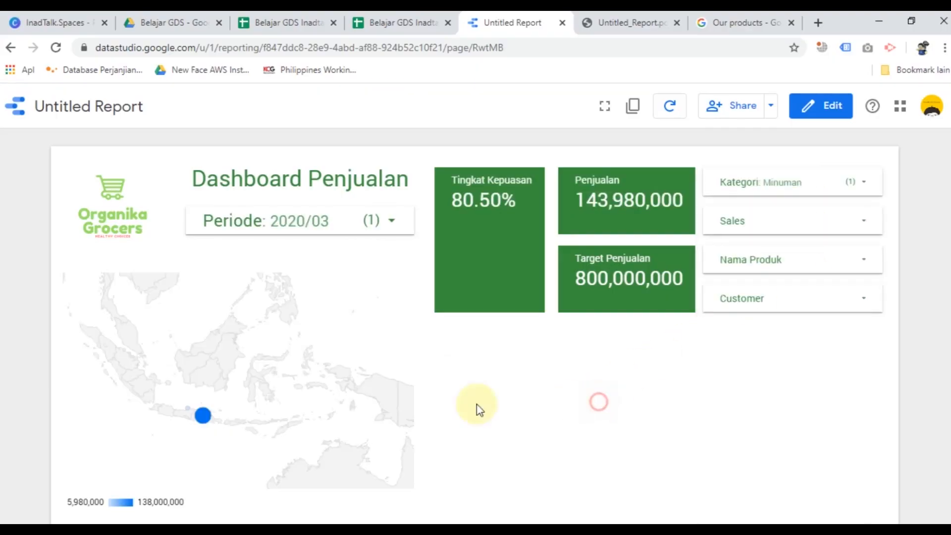
Step: Inspect the sales of the city bubbles on the map and return the report to edit mode
click(203, 413)
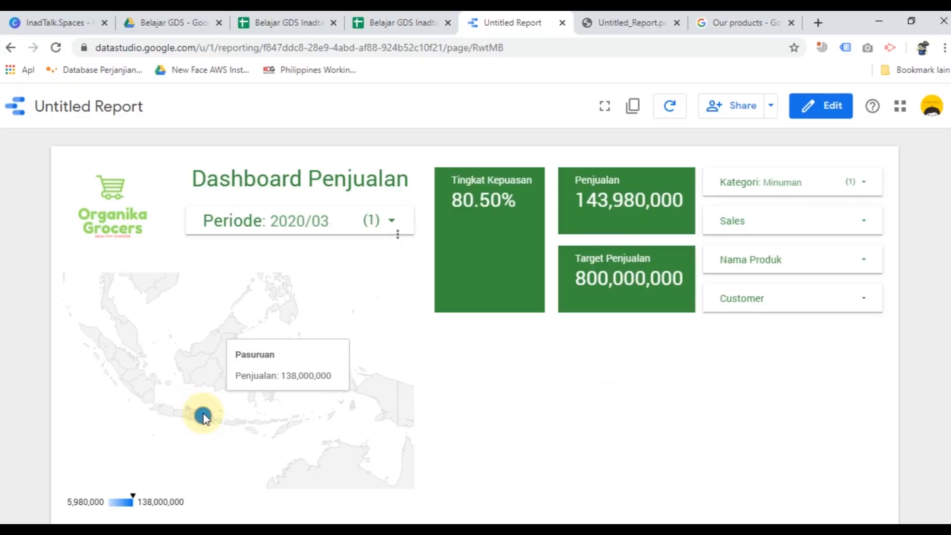
mouse_move(188, 410)
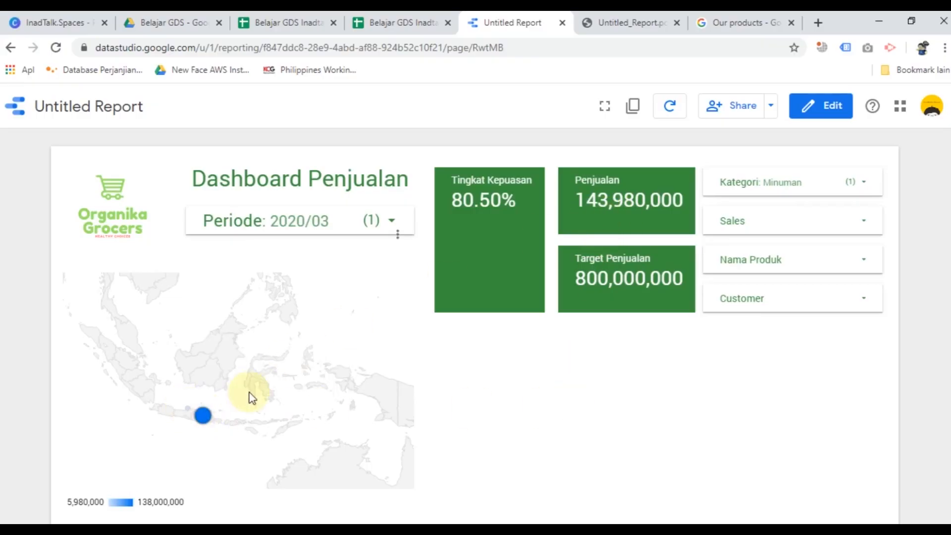
click(398, 413)
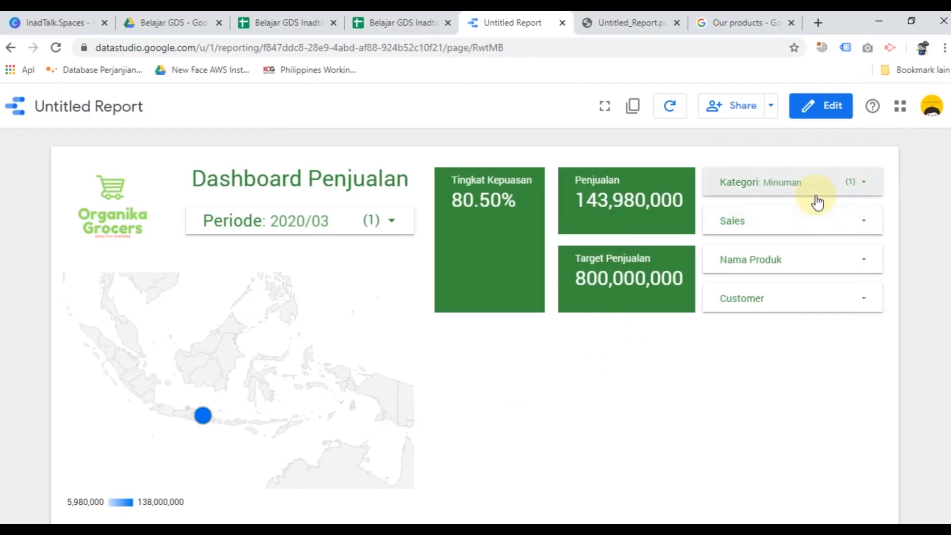
click(815, 115)
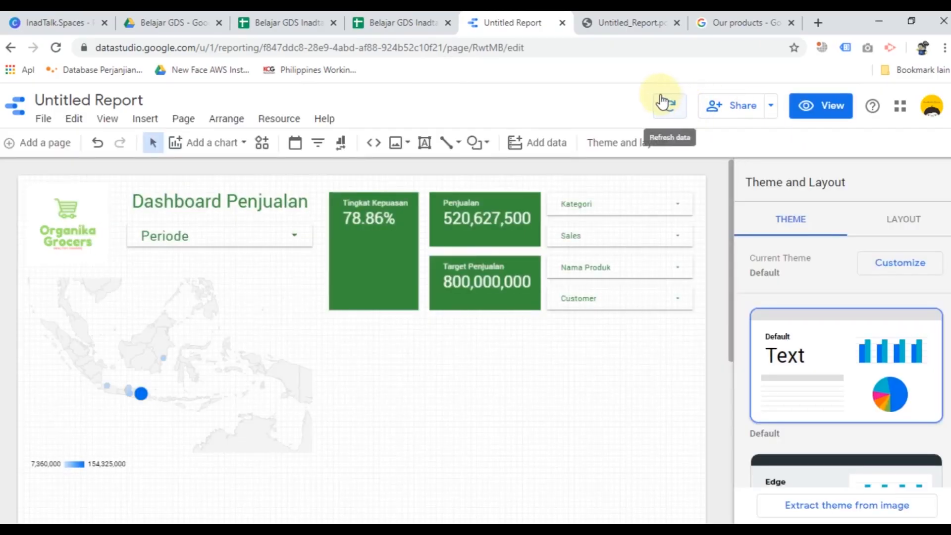
Step: Check the sales chart beside the map in the reference PDF and return to the empty area of the report
click(595, 23)
scroll(616, 403, down, 3)
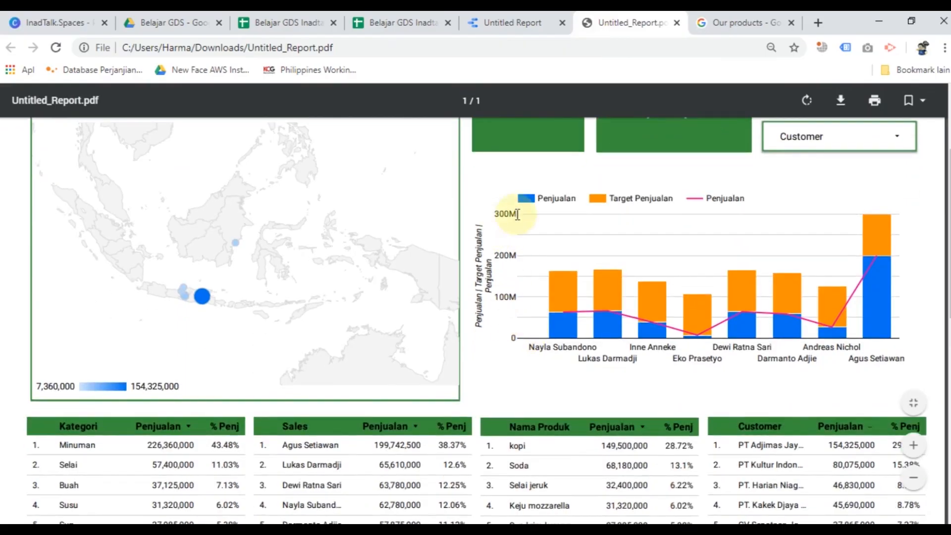
click(490, 22)
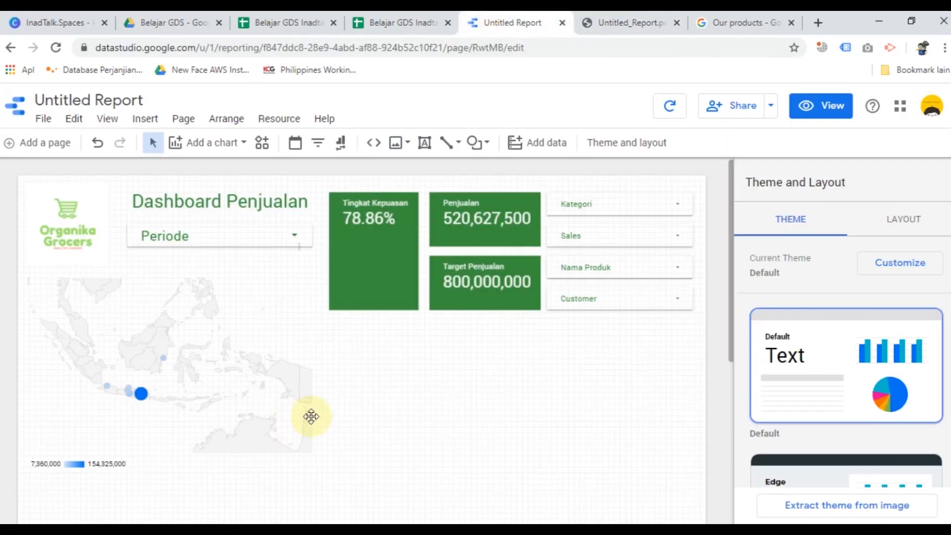
scroll(317, 415, down, 2)
scroll(317, 415, down, 1)
scroll(316, 415, up, 1)
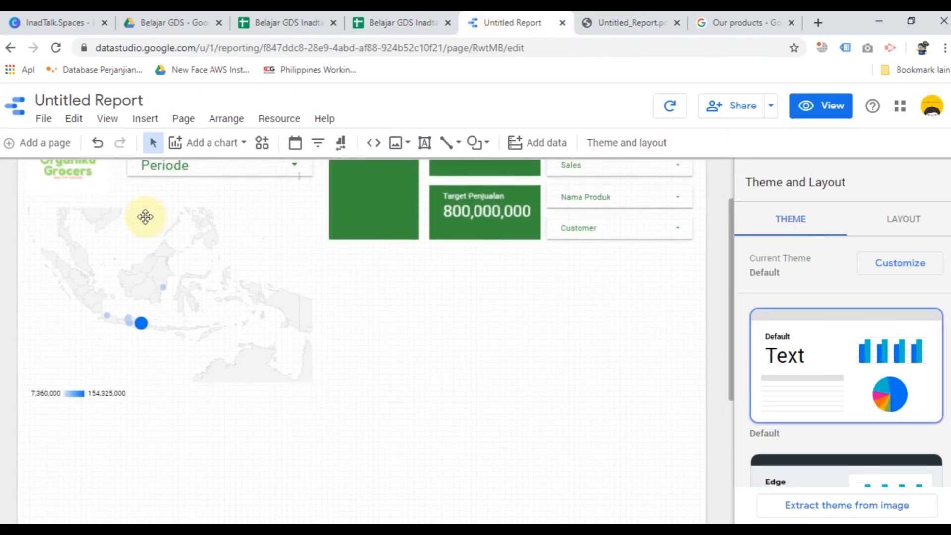
Step: Add a stacked column chart below the scorecards and resize it to span the scorecards and filter controls
click(234, 150)
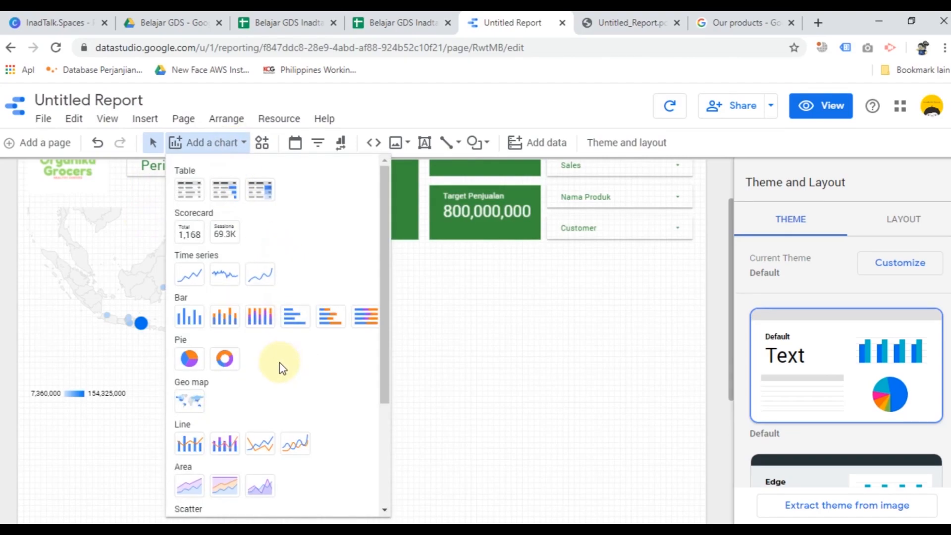
click(227, 322)
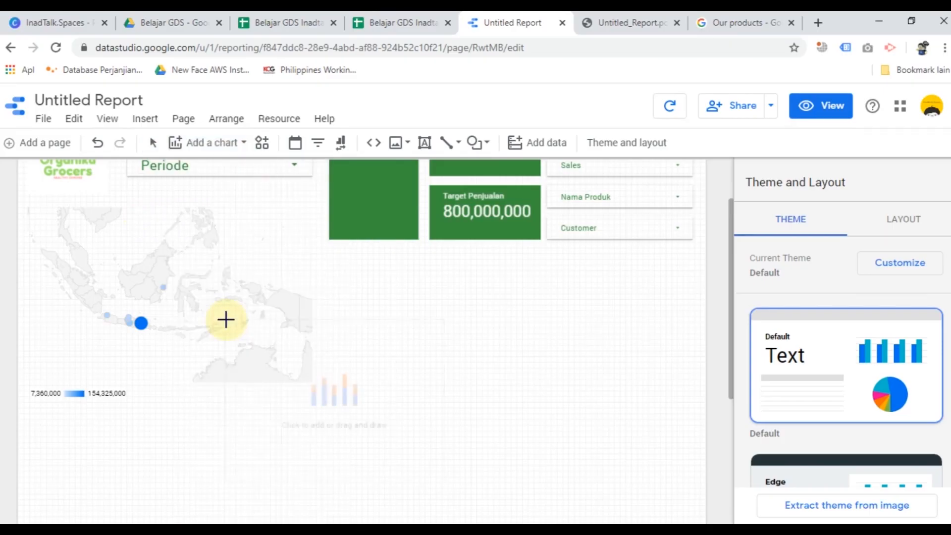
click(325, 250)
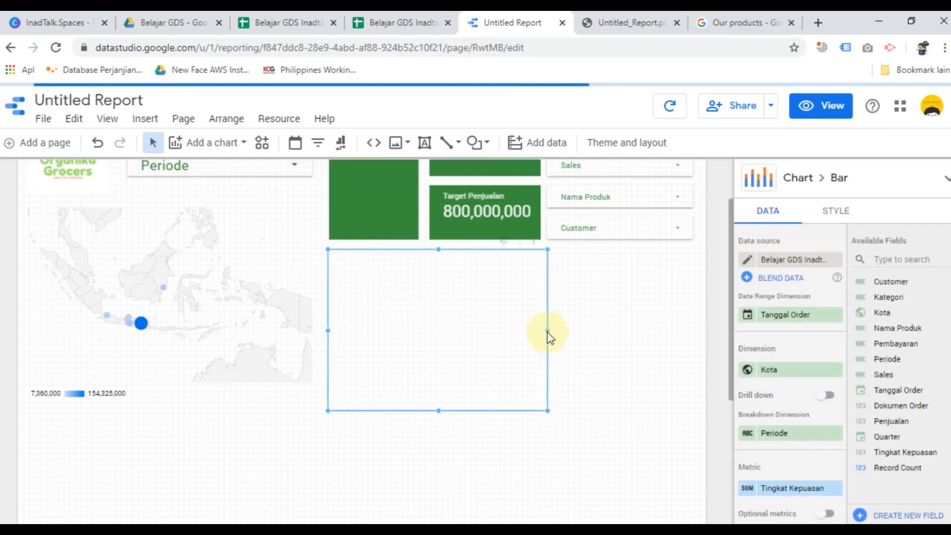
drag(546, 330, 690, 314)
mouse_move(512, 410)
mouse_down()
mouse_move(513, 386)
mouse_move(515, 412)
mouse_up()
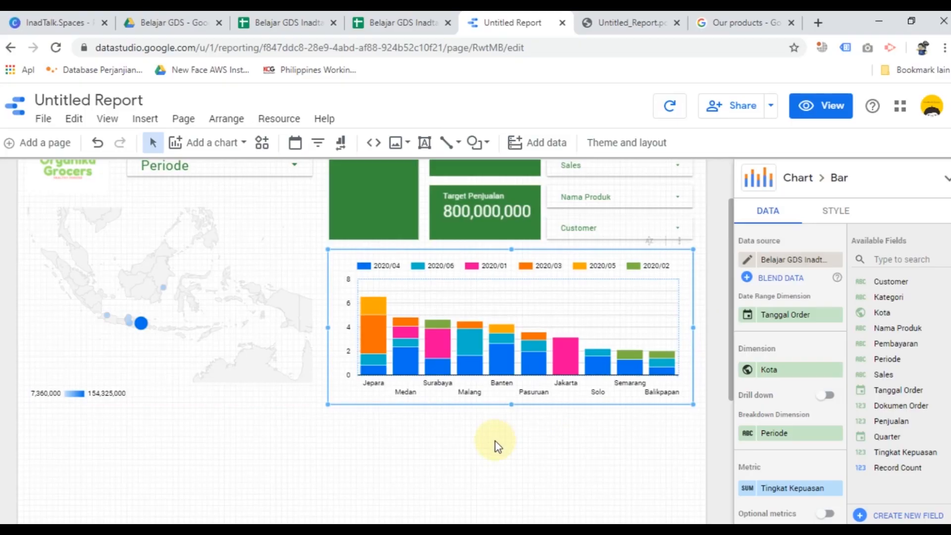
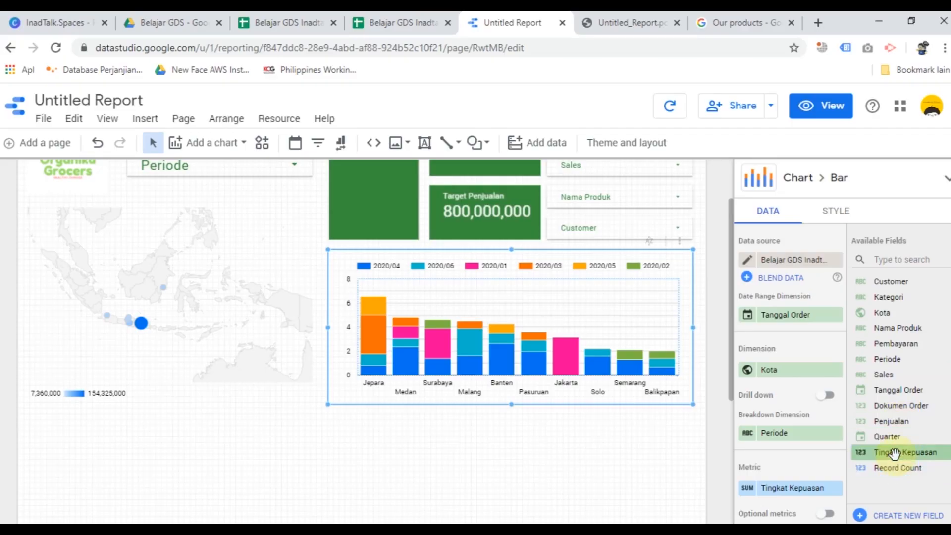
Step: Set the column chart's dimension to Periode and its metric to Penjualan
drag(892, 361, 776, 378)
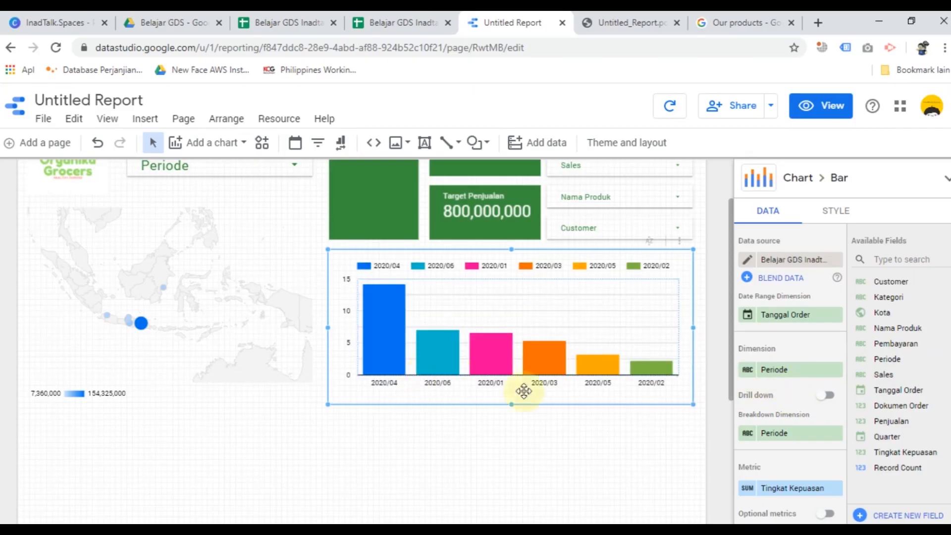
scroll(788, 412, down, 3)
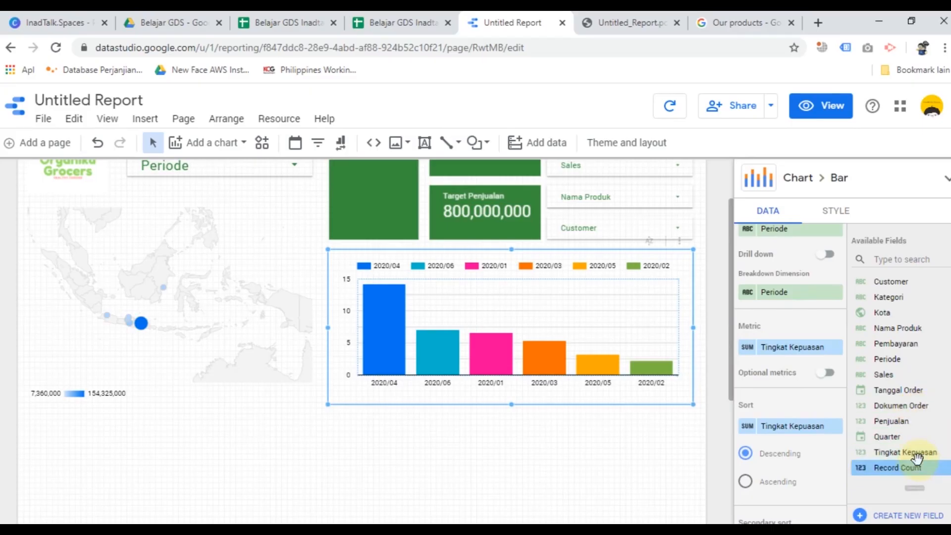
drag(898, 425, 792, 349)
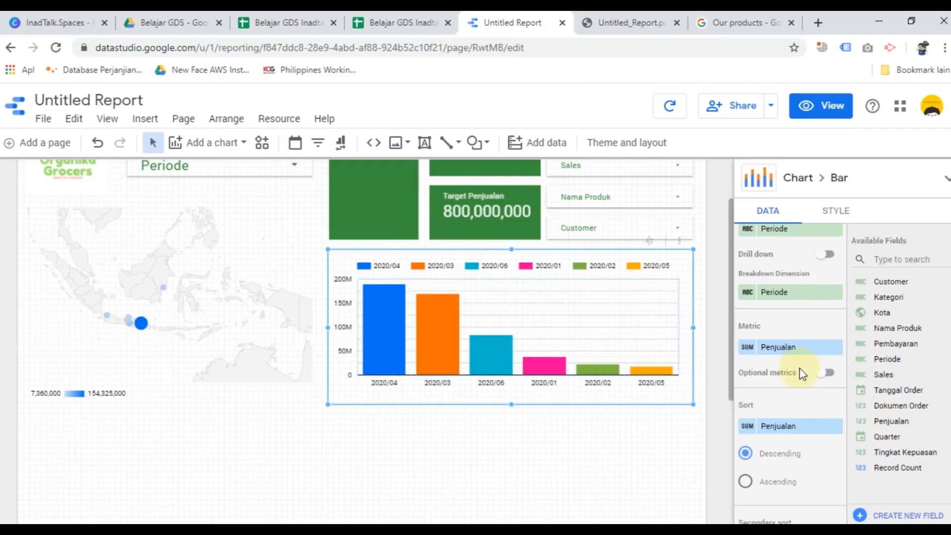
scroll(781, 394, up, 2)
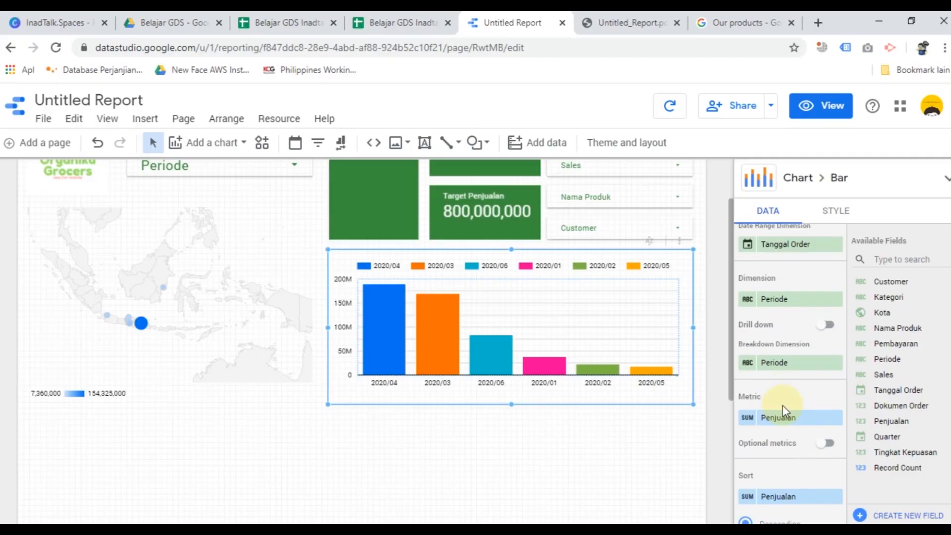
scroll(783, 406, down, 2)
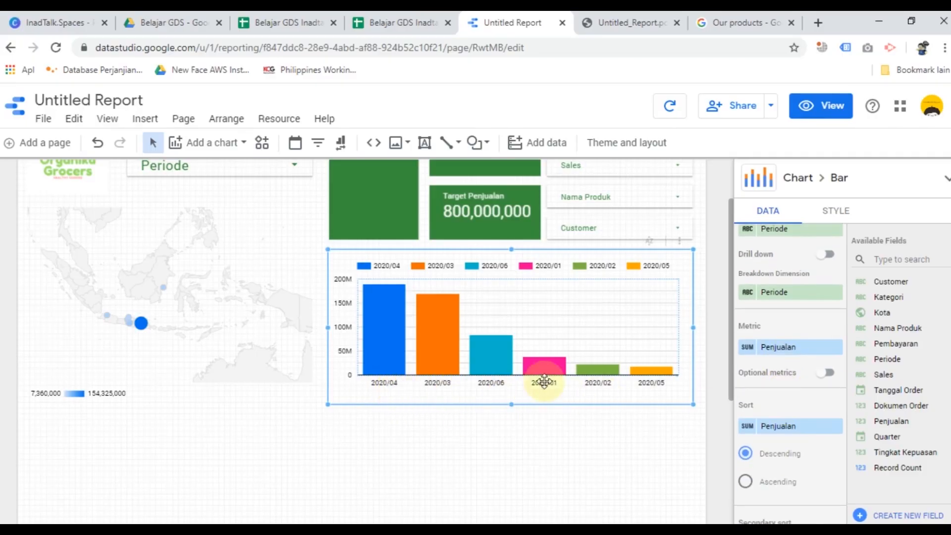
Step: Sort the column chart by Periode in ascending order and deselect it
scroll(804, 416, down, 2)
click(797, 414)
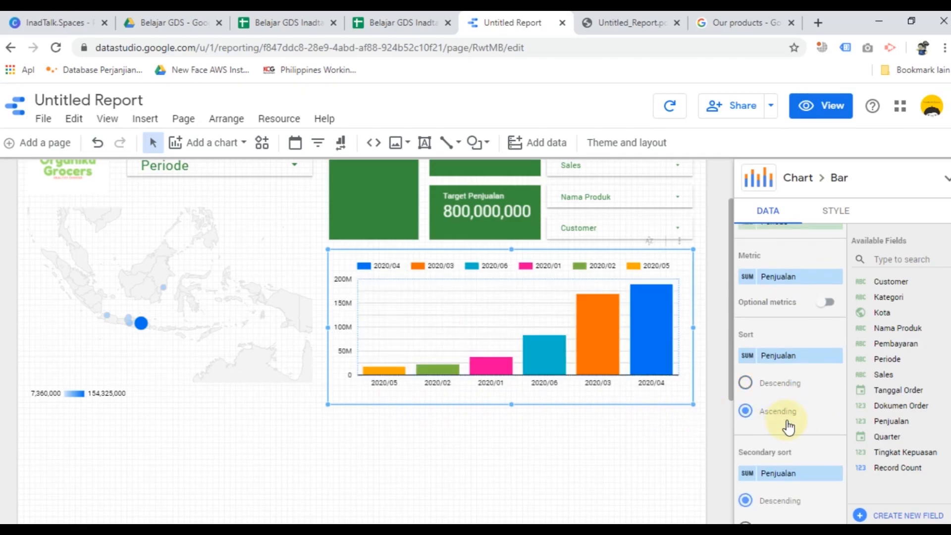
scroll(793, 431, down, 2)
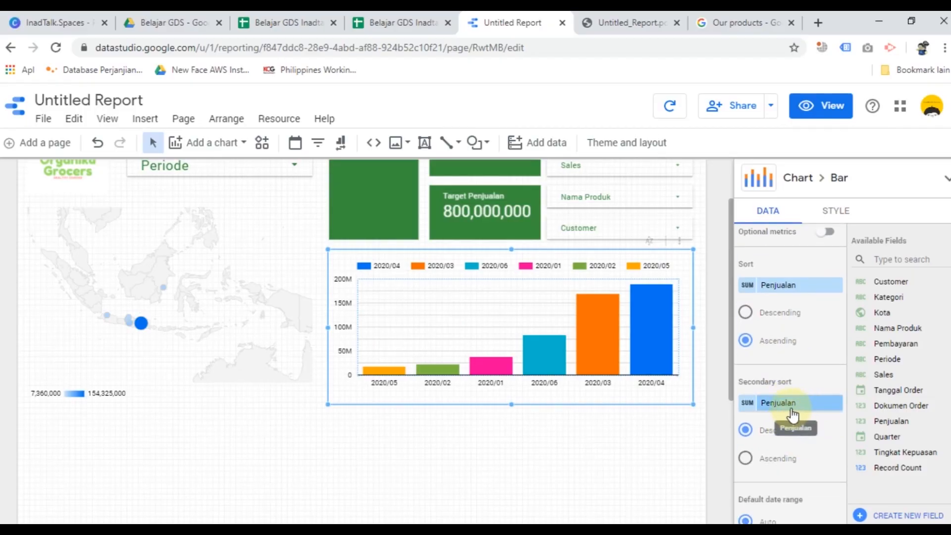
click(746, 295)
click(787, 267)
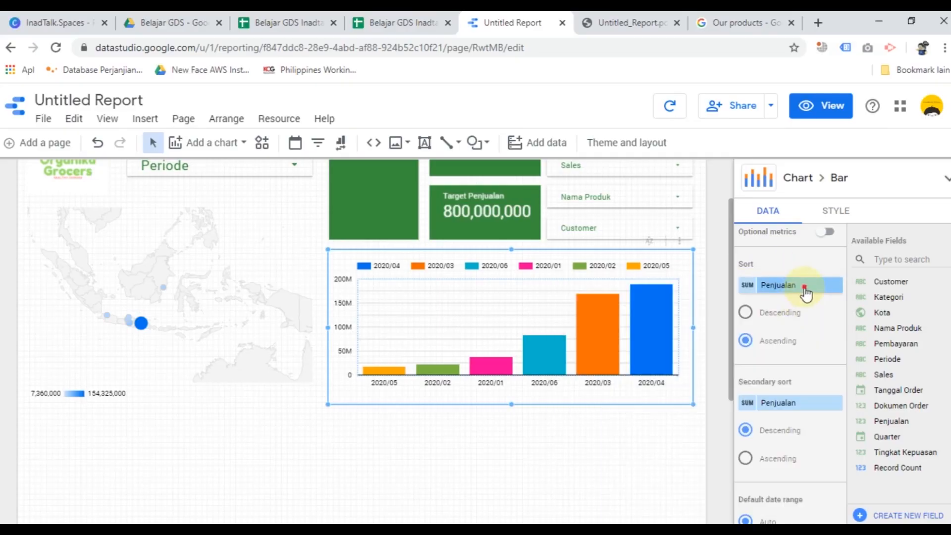
click(804, 285)
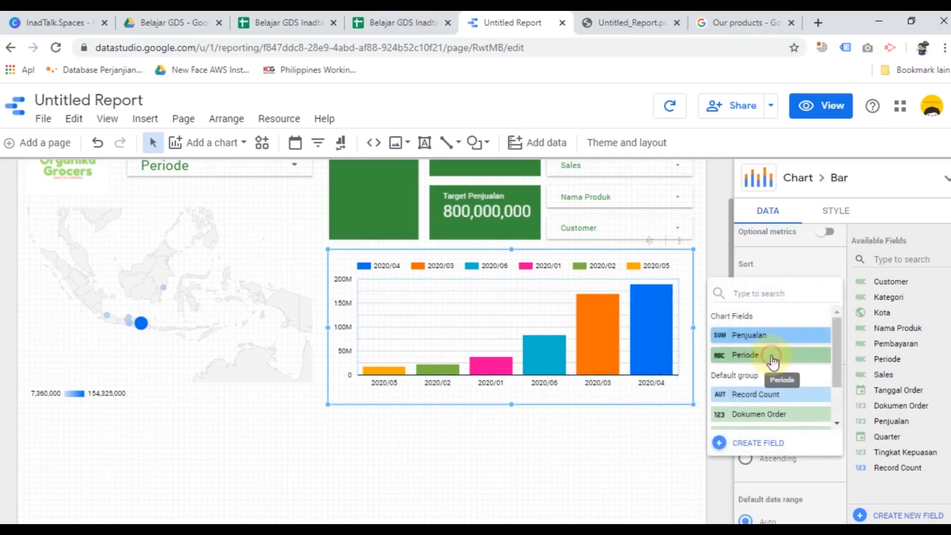
click(772, 355)
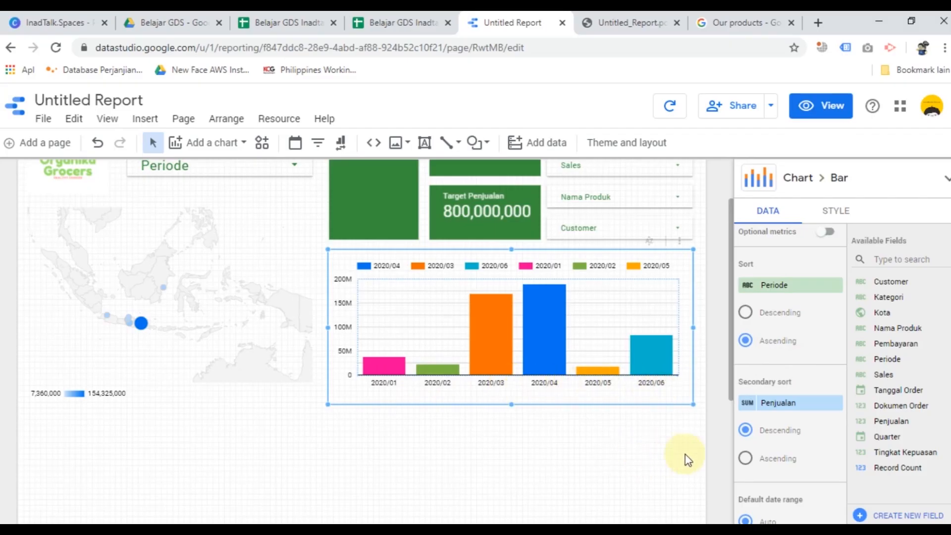
scroll(778, 444, up, 5)
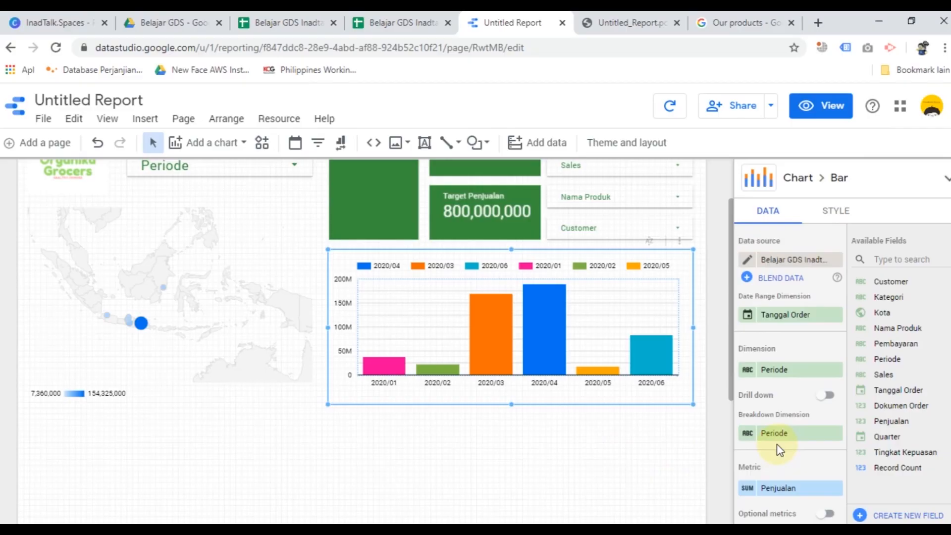
click(585, 475)
scroll(297, 455, up, 2)
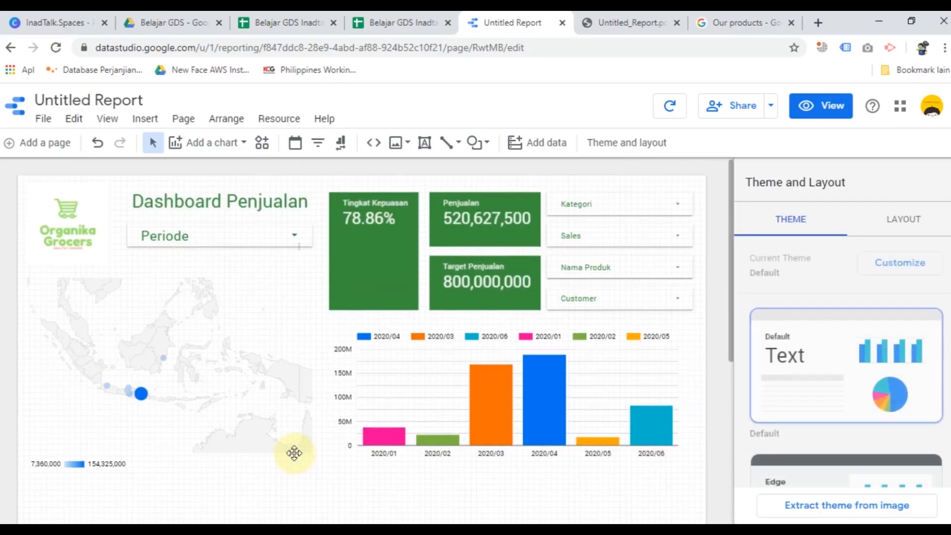
Step: Check the Kategori, Sales, Nama Produk and Customer tables in the reference PDF and return to the report
scroll(254, 458, down, 2)
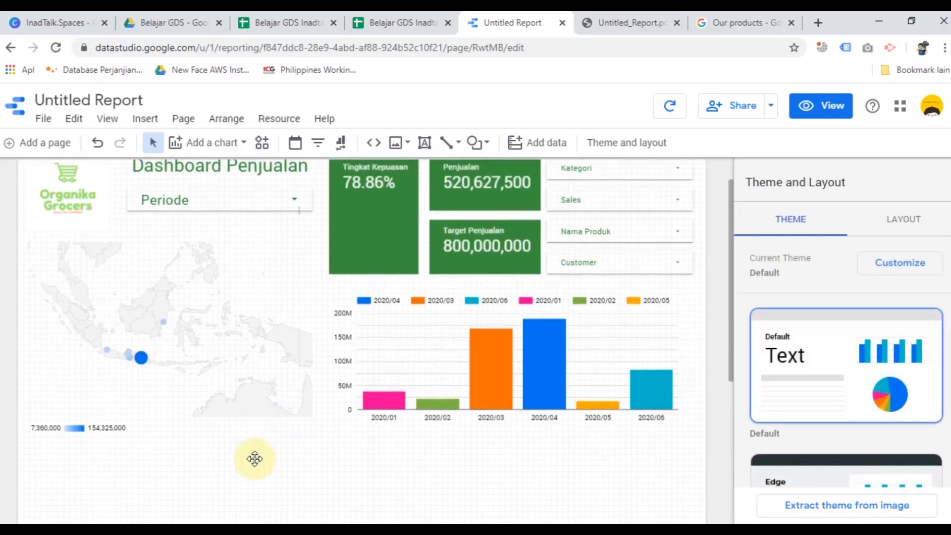
click(632, 22)
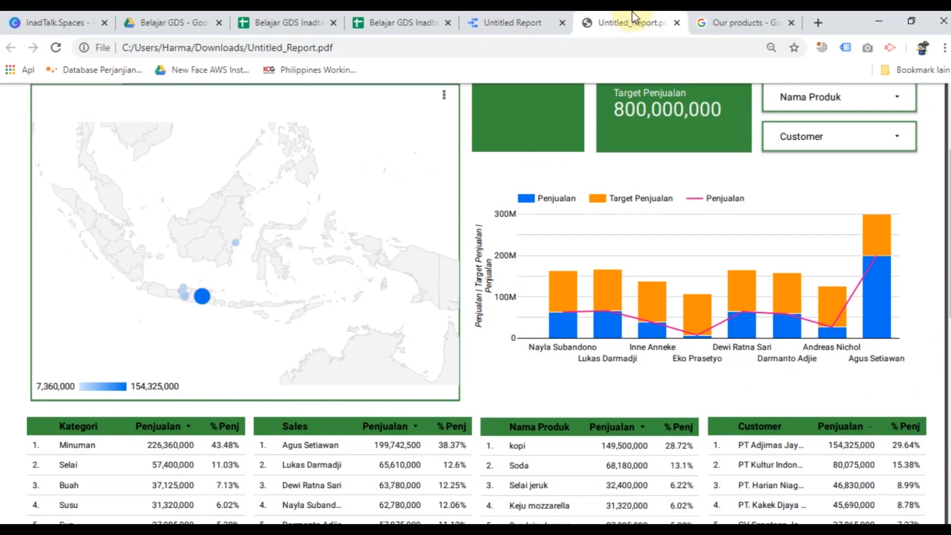
scroll(339, 350, down, 4)
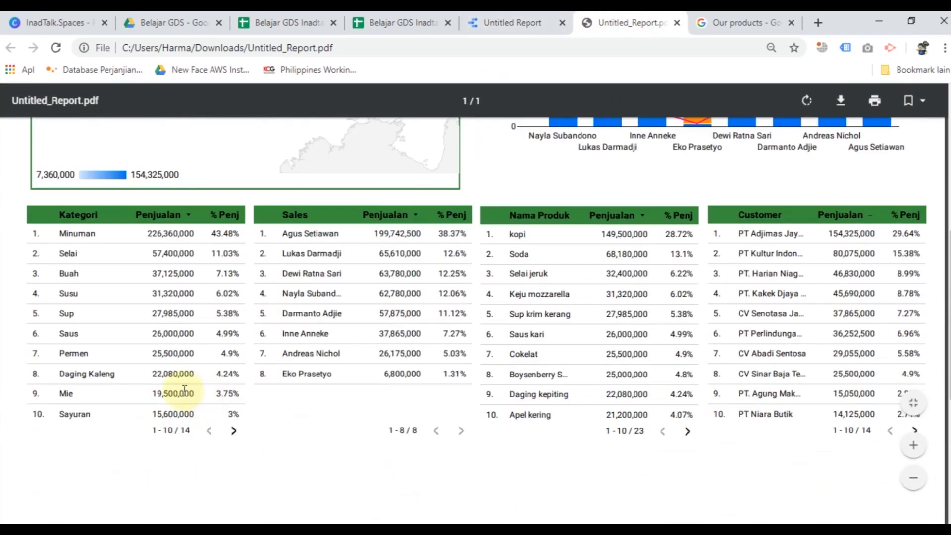
click(512, 22)
scroll(326, 475, down, 4)
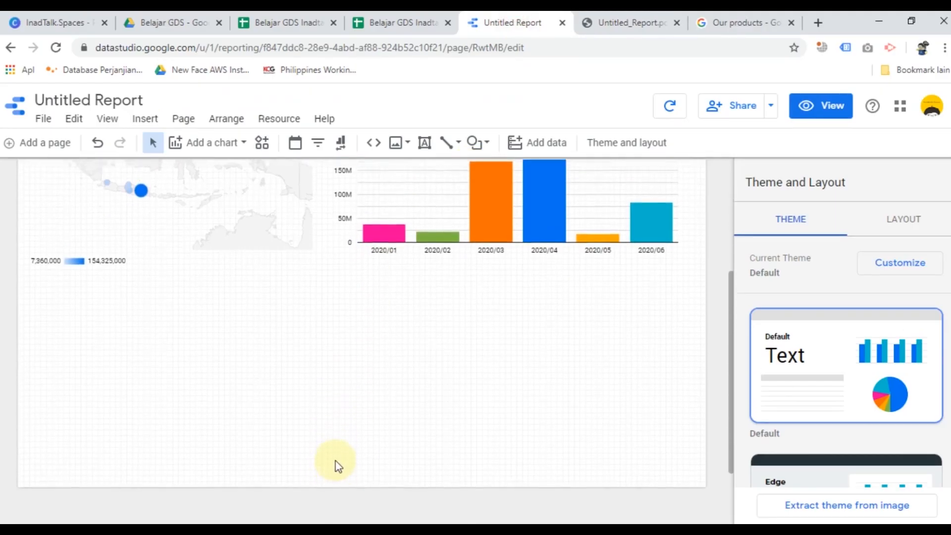
Step: Add a plain table directly below the map, aligned with its left edge
scroll(326, 471, up, 2)
click(222, 144)
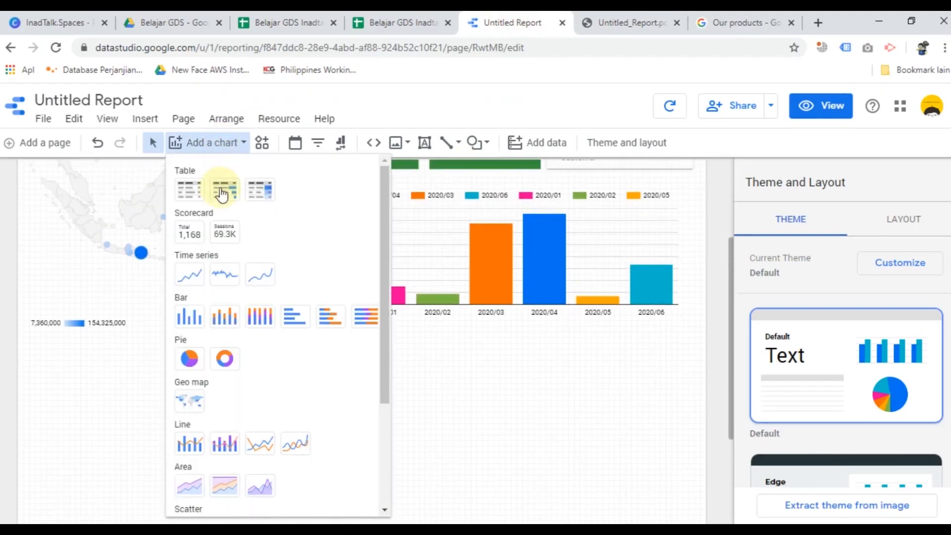
click(189, 190)
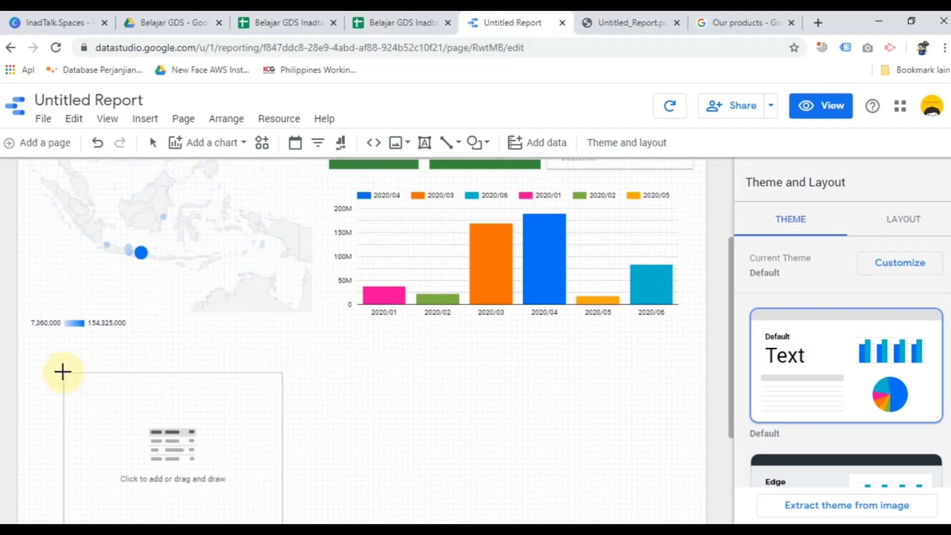
click(30, 343)
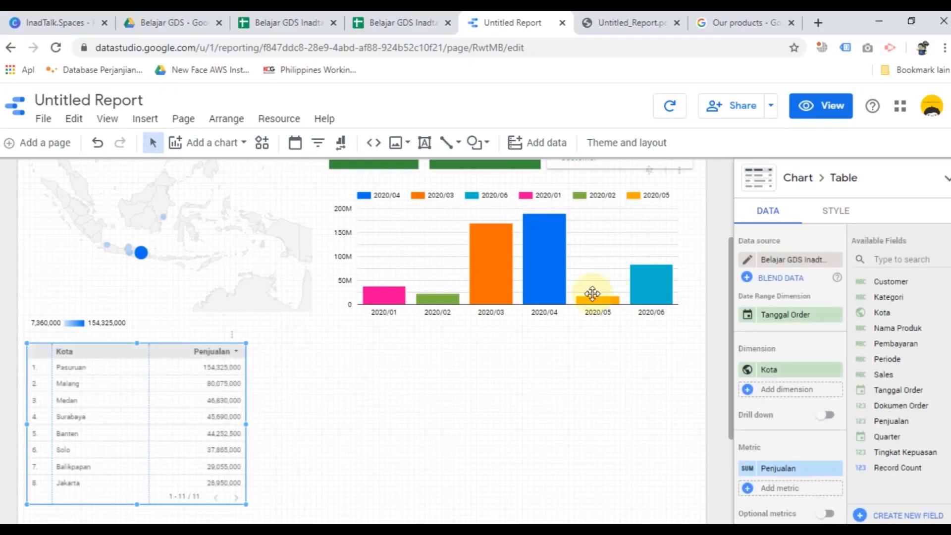
Step: Look through the style settings of the Periode column chart and deselect it
click(569, 290)
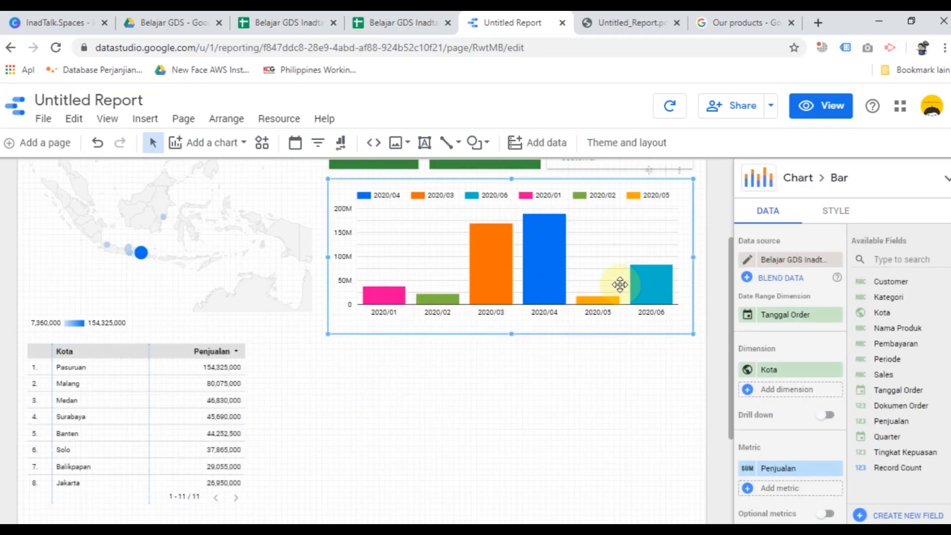
click(835, 212)
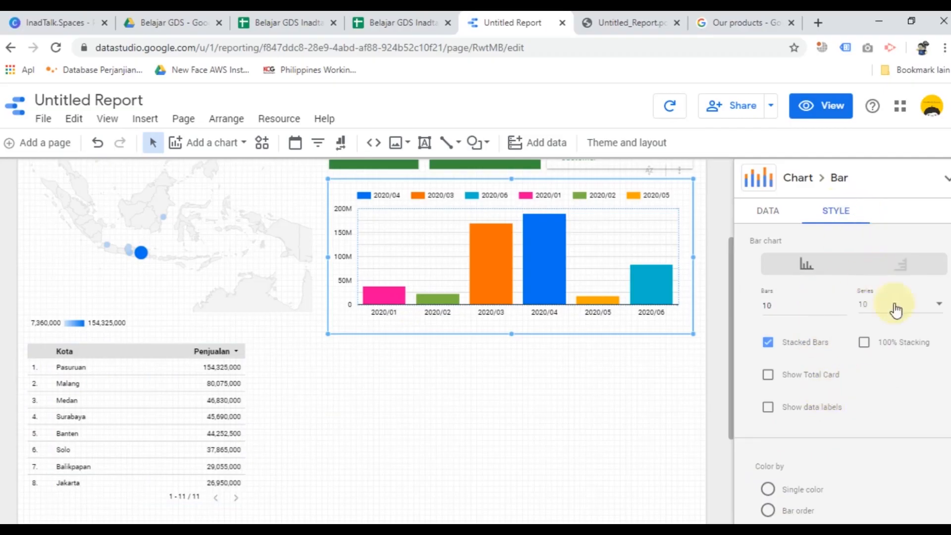
scroll(860, 452, down, 5)
scroll(845, 438, up, 5)
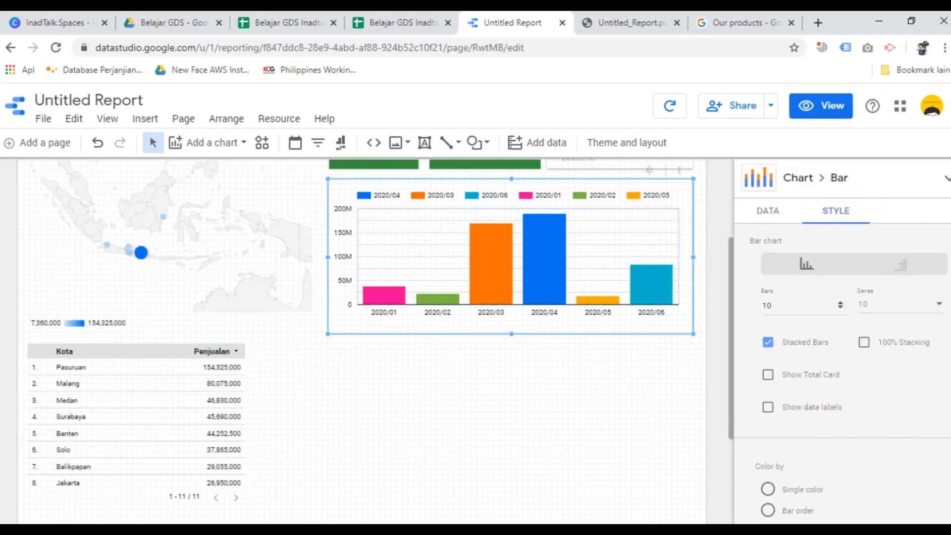
scroll(815, 399, down, 5)
scroll(816, 399, up, 4)
scroll(486, 456, up, 2)
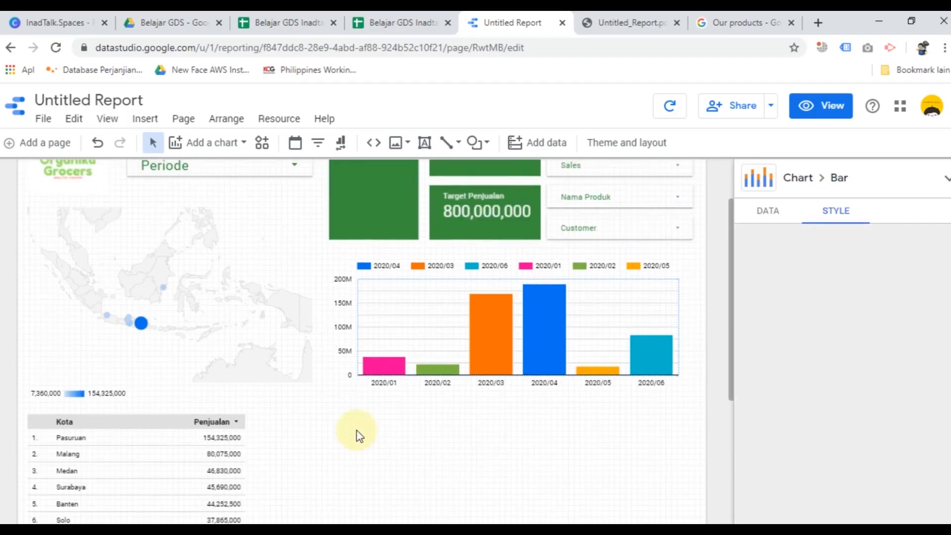
click(301, 496)
scroll(304, 487, down, 1)
scroll(293, 468, up, 3)
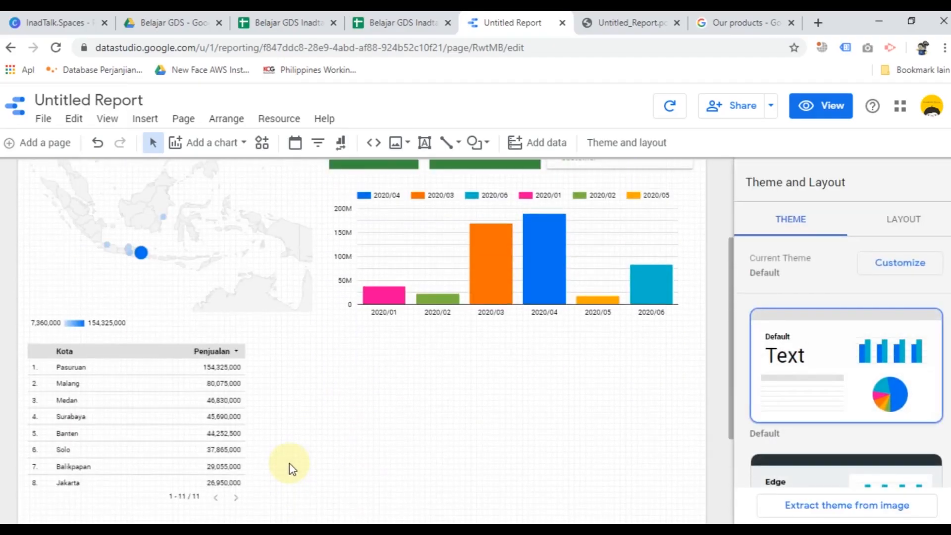
Step: Select the new table below the map and compare it with the first table in the reference PDF
click(183, 433)
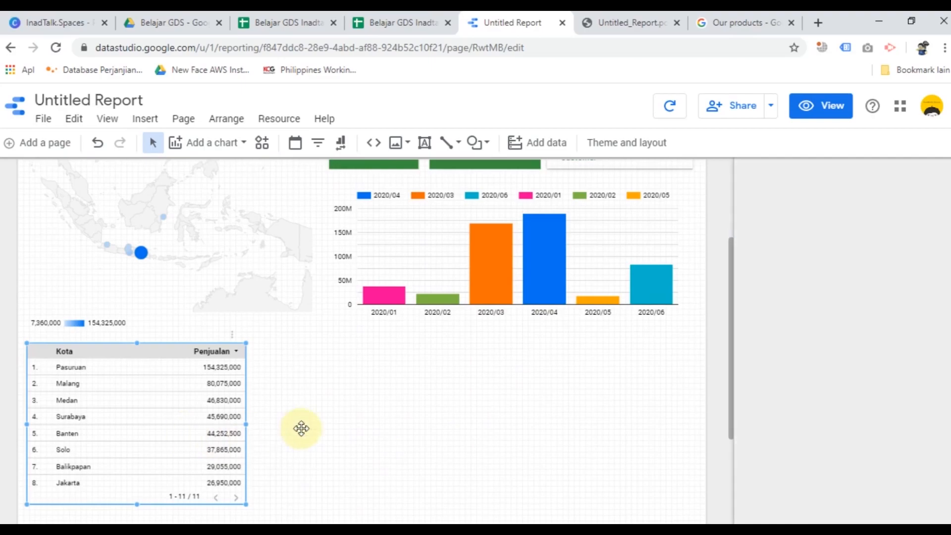
click(639, 19)
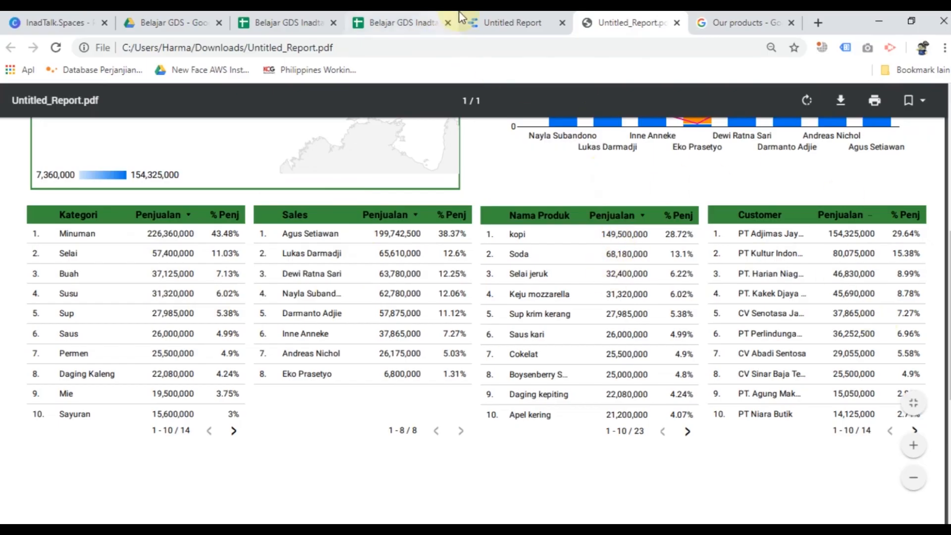
click(490, 23)
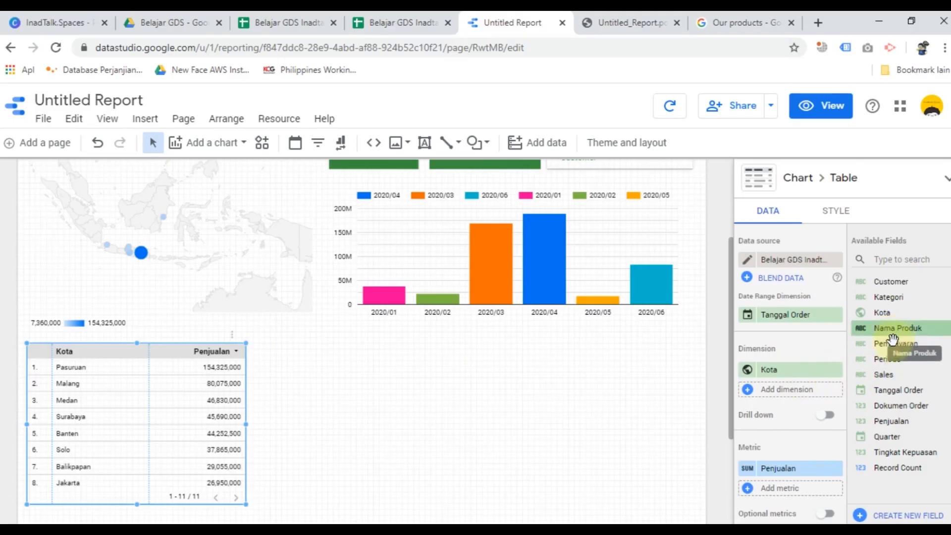
Step: Replace the Kota dimension of the table below the map with Kategori
drag(870, 297, 754, 366)
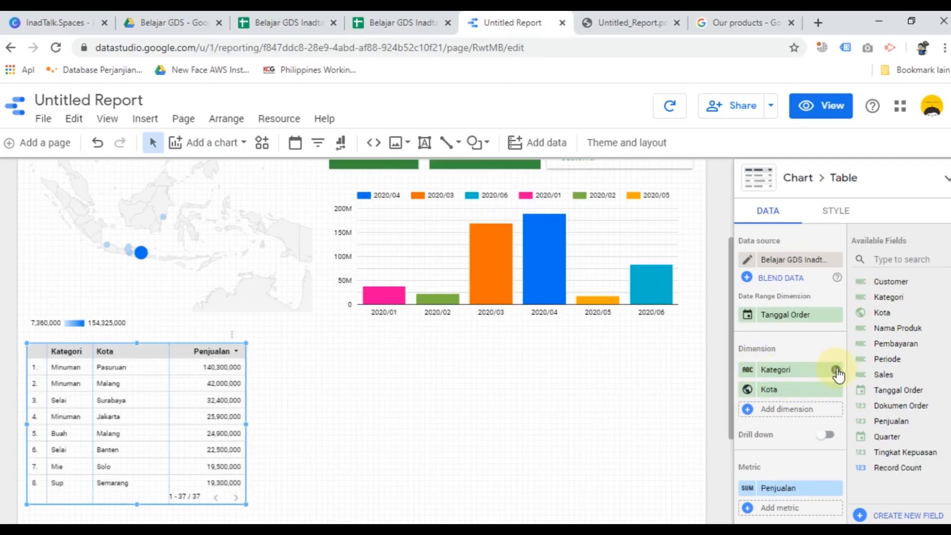
click(836, 390)
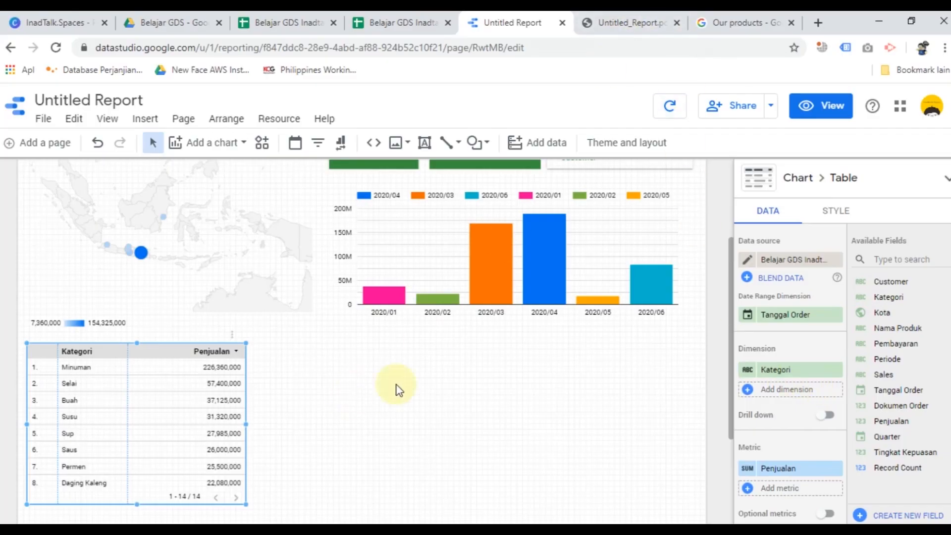
Step: Check the % Penj column of the Kategori table in the reference PDF and return to the report
click(625, 23)
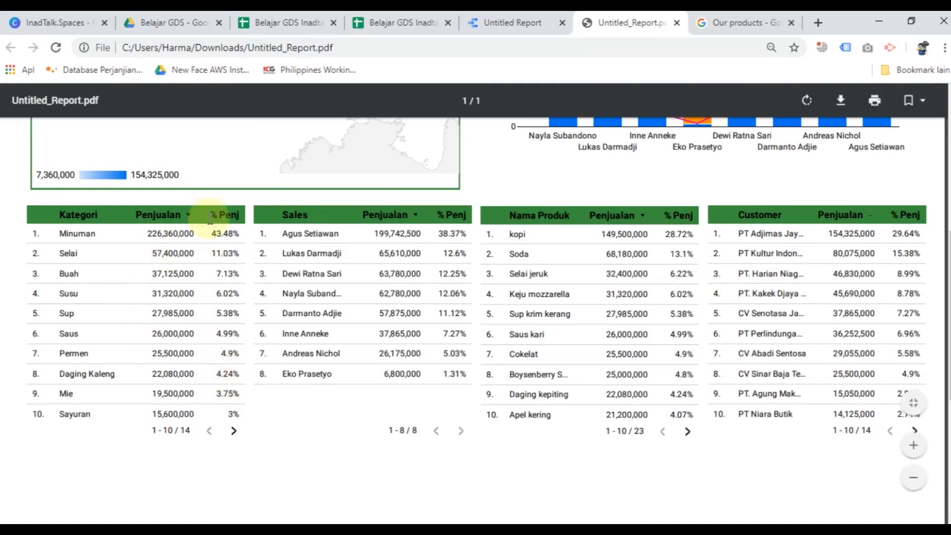
scroll(156, 314, up, 2)
scroll(163, 322, down, 1)
scroll(175, 338, up, 4)
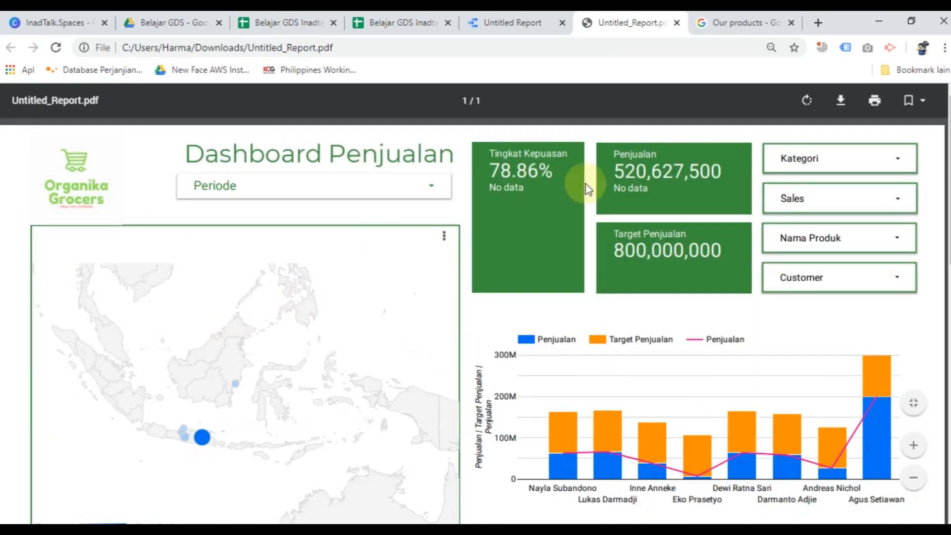
scroll(354, 353, down, 3)
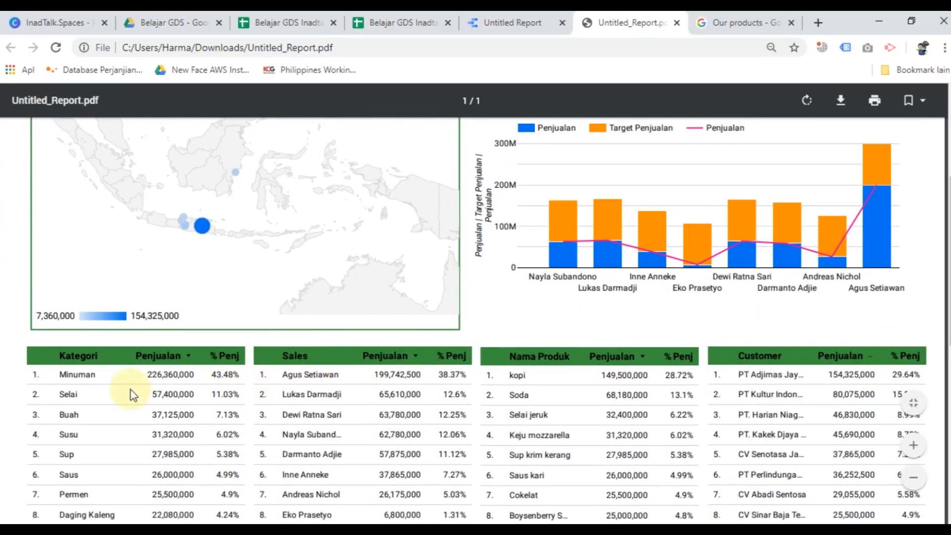
double_click(217, 377)
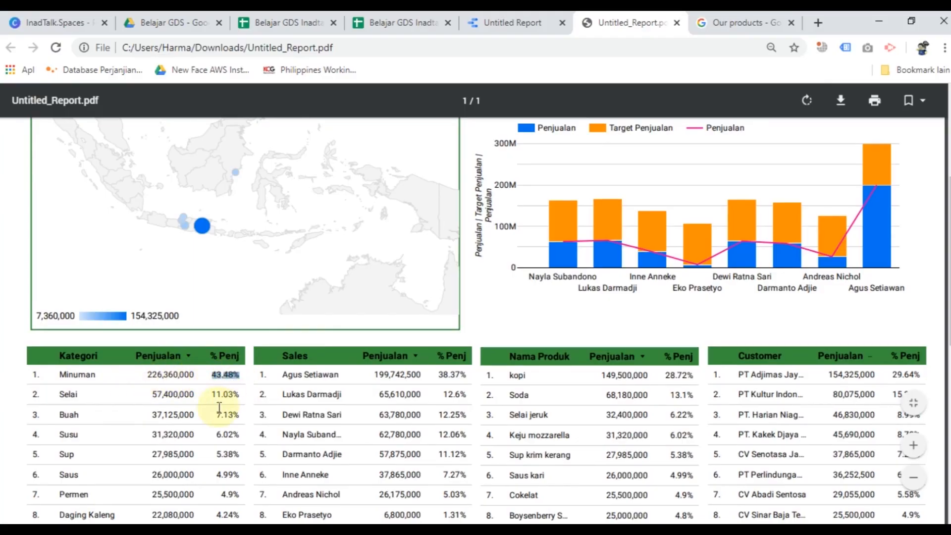
click(203, 395)
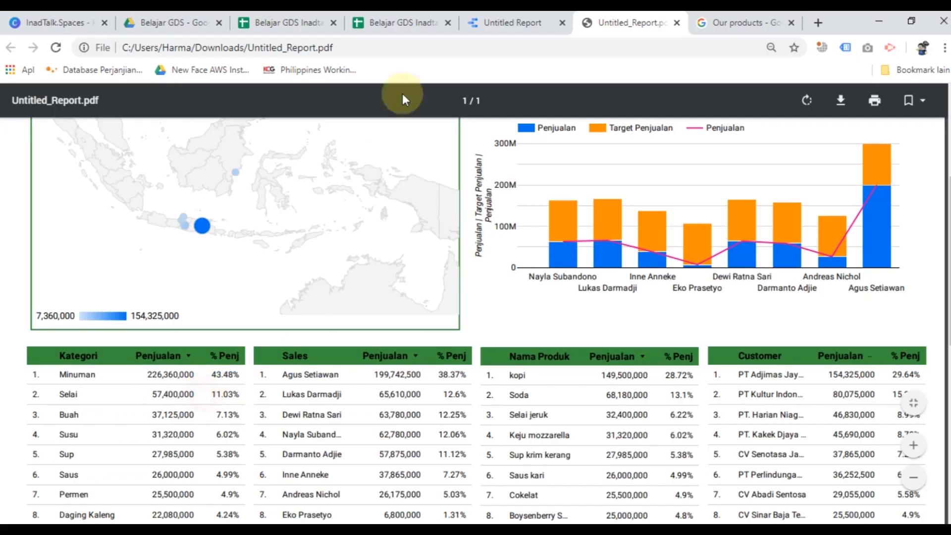
click(491, 22)
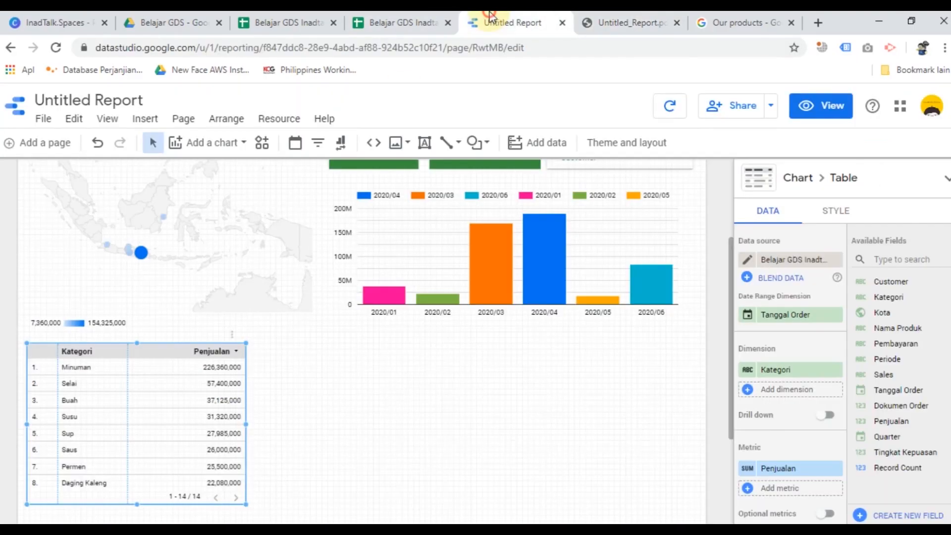
click(764, 391)
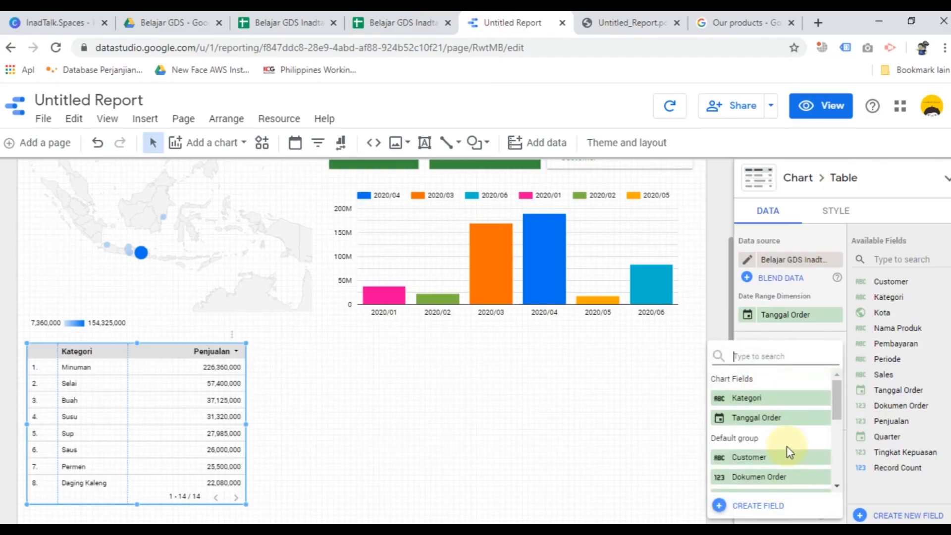
scroll(788, 453, down, 2)
scroll(789, 458, down, 2)
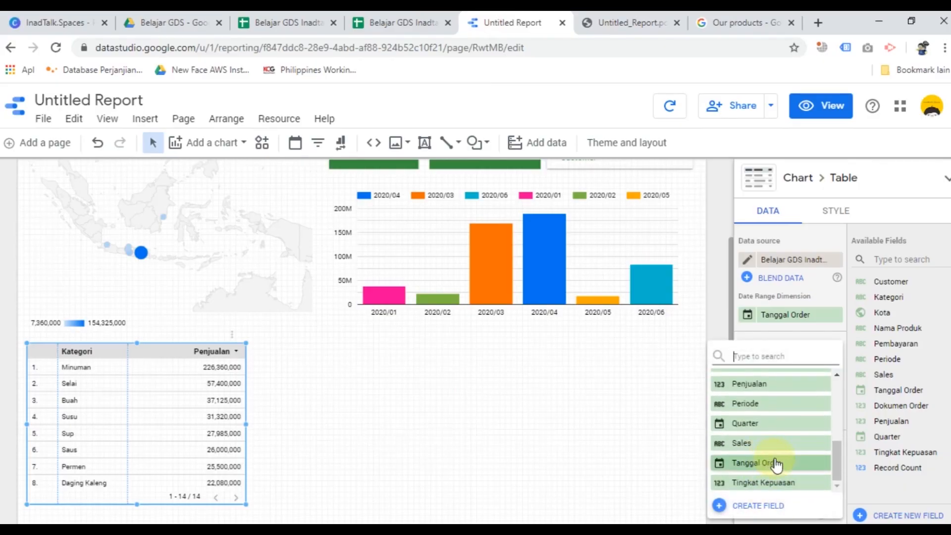
click(748, 384)
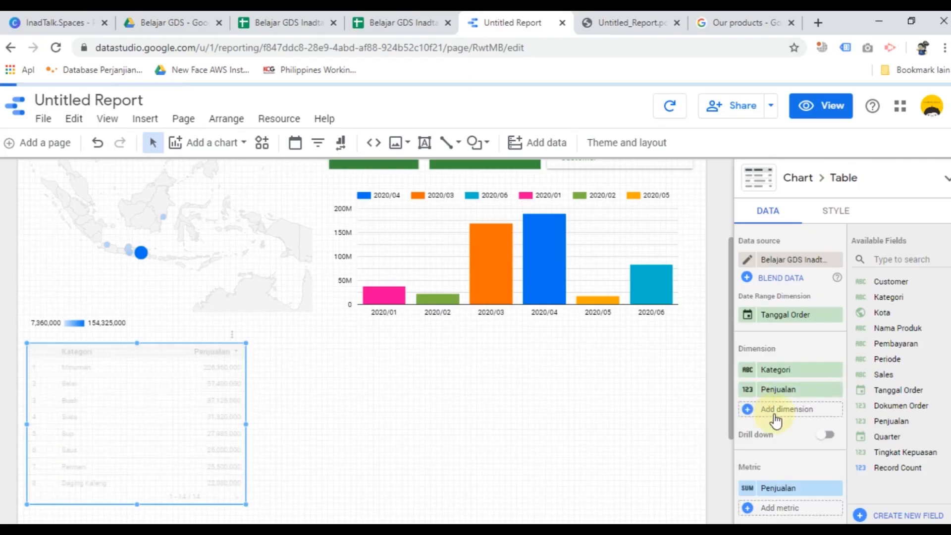
click(833, 389)
Step: Add Penjualan as a second metric of the Kategori table and name it "% Penj"
scroll(798, 391, down, 3)
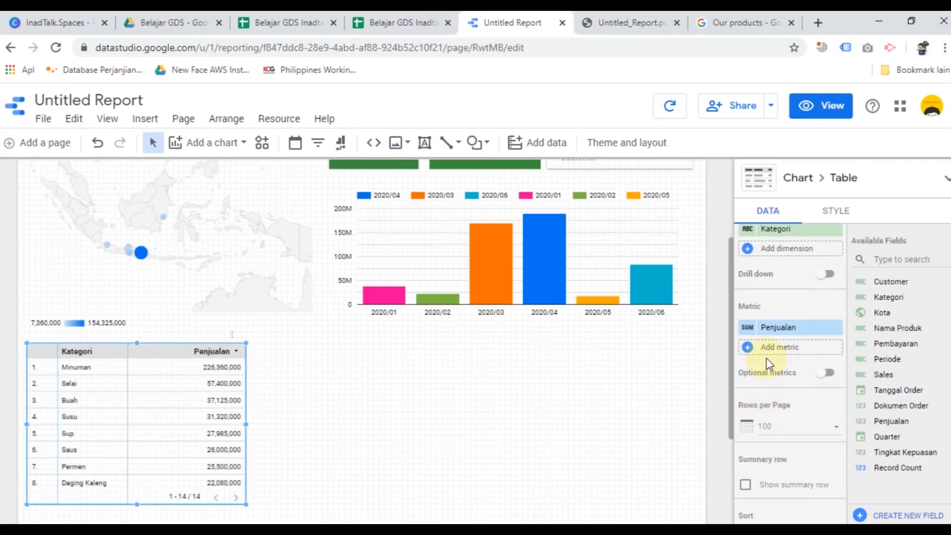
click(768, 354)
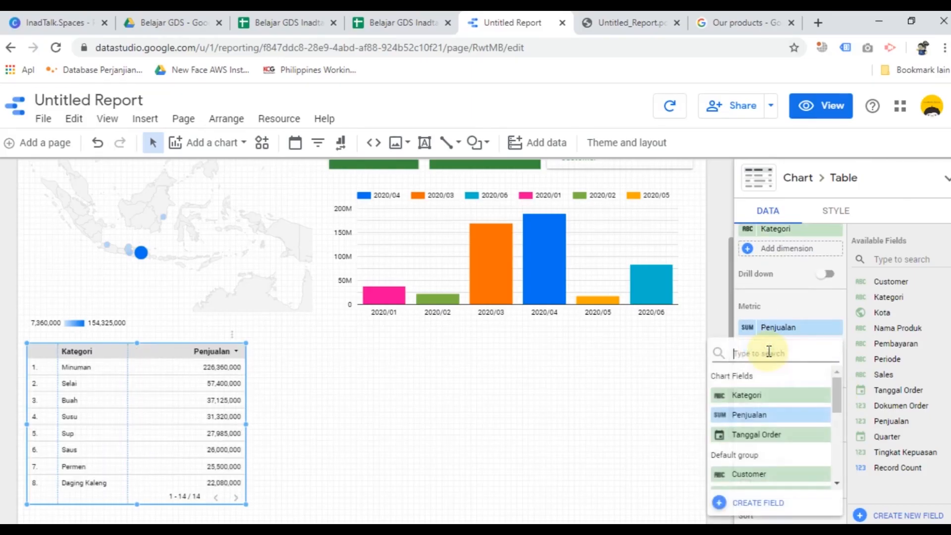
click(769, 427)
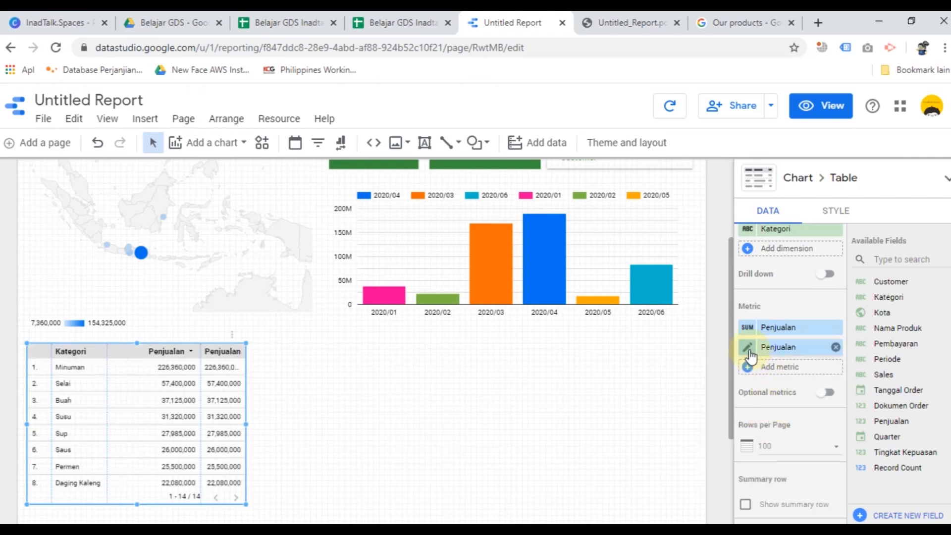
click(747, 348)
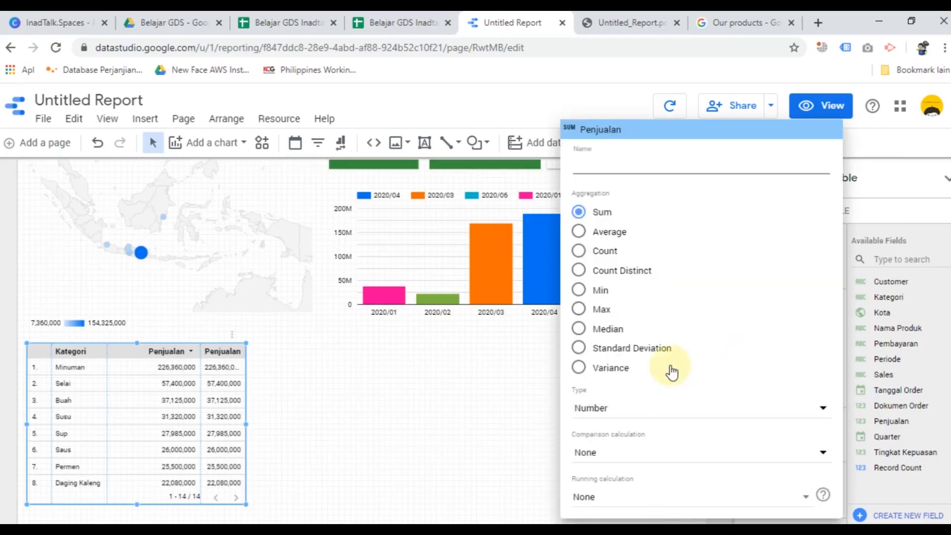
text(% Pe)
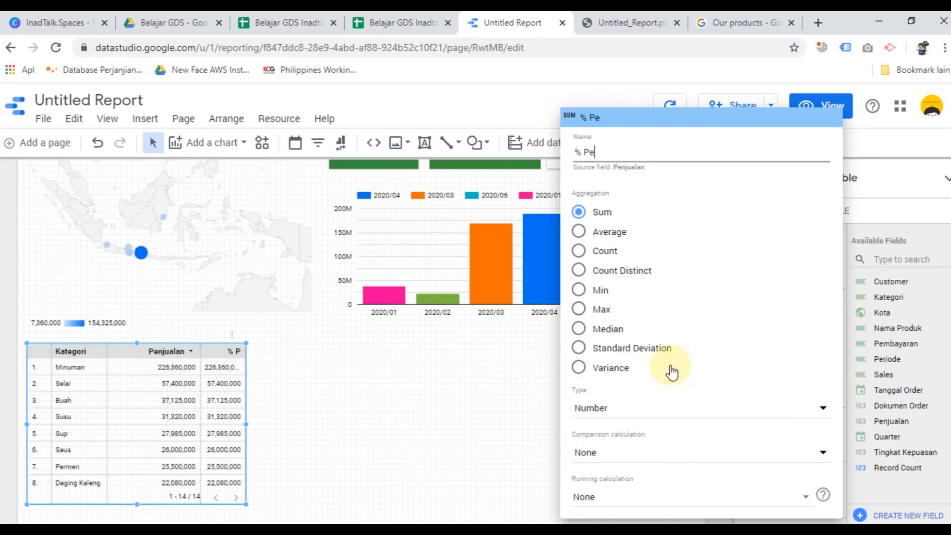
Step: Set the comparison calculation of the % Penj metric to percent of total, relative to corresponding data
click(689, 453)
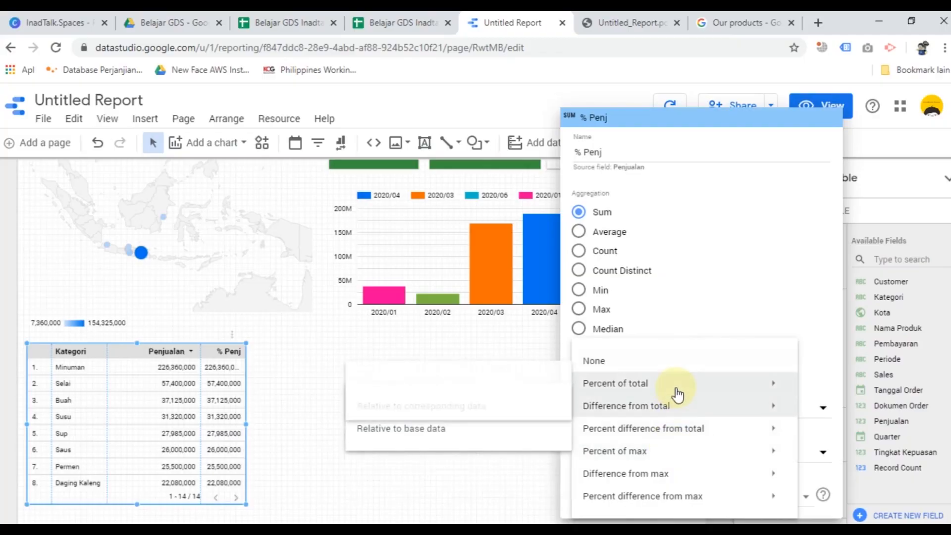
mouse_move(677, 394)
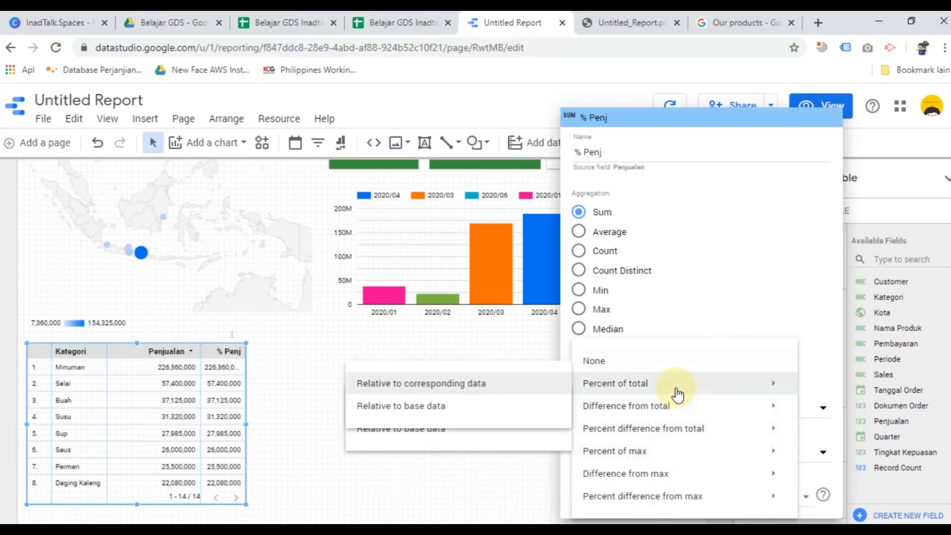
click(462, 389)
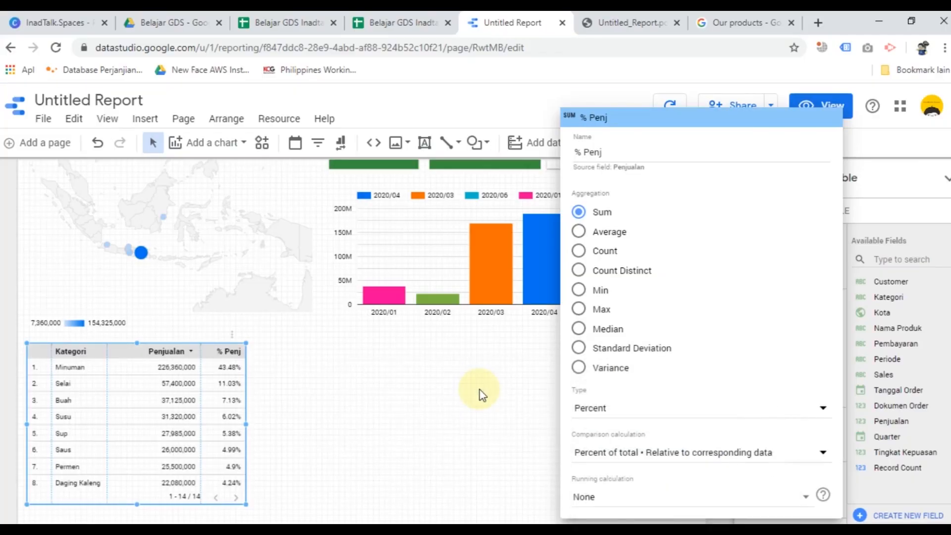
click(478, 390)
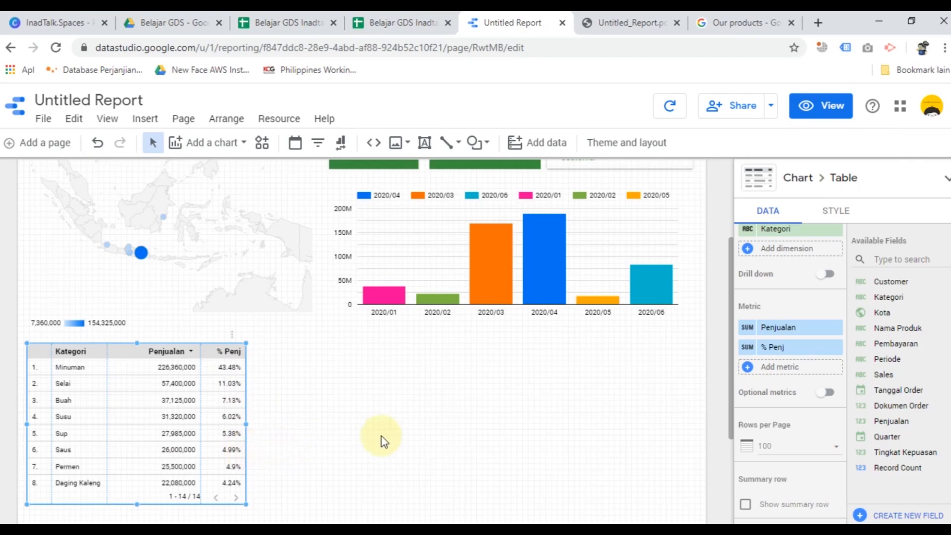
Step: Set the header background of the Kategori table to dark green
click(837, 211)
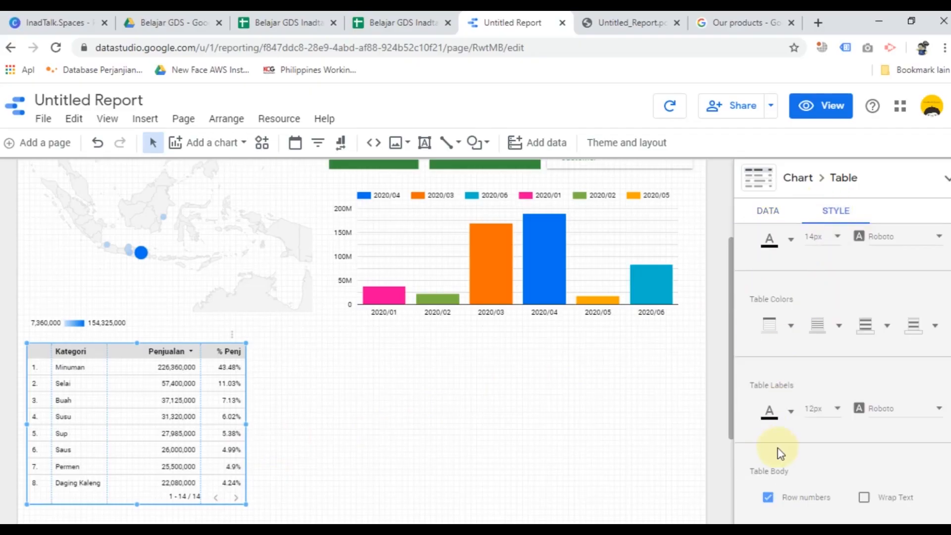
scroll(772, 453, down, 10)
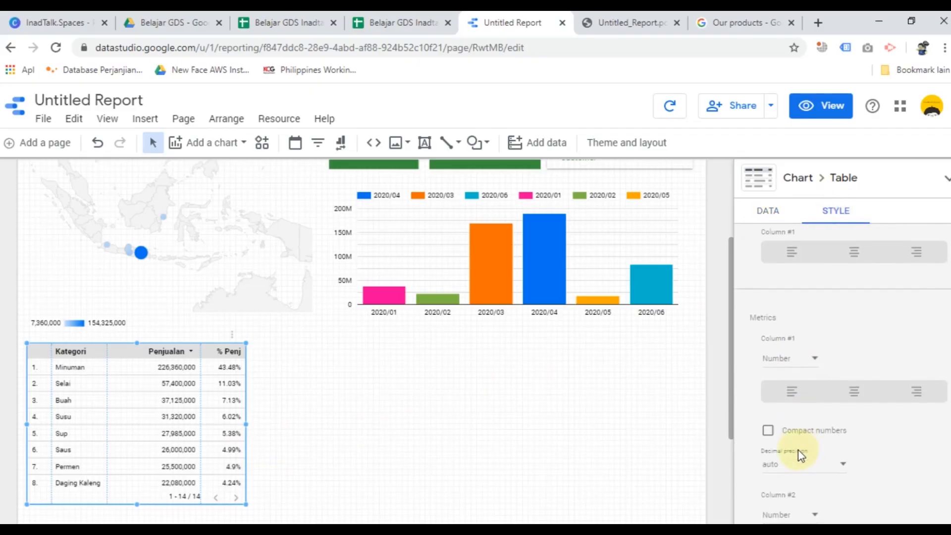
scroll(798, 450, down, 3)
scroll(813, 372, down, 2)
scroll(816, 406, down, 5)
scroll(816, 406, up, 9)
scroll(816, 406, up, 6)
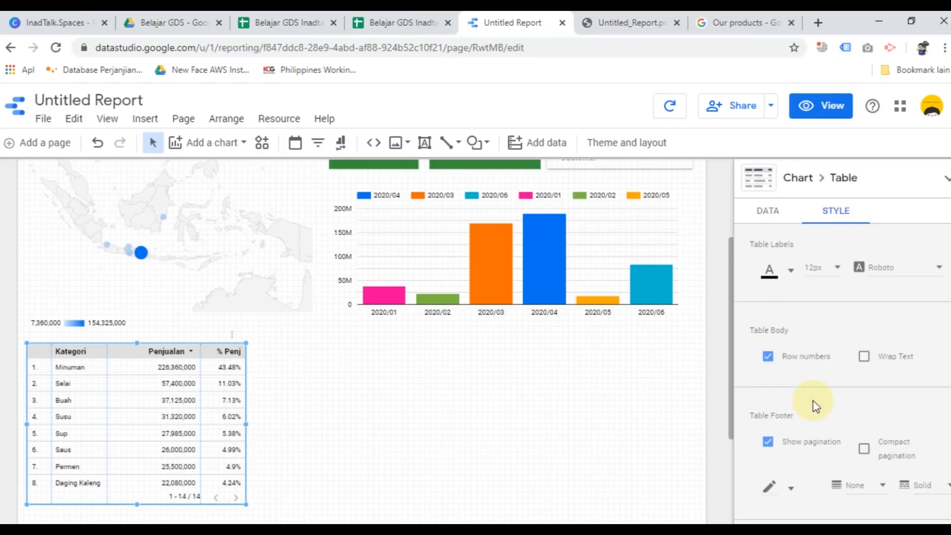
scroll(807, 399, up, 4)
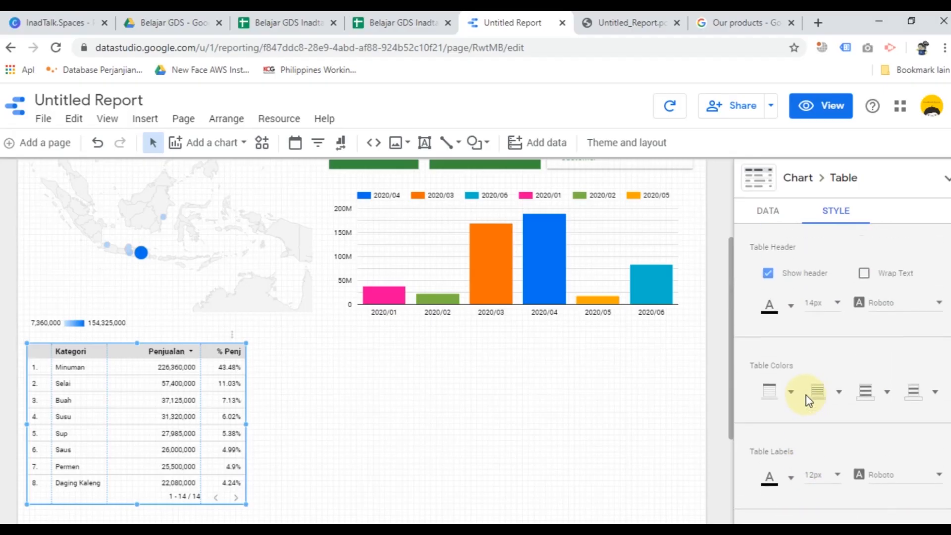
click(792, 399)
scroll(836, 322, up, 3)
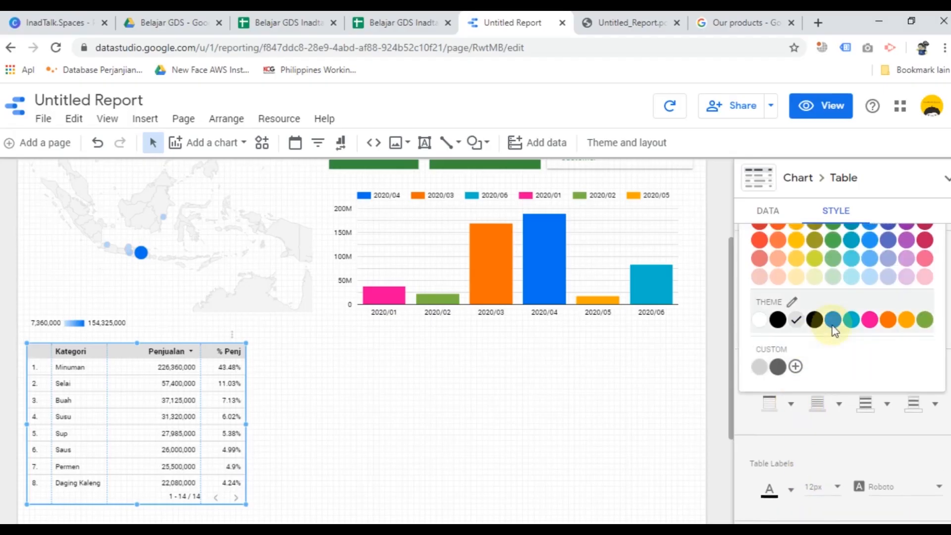
click(837, 270)
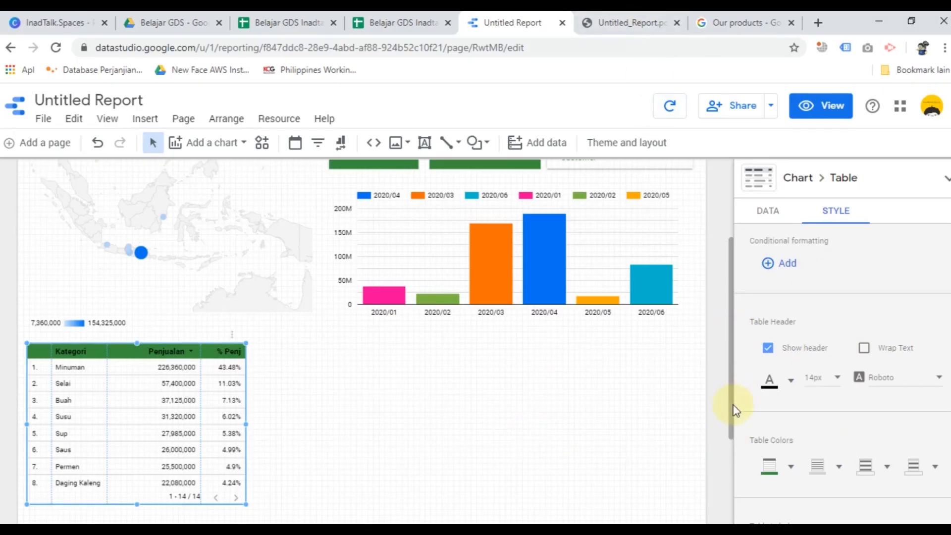
Step: Set the header text colour of the Kategori table to white and deselect the table
click(789, 388)
click(761, 303)
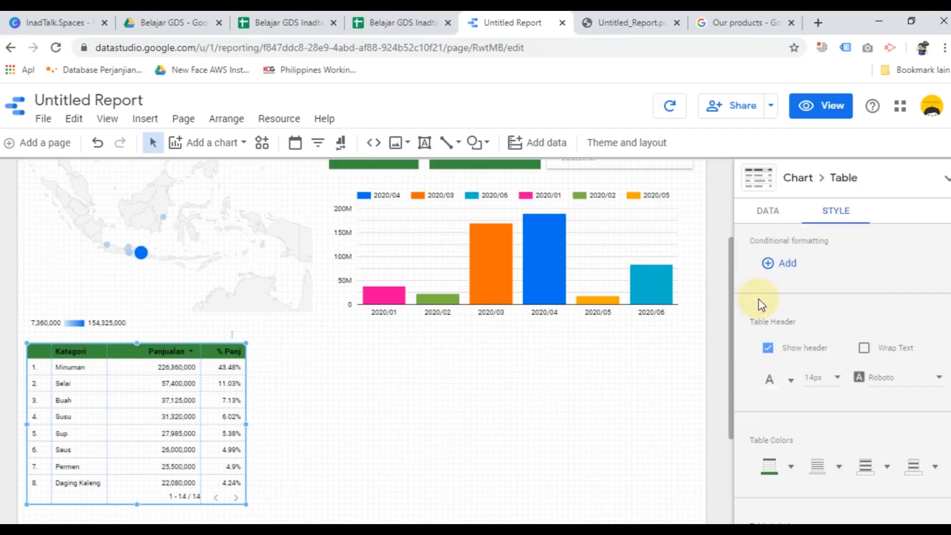
click(396, 400)
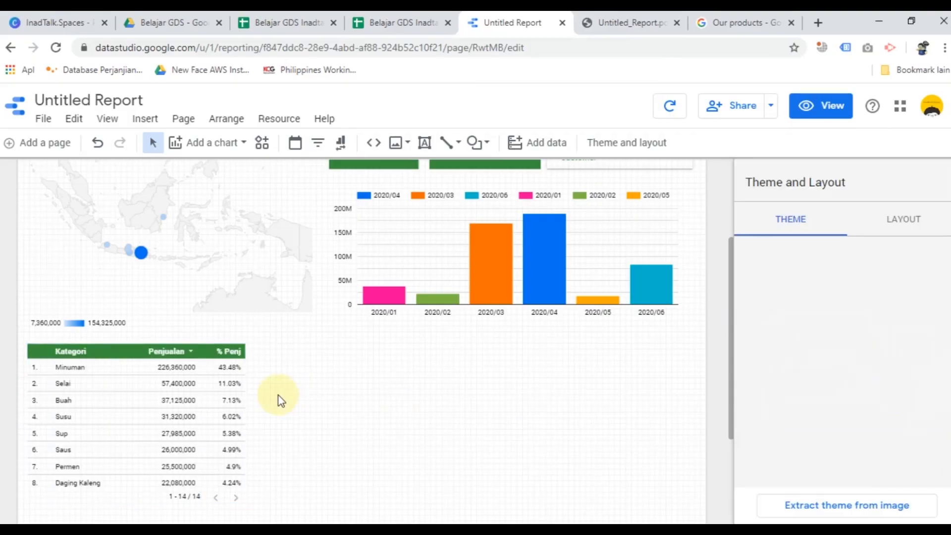
Step: Duplicate the Kategori table and place the copy directly beside it, aligned with its top edge
scroll(279, 396, down, 3)
scroll(278, 395, up, 2)
click(166, 290)
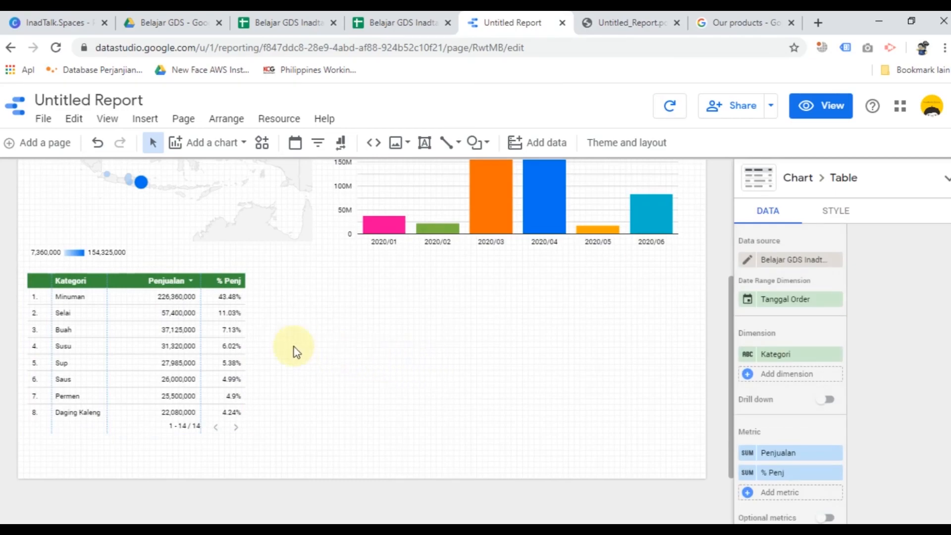
key(ctrl+v)
drag(153, 374, 367, 361)
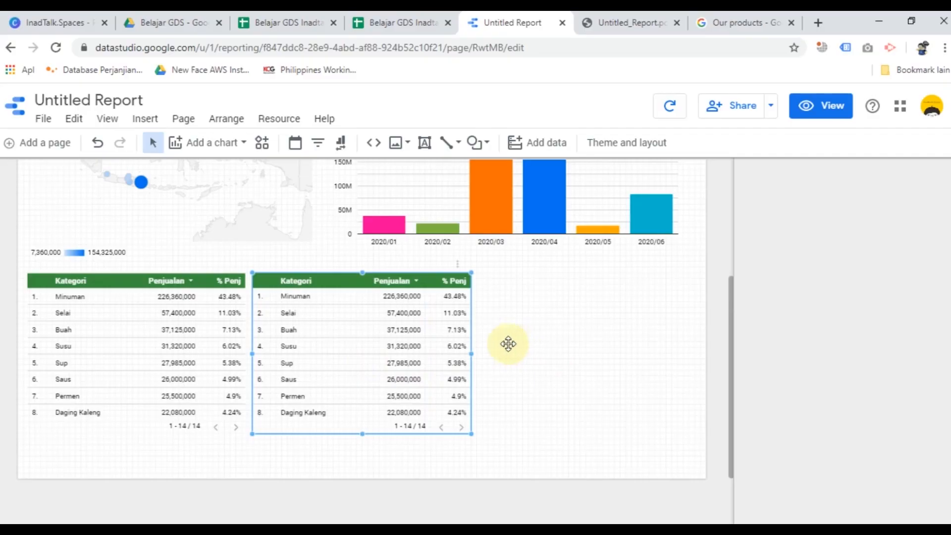
Step: Paste another copy of the Kategori table and place it as the third table in the row
key(ctrl+v)
drag(367, 352, 522, 365)
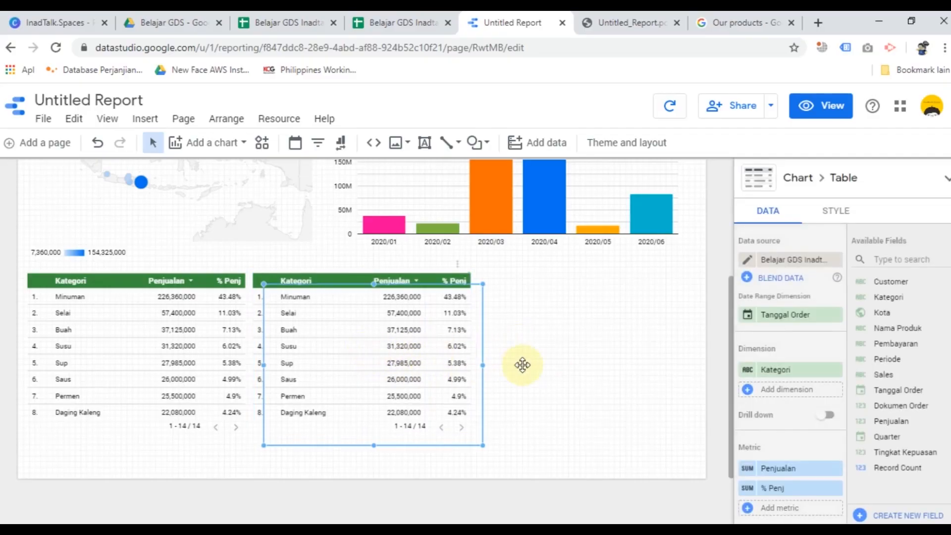
drag(403, 350, 617, 345)
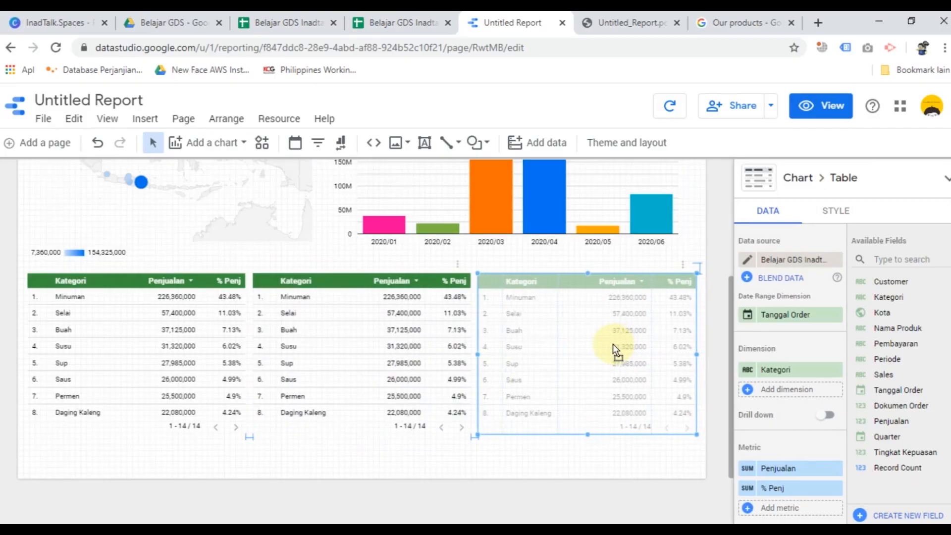
Step: Narrow the first table from its right edge and shift the second table left to close the gap
click(188, 396)
drag(248, 357, 221, 362)
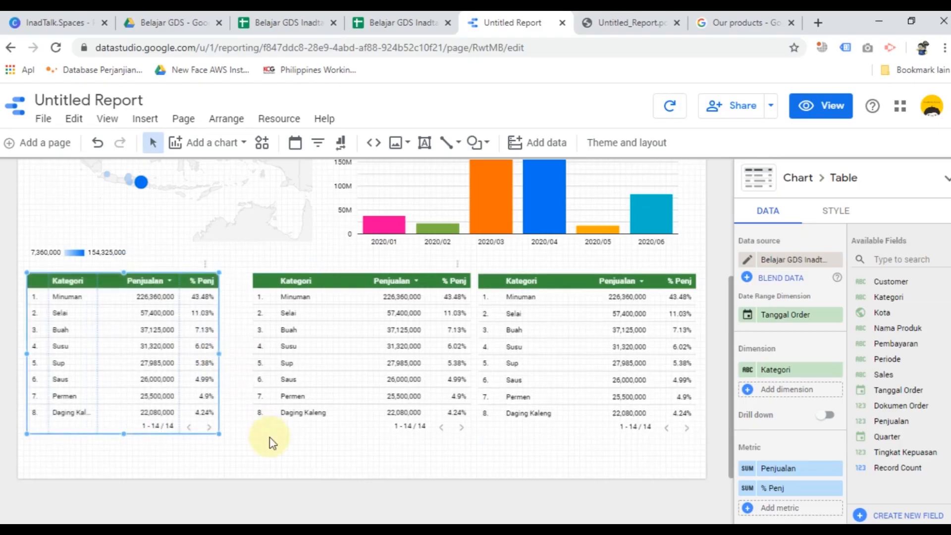
click(269, 439)
drag(313, 283, 290, 293)
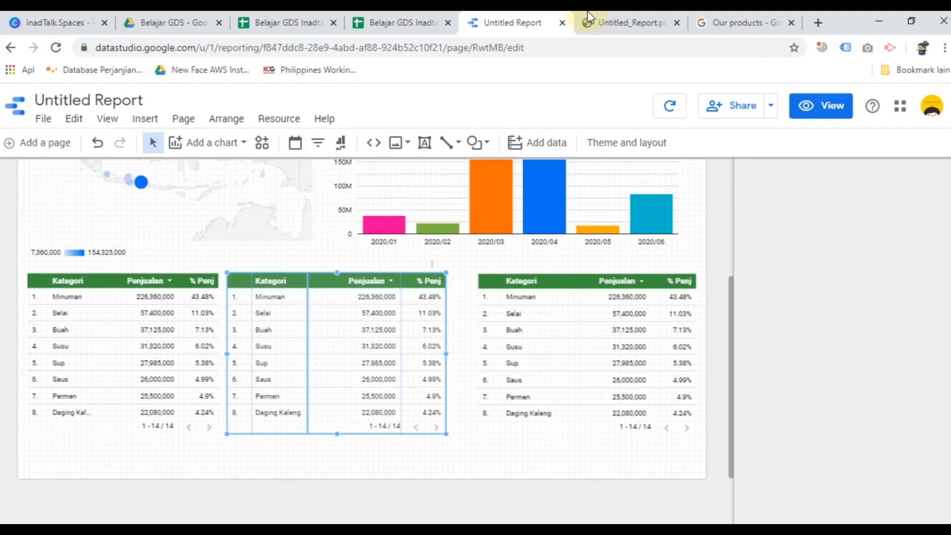
Step: Check the second table in the reference PDF and replace the second table's Kategori dimension with Sales
click(661, 16)
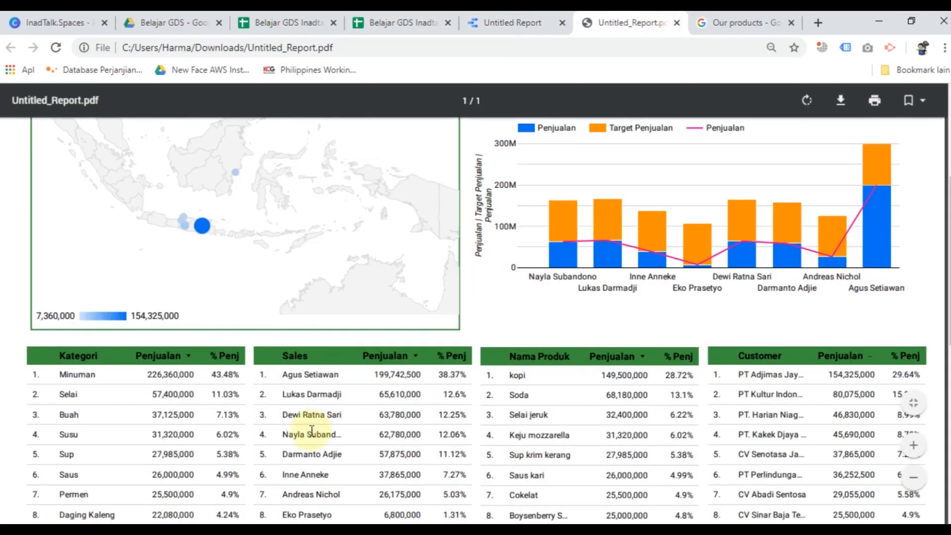
click(510, 23)
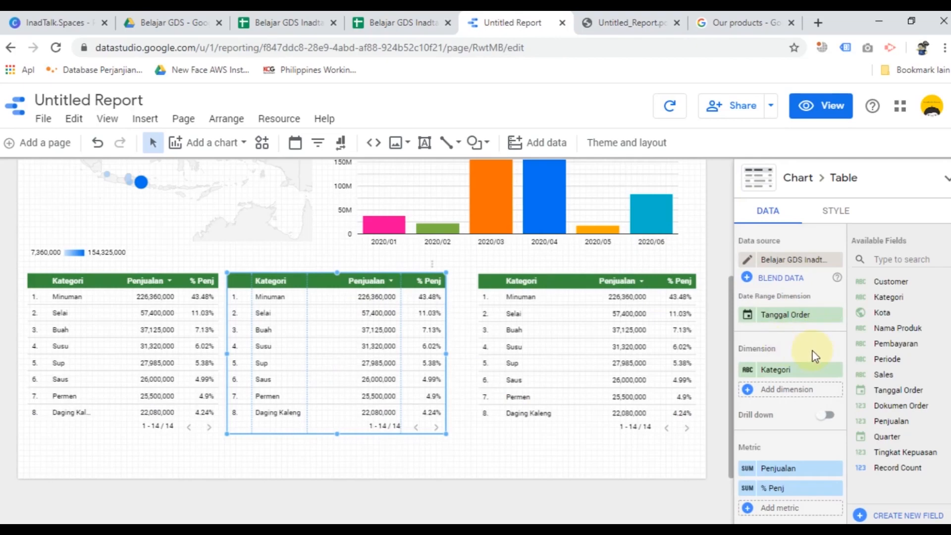
drag(890, 374, 773, 367)
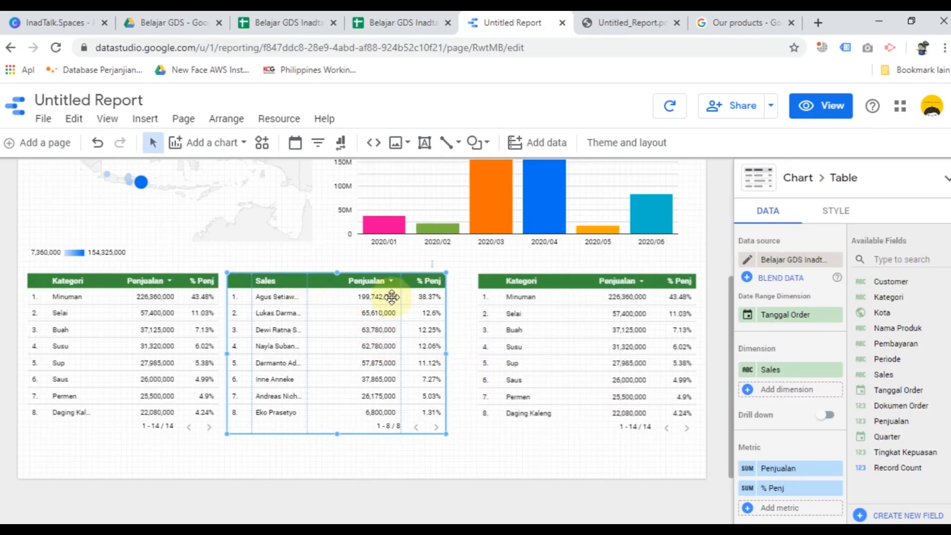
Step: Narrow the Sales table and adjust its column widths so the Sales column is wider and the % Penj column compact
drag(401, 298, 376, 299)
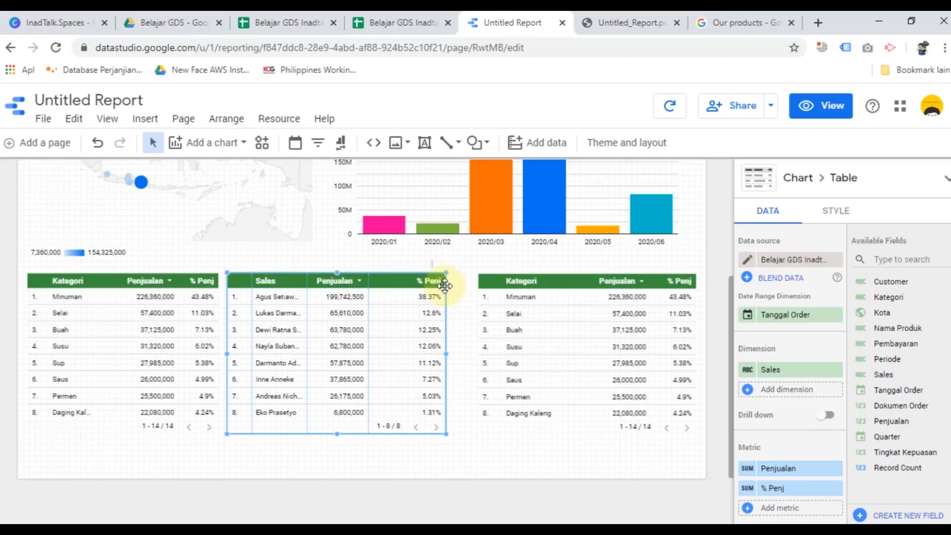
drag(446, 352, 439, 353)
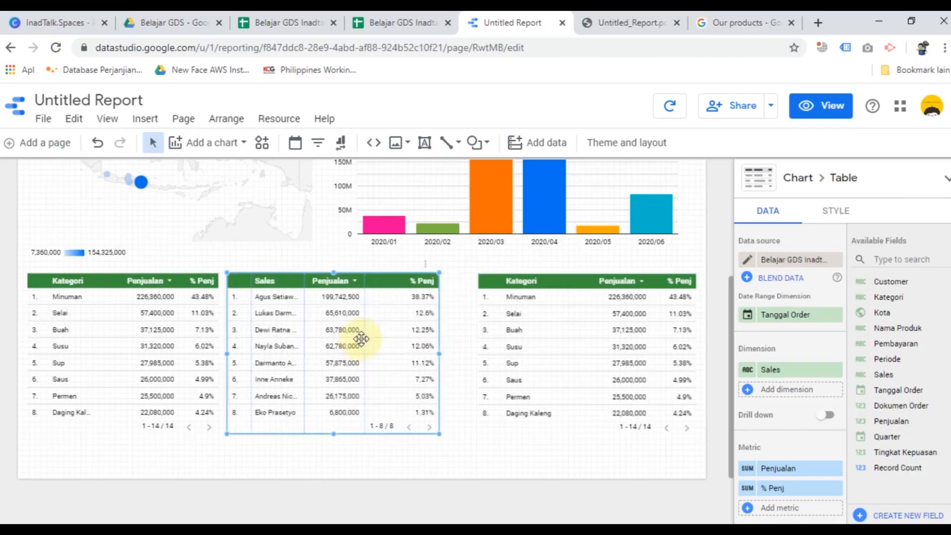
drag(367, 280, 391, 281)
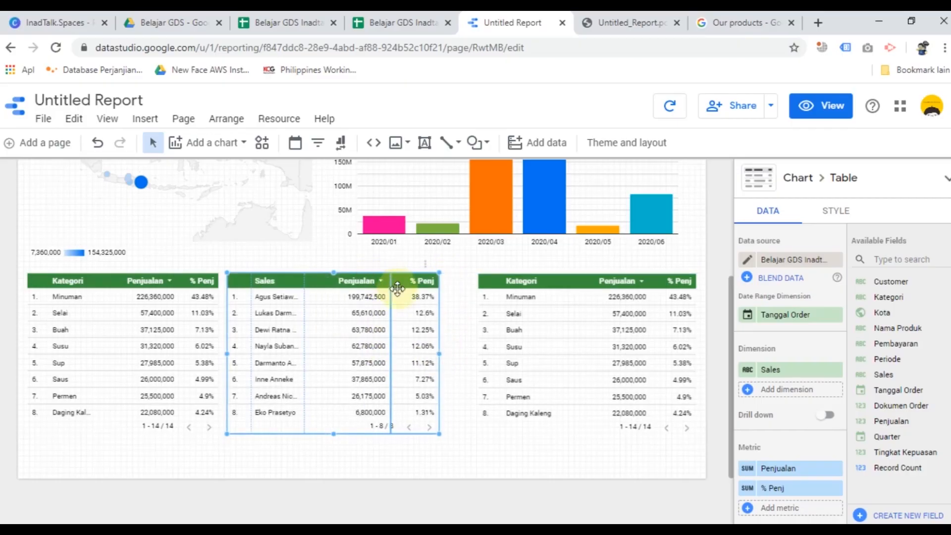
drag(439, 350, 414, 353)
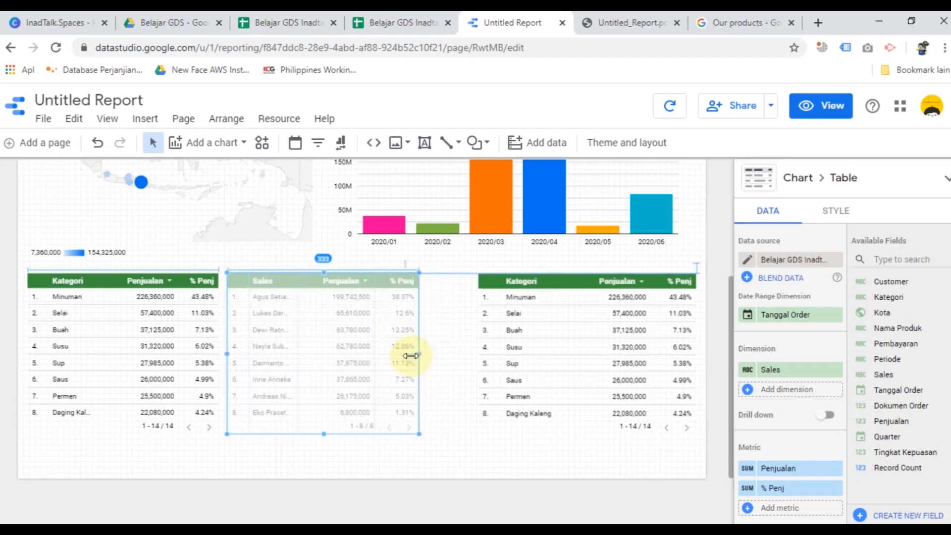
drag(296, 281, 313, 281)
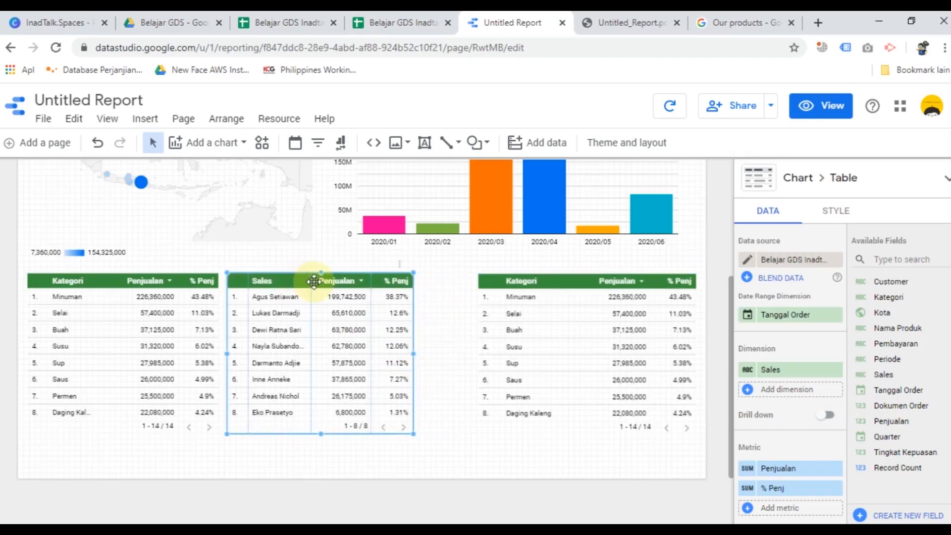
click(439, 361)
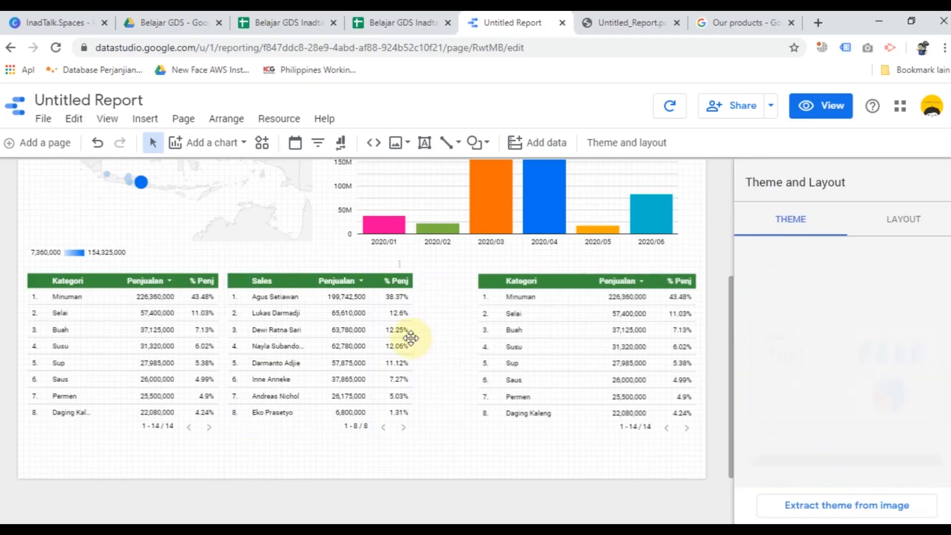
click(380, 306)
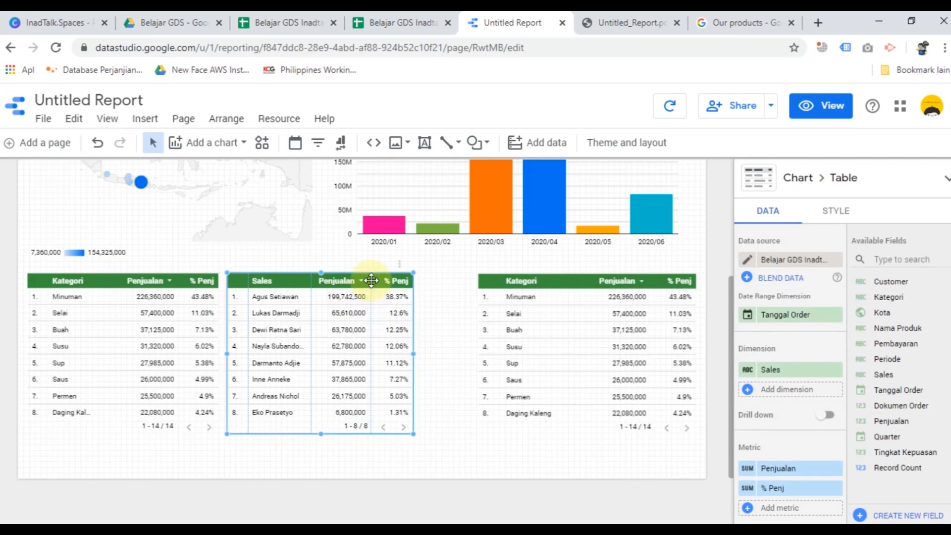
drag(370, 282, 378, 283)
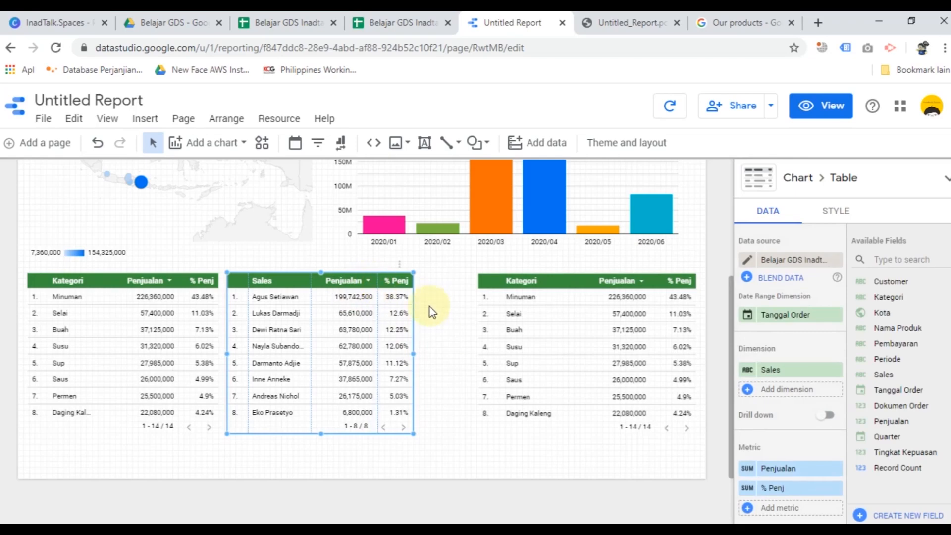
click(440, 308)
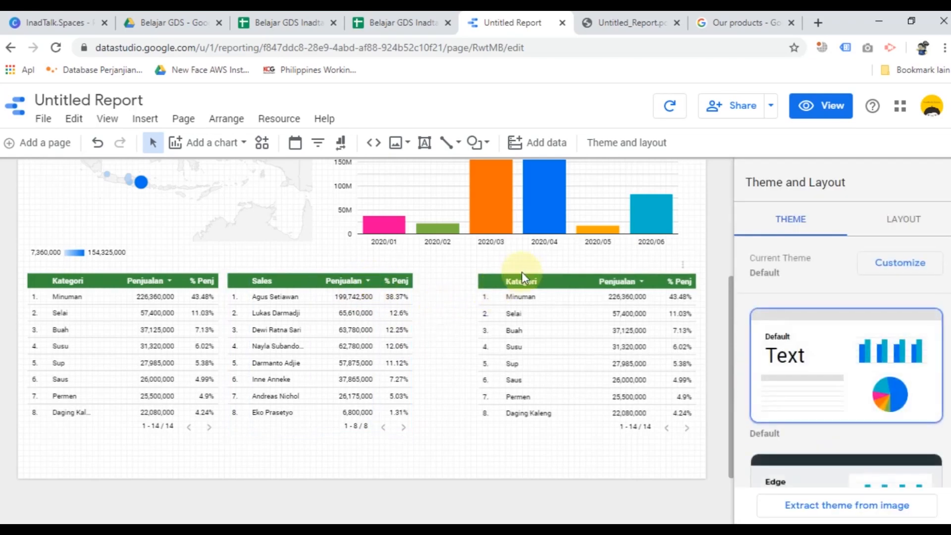
Step: Move the third table directly beside the Sales table and set its dimension to Nama Produk, following the reference PDF
click(619, 23)
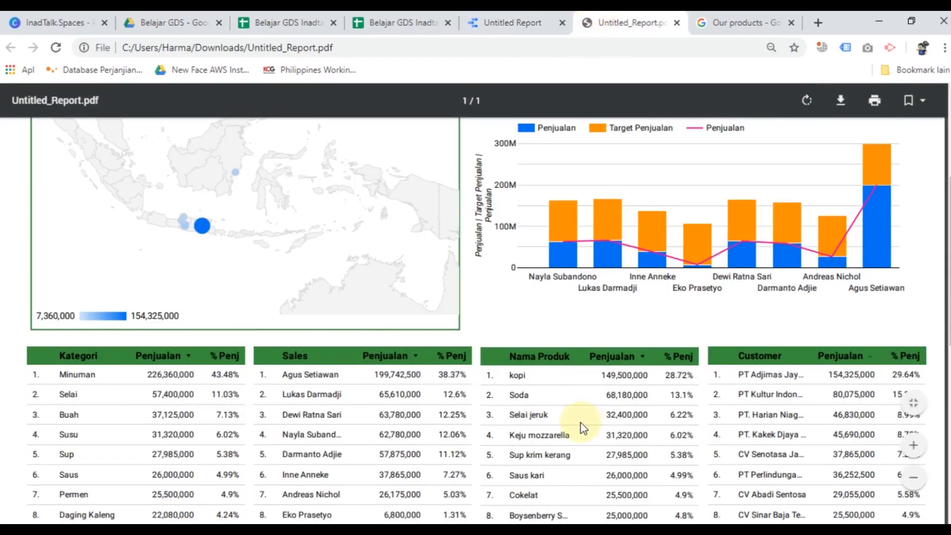
click(538, 18)
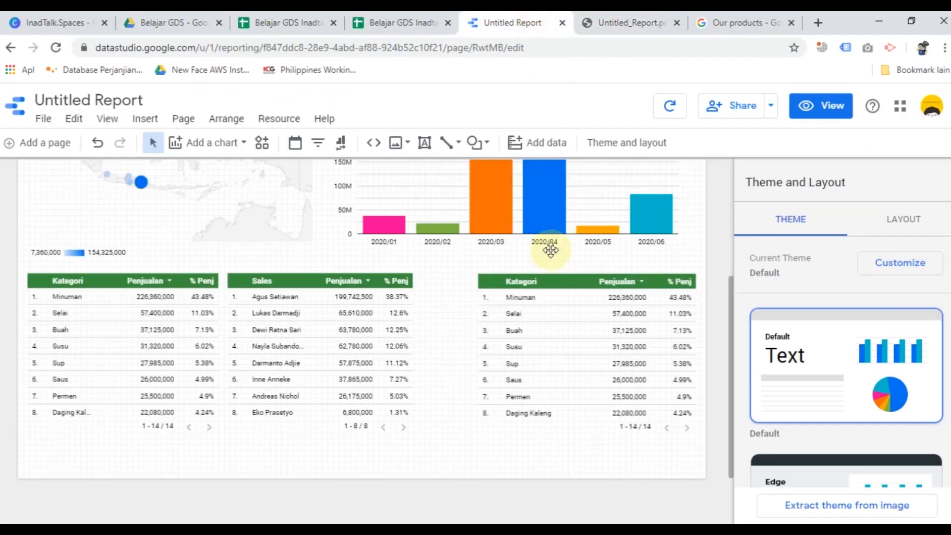
click(509, 285)
mouse_move(508, 284)
mouse_down()
mouse_move(497, 285)
mouse_move(506, 290)
mouse_up()
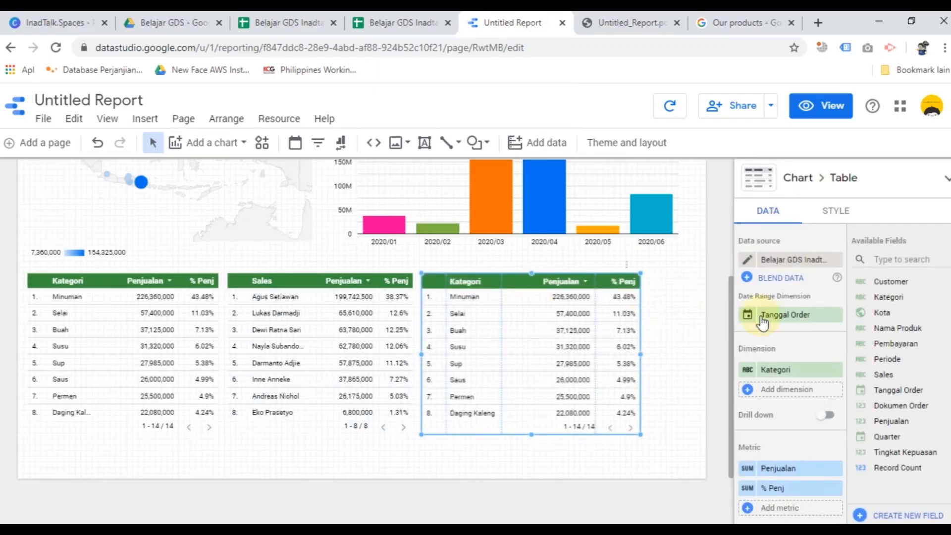
drag(894, 328, 785, 376)
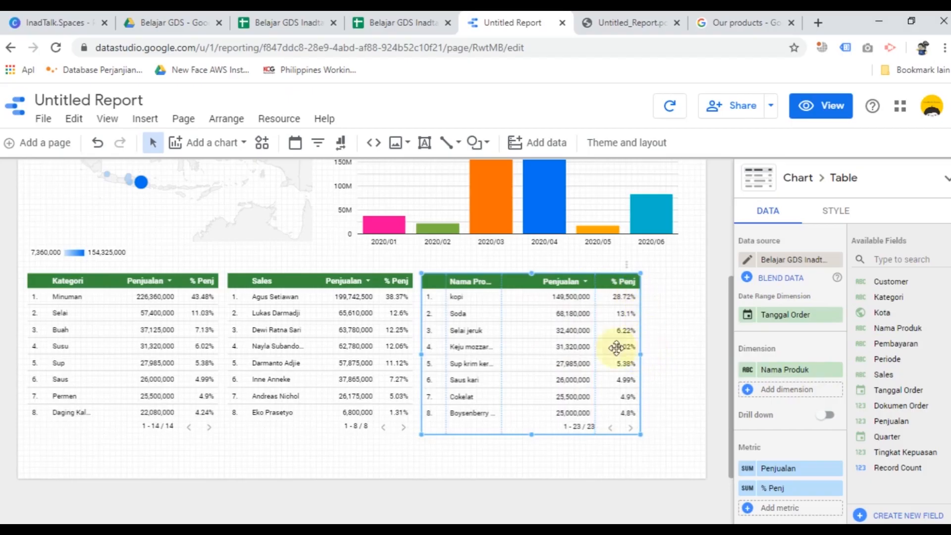
Step: Narrow the Kategori table further and widen its Kategori column so the full category names fit
click(187, 337)
drag(219, 351, 199, 353)
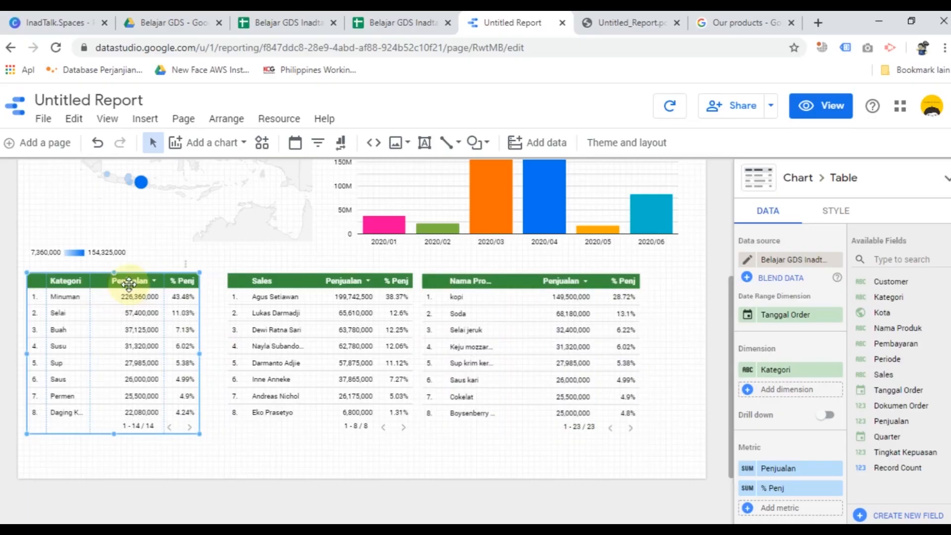
drag(90, 280, 105, 282)
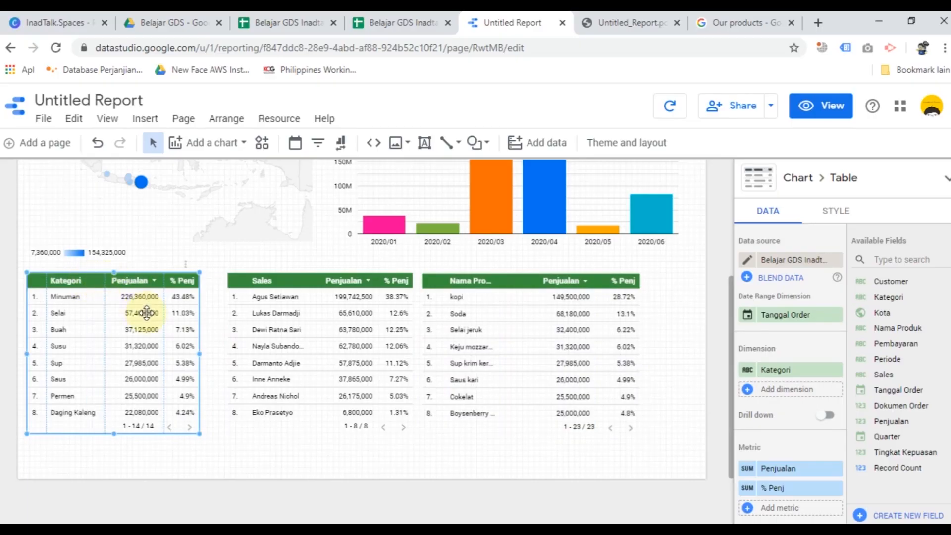
click(216, 357)
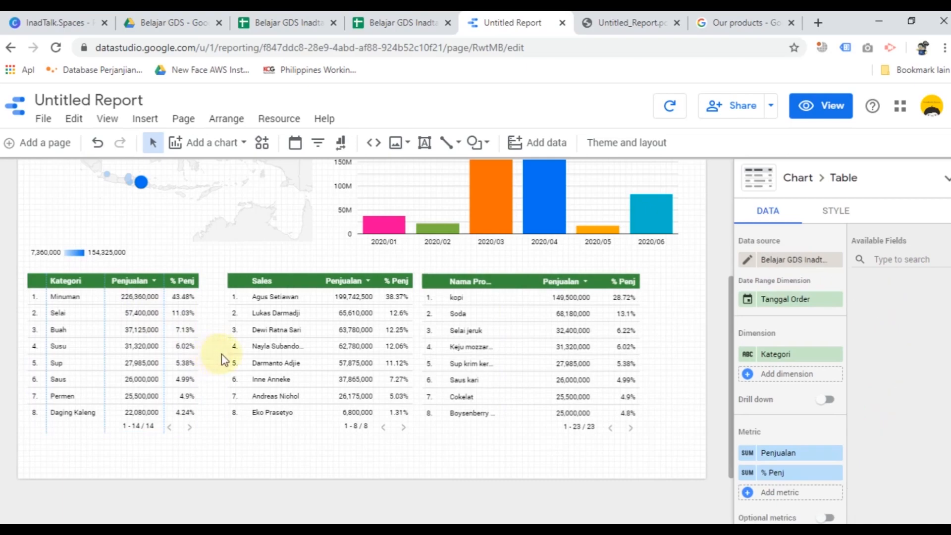
Step: Shift the Sales and Nama Produk tables towards the Kategori table to close the gaps between them
click(283, 282)
mouse_move(252, 285)
mouse_down()
mouse_move(238, 287)
mouse_move(258, 287)
mouse_up()
click(484, 281)
mouse_move(483, 281)
mouse_down()
mouse_move(460, 282)
mouse_move(467, 283)
mouse_up()
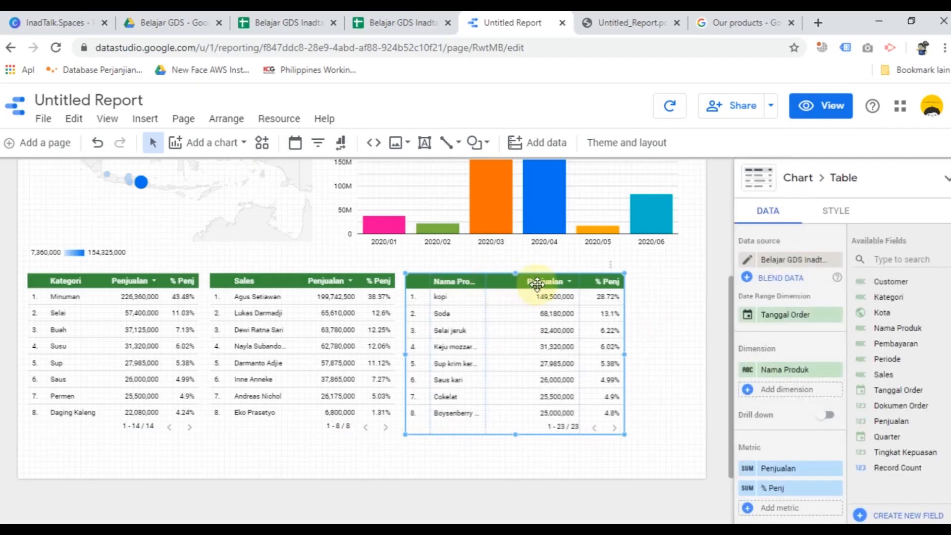
Step: Narrow the Nama Produk table and redistribute its column widths so the product names fit
drag(580, 281, 542, 282)
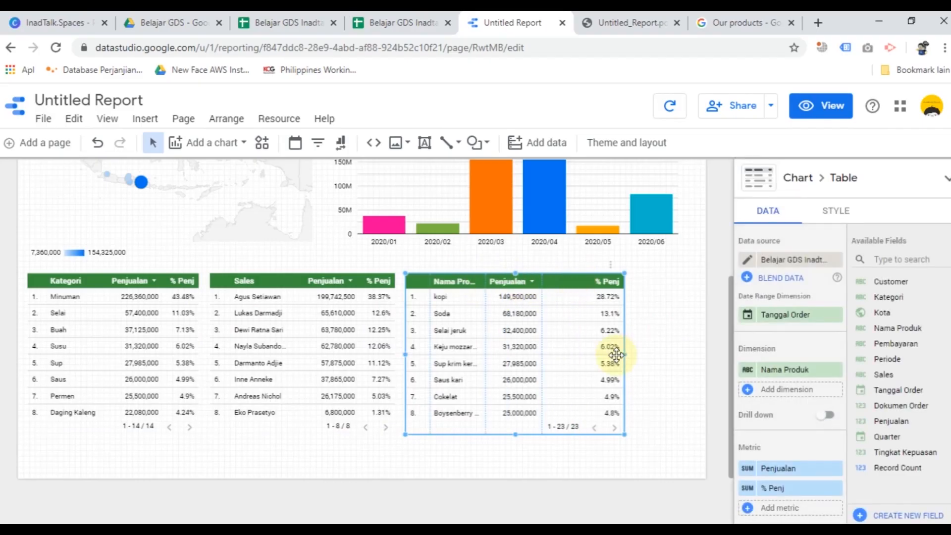
drag(622, 358, 584, 357)
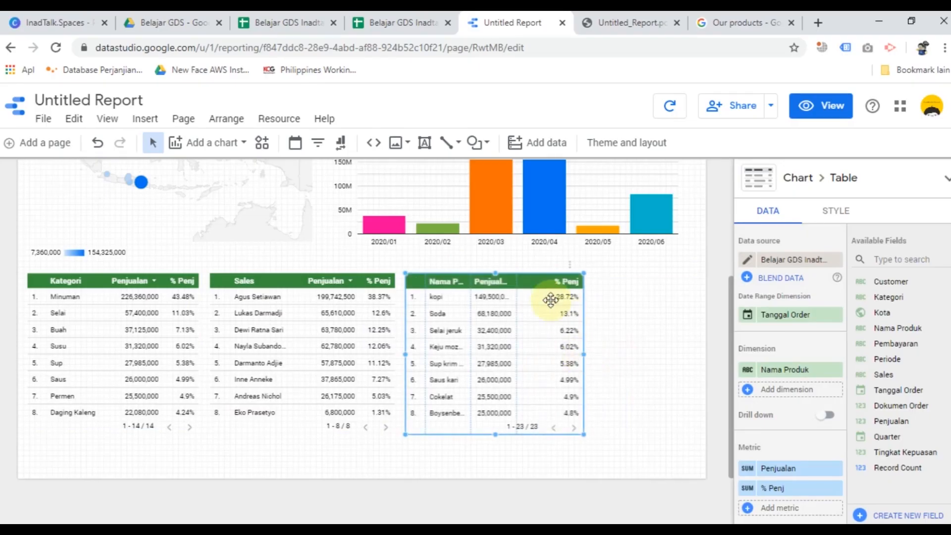
drag(520, 287, 546, 282)
drag(471, 281, 493, 280)
drag(585, 351, 592, 352)
click(628, 357)
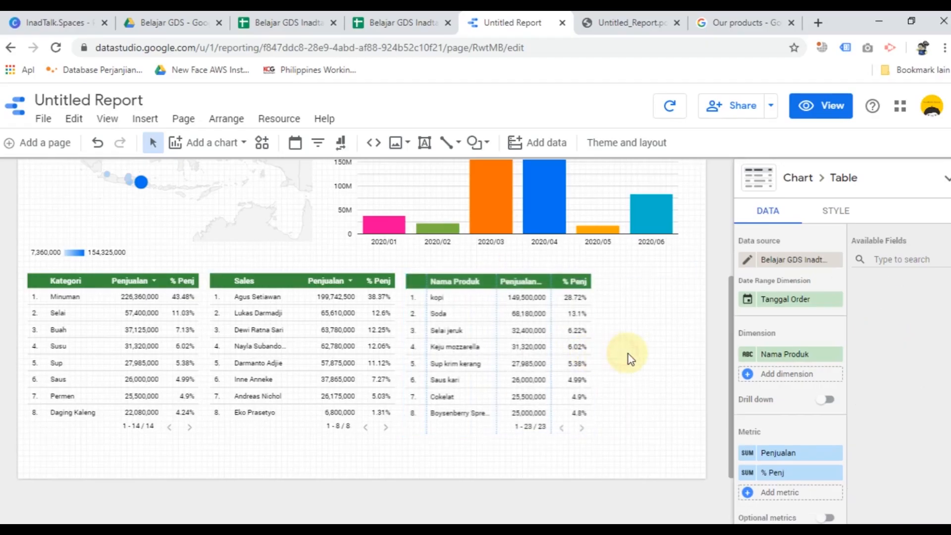
Step: Paste a fourth copy of the Kategori table and place it beside the Nama Produk table, aligned with its top edge
click(563, 327)
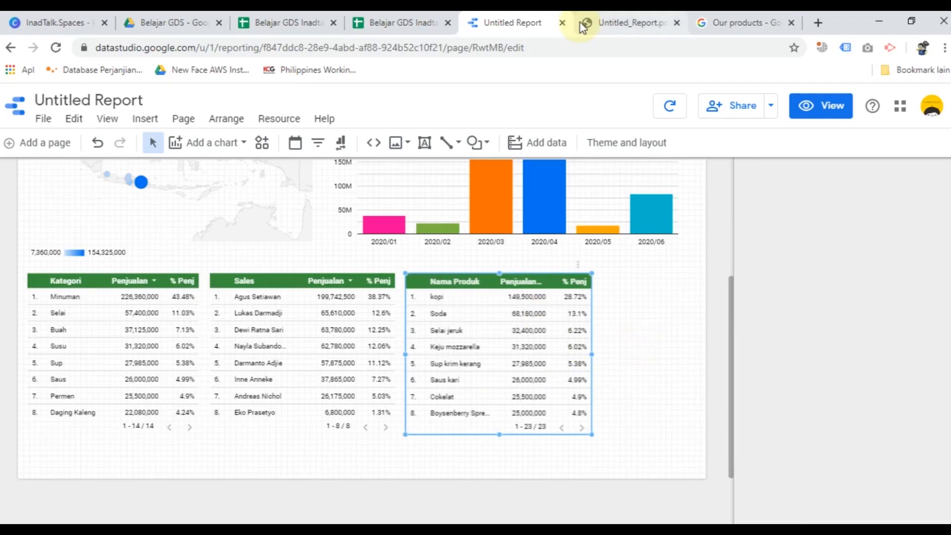
drag(486, 303, 455, 296)
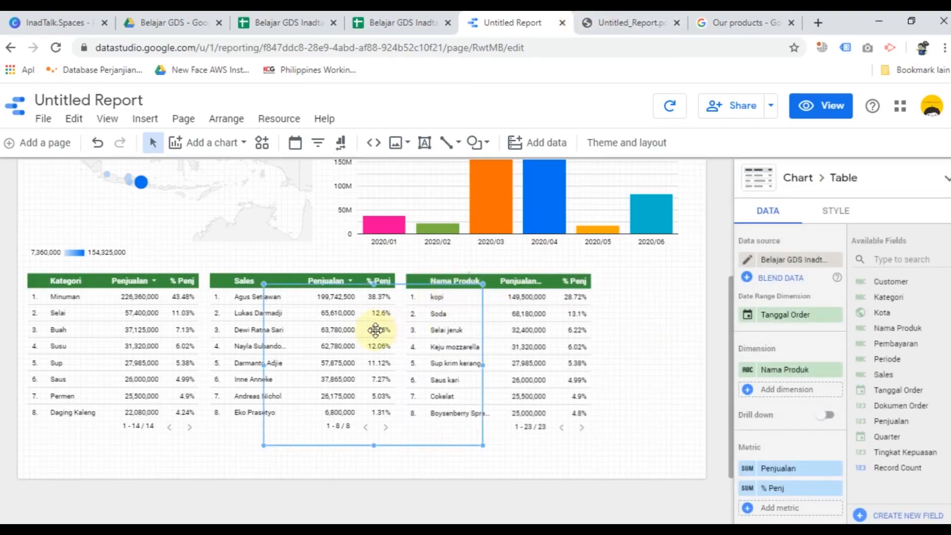
drag(361, 331, 691, 327)
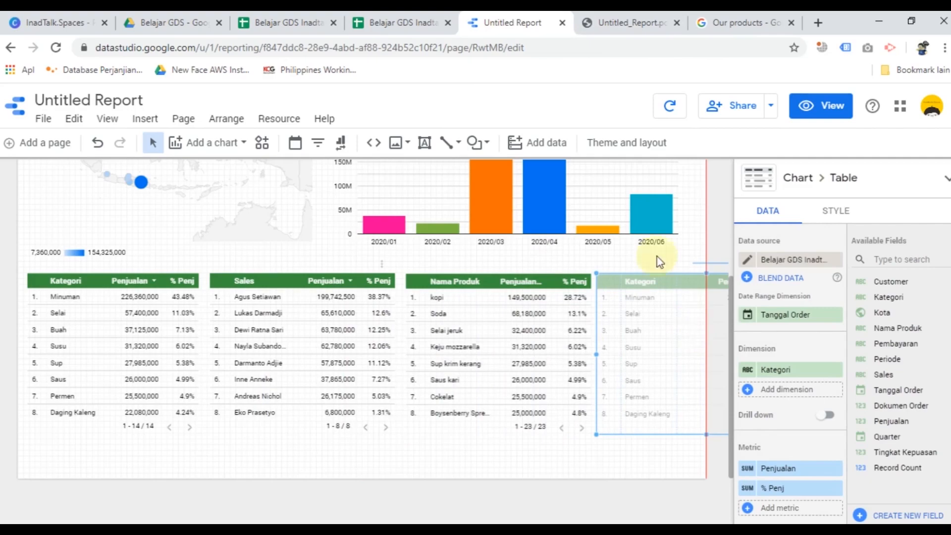
Step: Check the last table in the reference PDF and set the fourth table's dimension to Customer
click(606, 23)
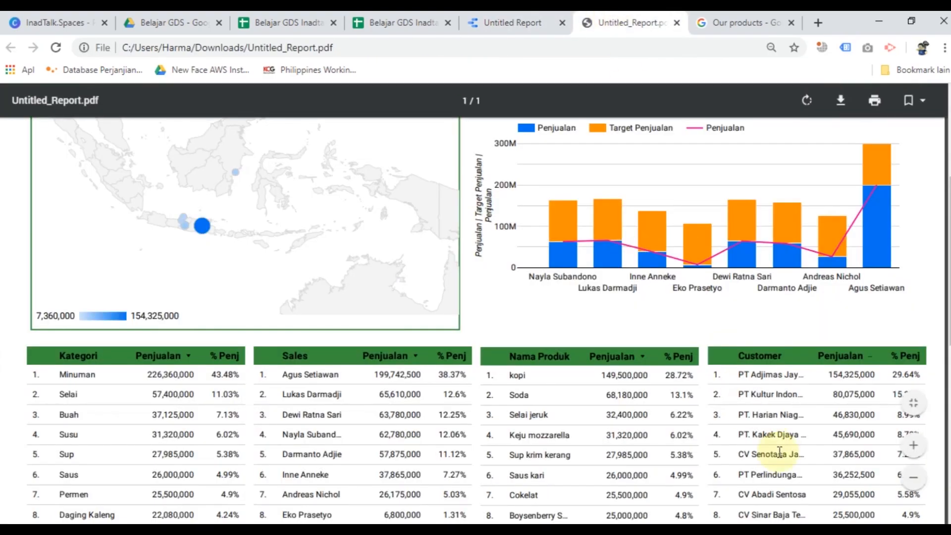
click(497, 15)
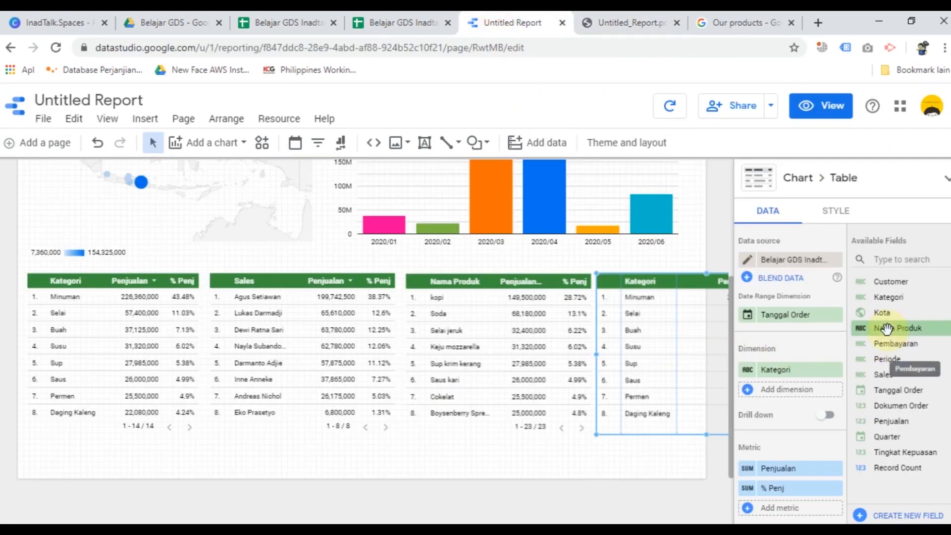
drag(874, 281, 771, 368)
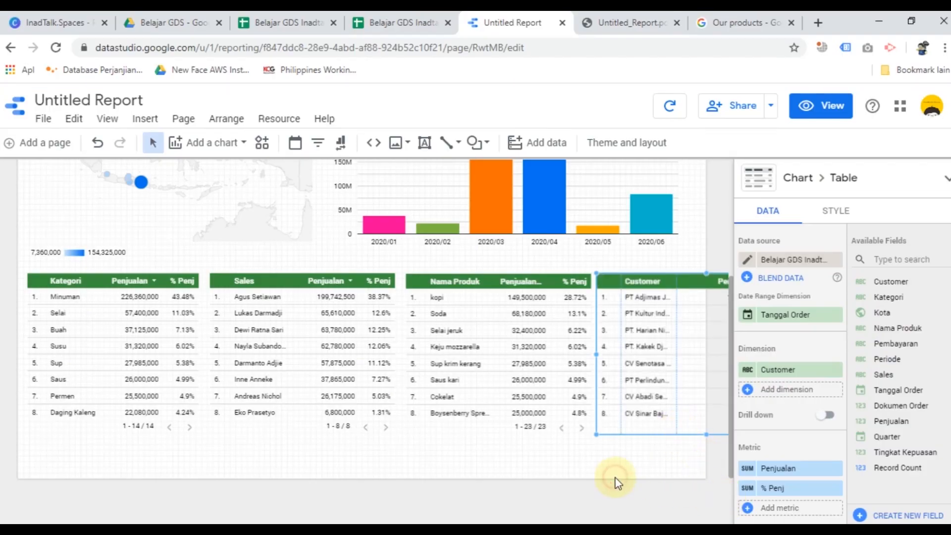
Step: Change the report's canvas size to Screen (16:9) - Landscape in the layout settings
click(500, 456)
scroll(452, 418, up, 1)
scroll(451, 417, up, 1)
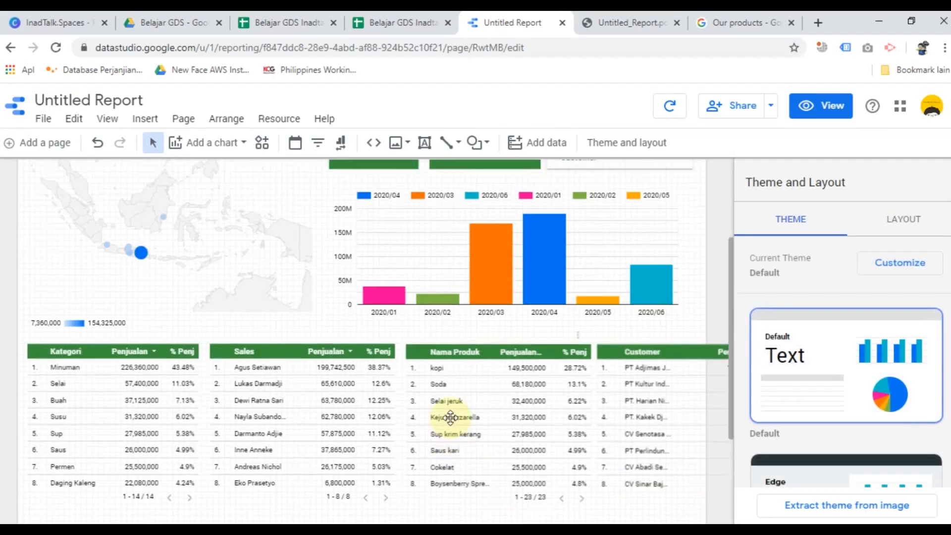
scroll(399, 398, up, 3)
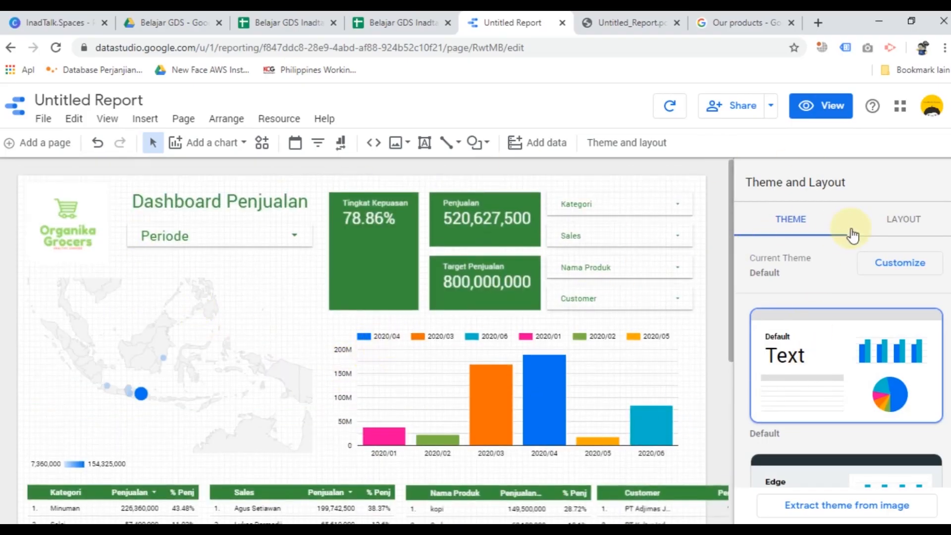
click(868, 229)
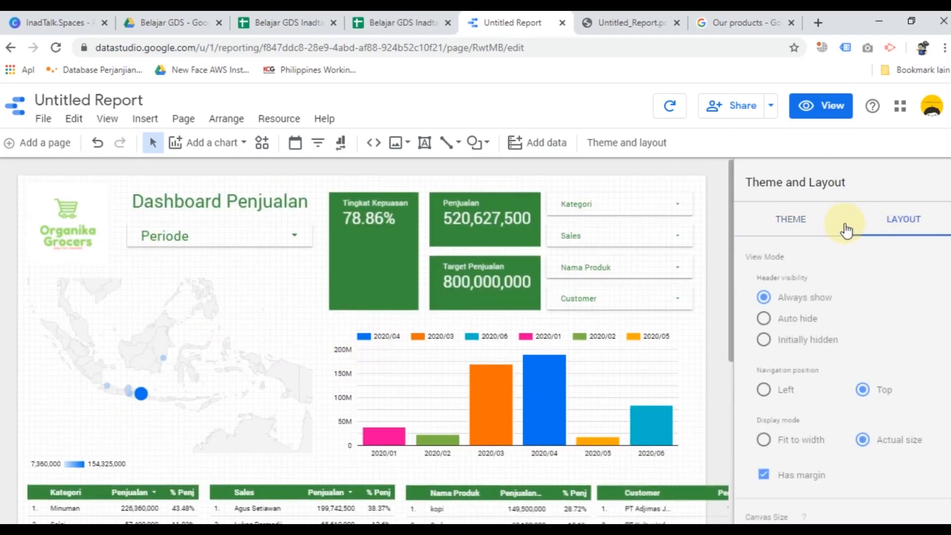
scroll(891, 359, down, 4)
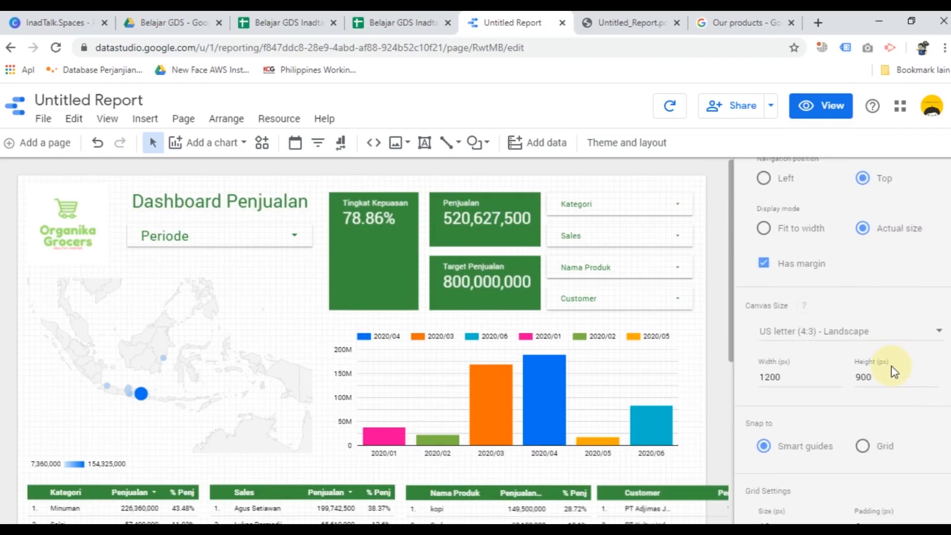
click(892, 335)
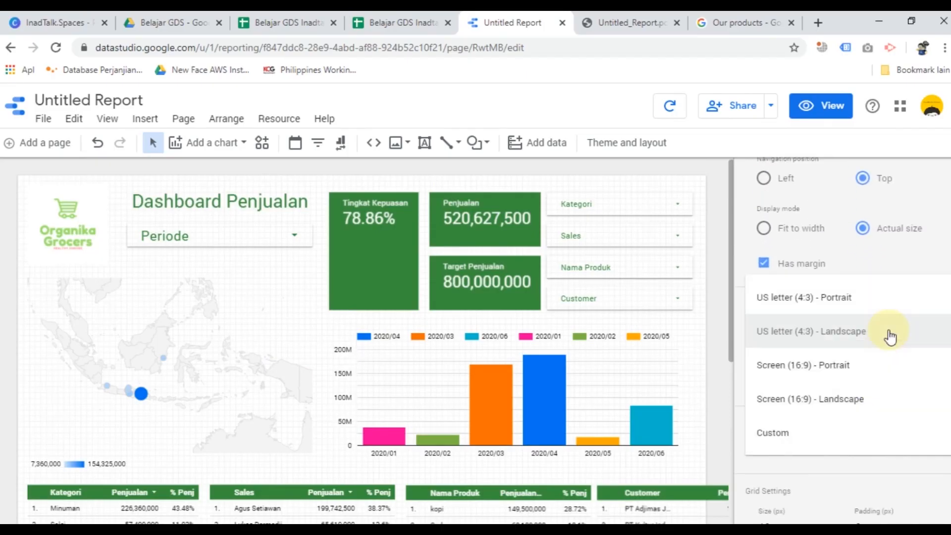
click(883, 404)
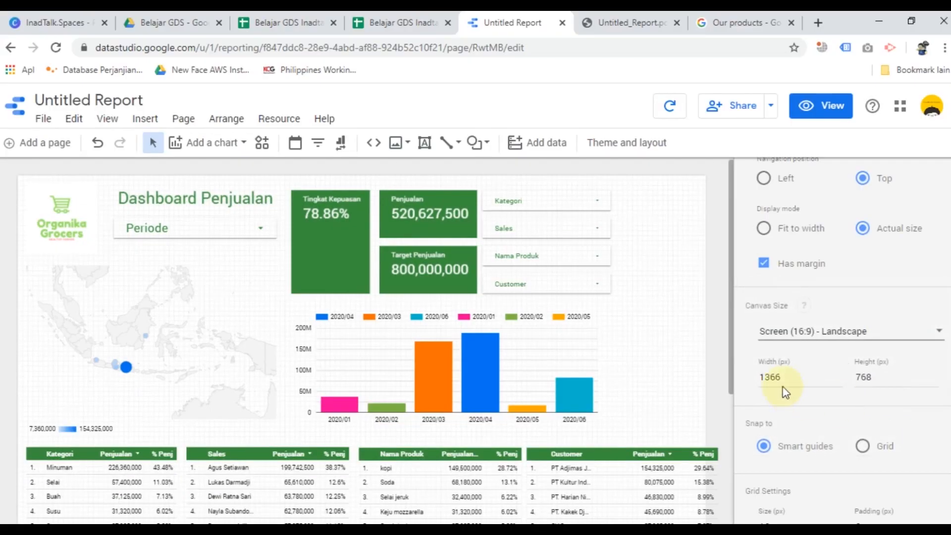
Step: Narrow all four breakdown tables together so they fit within the canvas width
scroll(729, 280, down, 3)
click(663, 352)
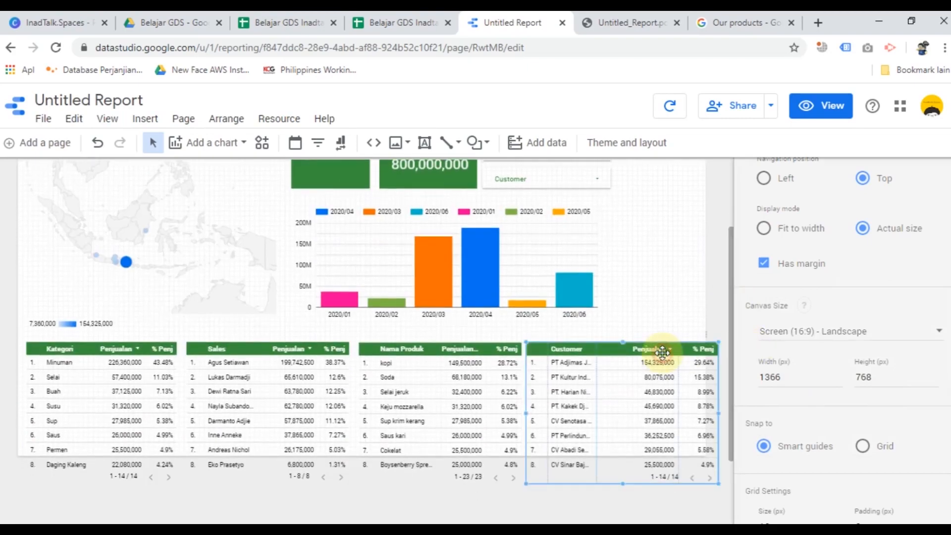
shift+click(456, 371)
shift+click(314, 372)
shift+click(126, 367)
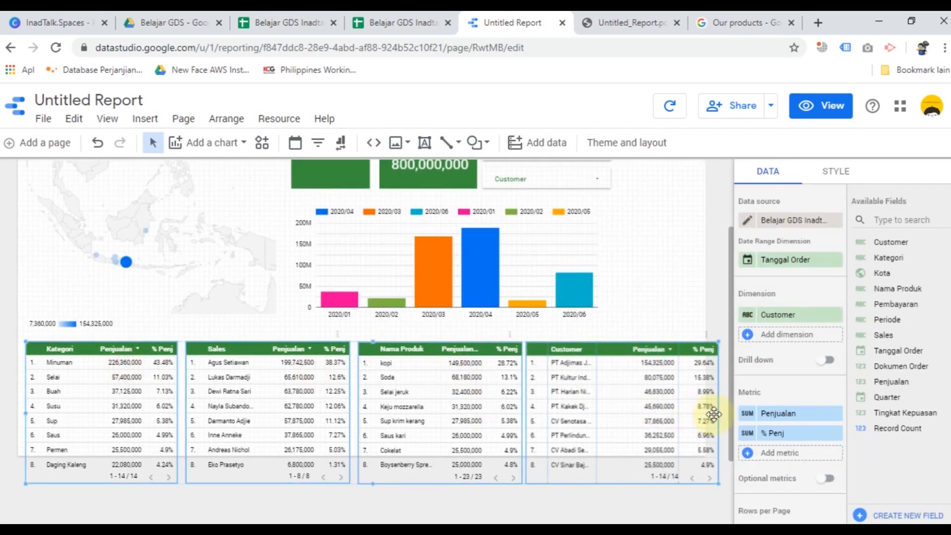
mouse_move(713, 414)
mouse_down()
mouse_move(688, 420)
mouse_move(698, 415)
mouse_up()
click(681, 275)
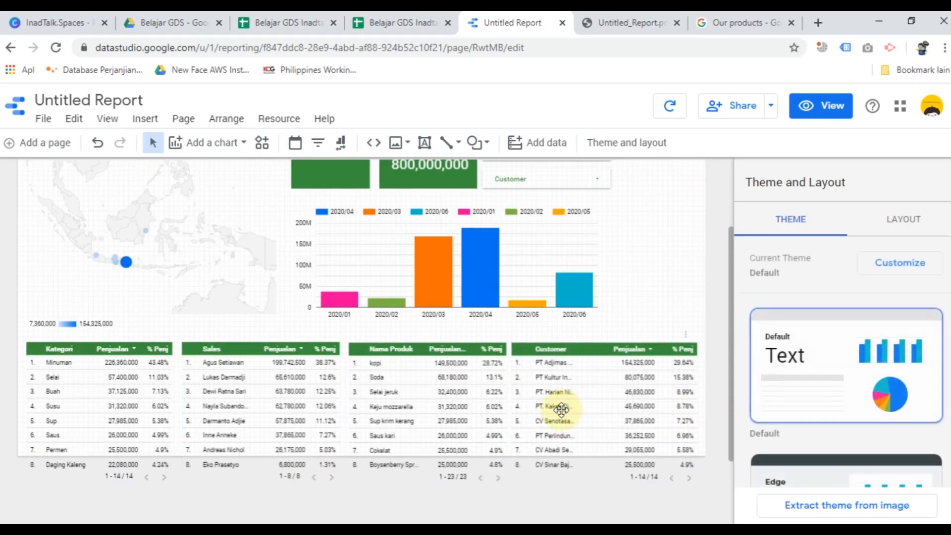
scroll(641, 312, up, 2)
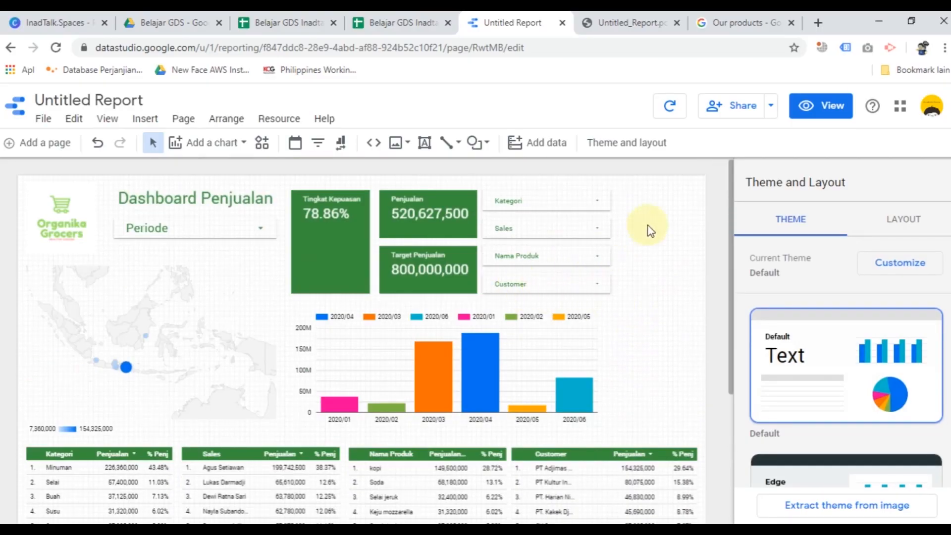
Step: Widen the Periode bar chart until its outer edge lines up with the Customer table
drag(650, 196, 666, 225)
click(609, 341)
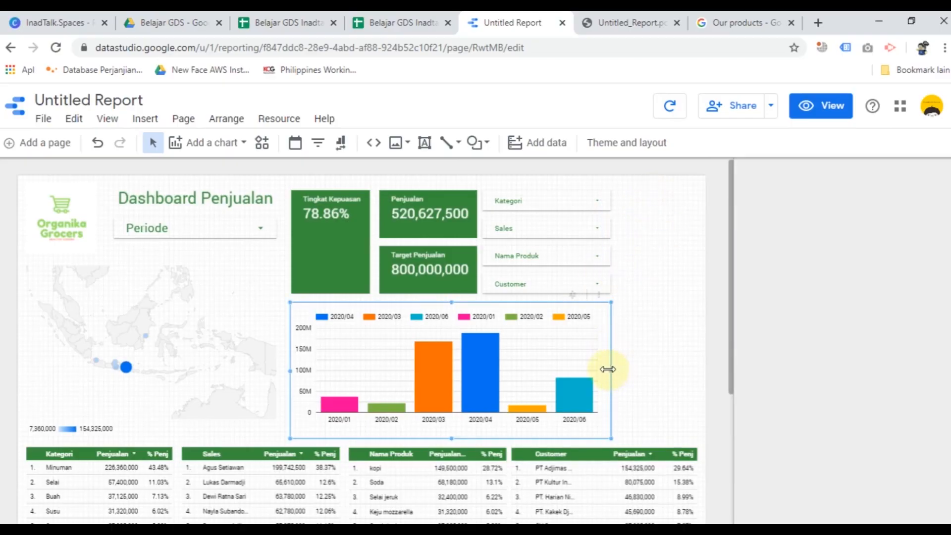
drag(610, 370, 686, 381)
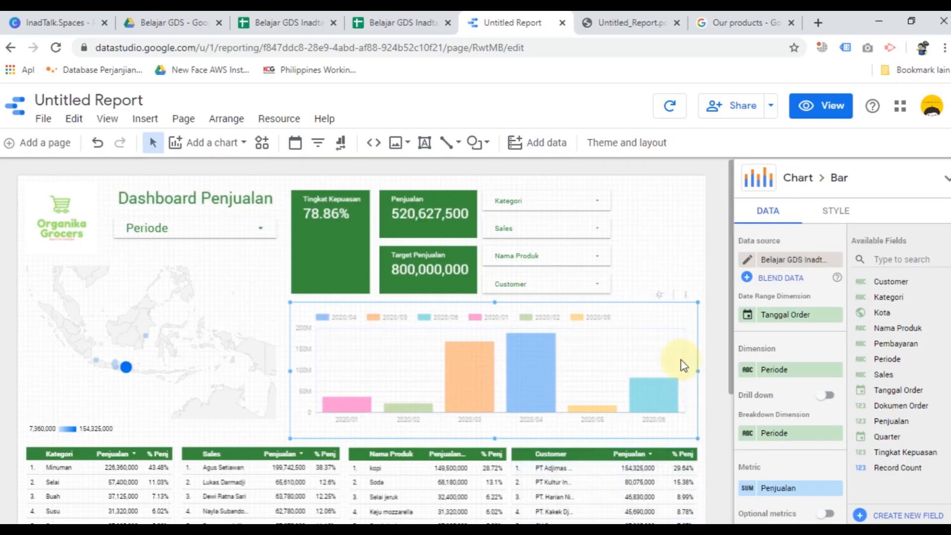
Step: Move the Kategori, Sales, Nama Produk and Customer filters together to align with the widened bar chart's outer edge, level with the scorecards
click(558, 281)
shift+click(559, 227)
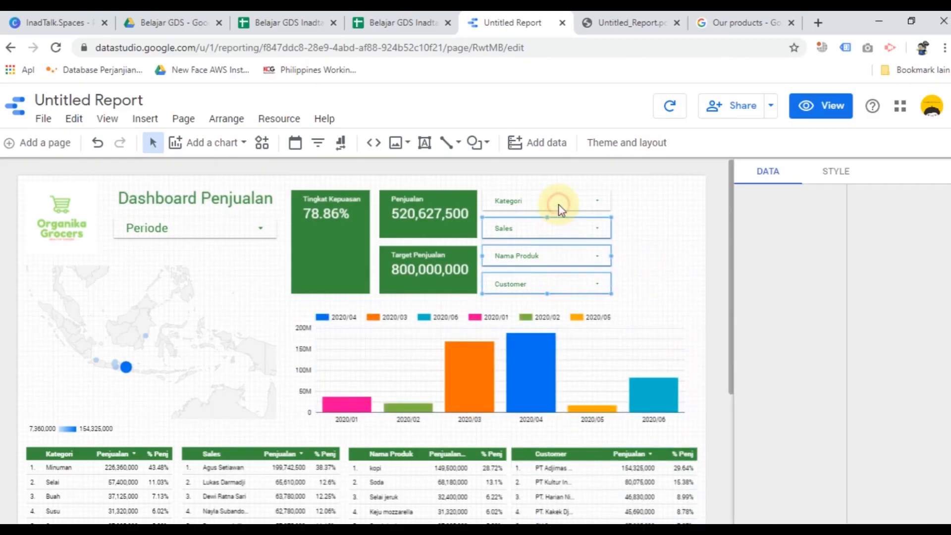
shift+click(560, 203)
drag(563, 227, 649, 230)
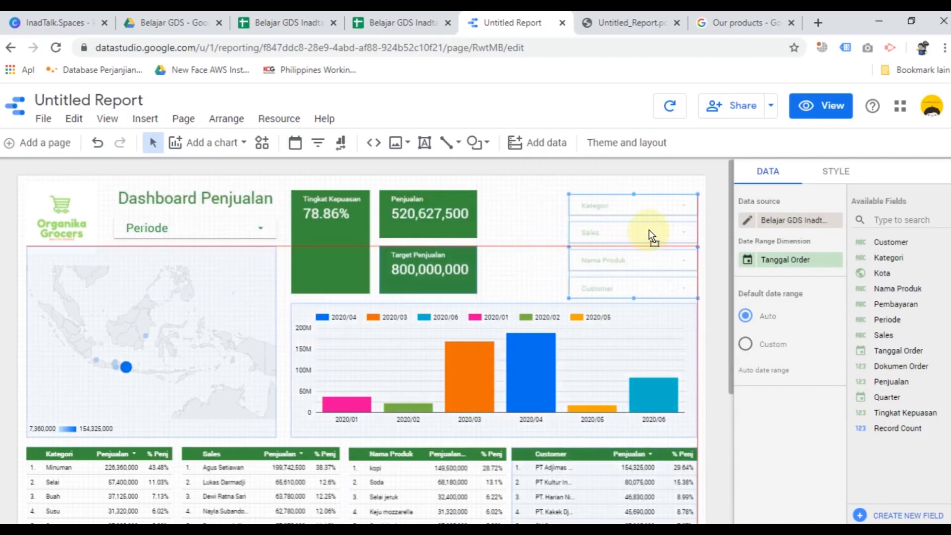
click(526, 236)
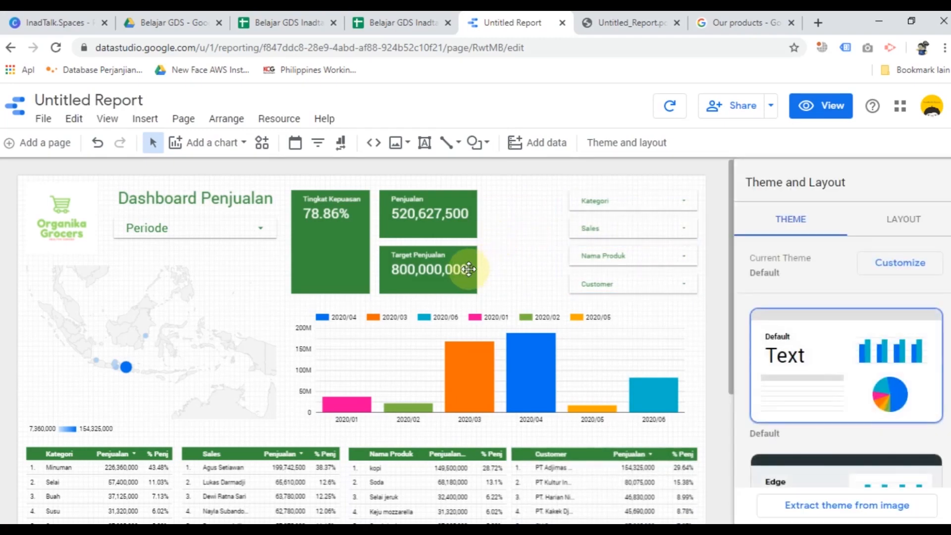
scroll(525, 284, down, 4)
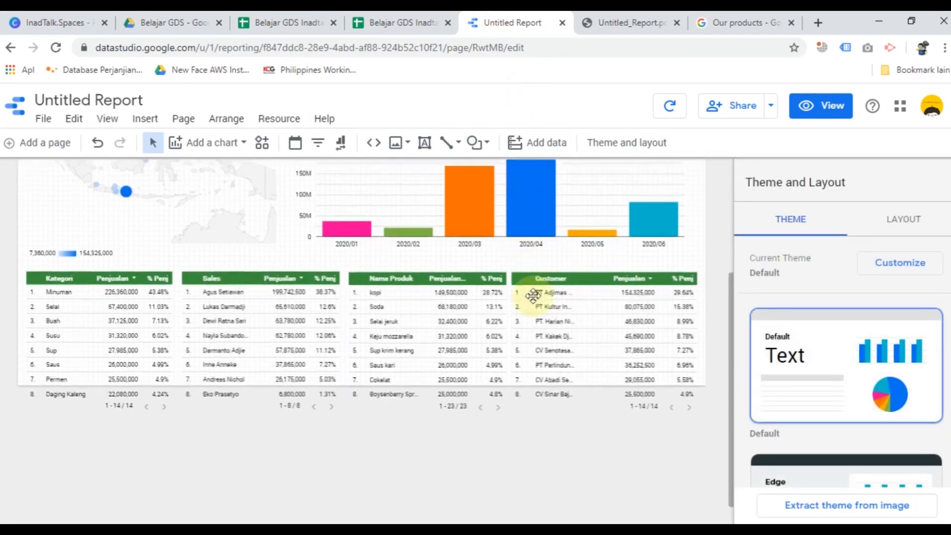
click(572, 334)
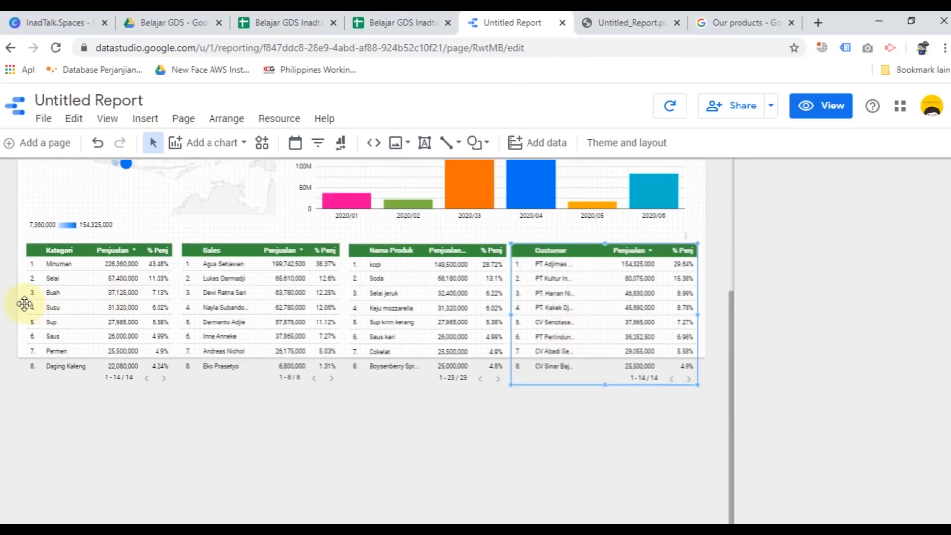
click(323, 361)
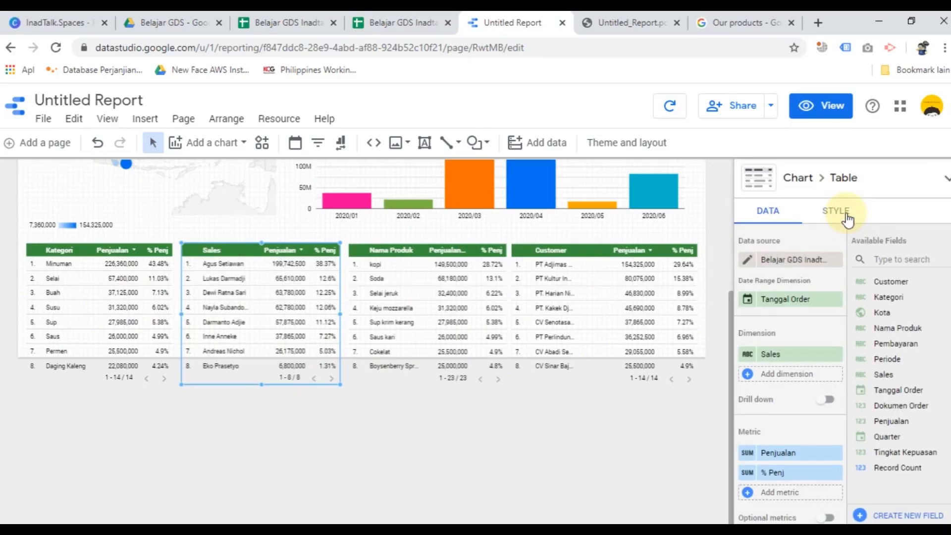
click(846, 213)
Step: Set the canvas height to 800 px in the report's layout settings
click(727, 224)
click(697, 224)
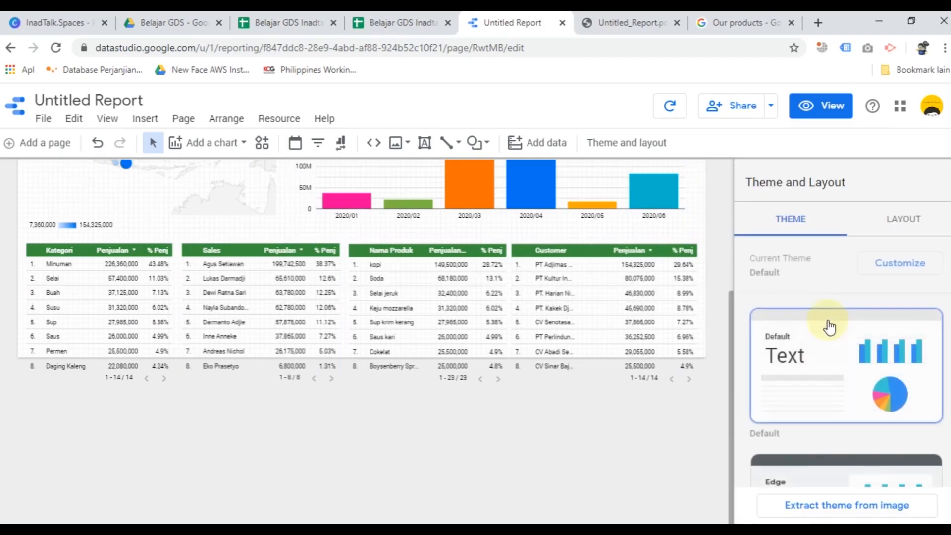
click(894, 218)
scroll(841, 347, down, 4)
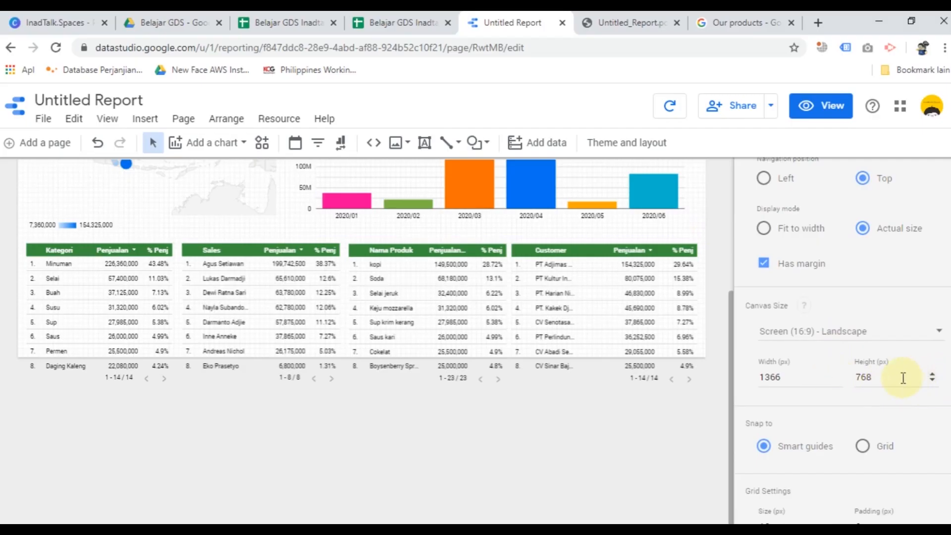
double_click(903, 377)
text(800)
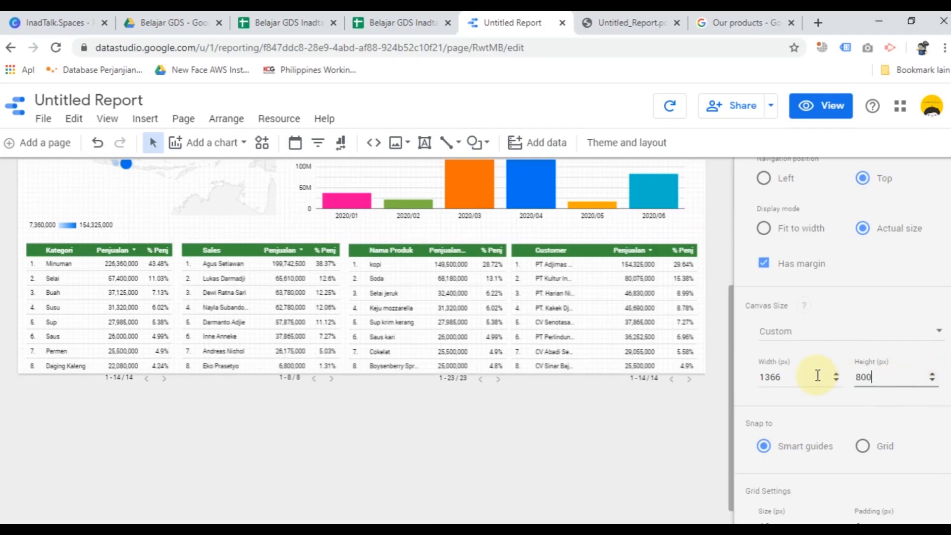
Step: Try a canvas height of 1000 px and check the space below the tables
key(BackSpace)
key(BackSpace)
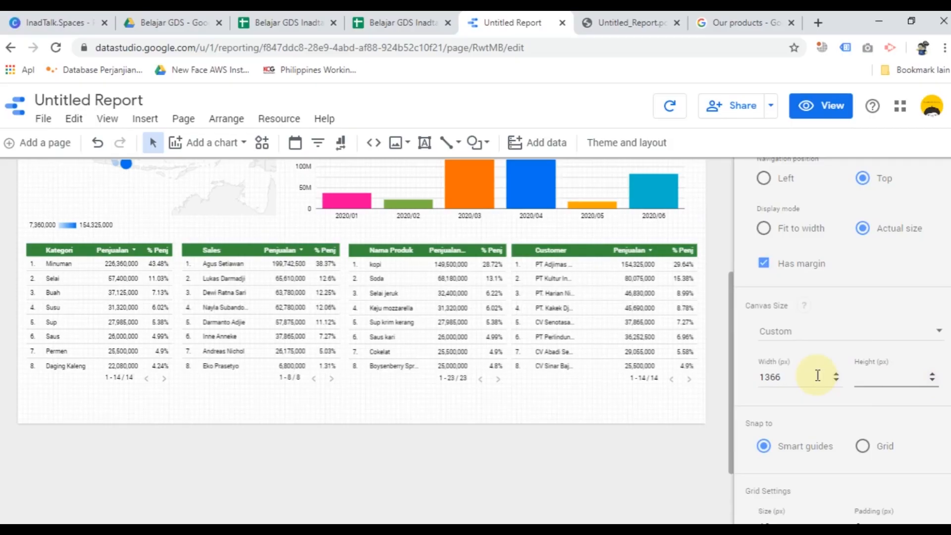
text(000)
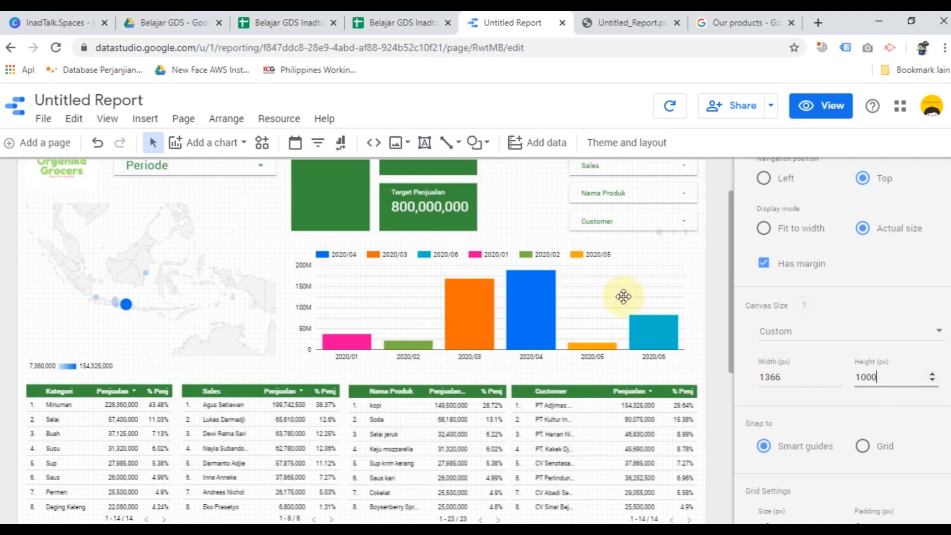
scroll(623, 296, down, 5)
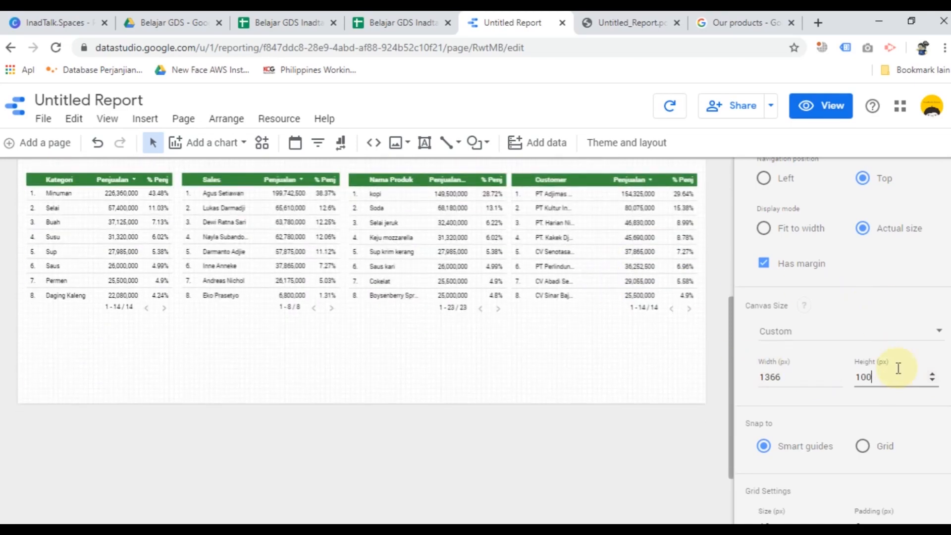
Step: Set the canvas height to 900 px and check how the dashboard fits the page
key(BackSpace)
key(BackSpace)
key(BackSpace)
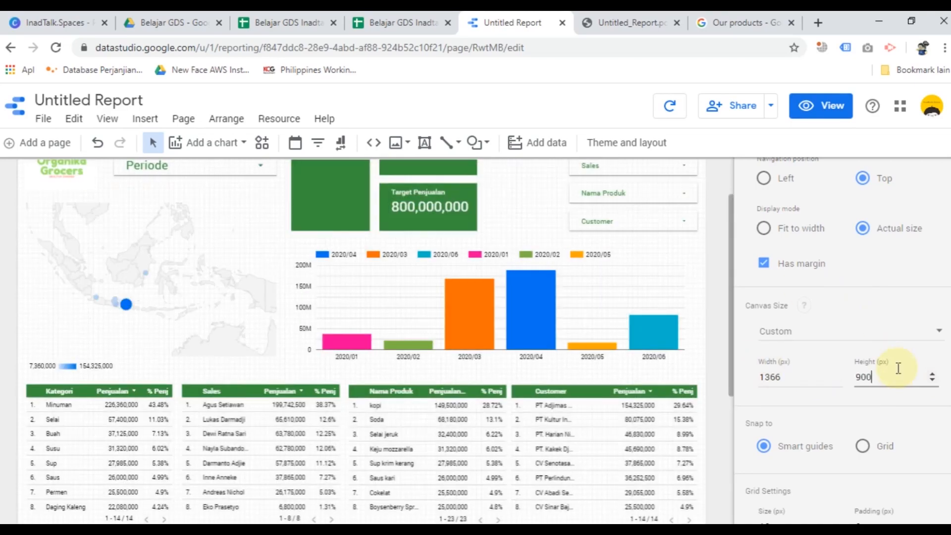
scroll(758, 338, down, 1)
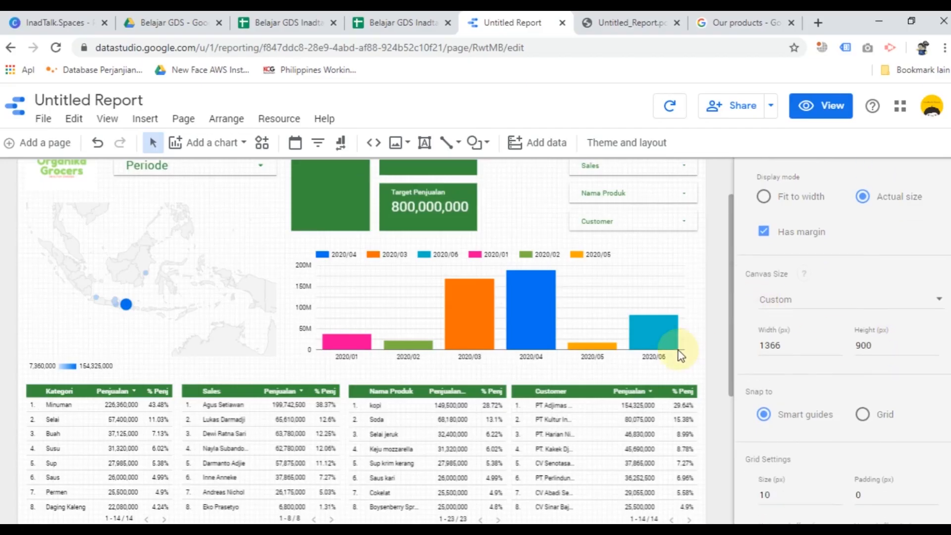
scroll(679, 350, down, 3)
scroll(678, 350, up, 3)
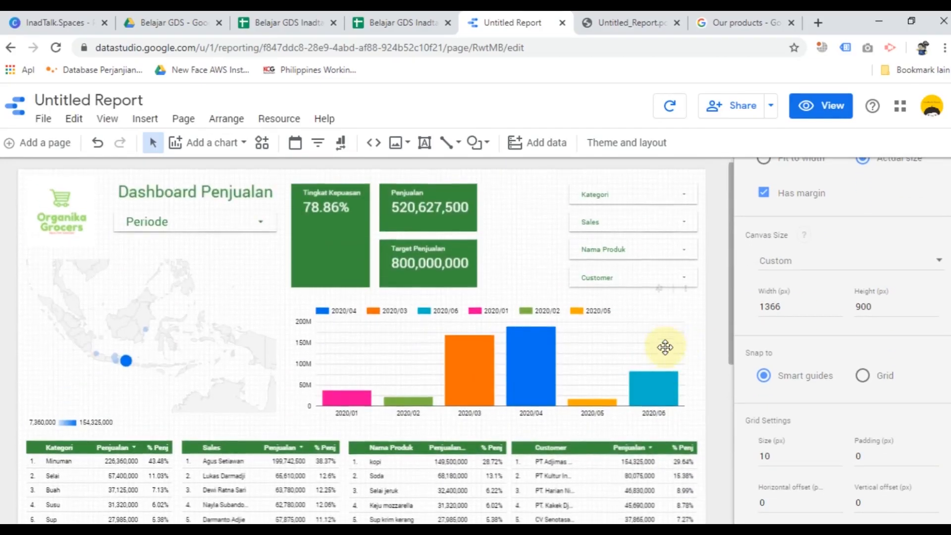
Step: Widen the name column of the Customer table so the company names fit
scroll(664, 346, down, 3)
click(636, 396)
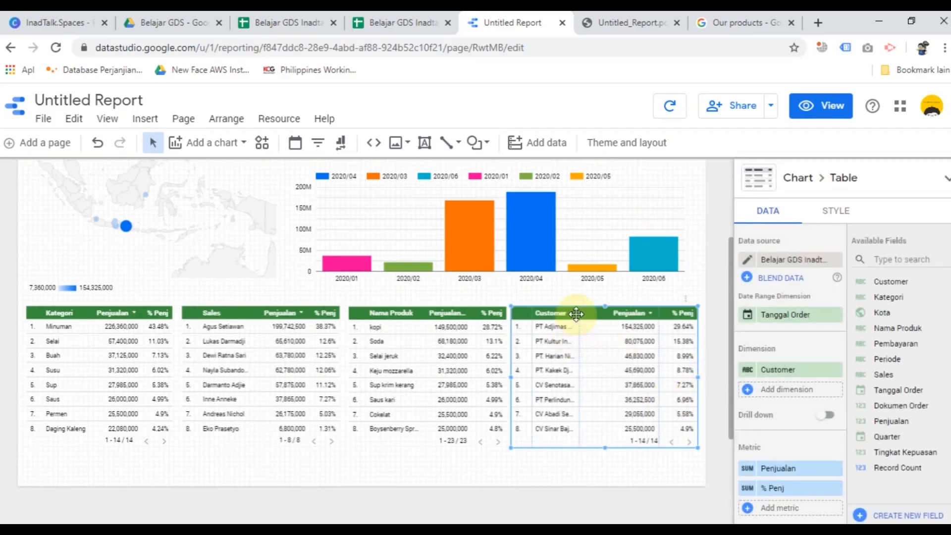
drag(581, 314, 605, 321)
click(716, 322)
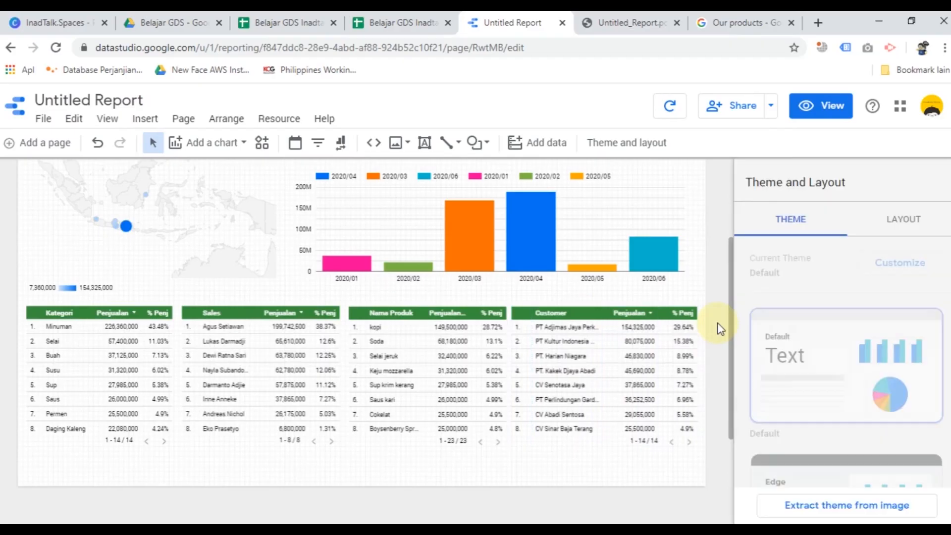
Step: Switch the report to view mode and review the whole dashboard from the scorecards to the breakdown tables
scroll(719, 325, up, 3)
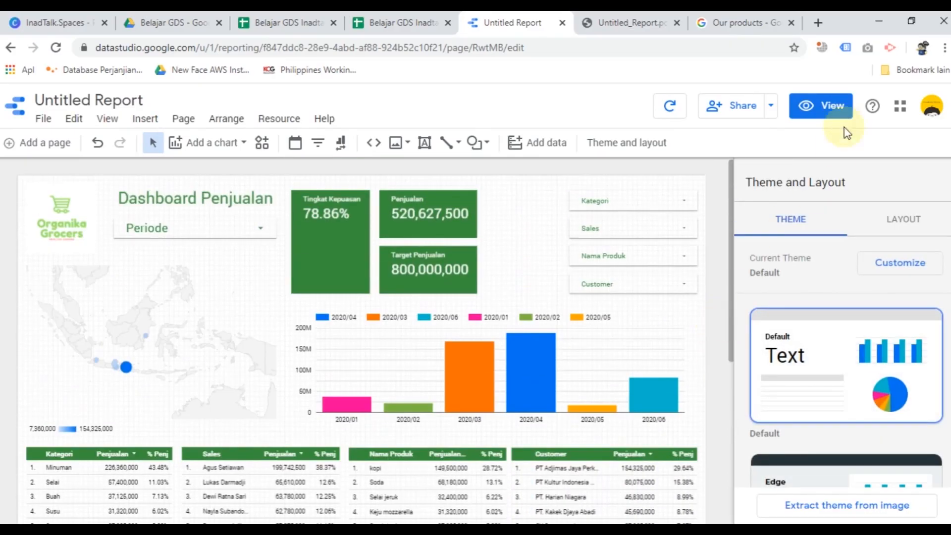
click(832, 105)
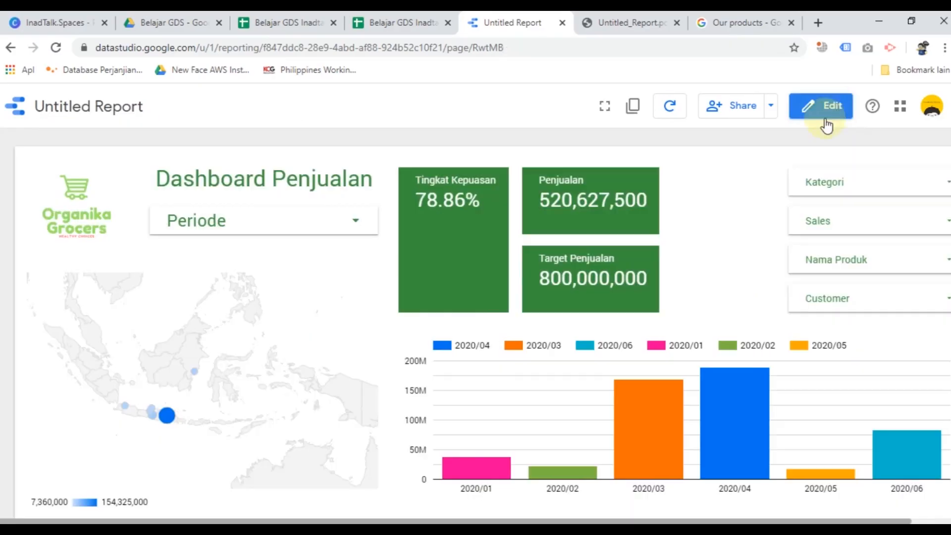
drag(577, 519, 616, 520)
scroll(598, 318, left, 1)
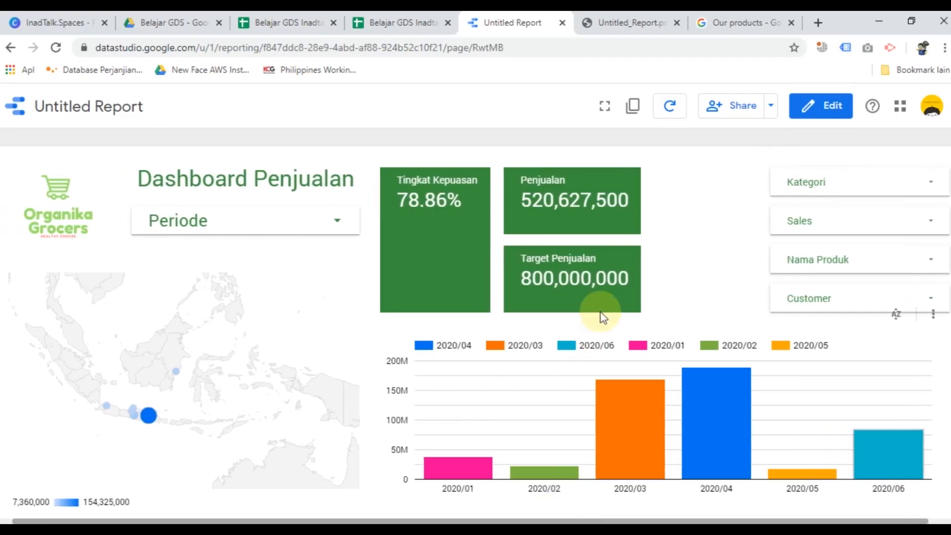
scroll(604, 312, down, 2)
scroll(605, 312, up, 1)
scroll(512, 319, up, 1)
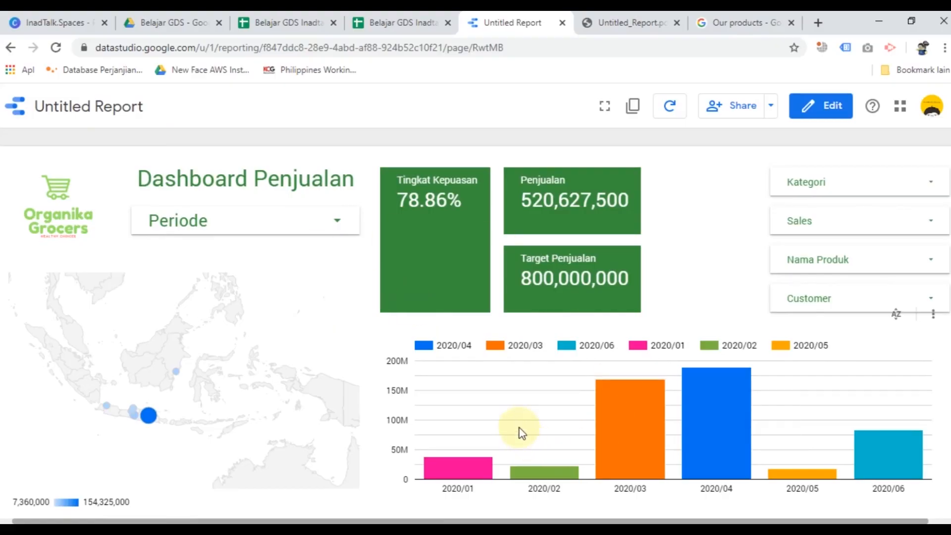
scroll(519, 426, down, 5)
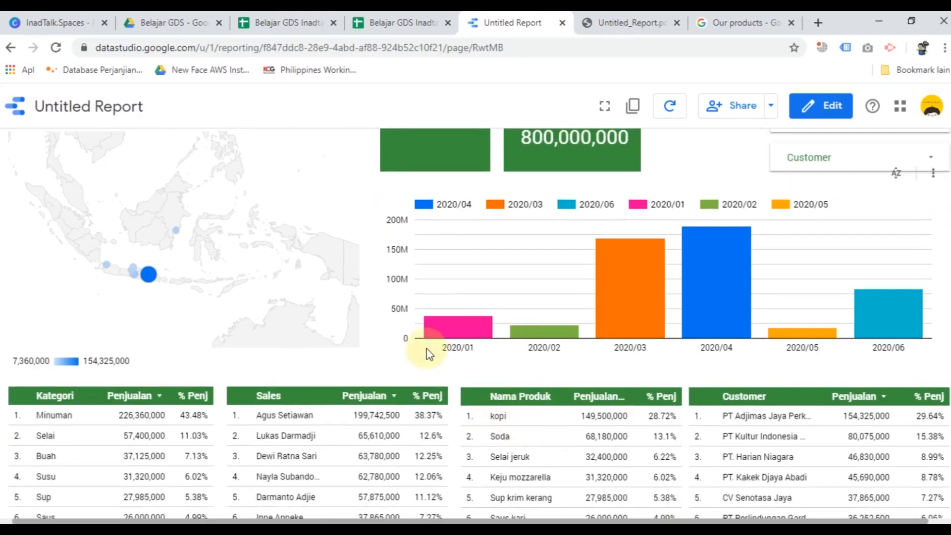
scroll(461, 377, down, 5)
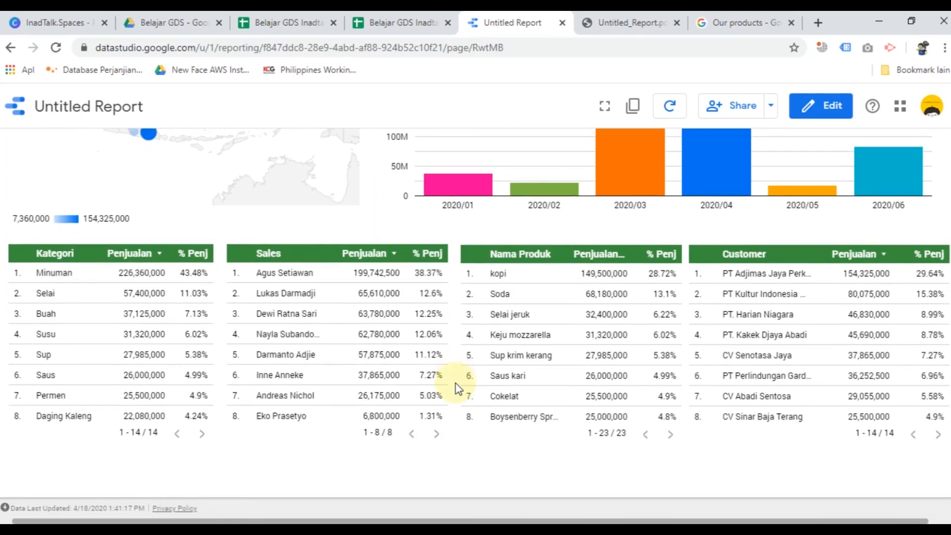
scroll(451, 399, up, 10)
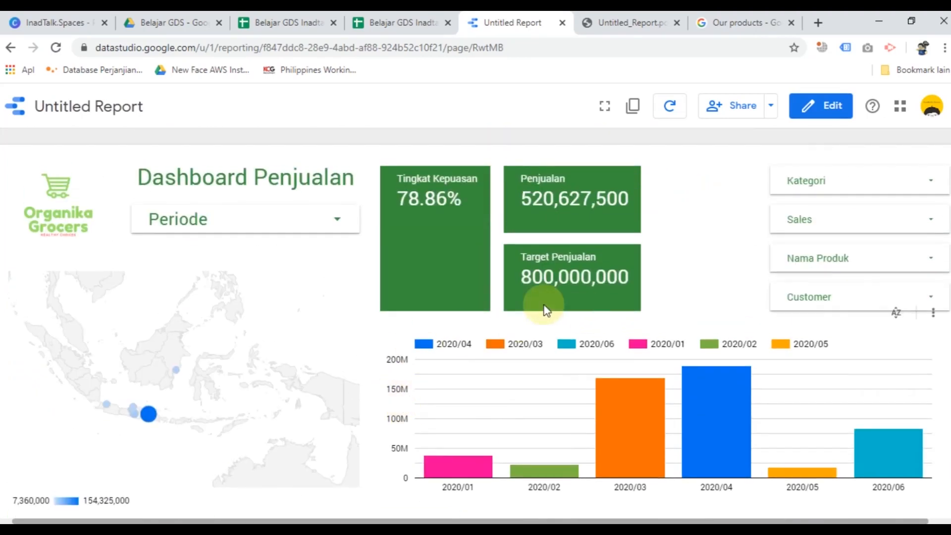
scroll(426, 369, down, 3)
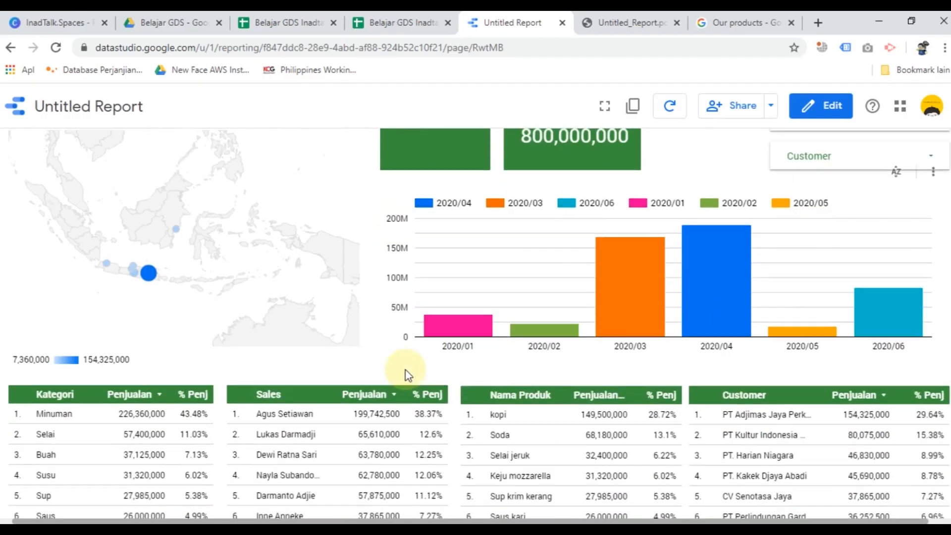
scroll(501, 352, up, 2)
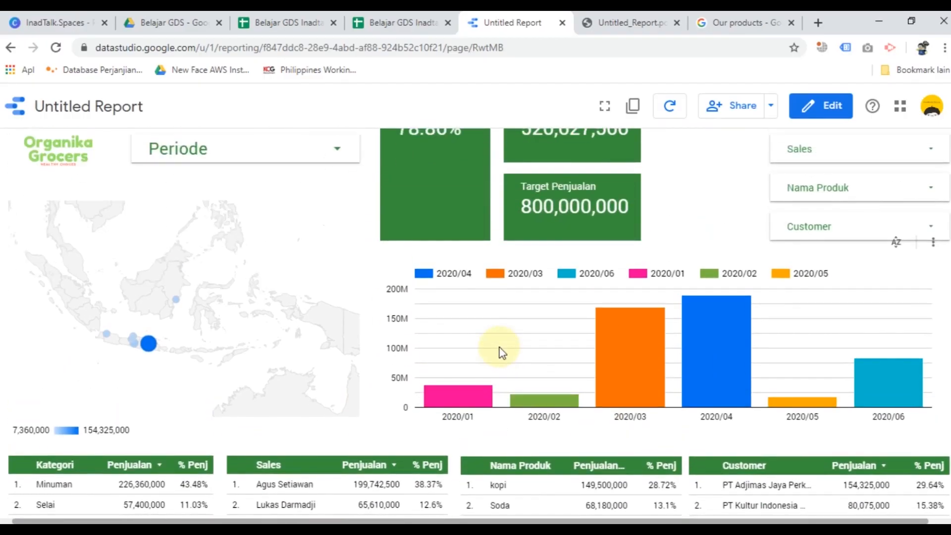
scroll(378, 350, up, 2)
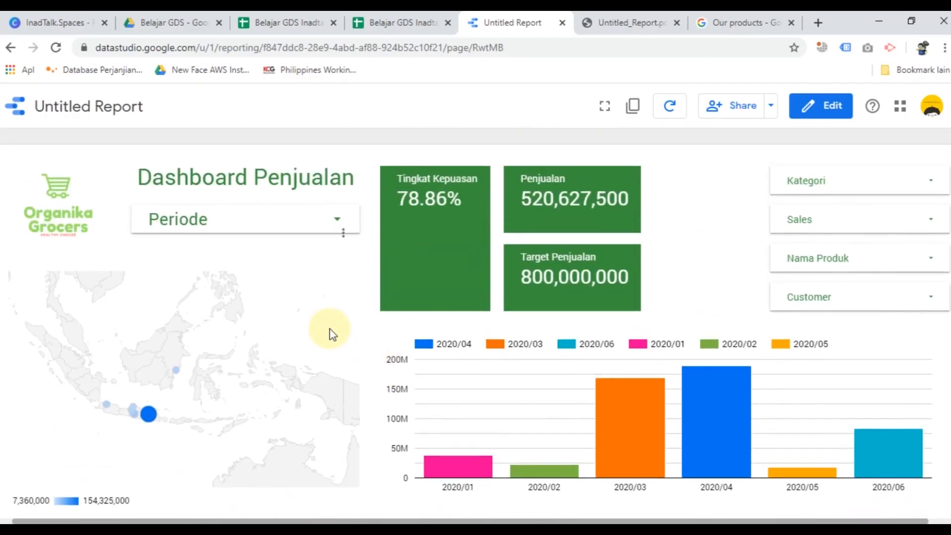
Step: Filter the dashboard to the period 2020/04 with the Periode filter
click(304, 228)
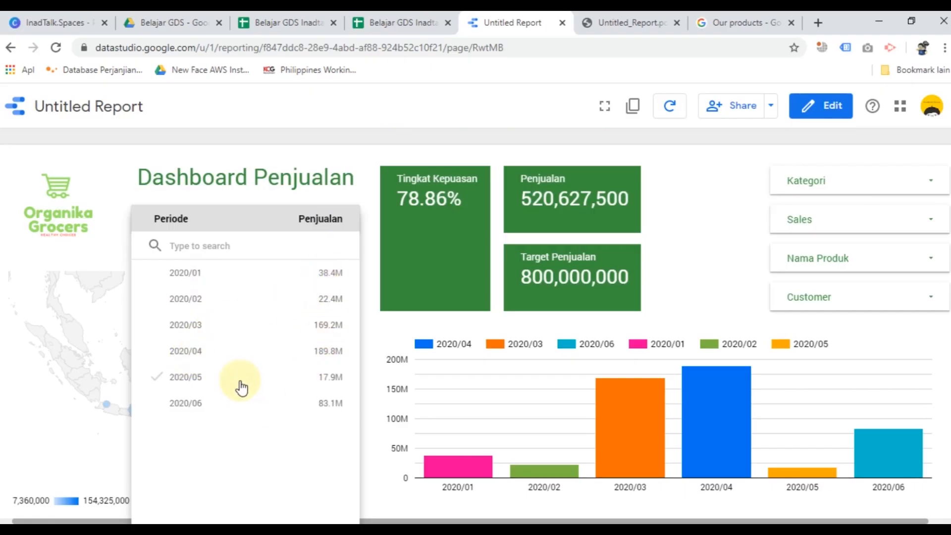
click(239, 358)
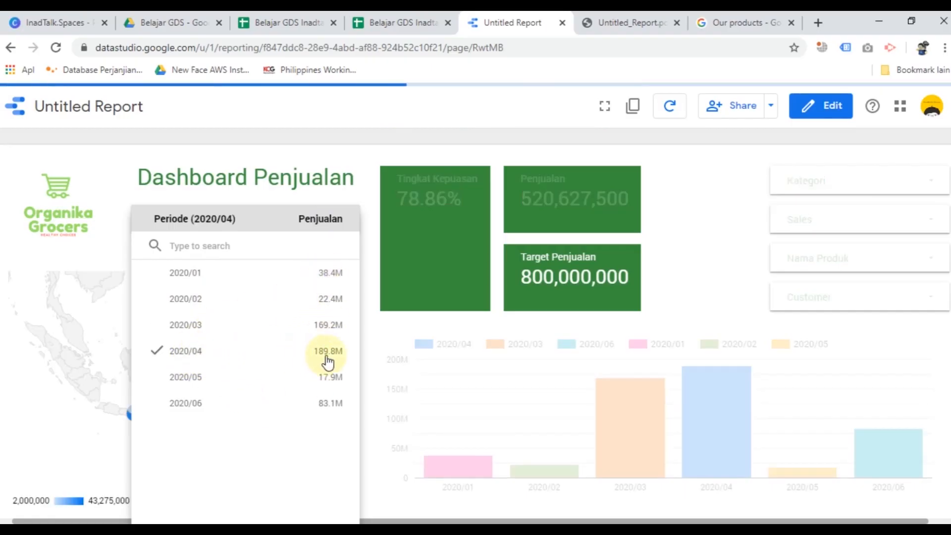
Step: Close the Periode filter list and review the scorecards, map, chart and four breakdown tables for the 2020/04 period
click(676, 253)
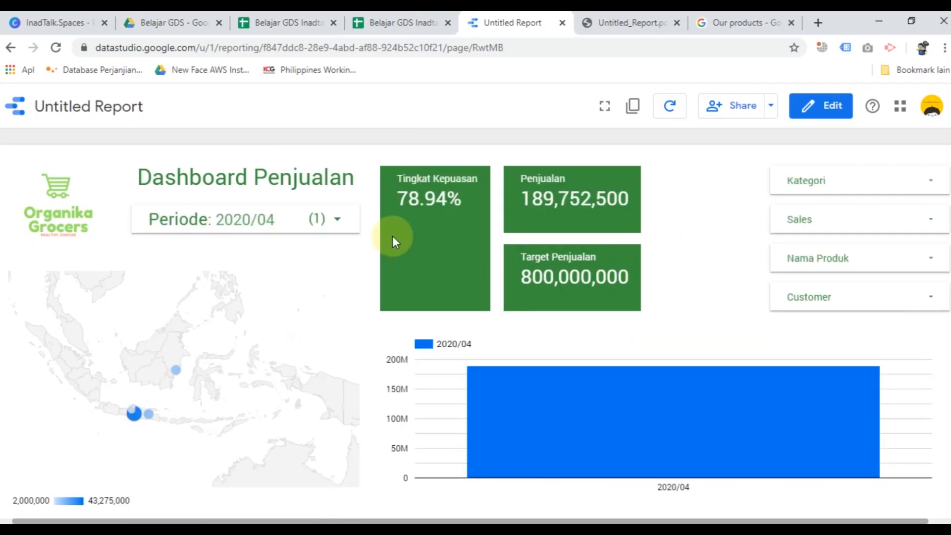
scroll(276, 441, down, 3)
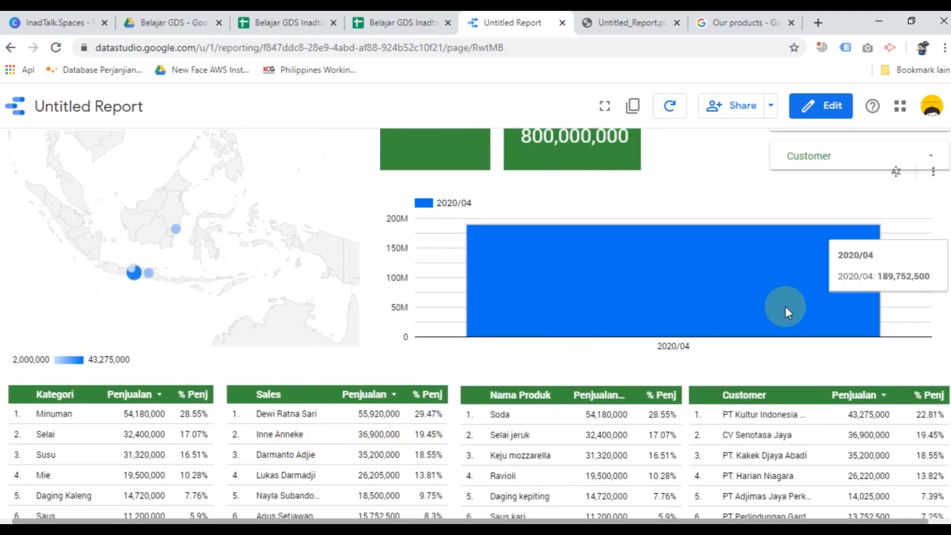
scroll(198, 455, down, 2)
scroll(240, 411, up, 3)
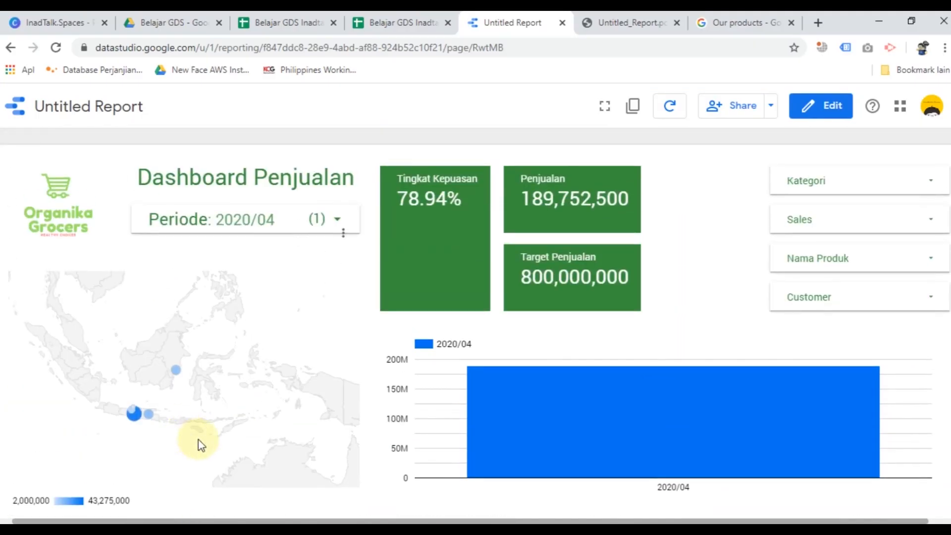
scroll(197, 442, down, 5)
scroll(157, 401, up, 3)
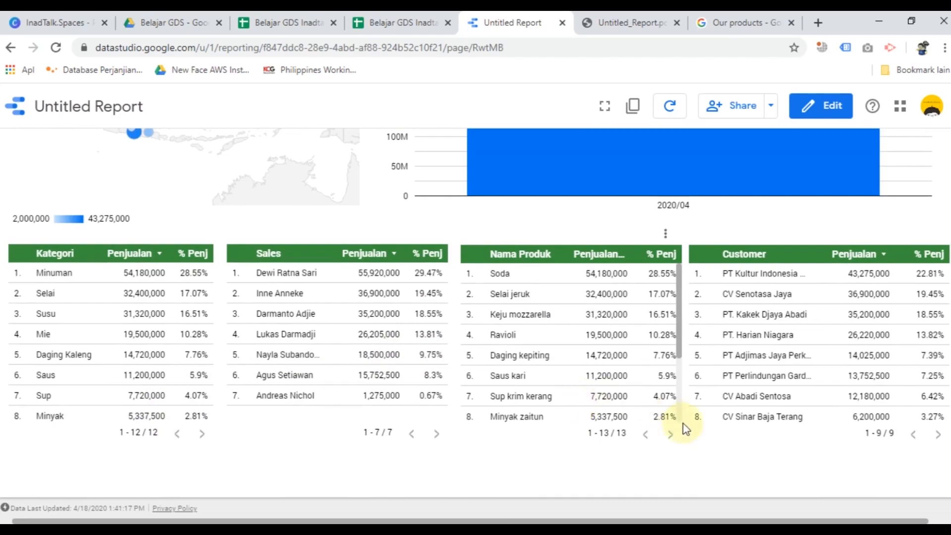
scroll(406, 406, up, 4)
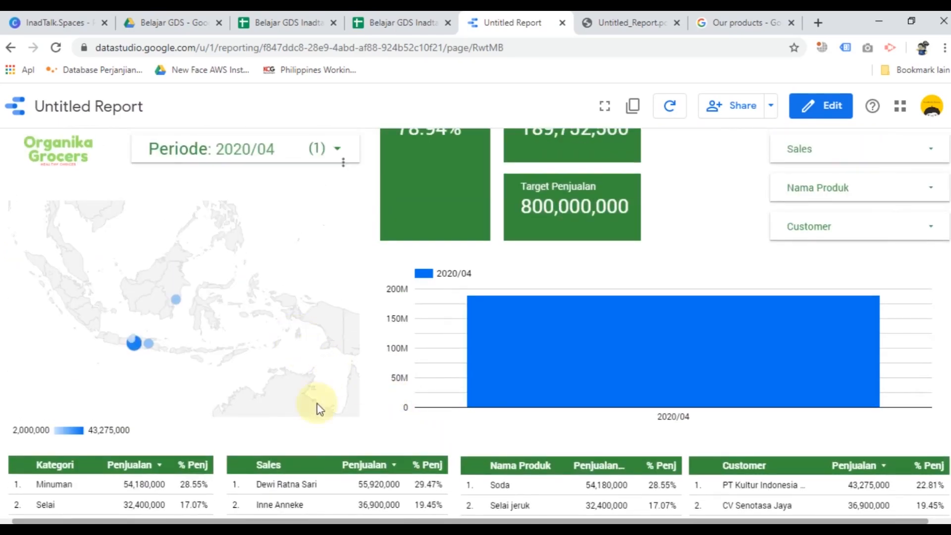
scroll(366, 238, up, 2)
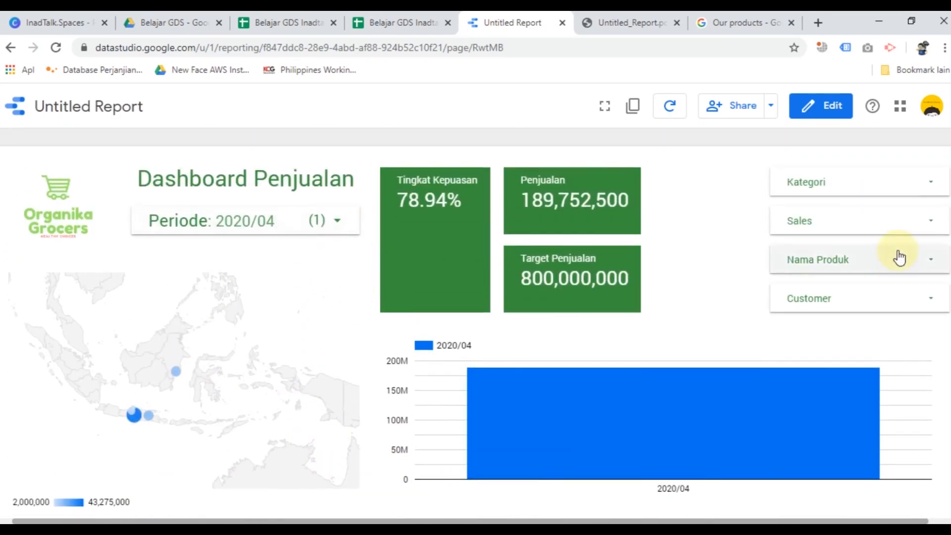
Step: Filter the dashboard to only the Daging Kaleng category with the Kategori filter and check the chart and breakdown tables
click(904, 189)
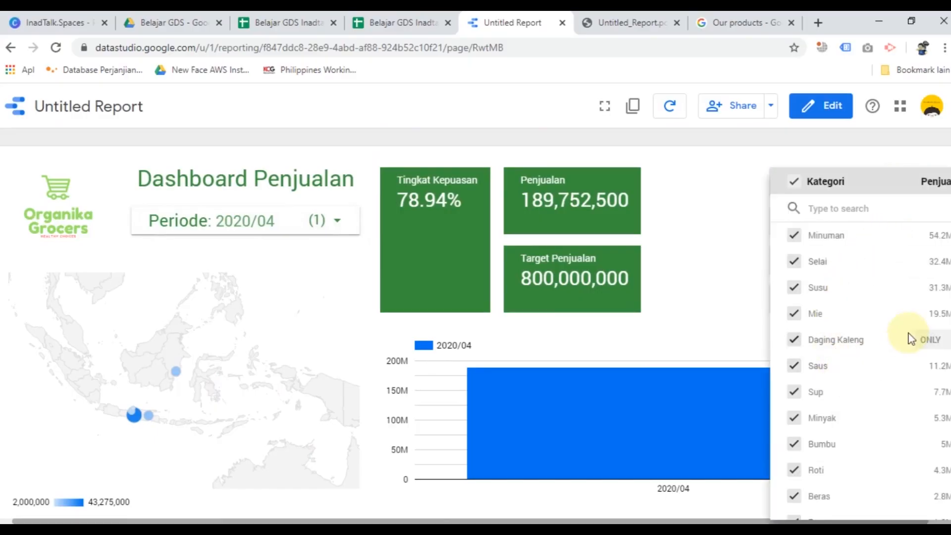
click(929, 340)
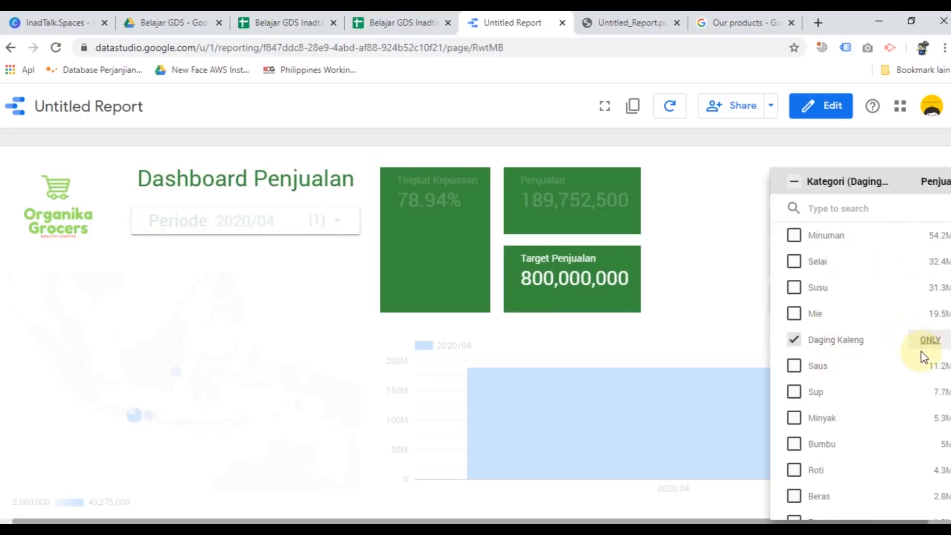
click(734, 329)
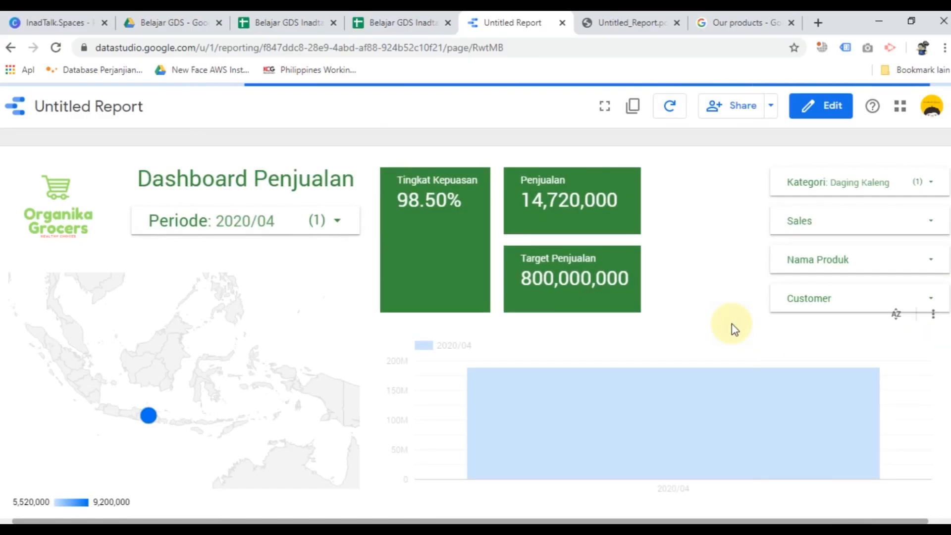
scroll(730, 329, down, 5)
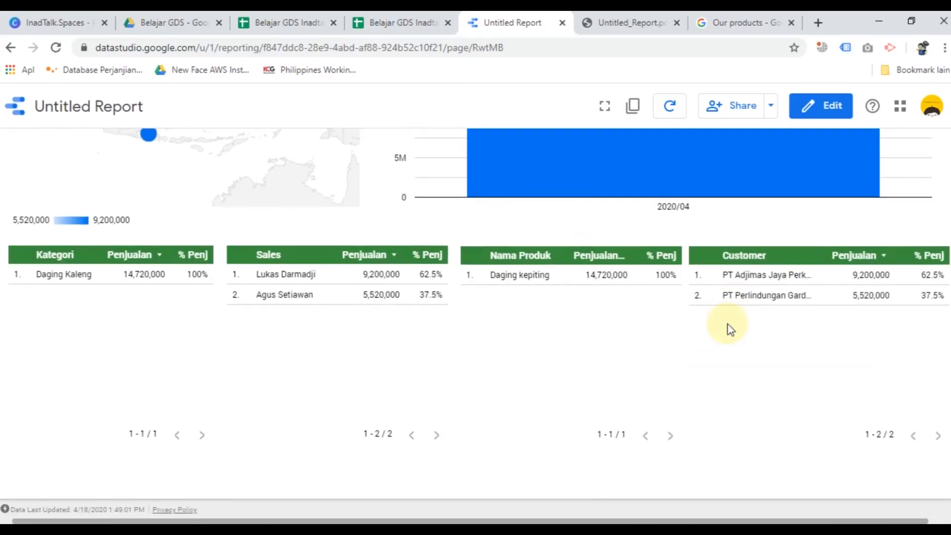
scroll(613, 366, up, 5)
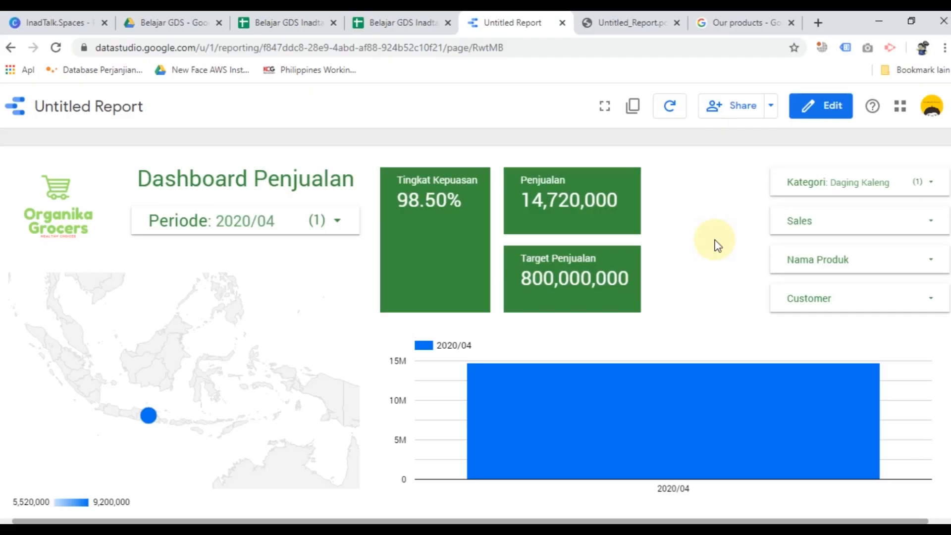
Step: Switch the report back to edit mode
click(809, 113)
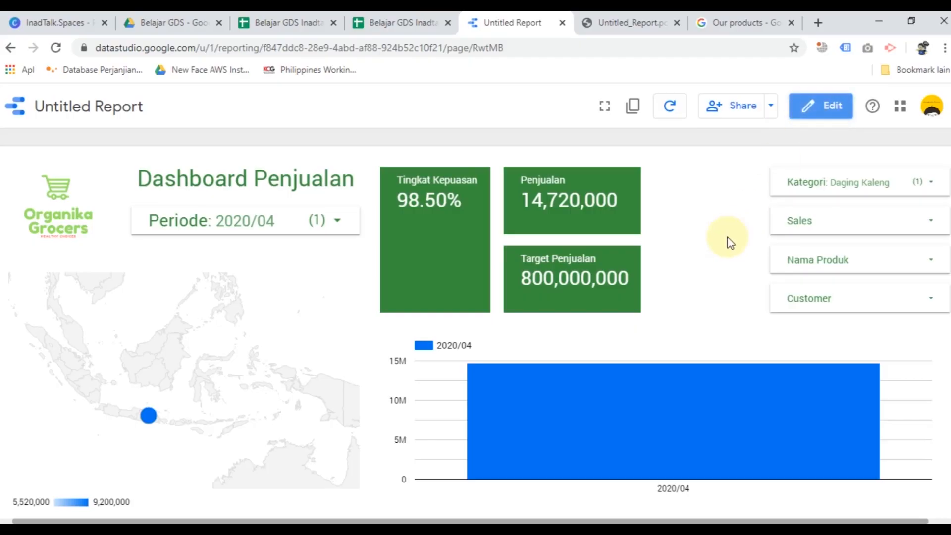